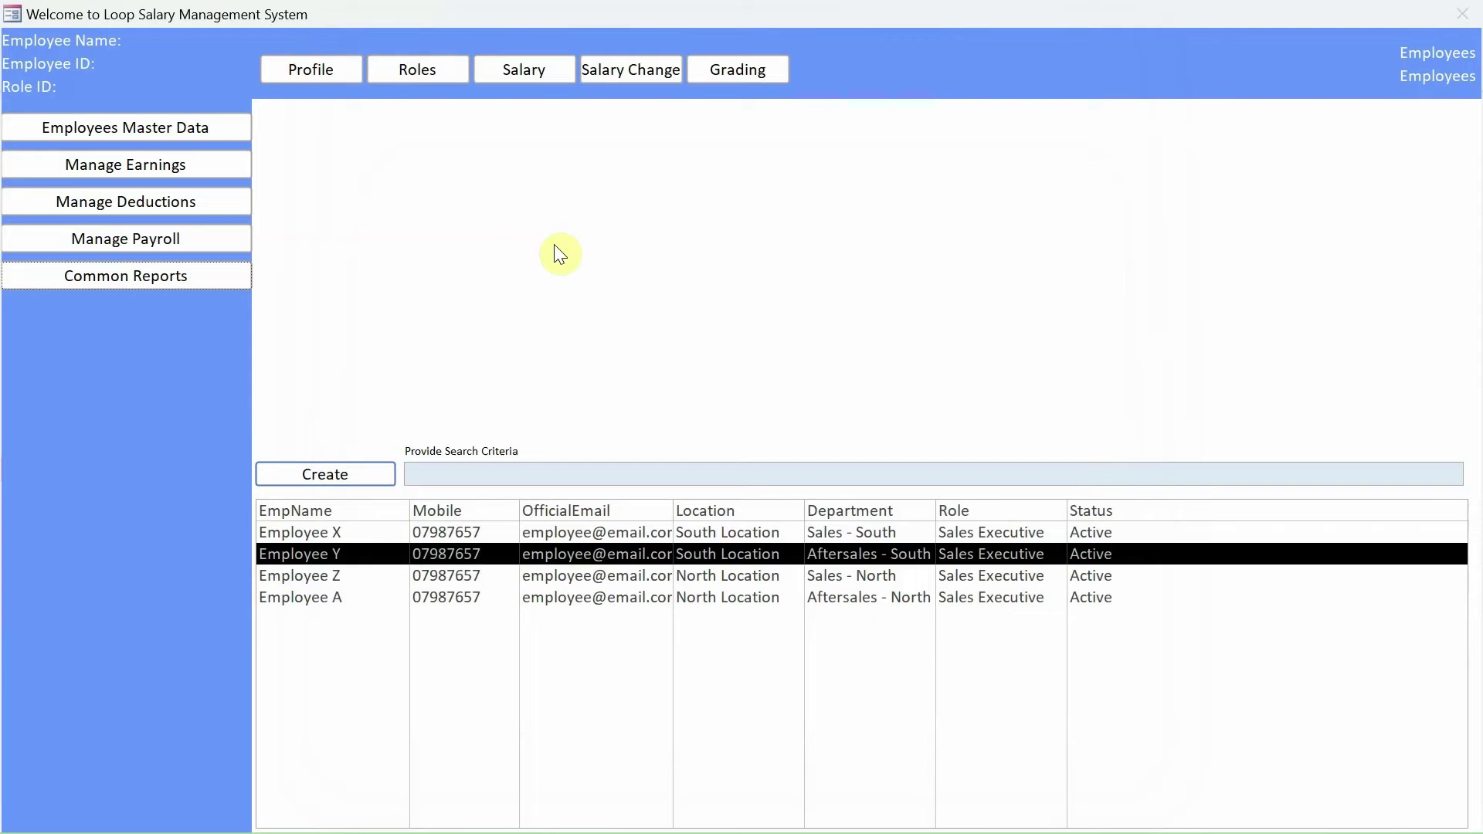
Step: In the Report Centre, pick year 2022 and month November, then run the Payroll Monthly Report
left_click(152, 279)
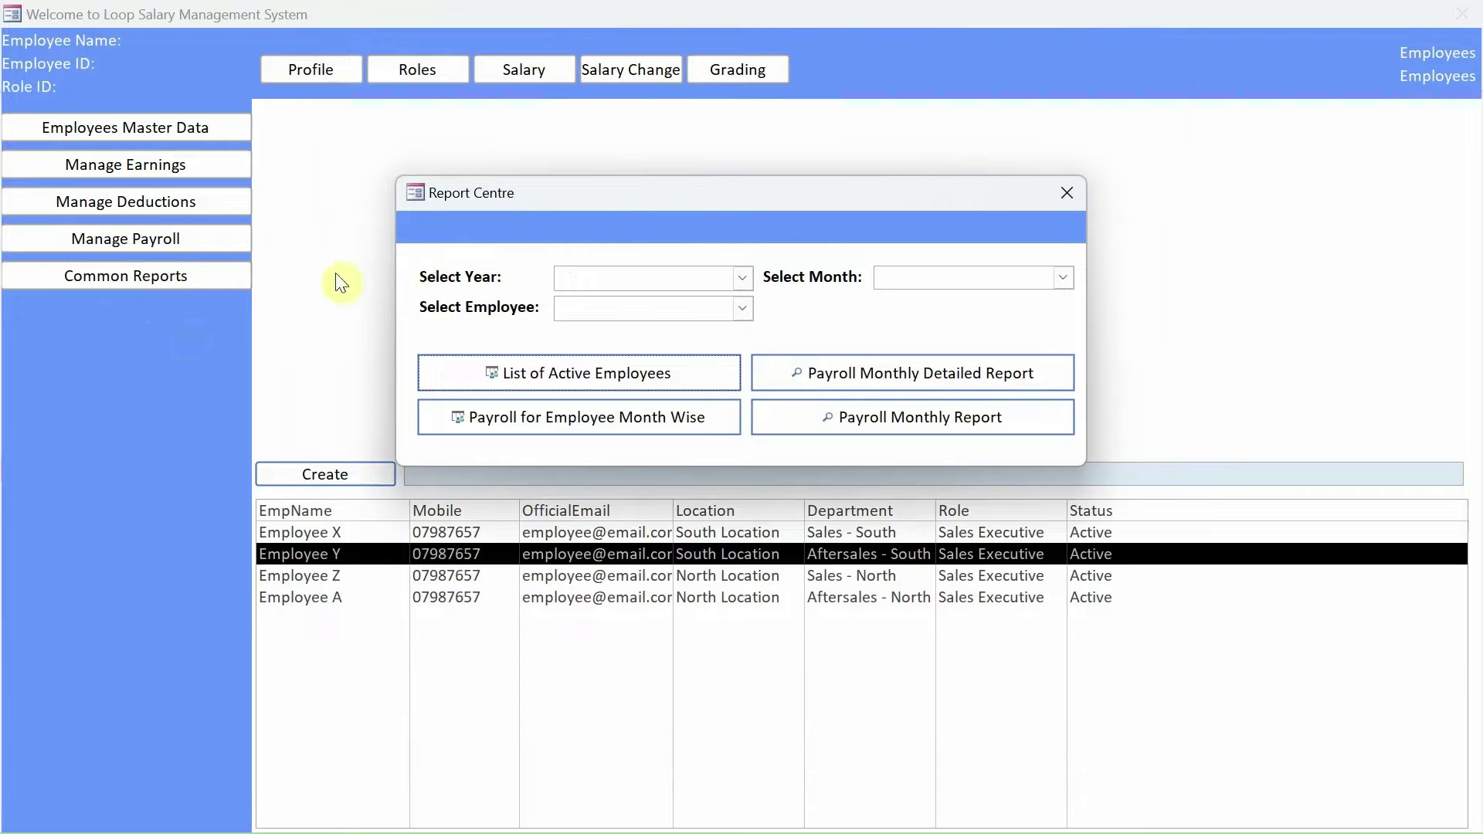
left_click(745, 278)
left_click(726, 296)
left_click(1063, 278)
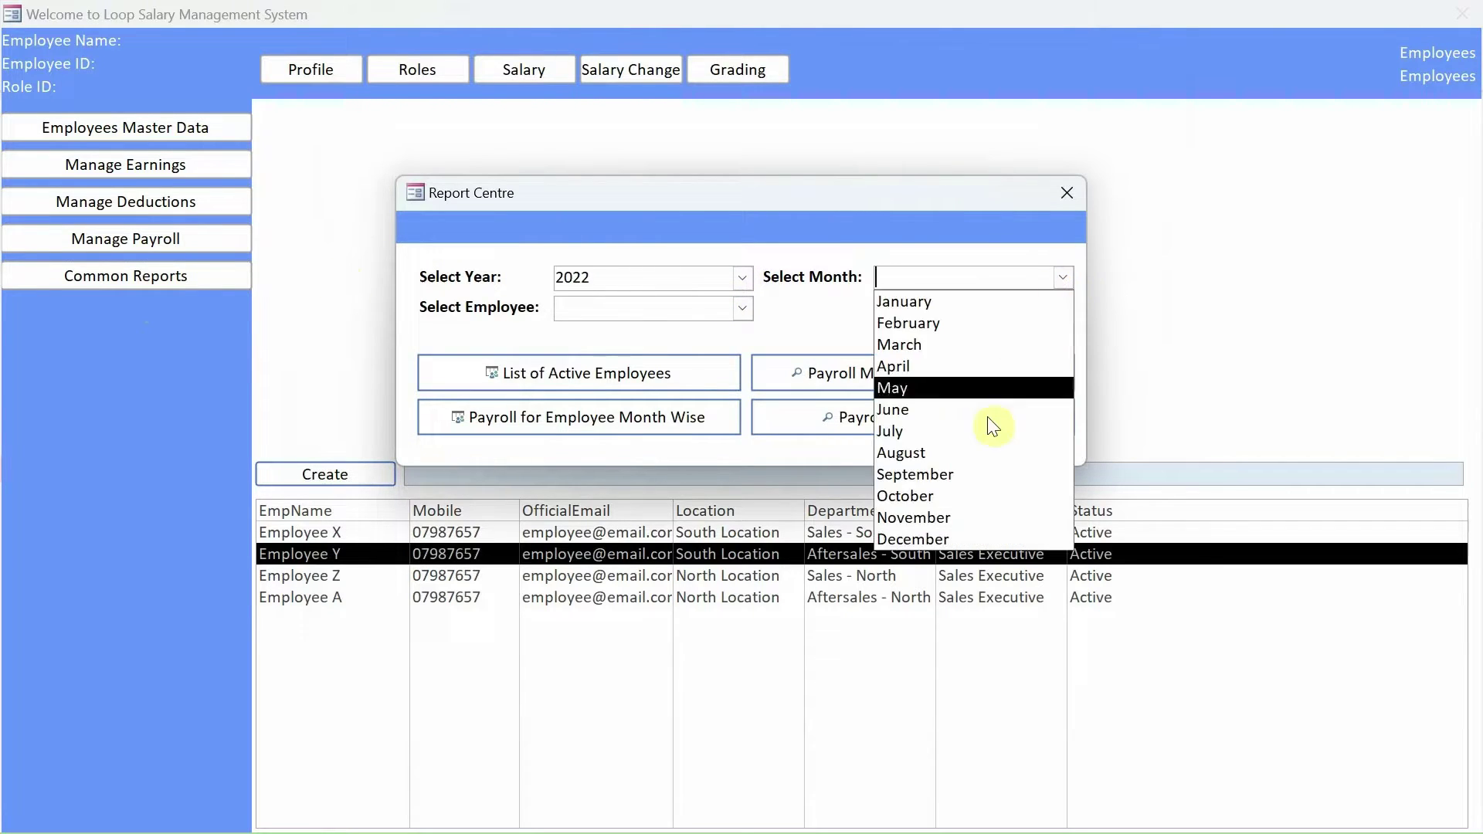
left_click(976, 522)
left_click(877, 414)
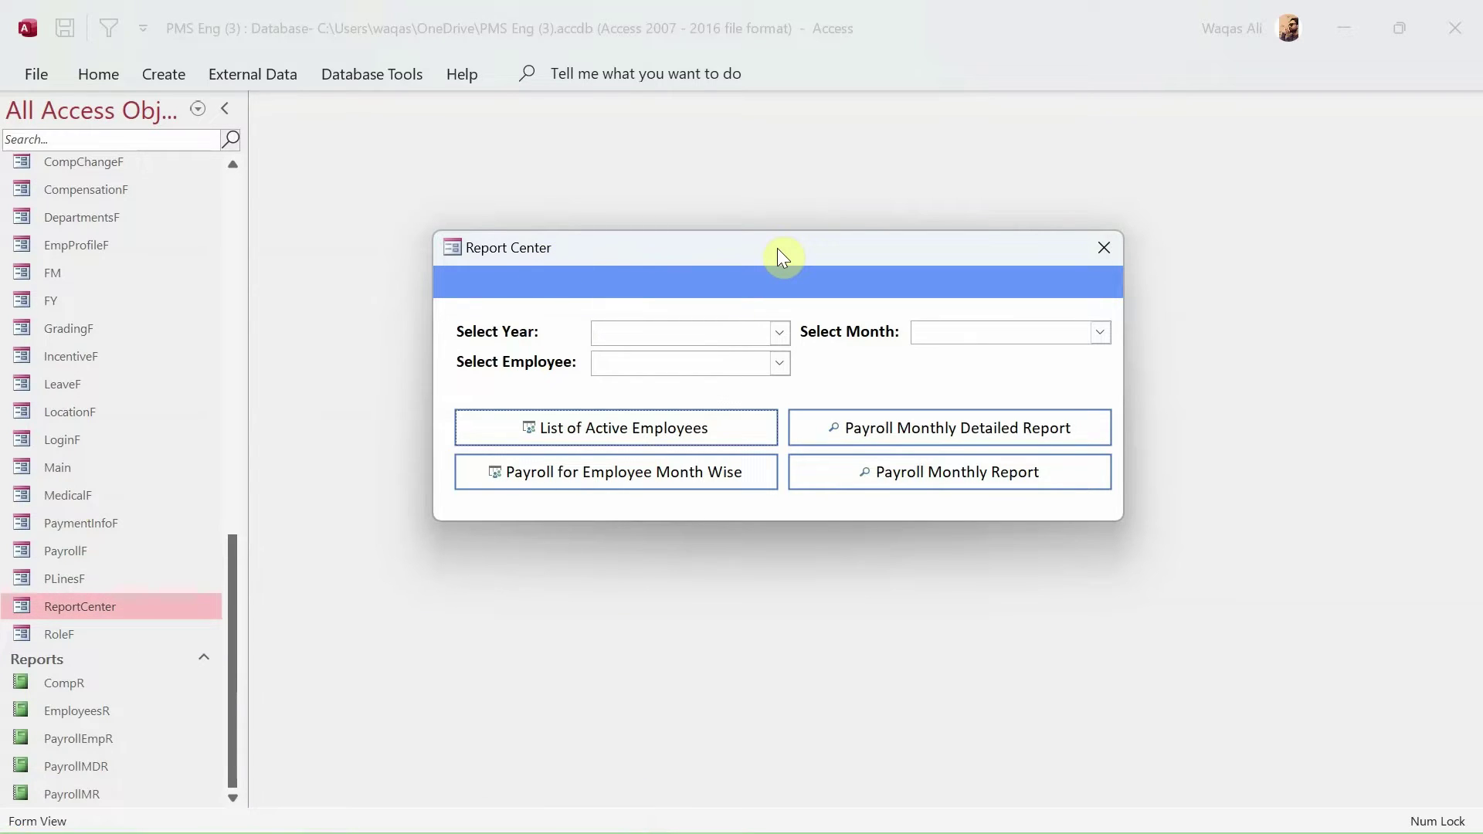
Step: In Design View, change the form's Caption to 'Report Centre' and close the design
right_click(777, 248)
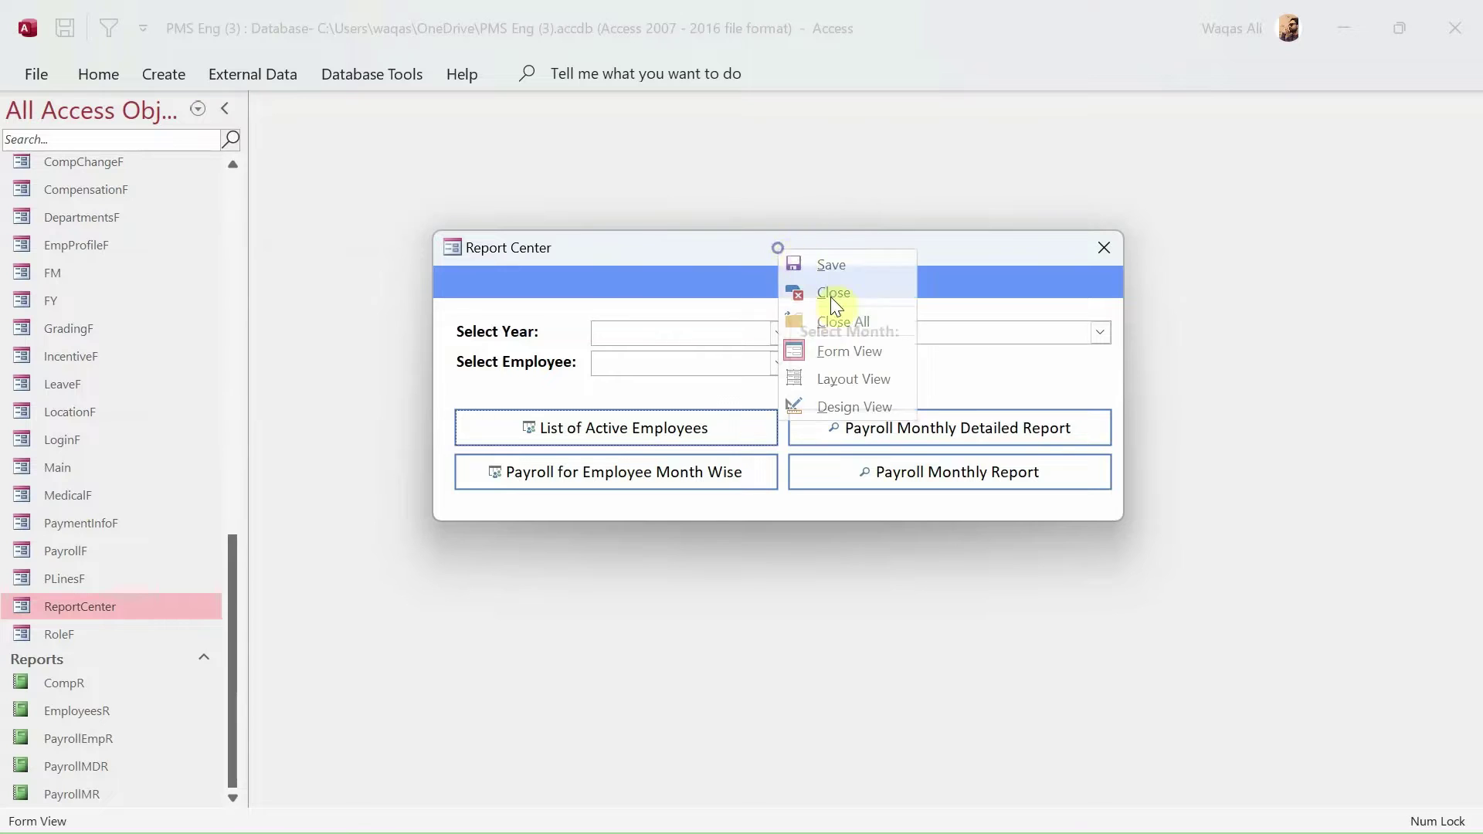
left_click(857, 401)
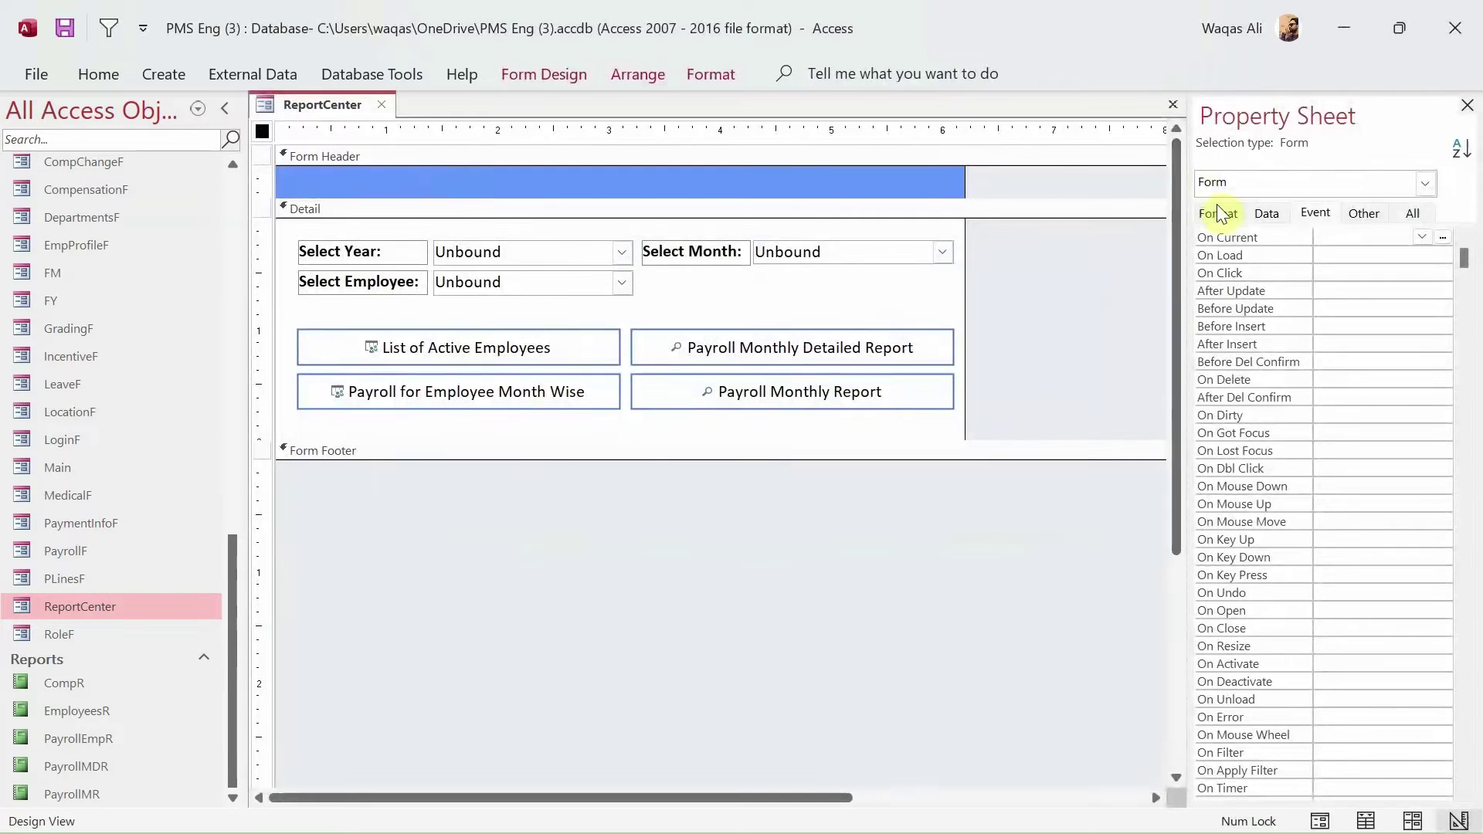
left_click(1220, 215)
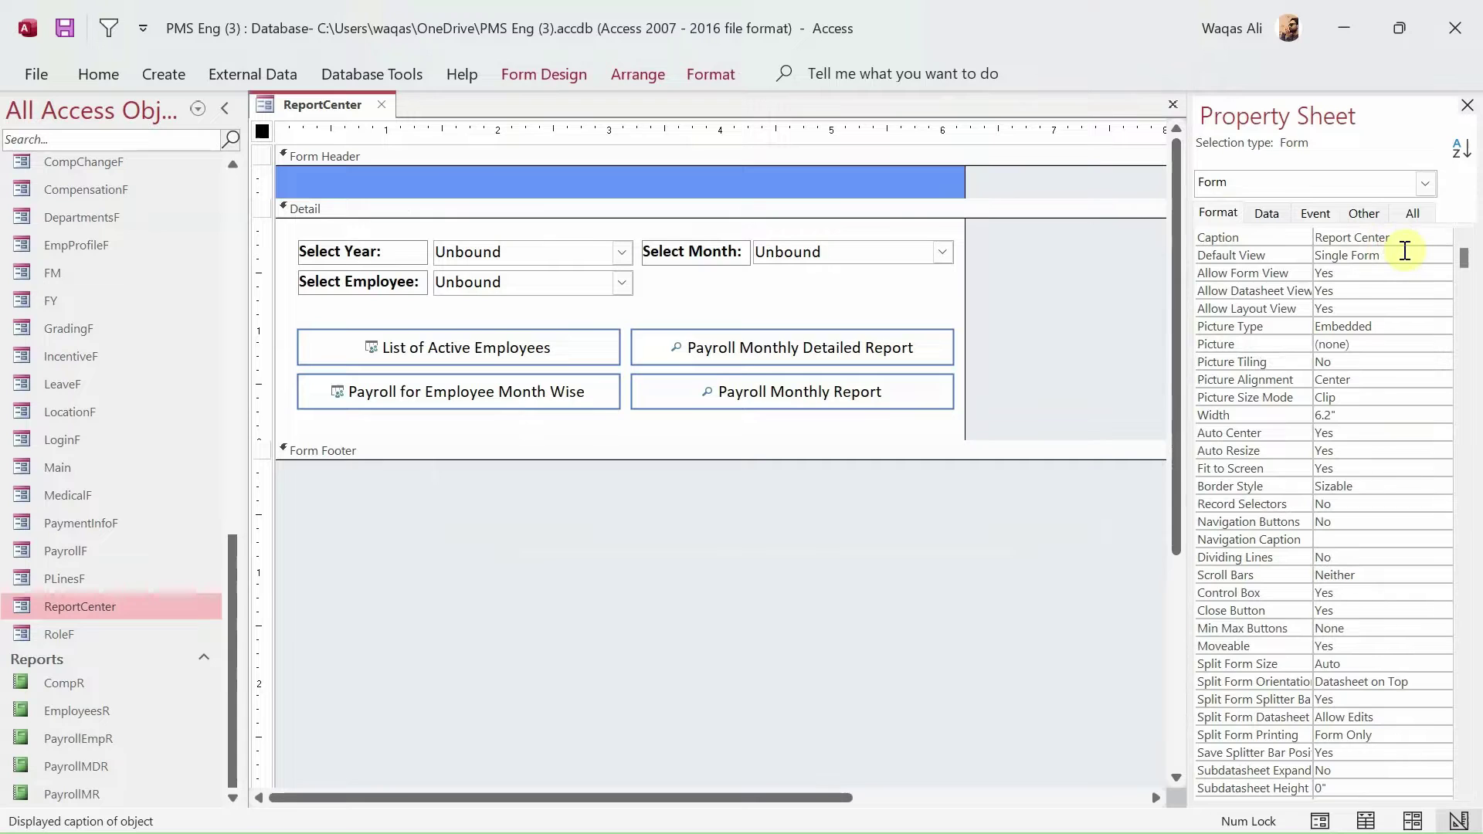
key("BackSpace")
key("BackSpace")
type("re")
key("Return")
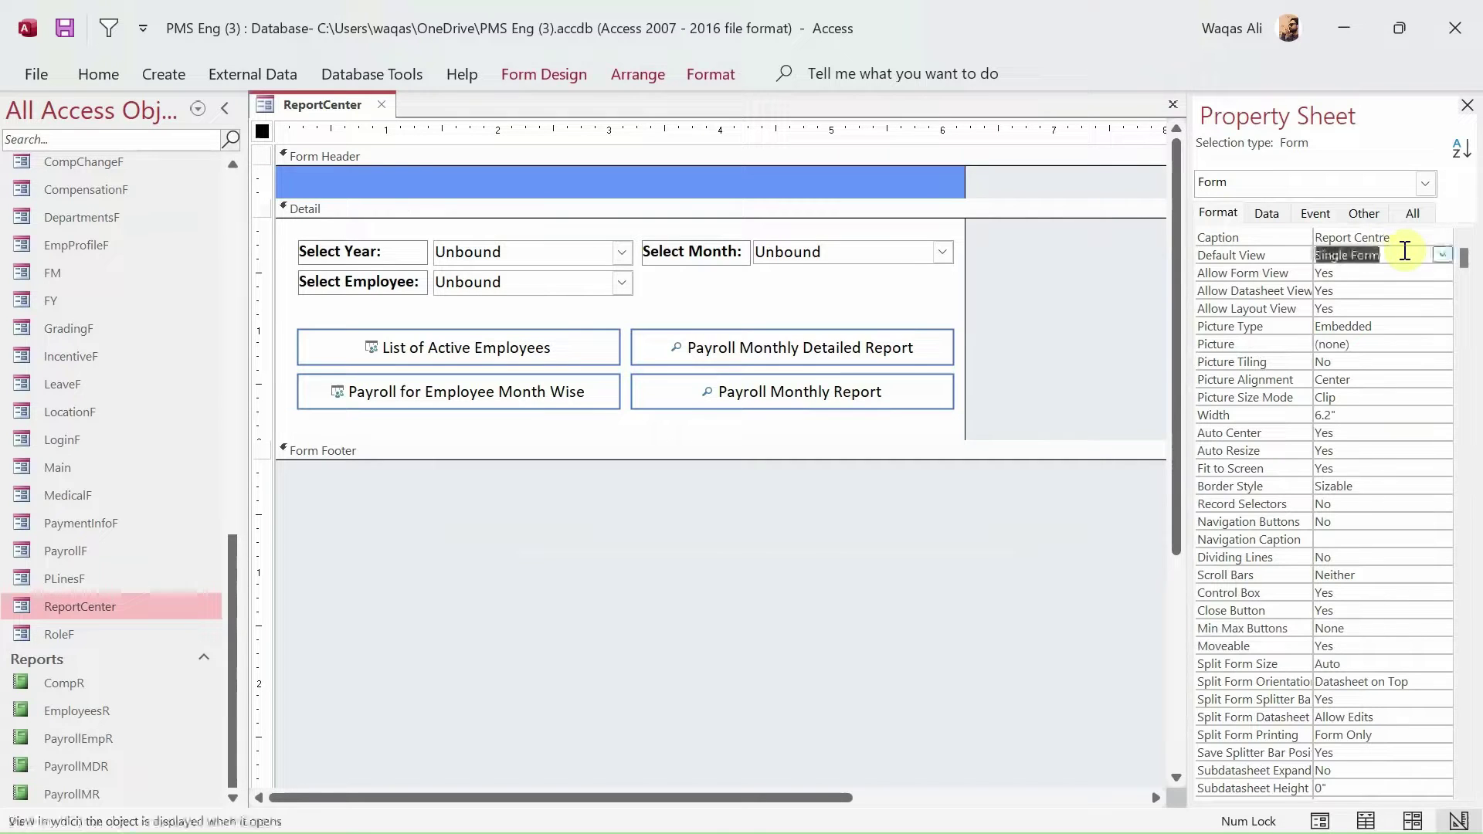
left_click(297, 102)
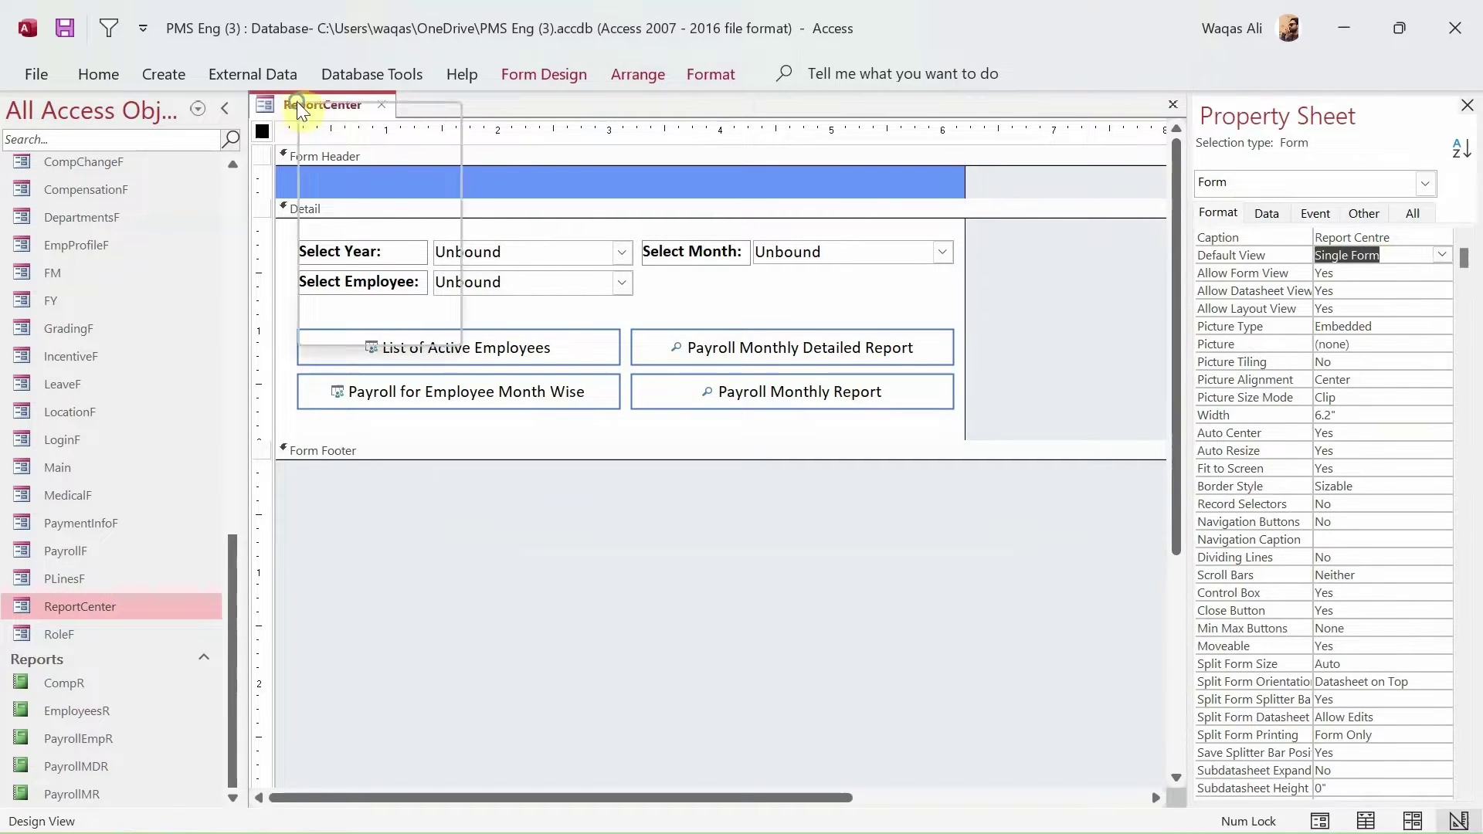
left_click(383, 107)
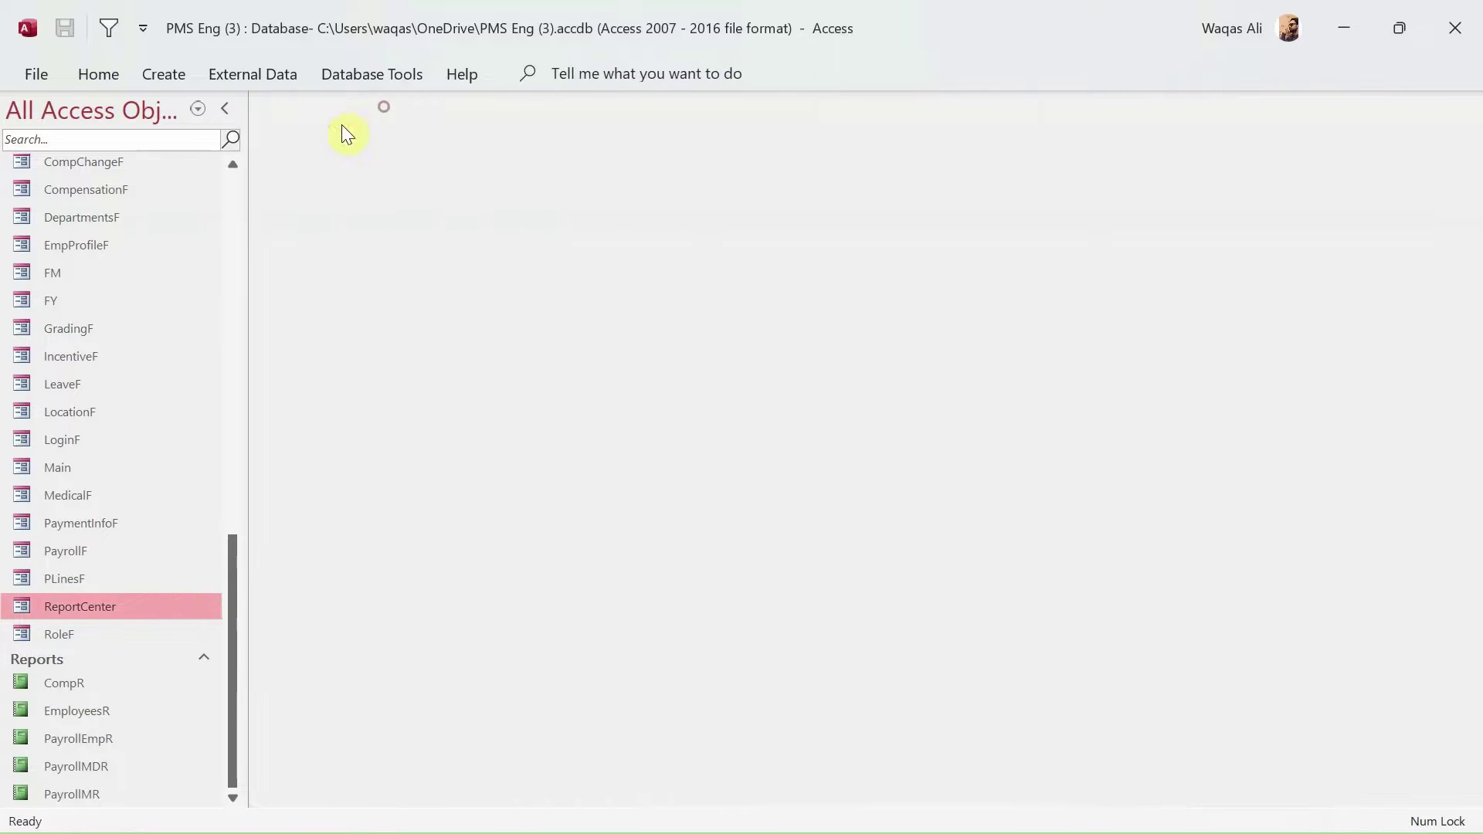
Step: Rename the ReportCenter form to ReportCentre in the Navigation Pane
right_click(146, 609)
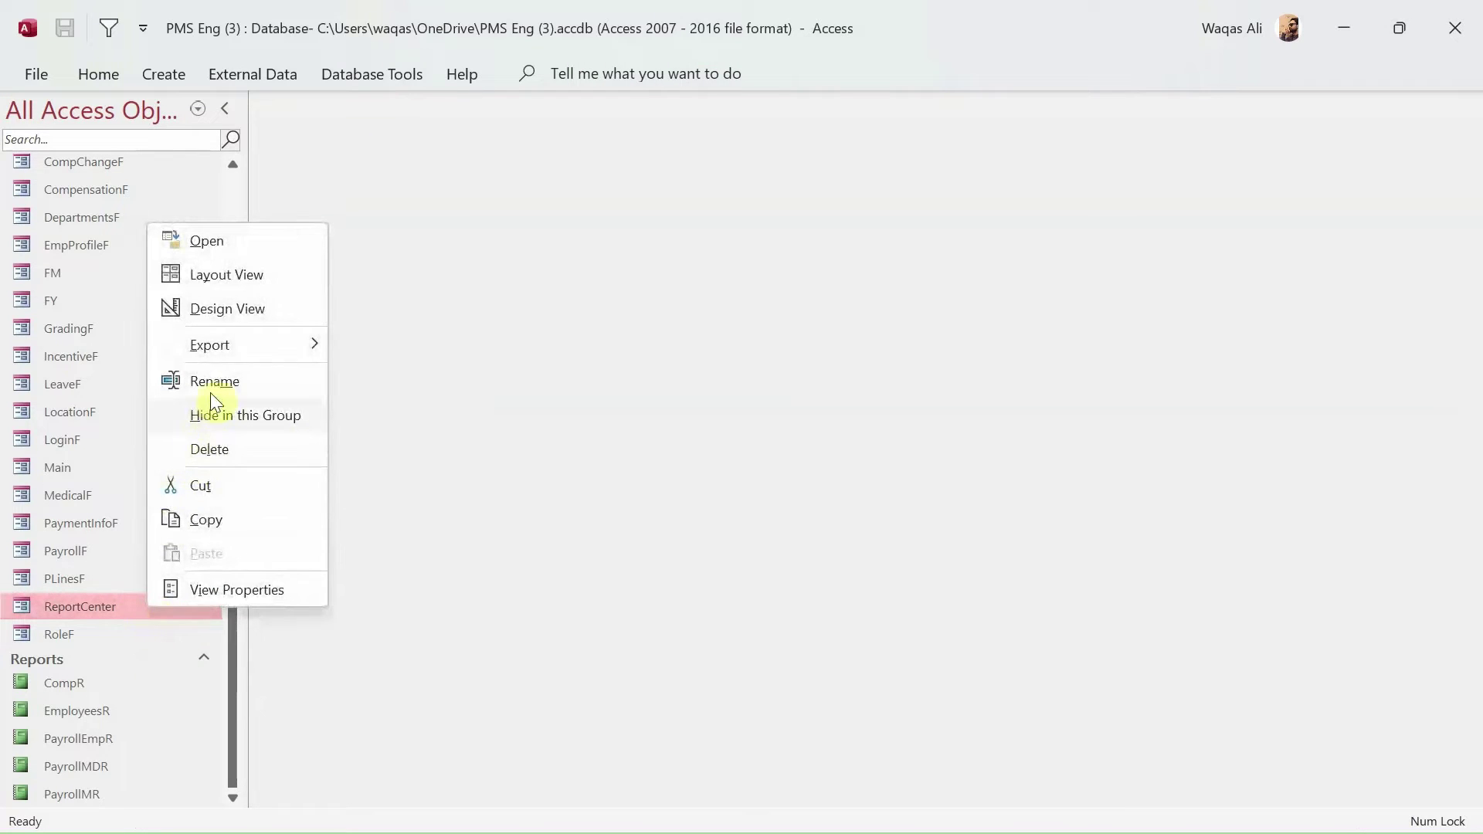
left_click(210, 386)
left_click(157, 610)
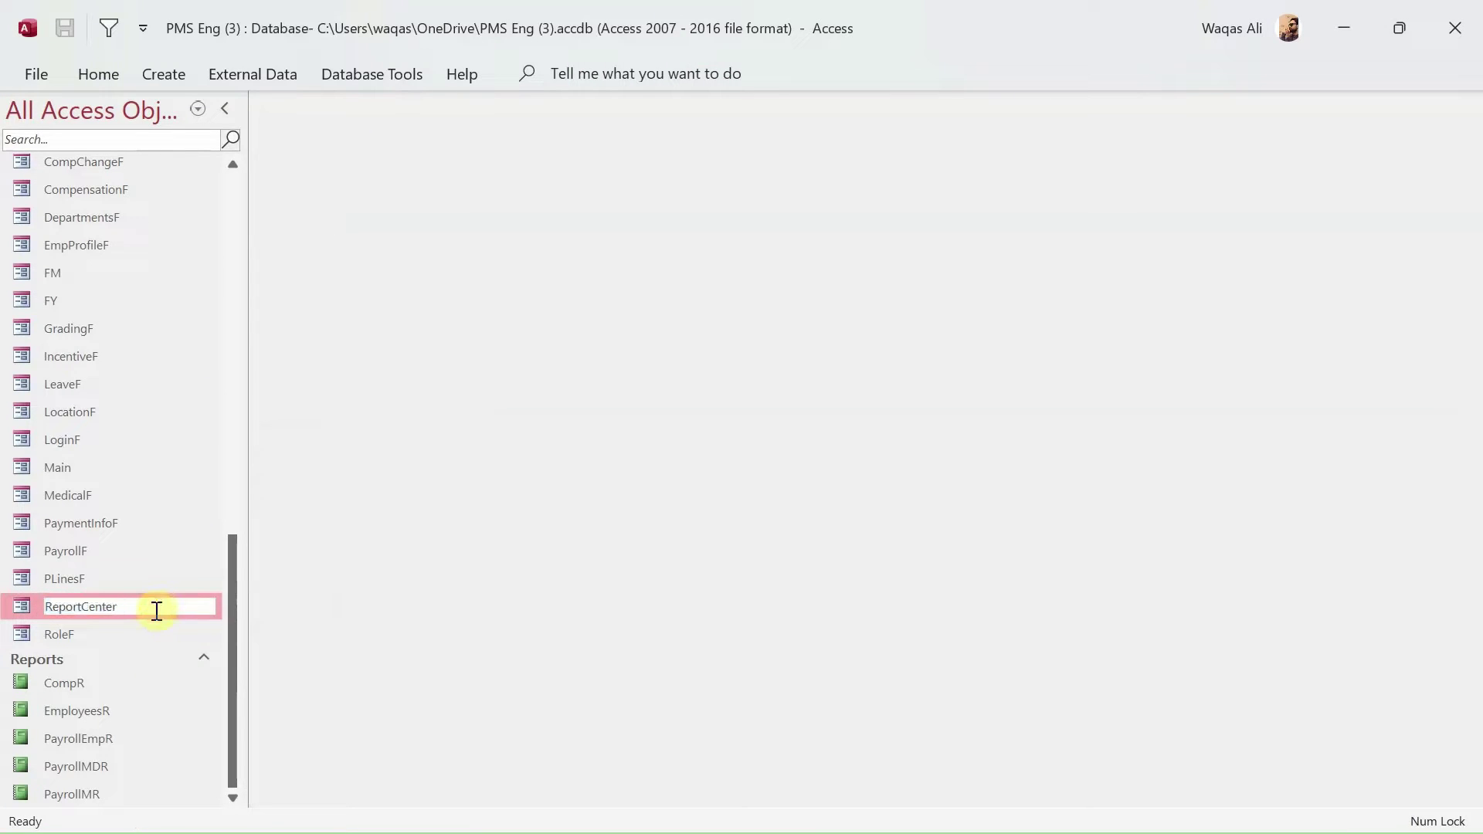
key("BackSpace")
key("BackSpace")
type("re")
key("Return")
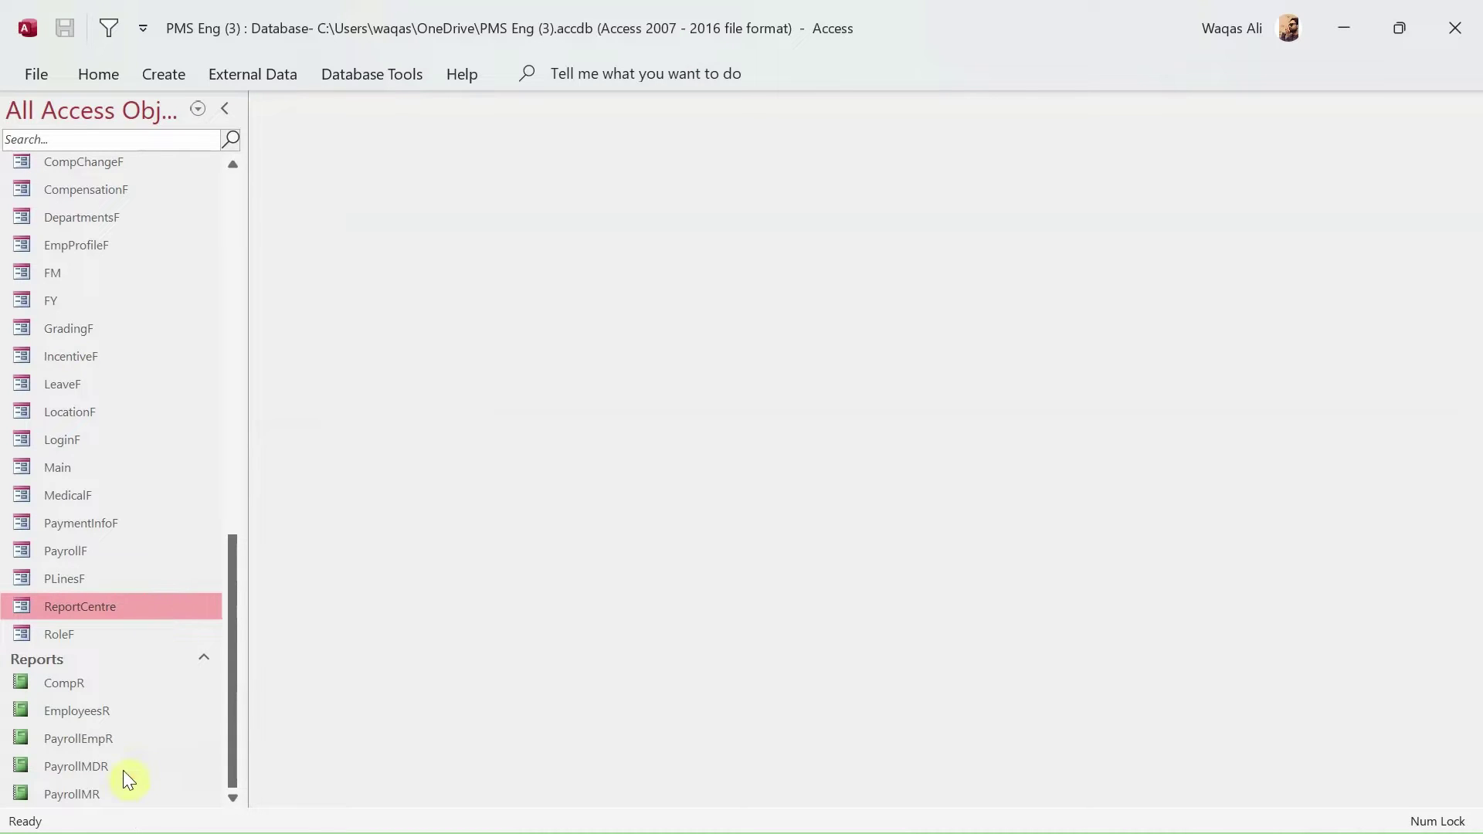
Step: Open the ReportCentre form to check it, close it, and select the PayrollMDR report
double_click(110, 614)
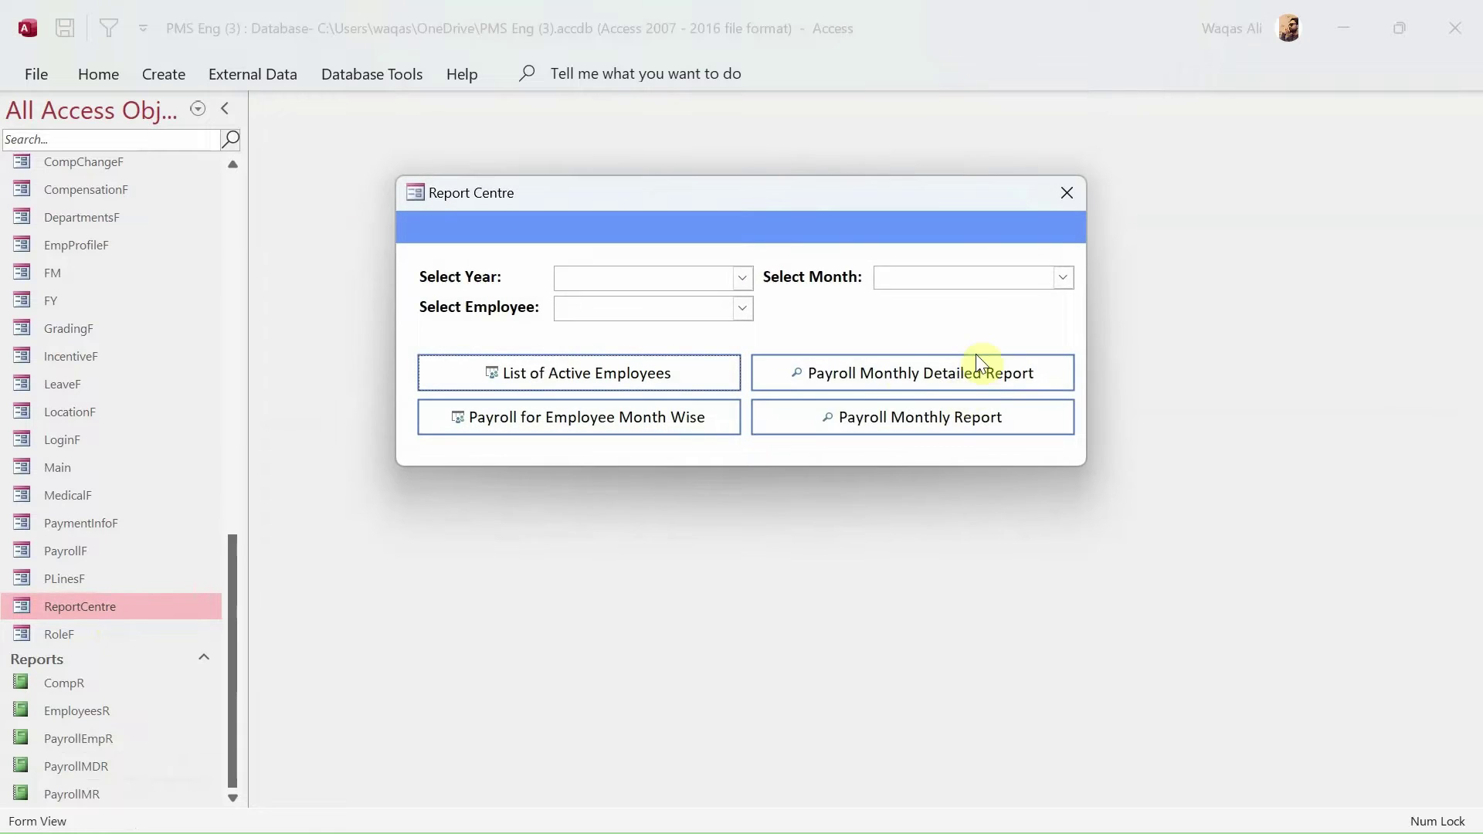
left_click(1074, 194)
left_click(104, 762)
left_click(80, 790)
left_click(95, 766)
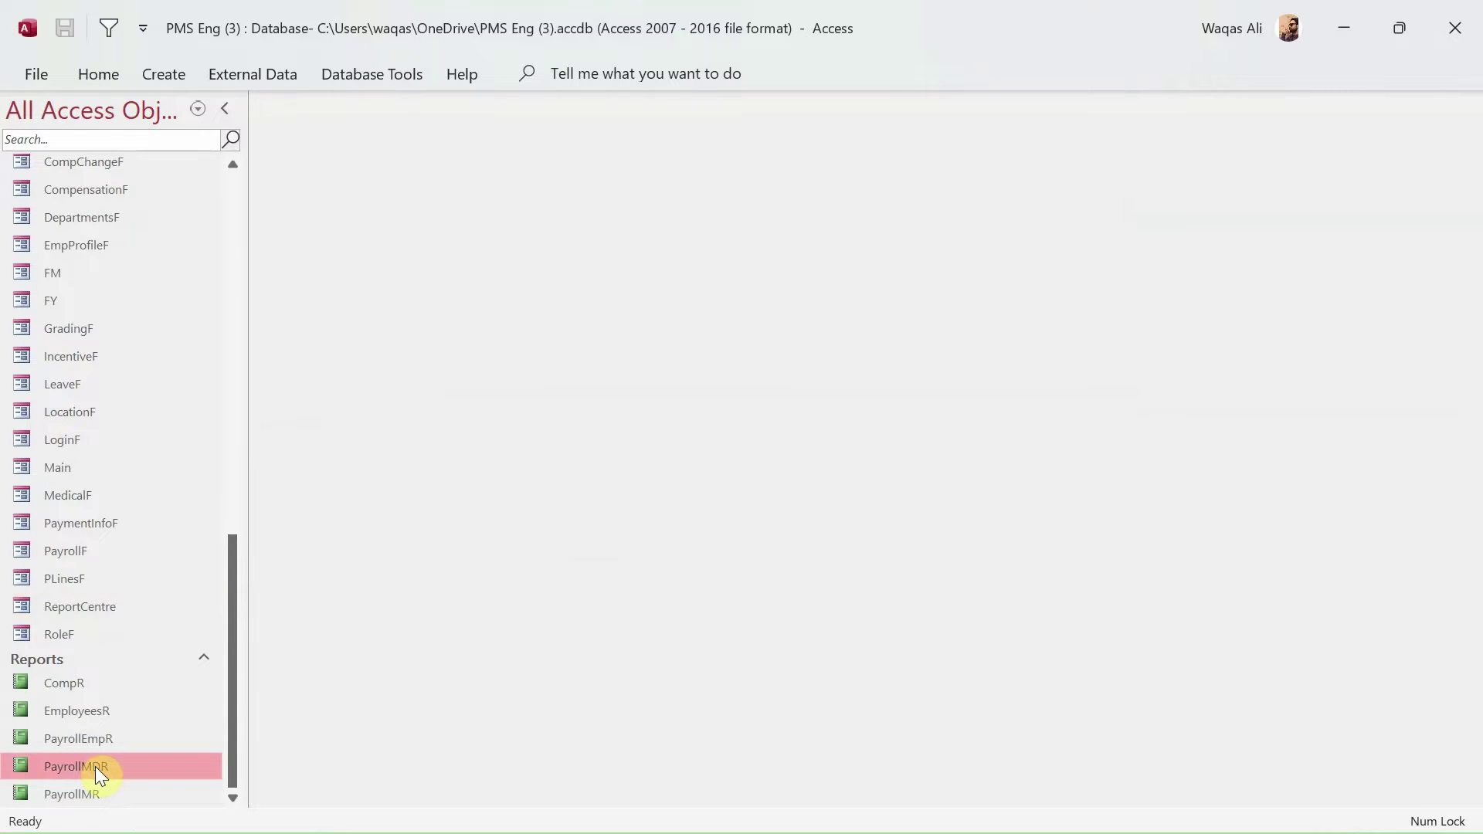
Step: Open PayrollMDR in Design View and launch its record source query from the Data properties
right_click(95, 767)
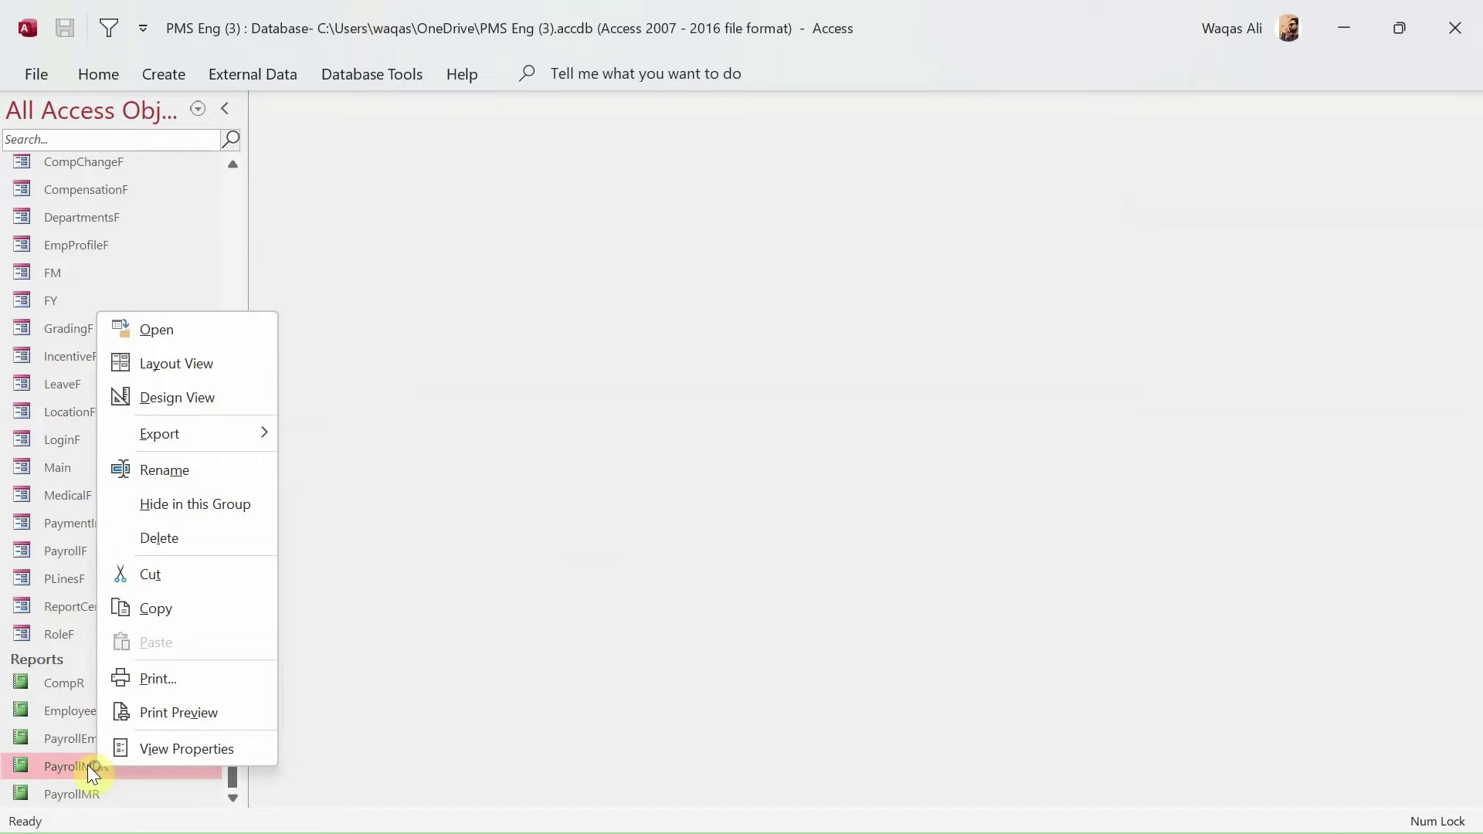
left_click(198, 397)
left_click(1269, 214)
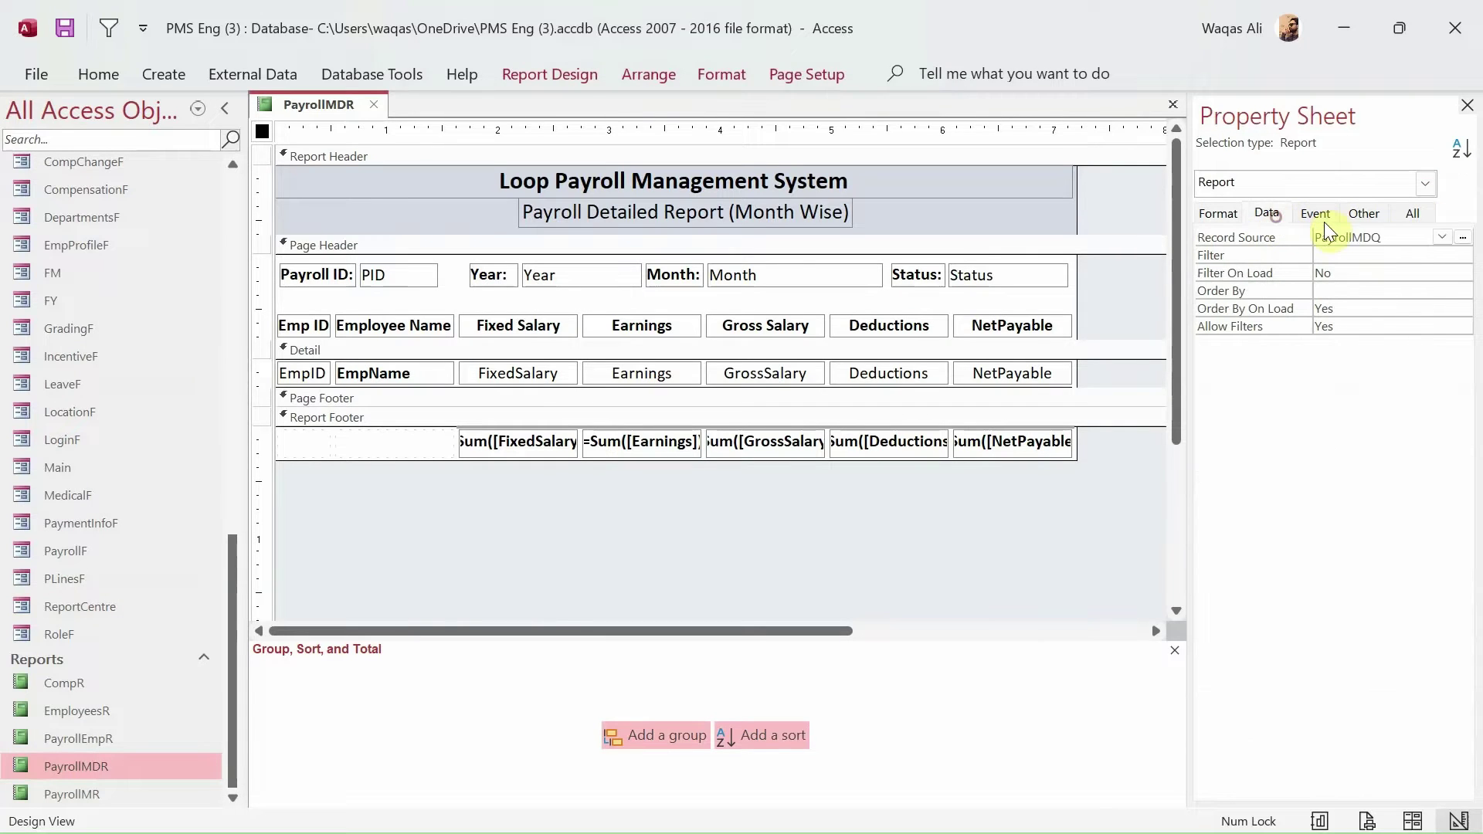
left_click(1463, 238)
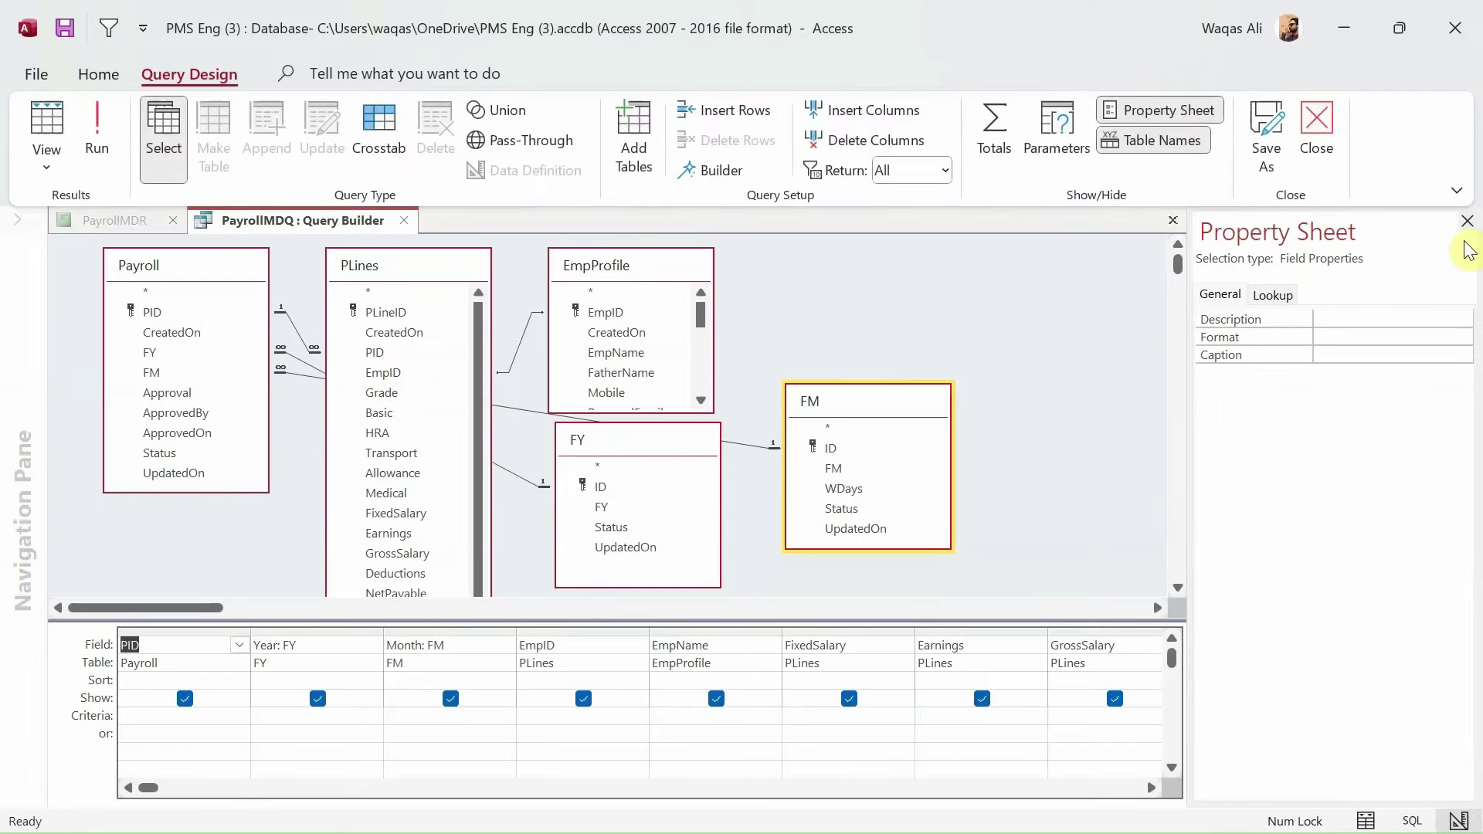
Step: Scroll the PayrollMDQ grid to the FM column and select its [?] criteria
left_click_drag(1068, 619, 1060, 581)
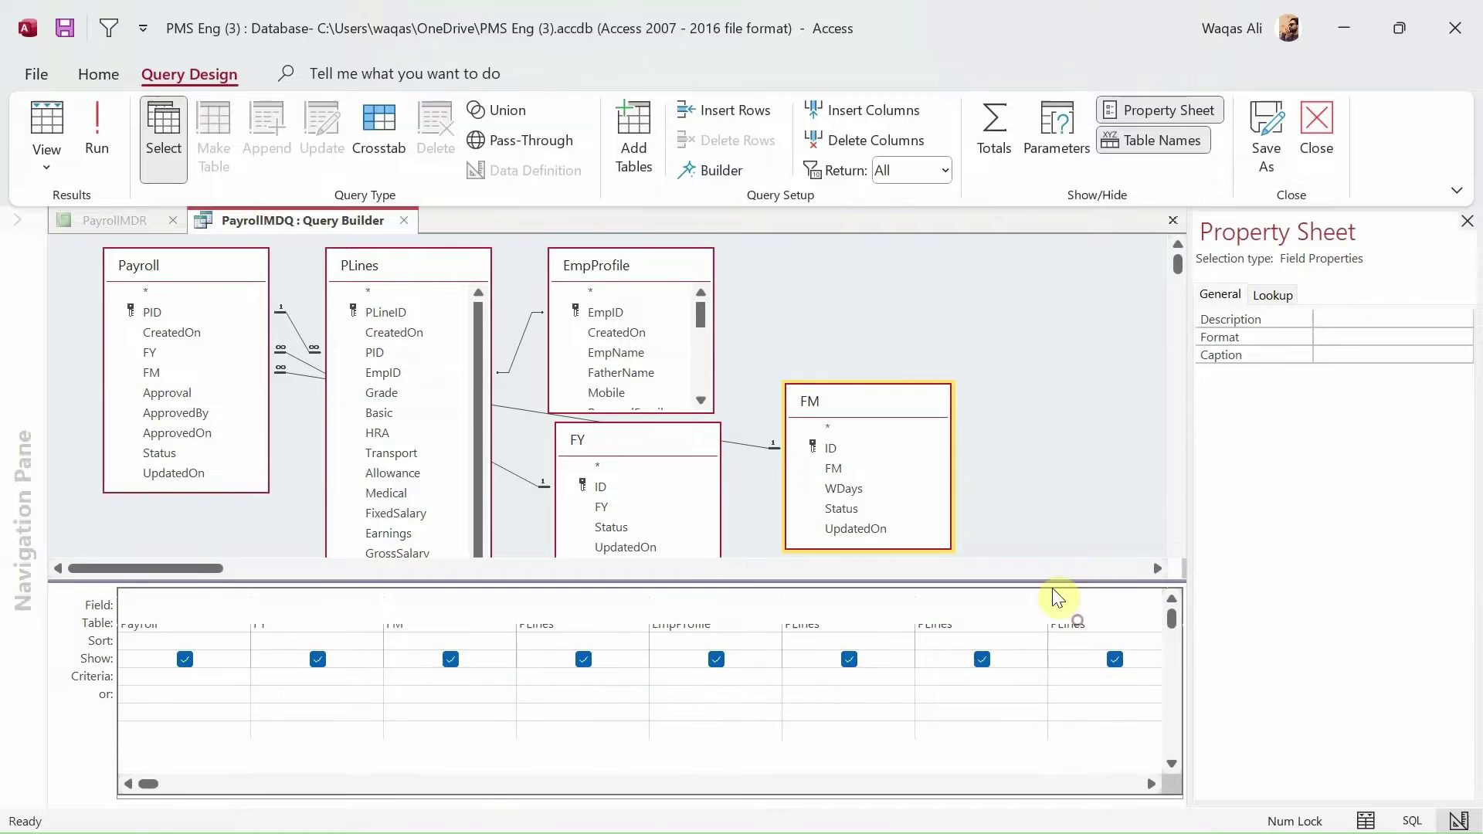
left_click_drag(149, 792, 724, 792)
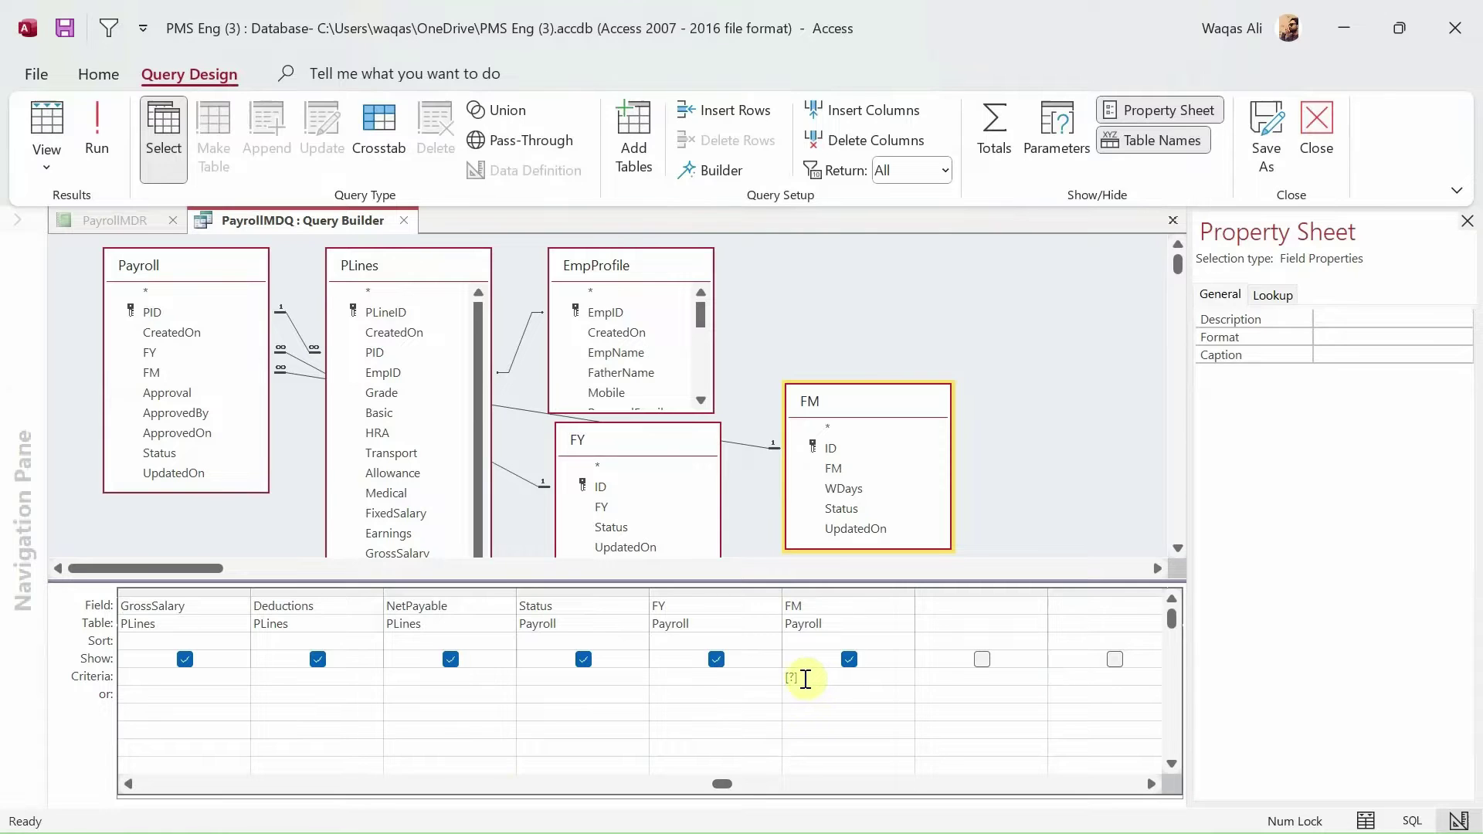
double_click(805, 679)
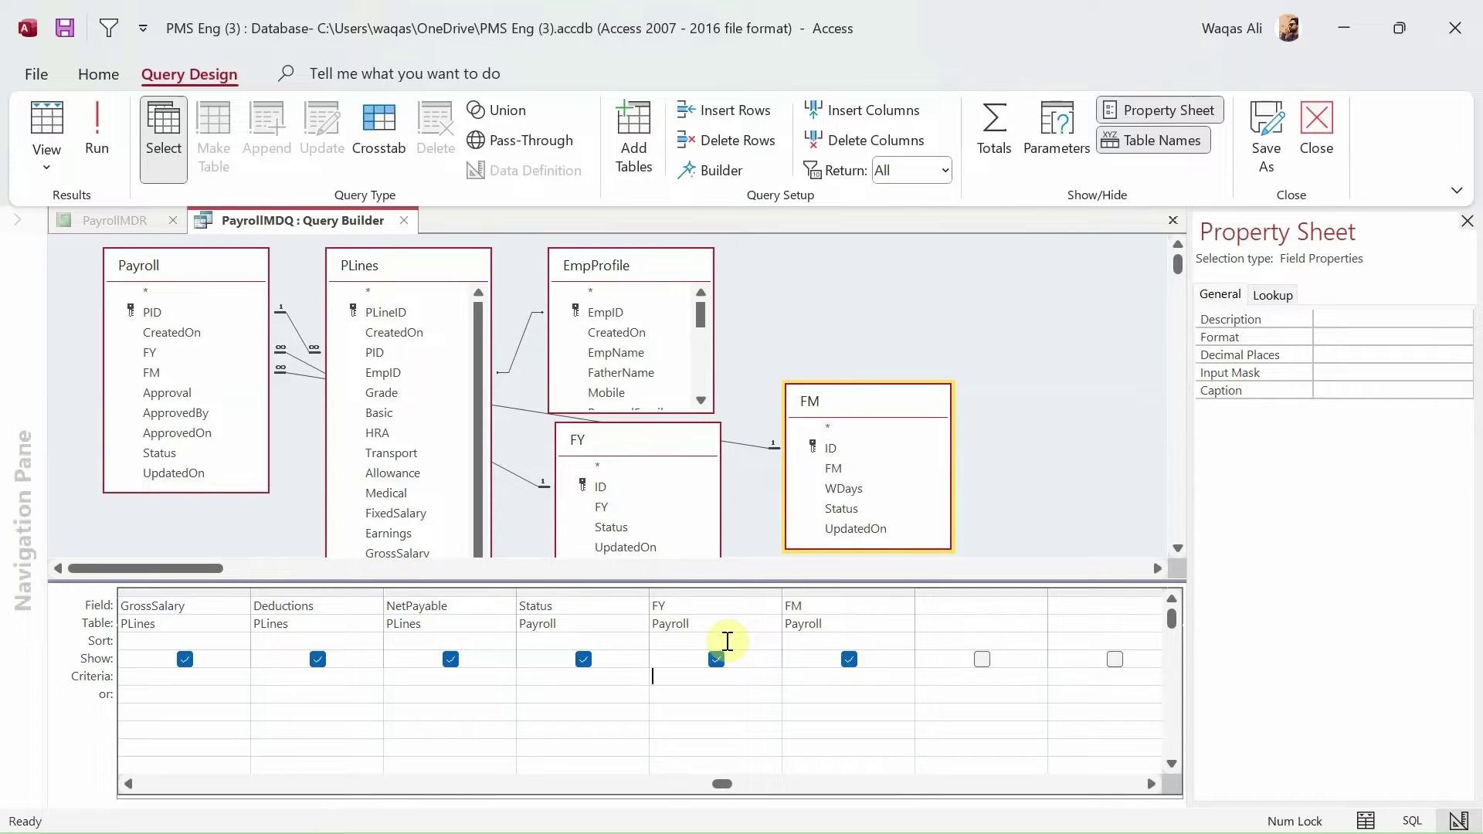
Step: Enter [Forms]![ReportCentre]![cboFY] as the FY column criteria
type("forms")
key("Tab")
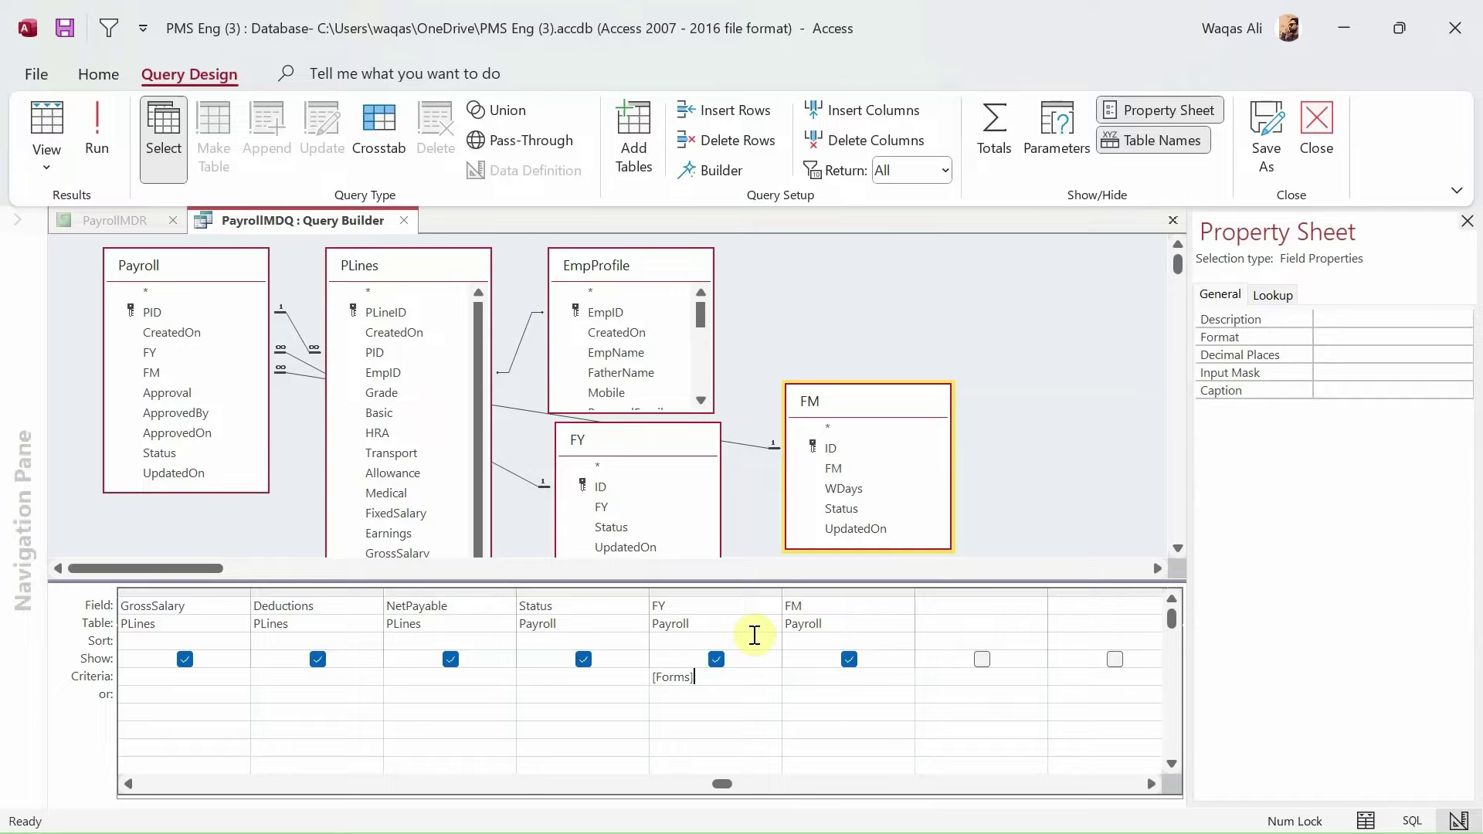
type("!repo")
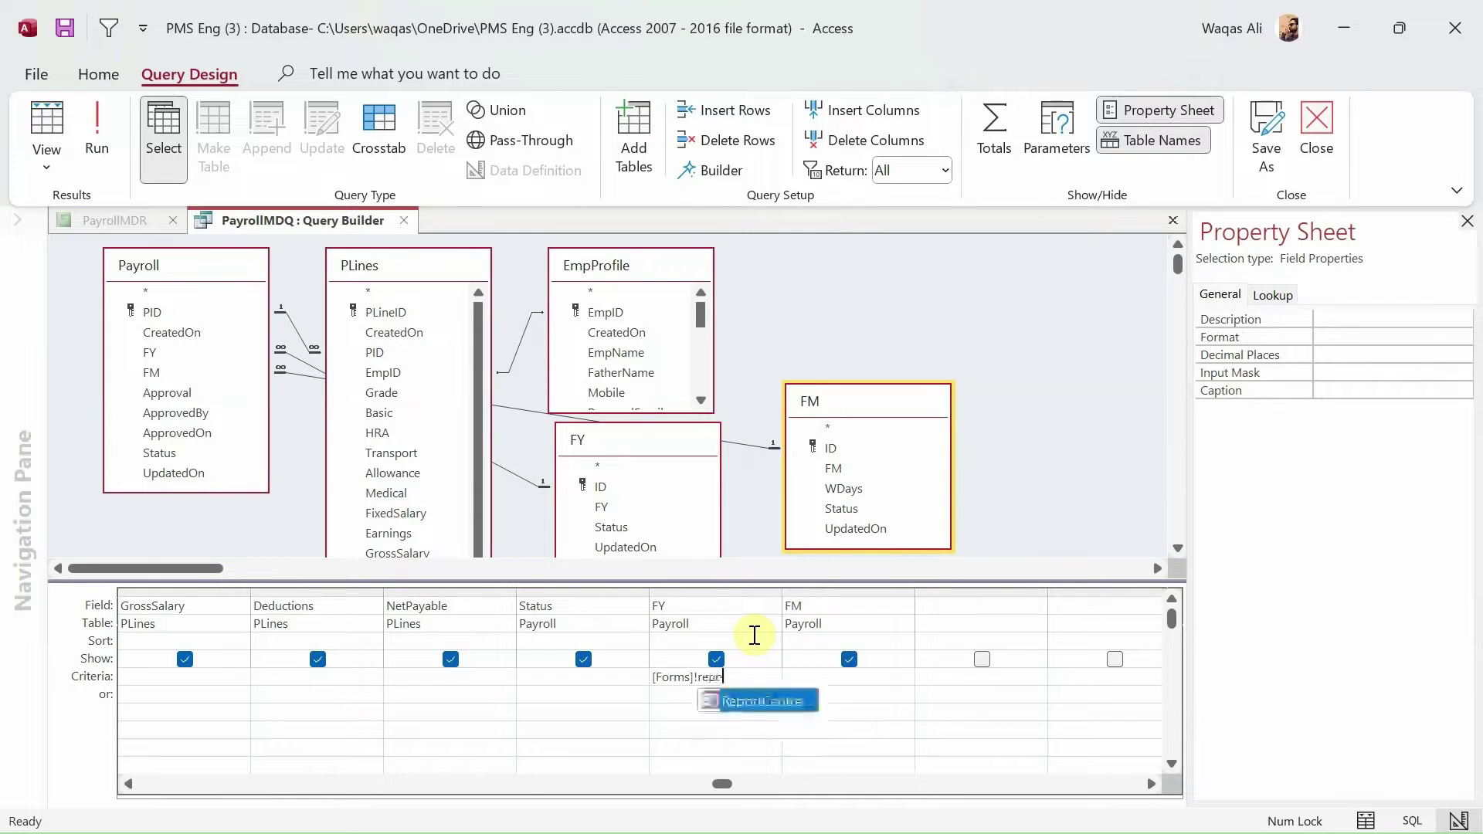
key("Tab")
type("!")
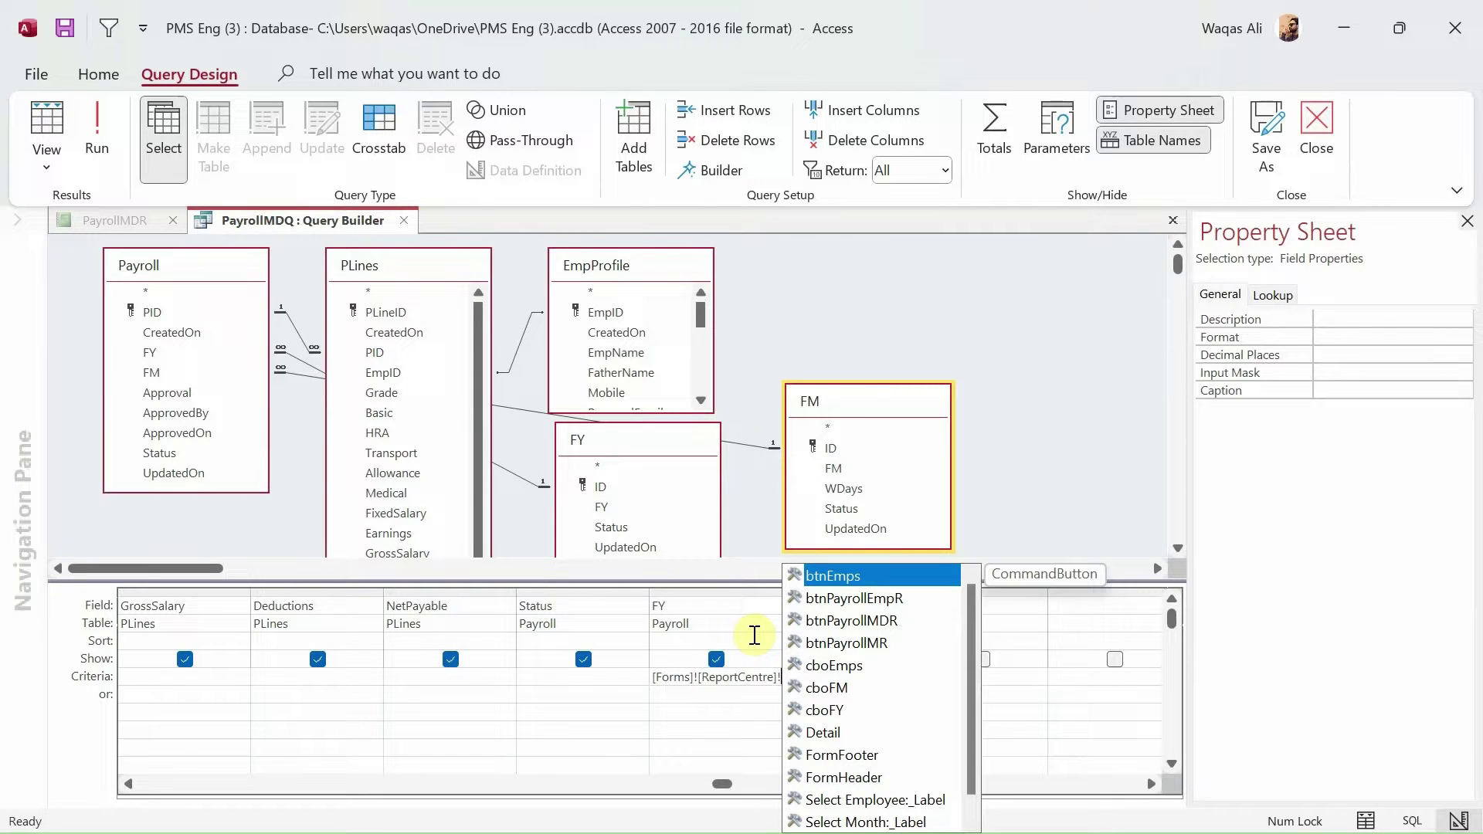
type("cbof")
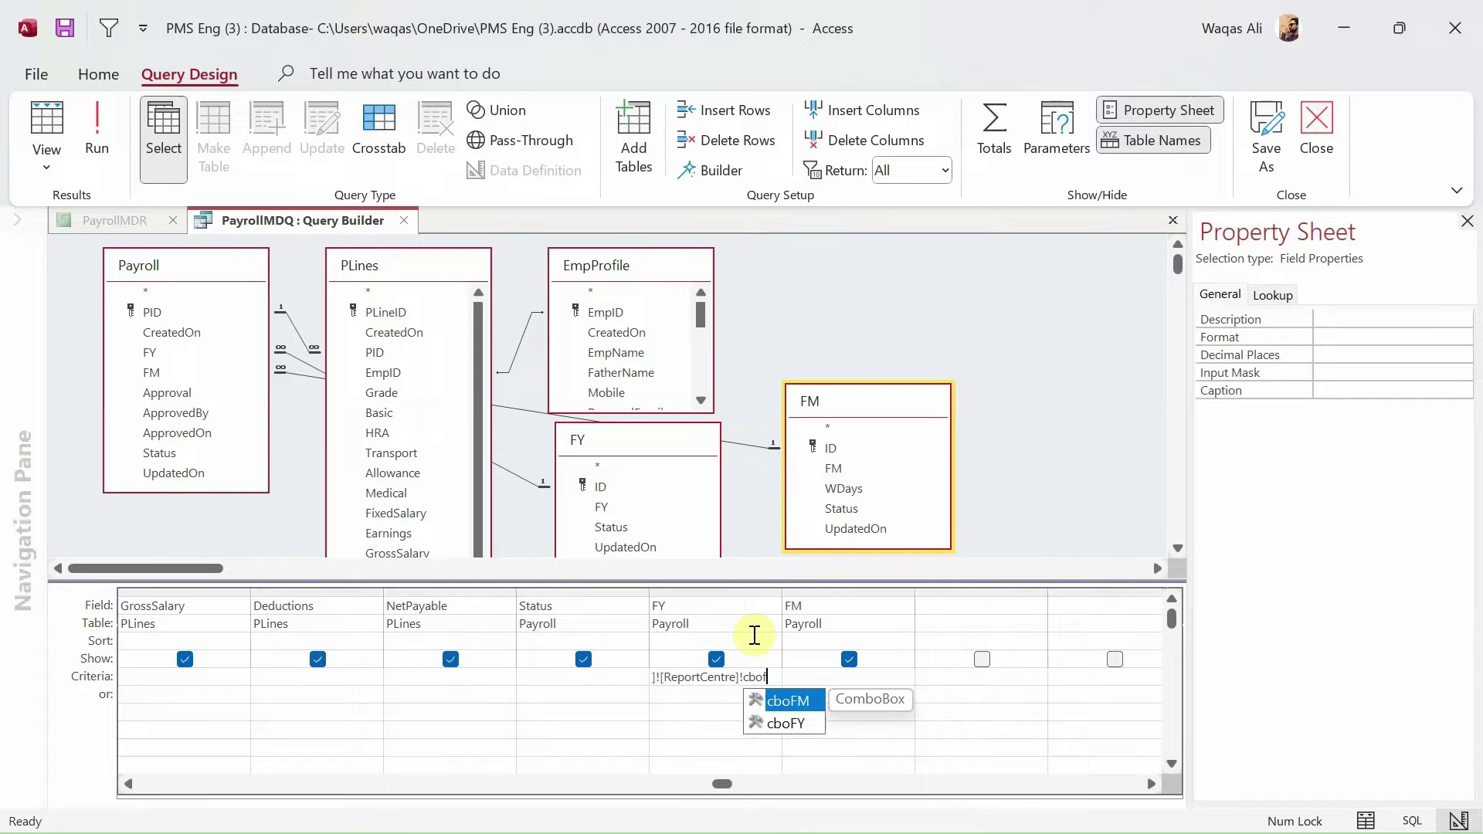
key("Down")
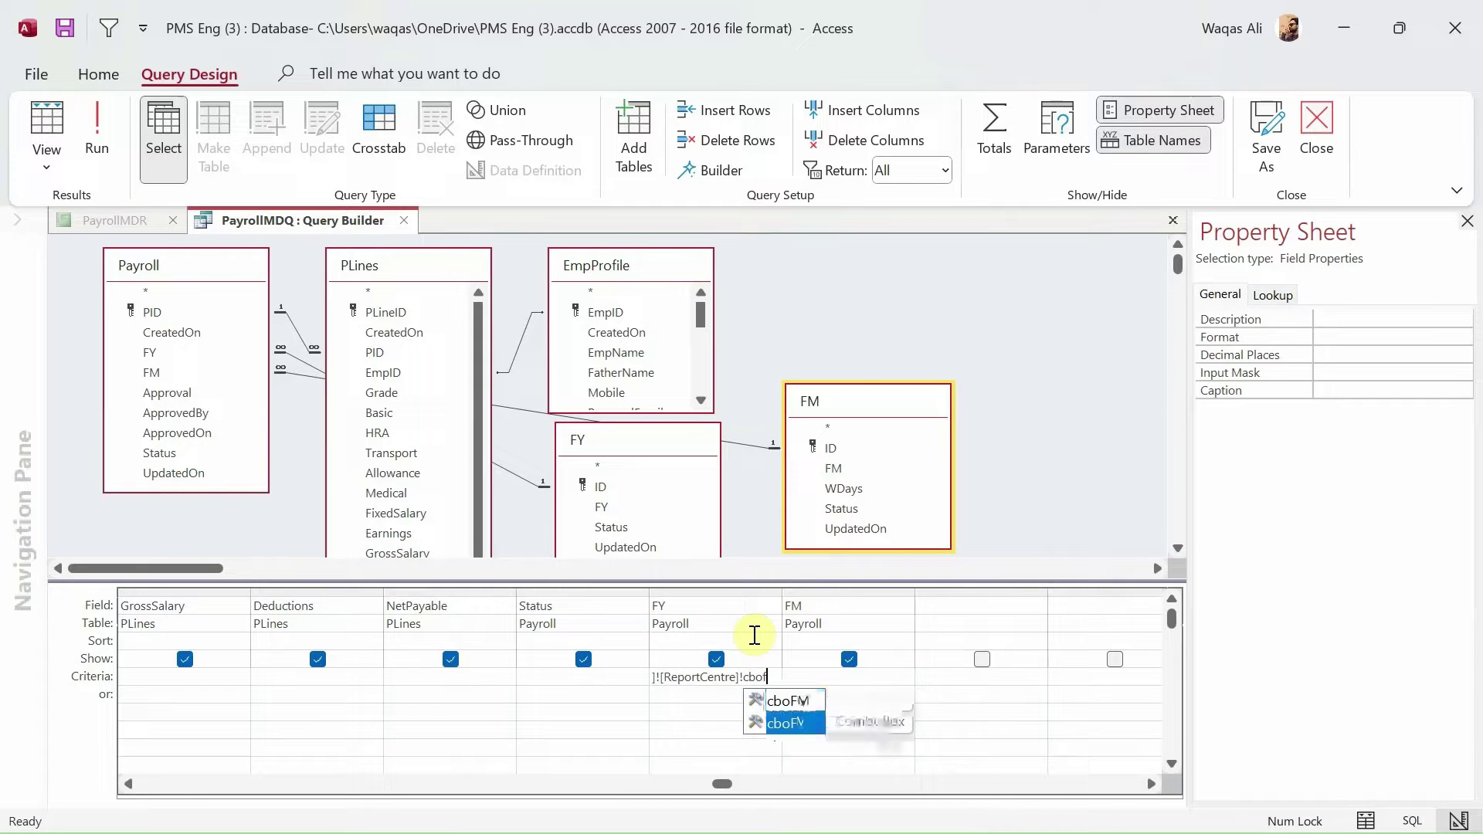
key("Tab")
key("Tab")
Step: Enter [Forms]![ReportCentre]![cboFM] as the FM column criteria
type("[Forms]")
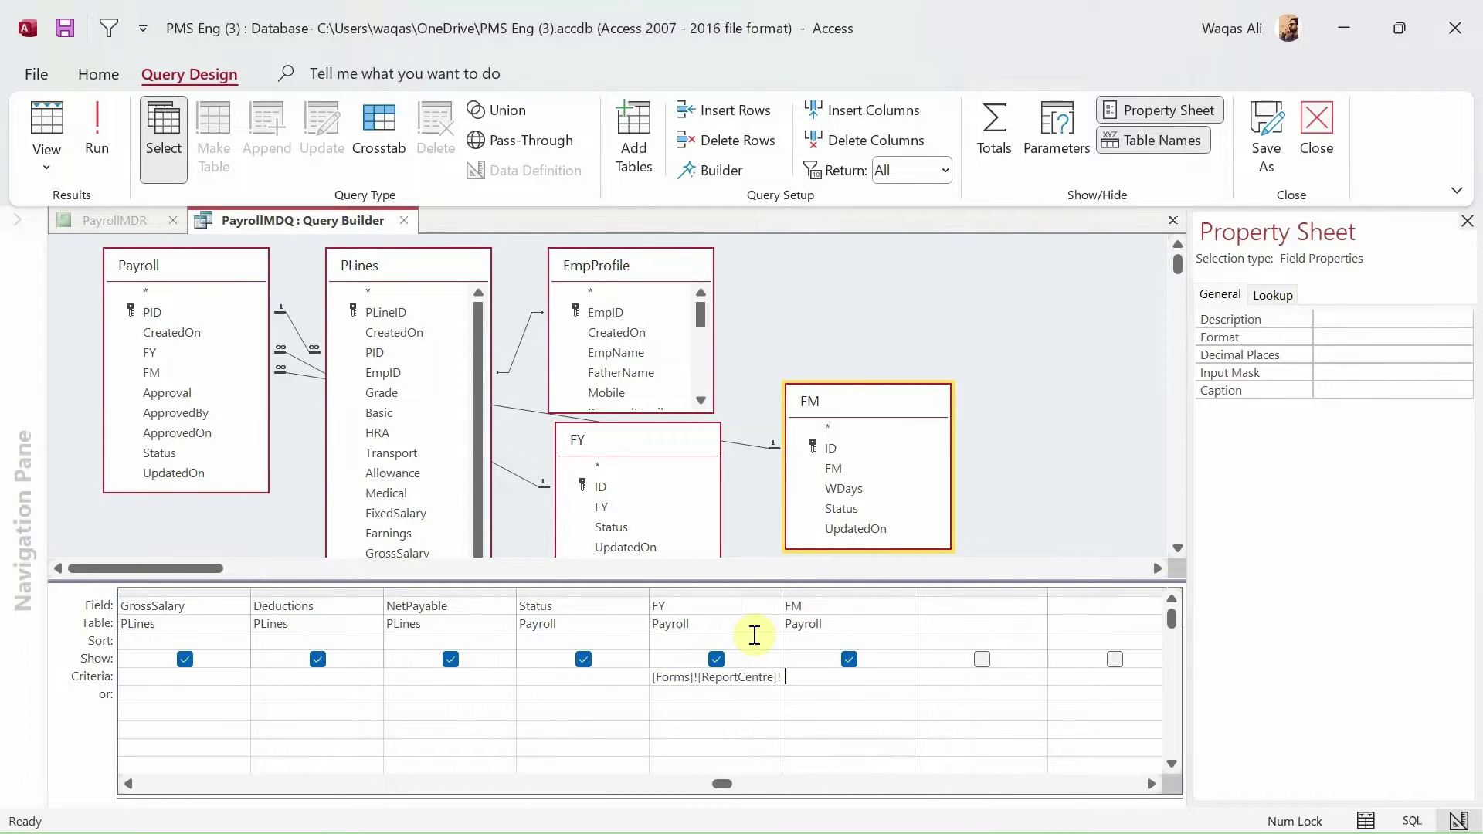
type("!")
type("[R")
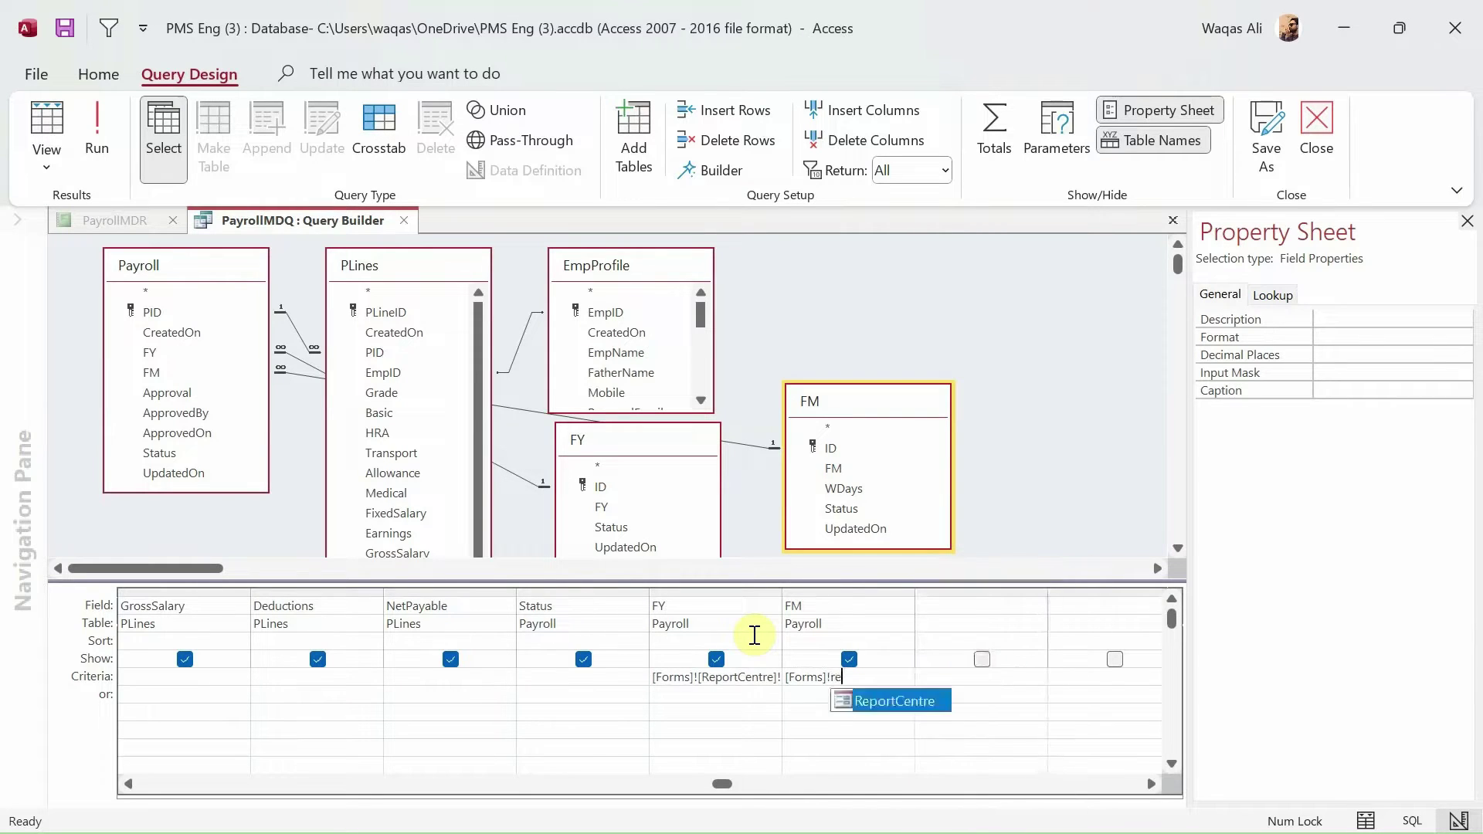
key("Tab")
type("!")
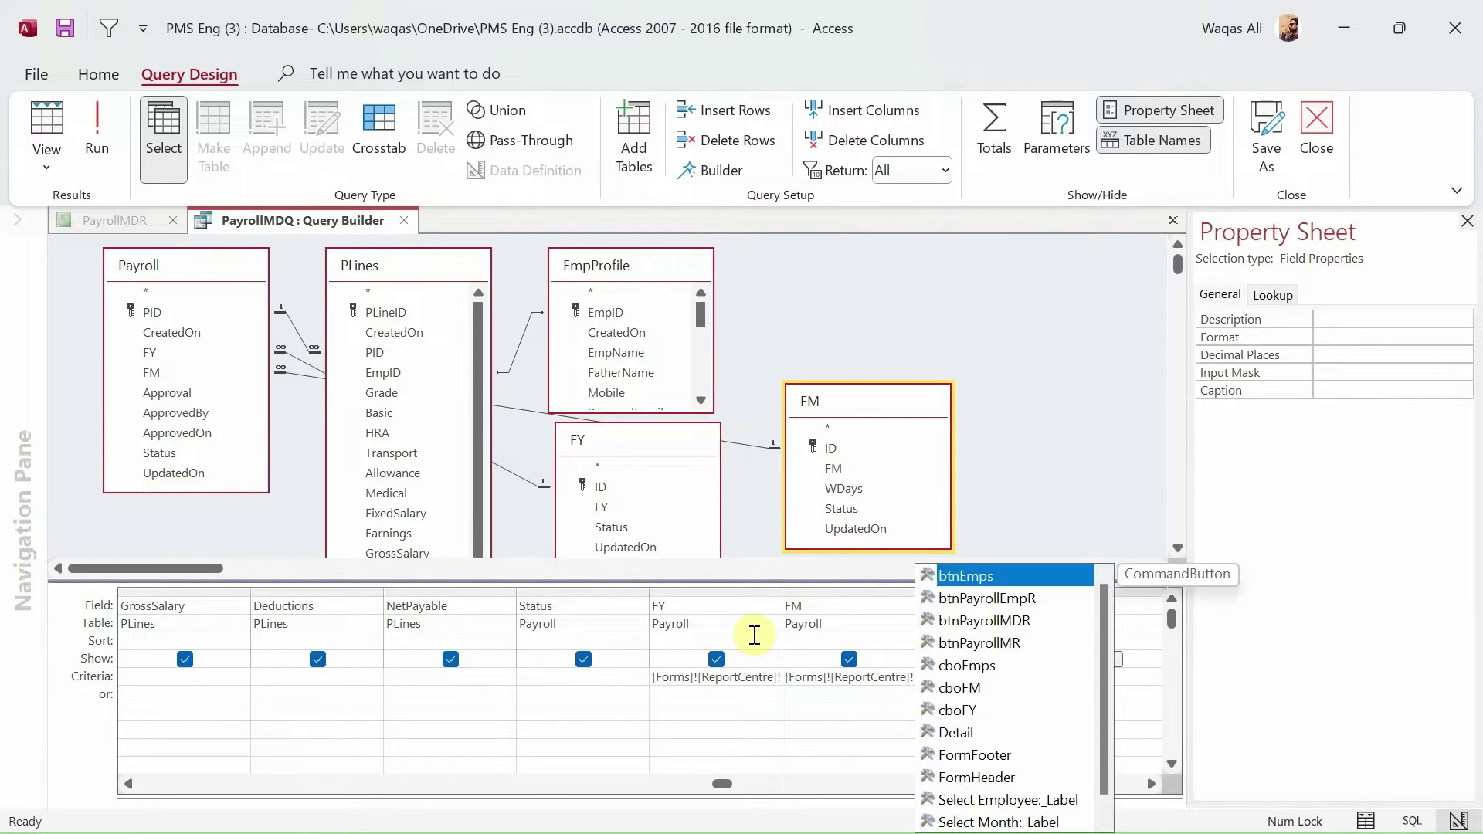
type("cbo")
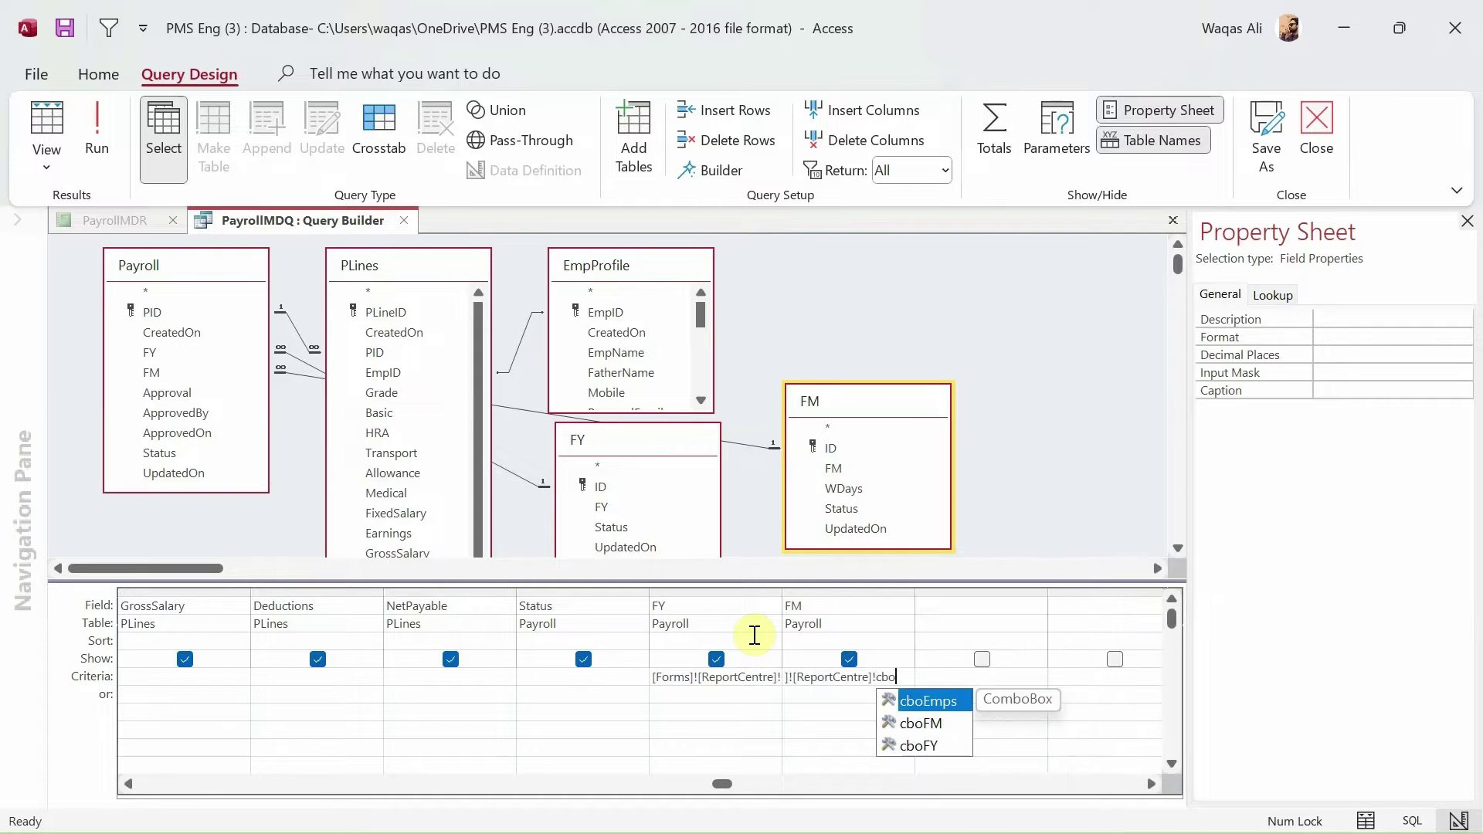
type("f")
key("Tab")
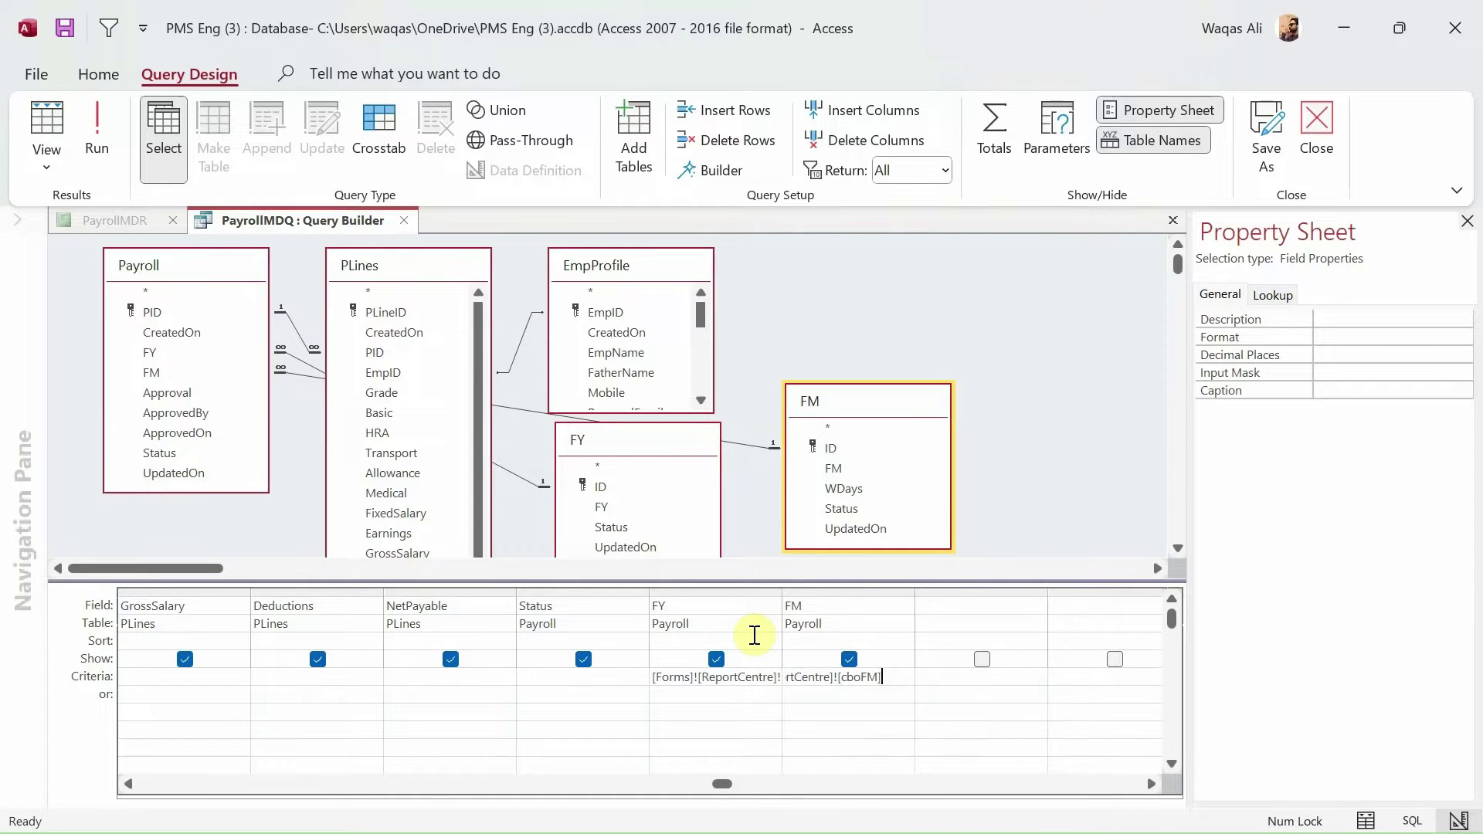
key("Tab")
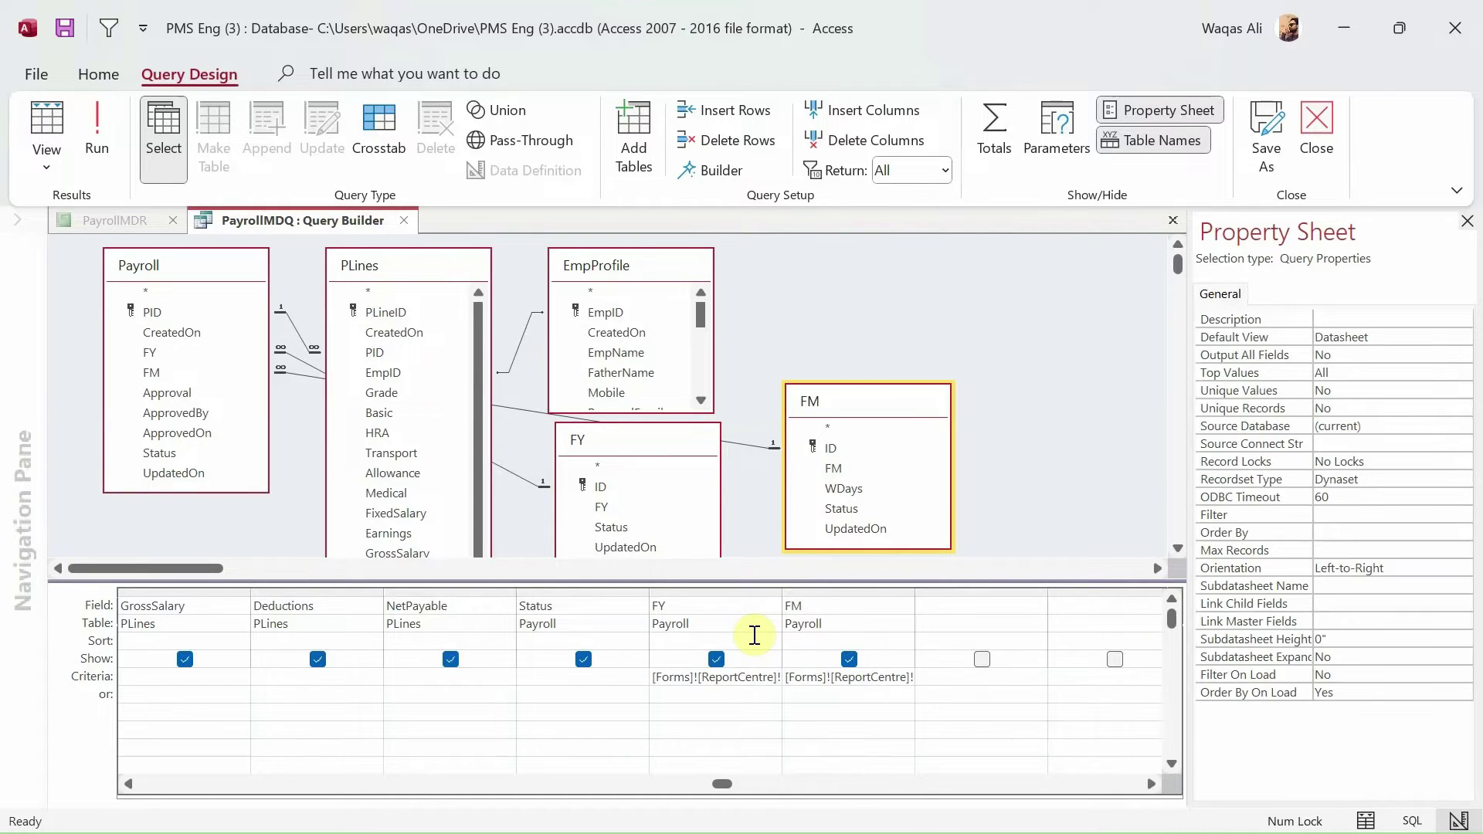
right_click(334, 224)
Step: Close the query builder, save PayrollMDR, and hide the Group, Sort and Total pane
key("Escape")
left_click(403, 221)
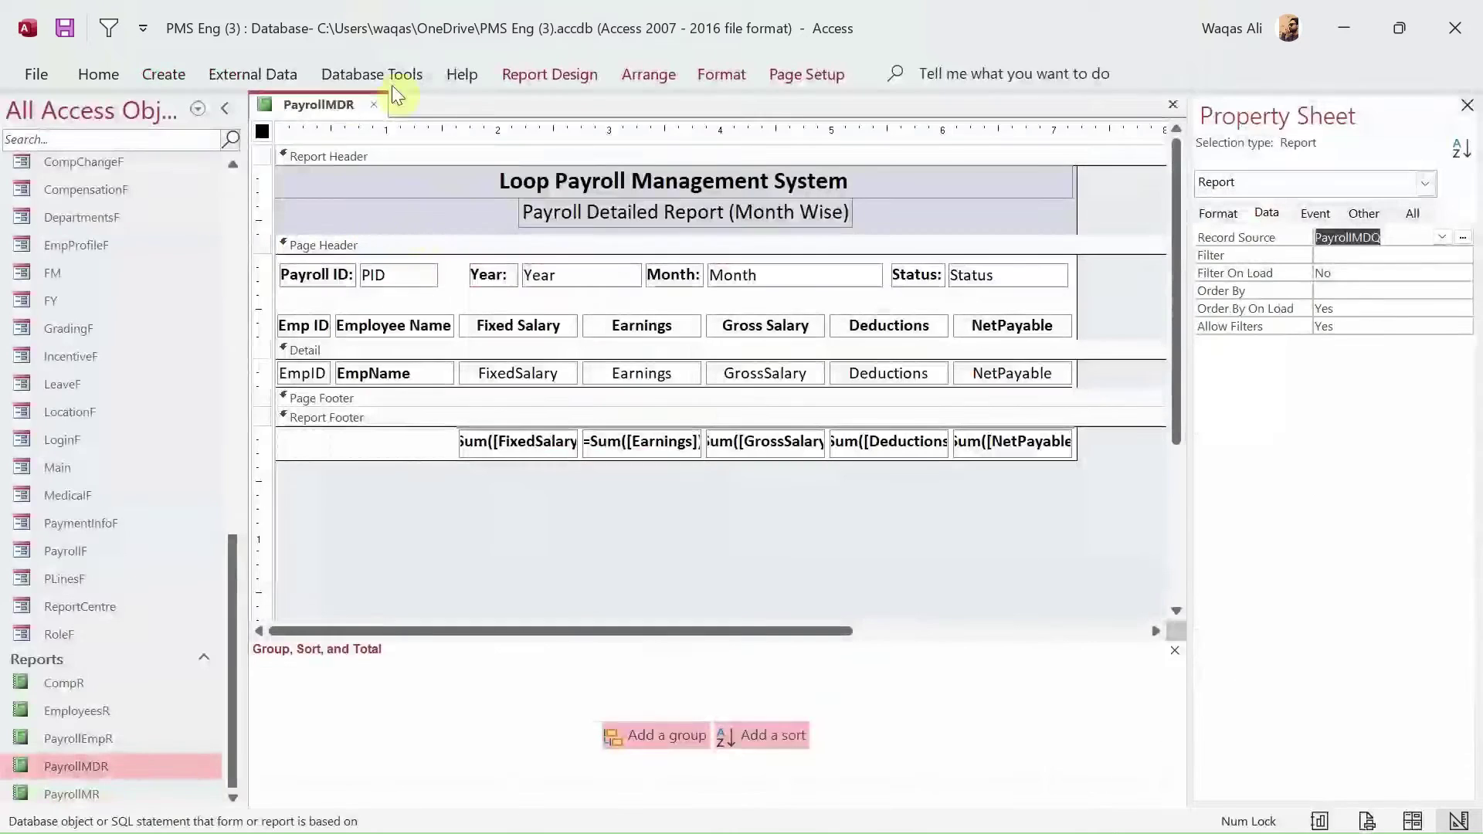
right_click(301, 109)
left_click(314, 118)
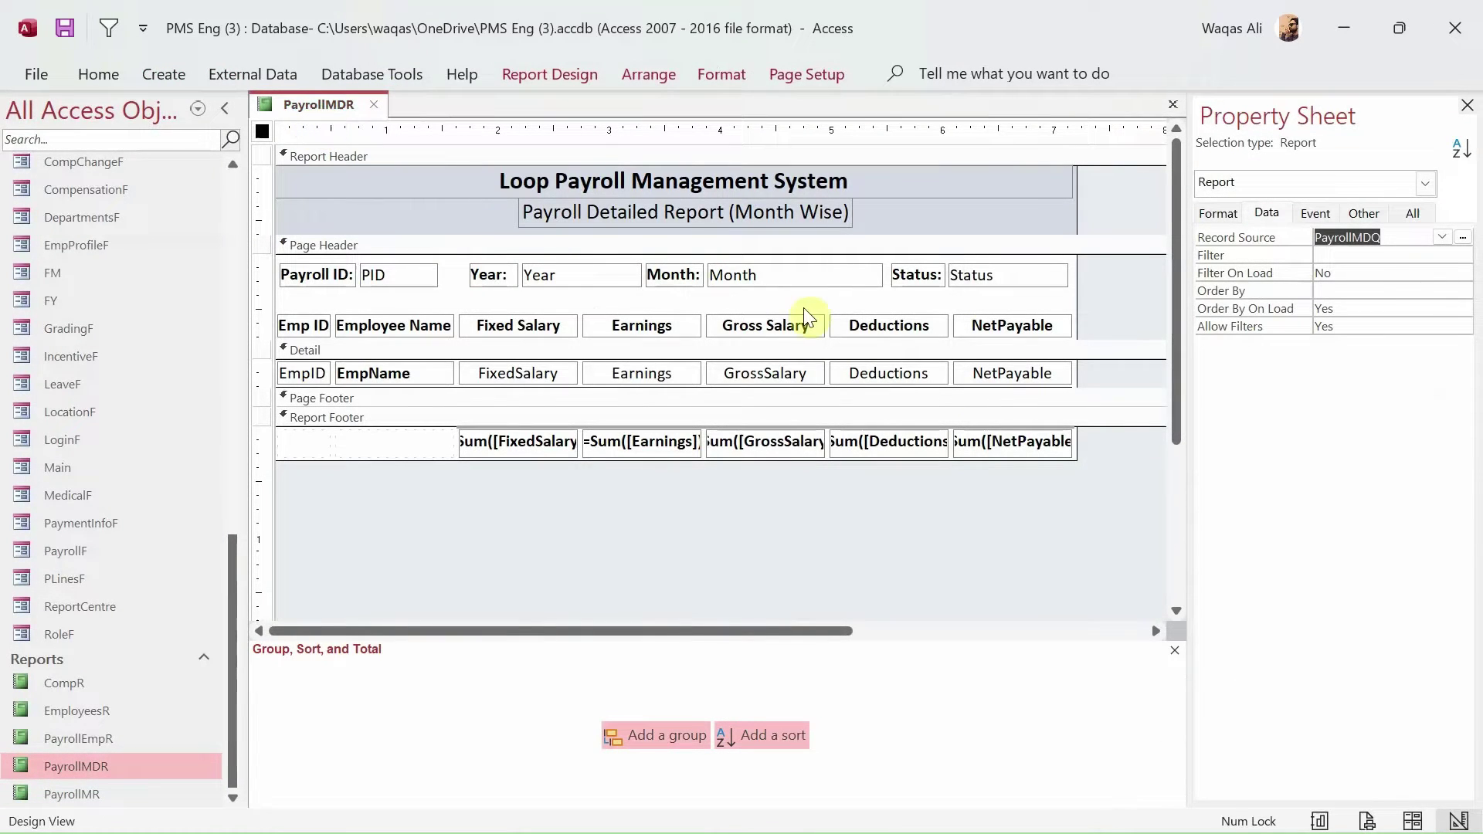
left_click(1175, 651)
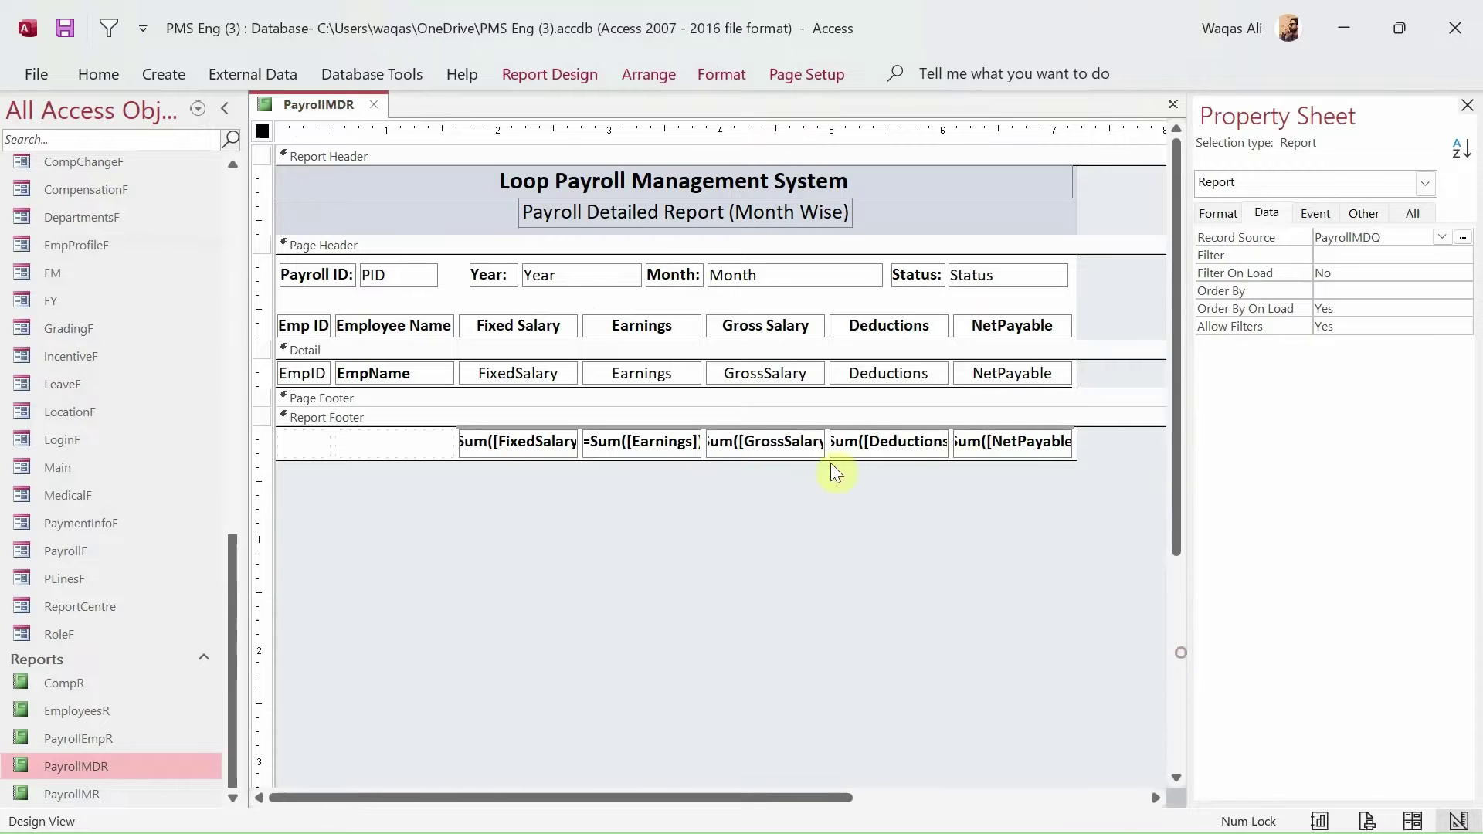
right_click(313, 104)
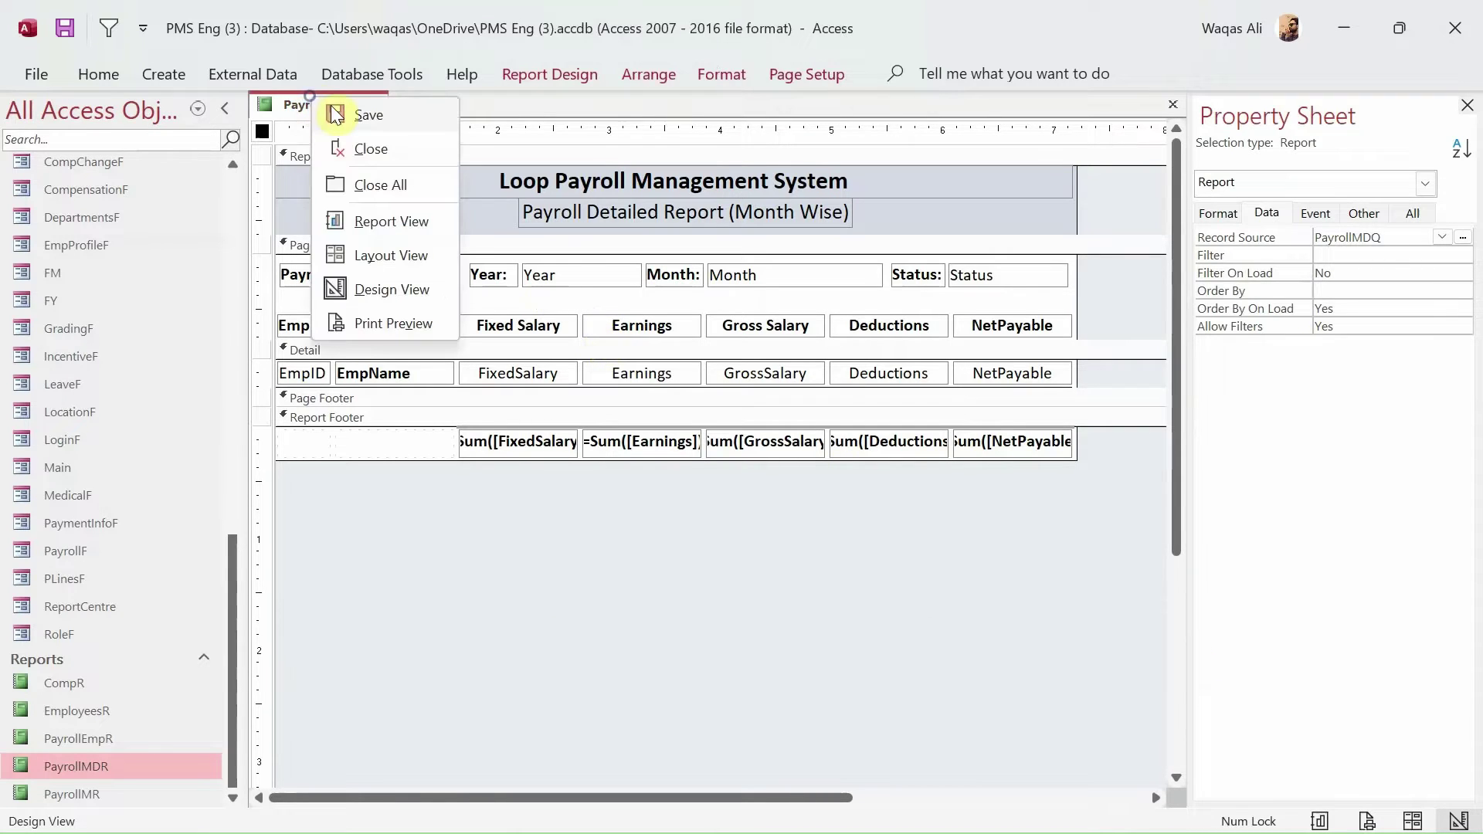
left_click(334, 113)
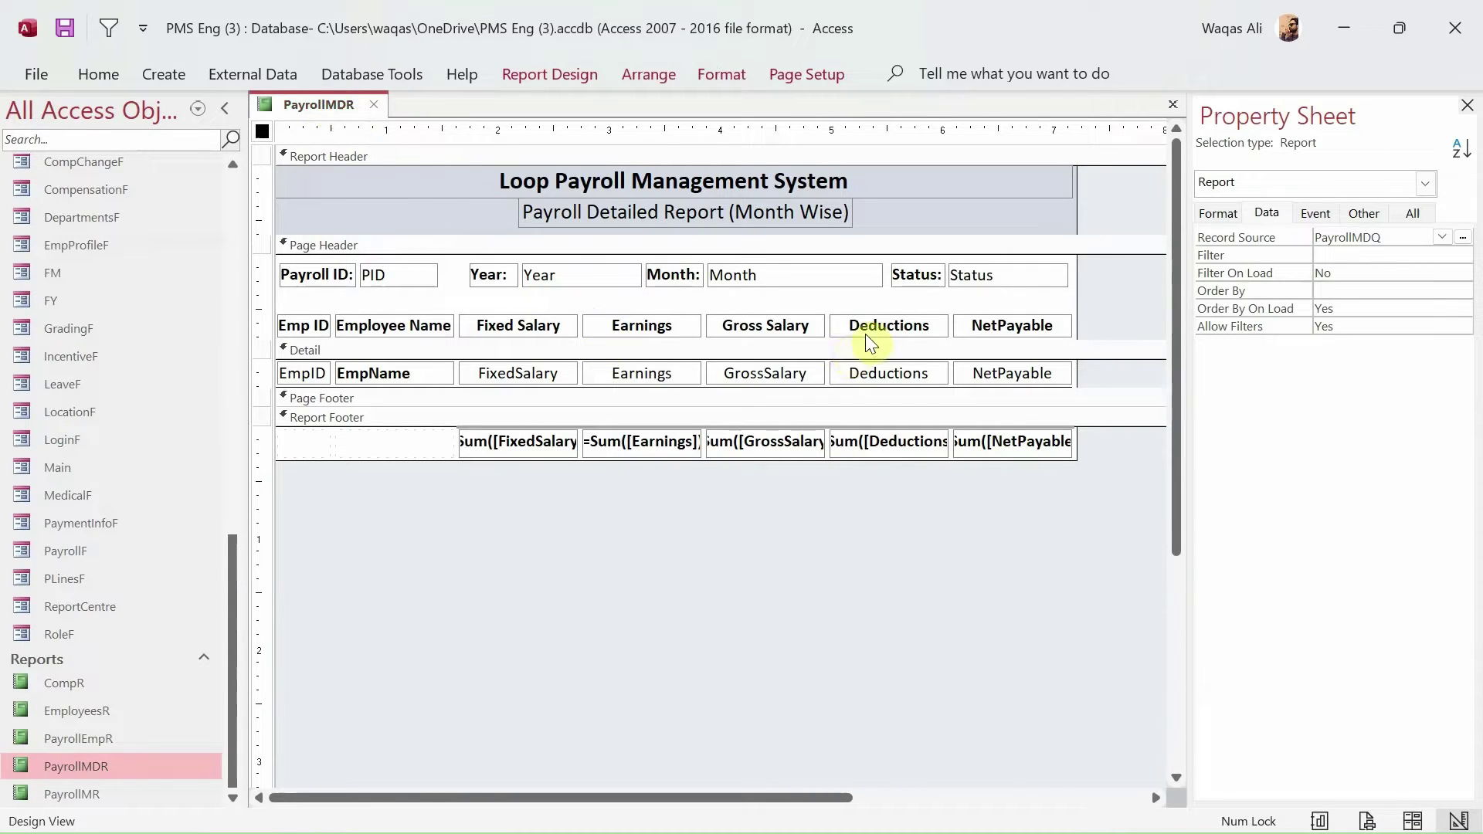
Step: Set the report's Pop Up and Auto Center properties to Yes
left_click(1364, 215)
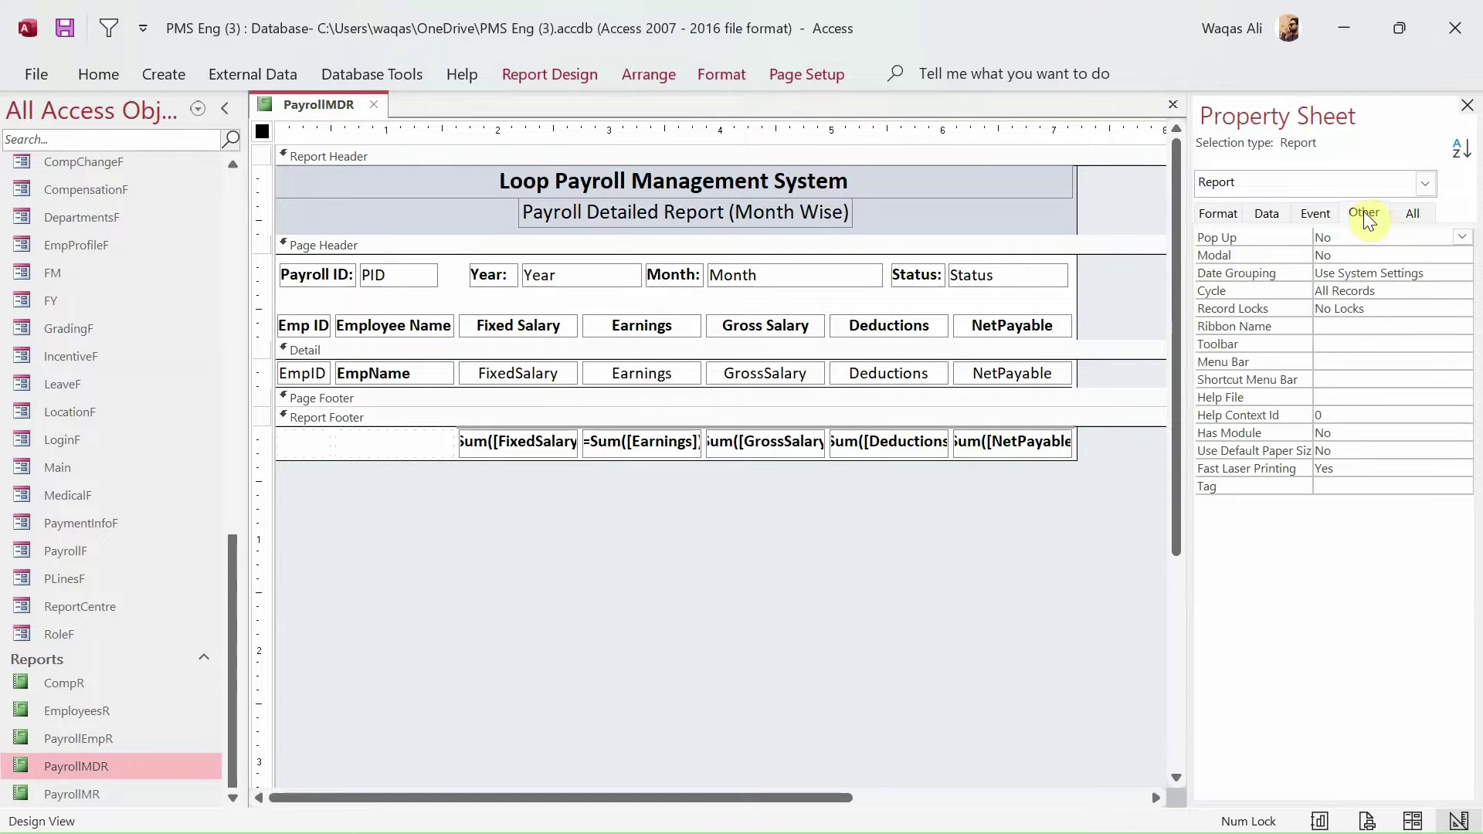
left_click(1337, 238)
double_click(1337, 237)
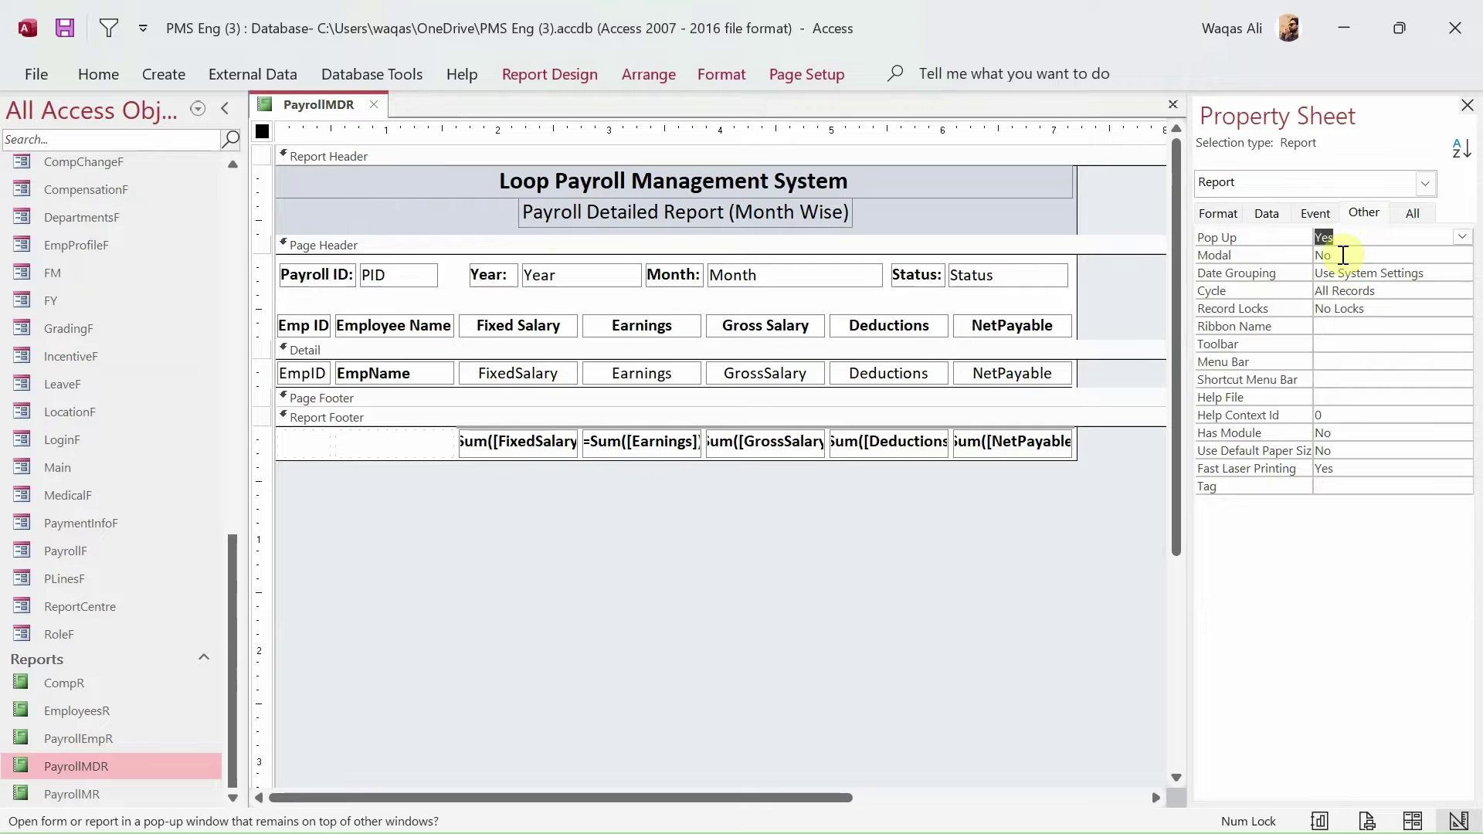
left_click(1219, 213)
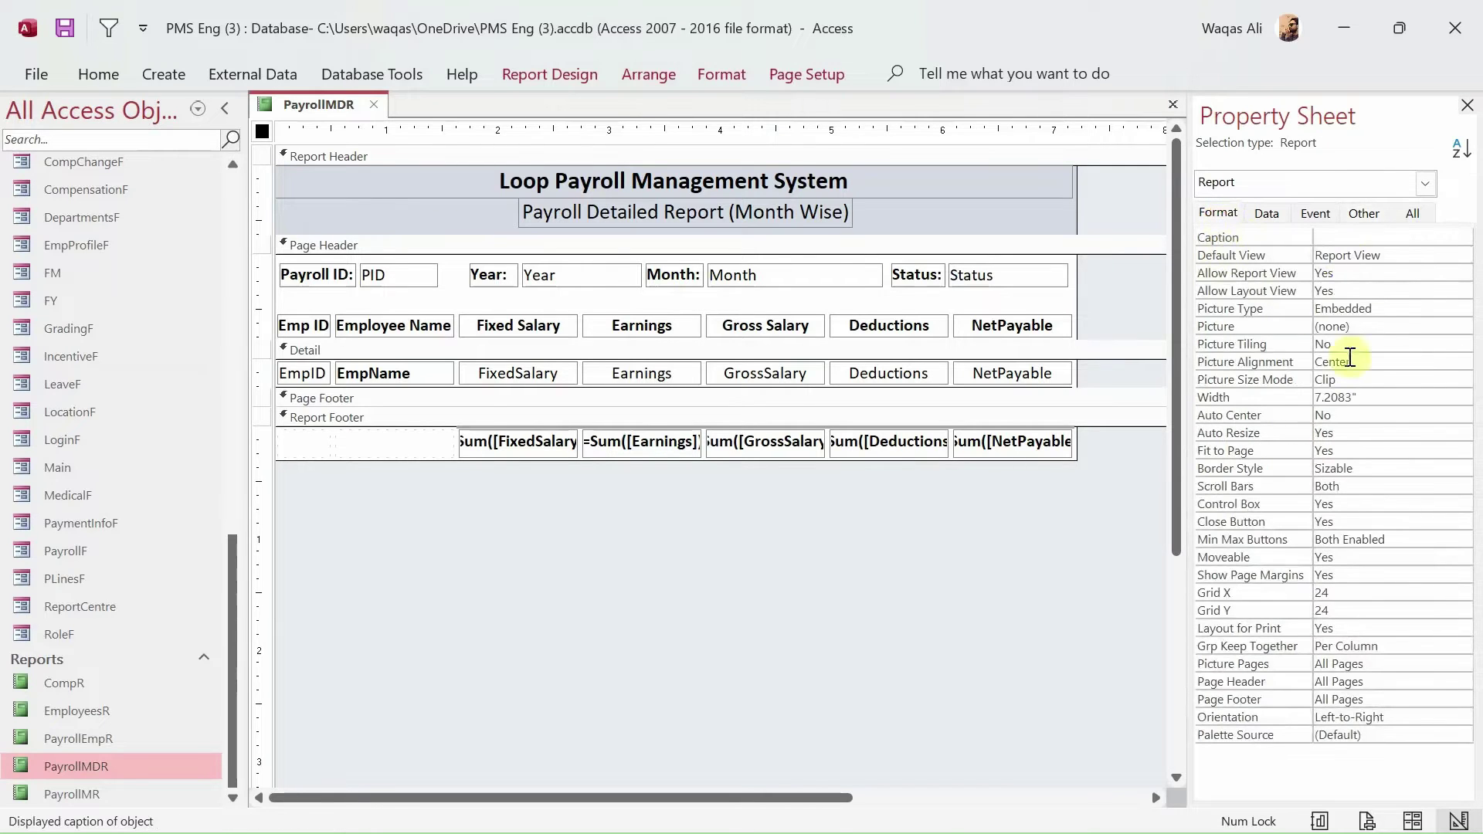
left_click(1351, 414)
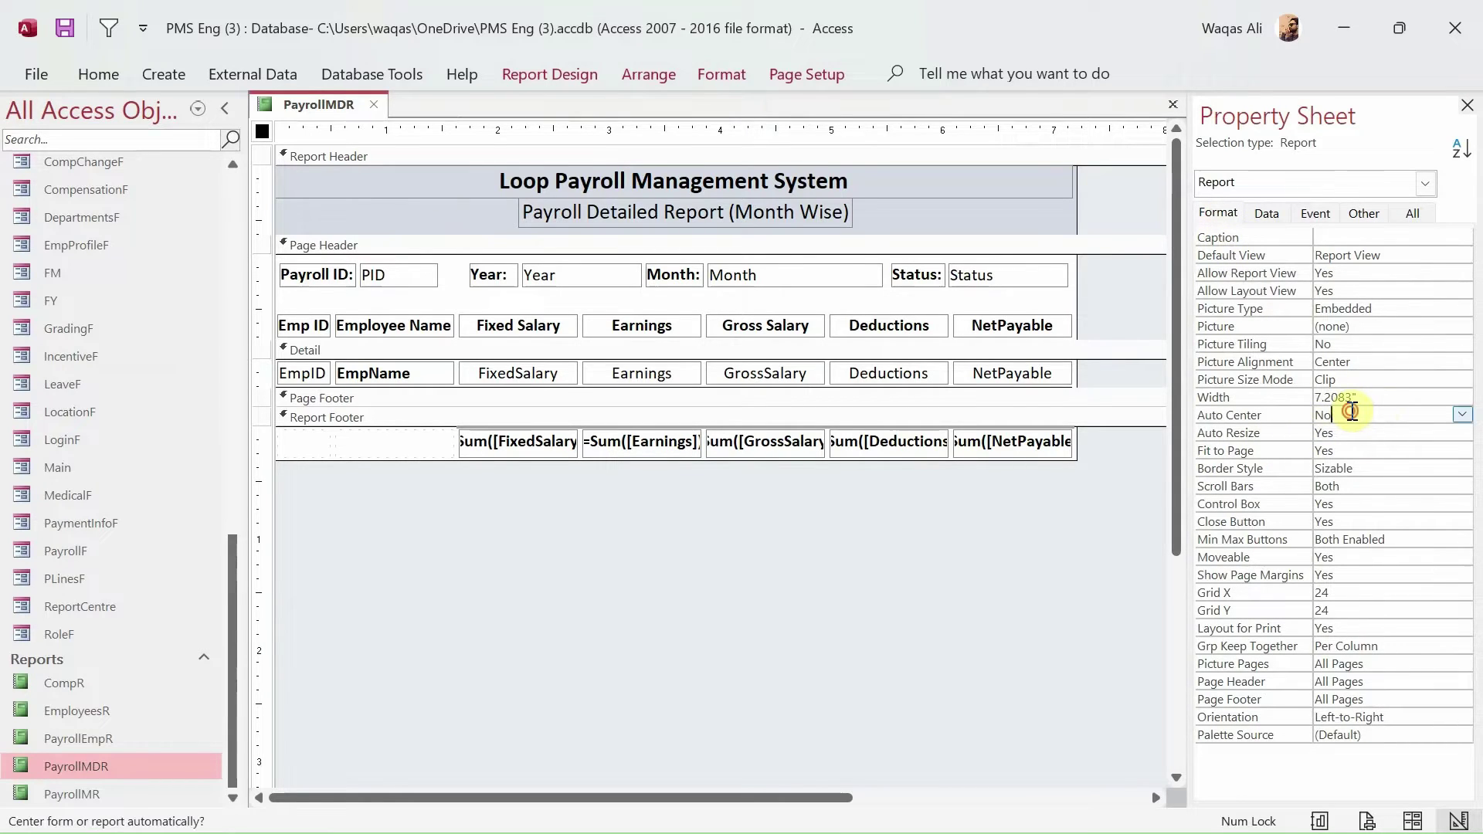
double_click(1352, 414)
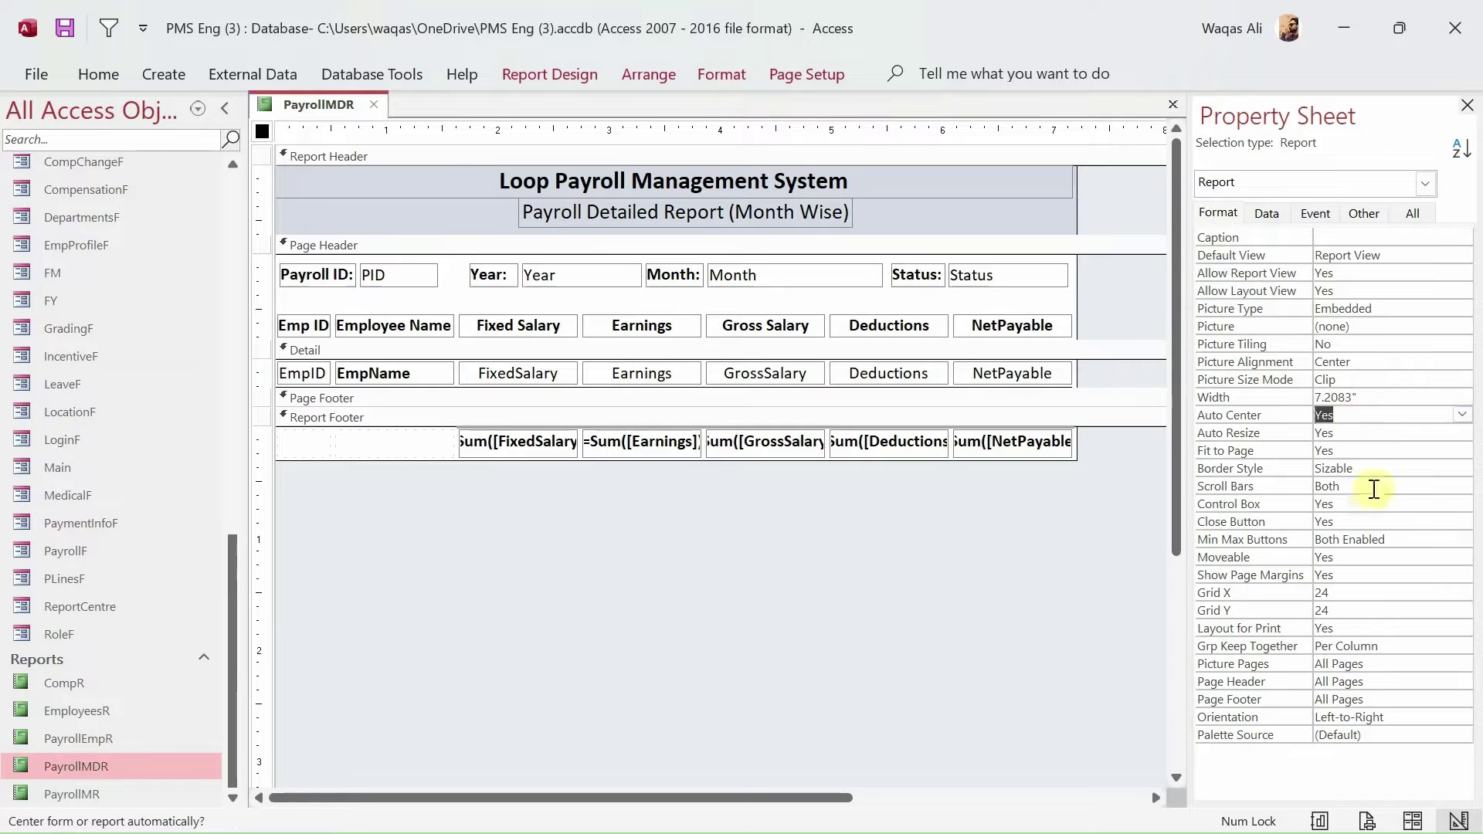
Step: Set Scroll Bars to Vertical Only and Show Page Margins to No, then save and close PayrollMDR
left_click(1459, 486)
left_click(1463, 487)
left_click(1407, 540)
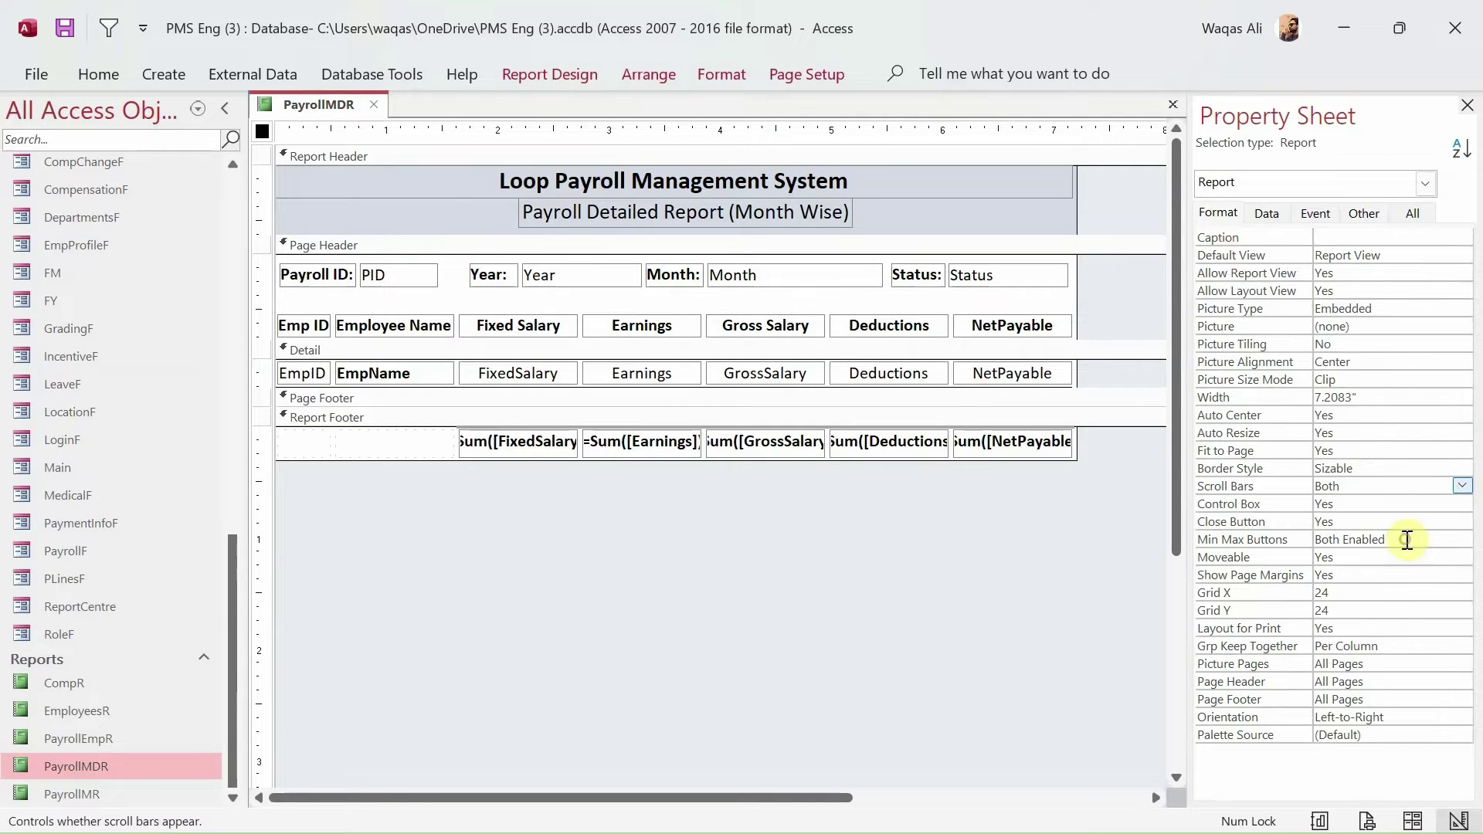
left_click(1358, 583)
left_click(1462, 574)
left_click(1420, 610)
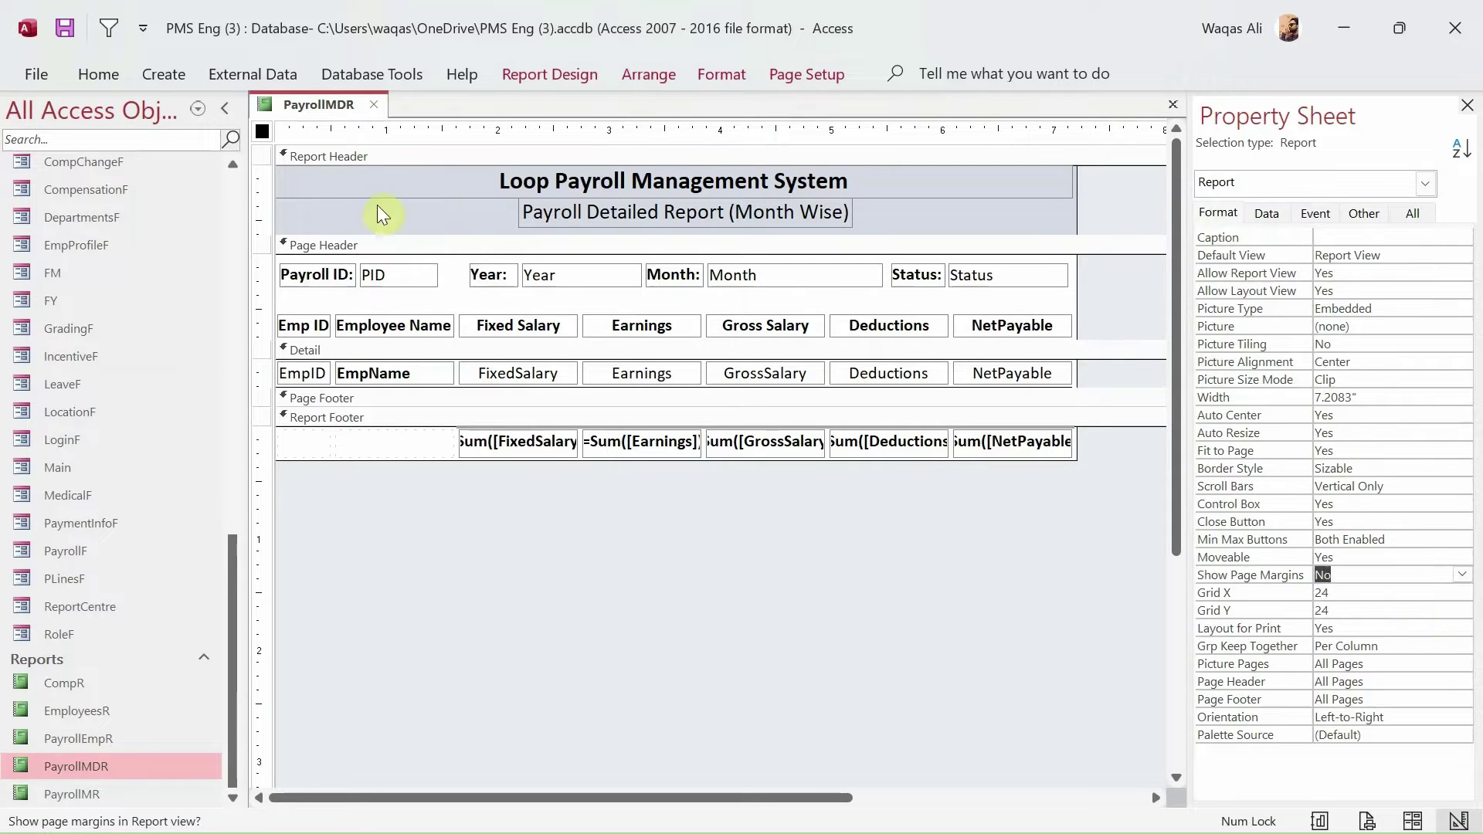
right_click(305, 105)
left_click(345, 123)
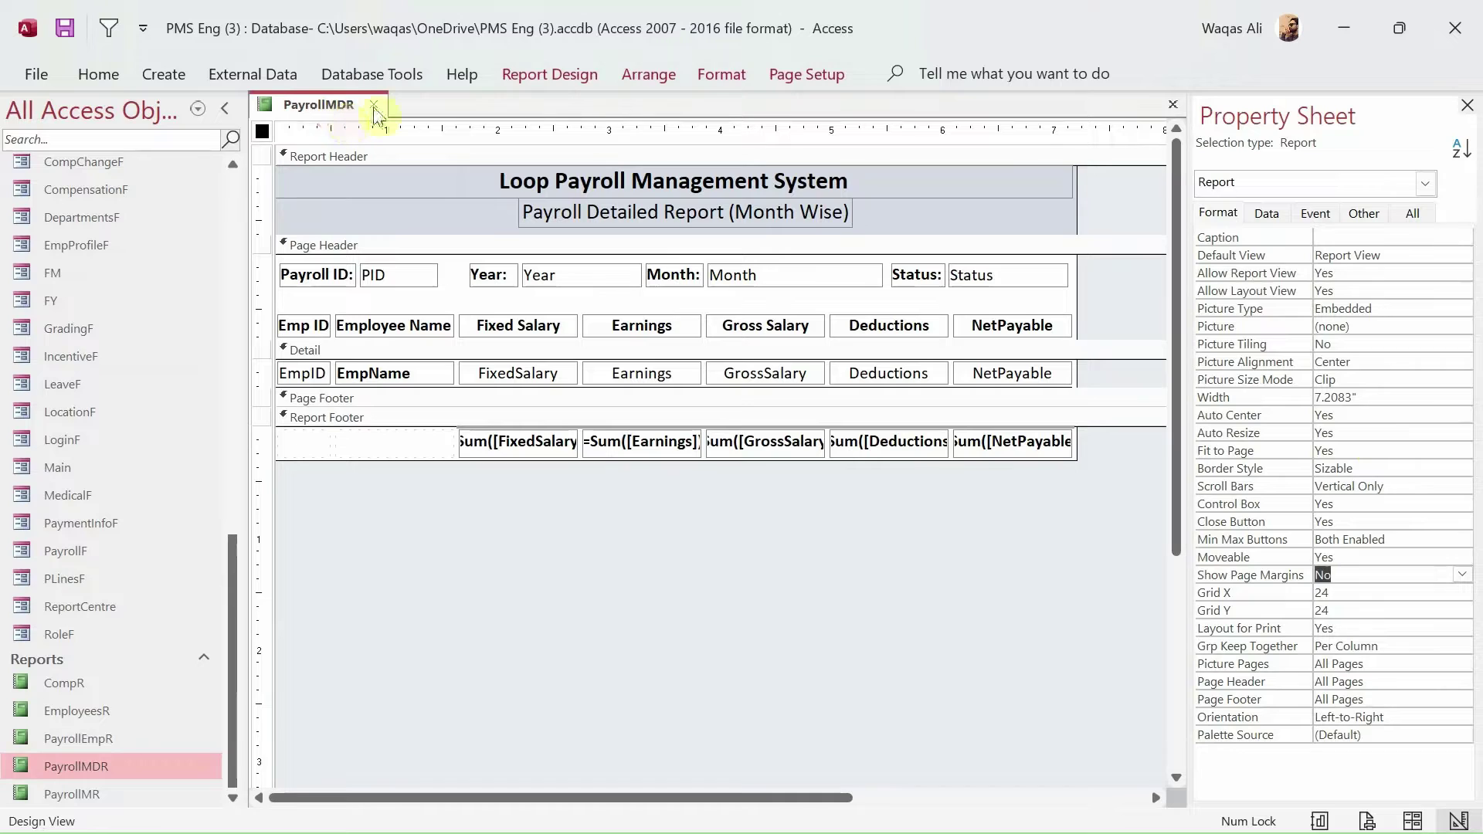
left_click(374, 105)
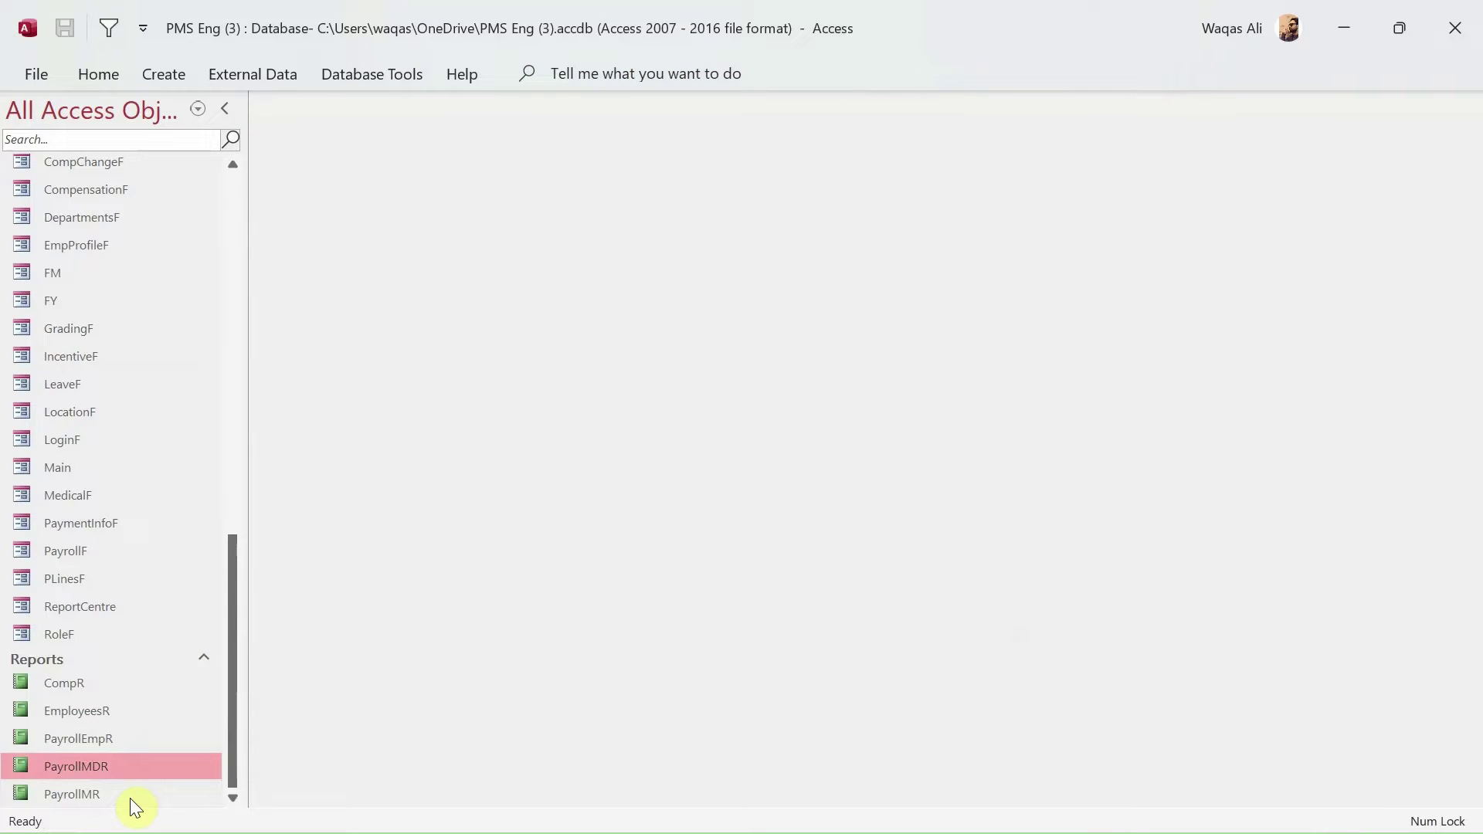
Step: Open PayrollMR in Design View and show its Data properties with record source PayrollMQ
double_click(106, 796)
right_click(104, 798)
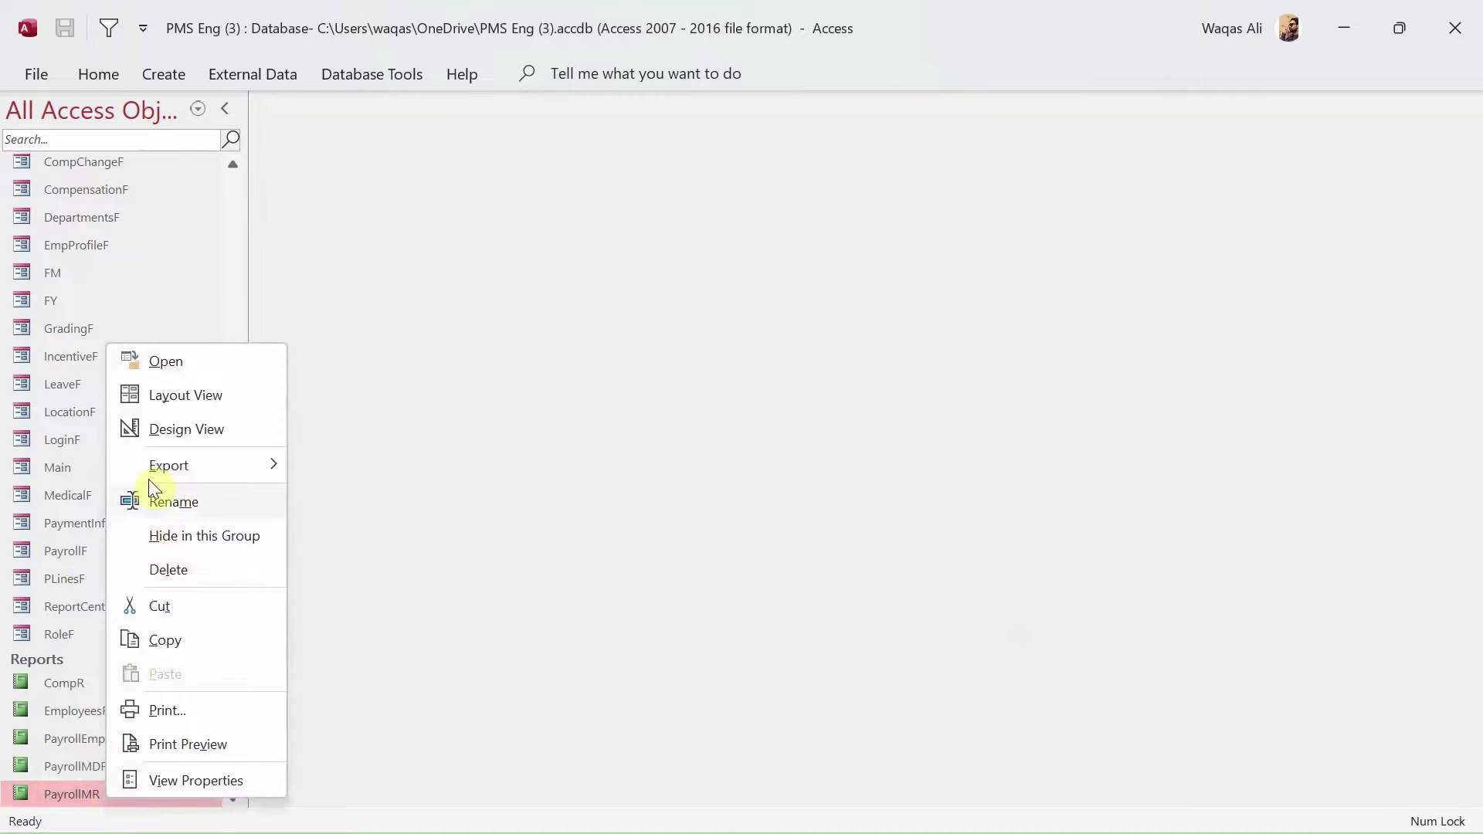
left_click(158, 425)
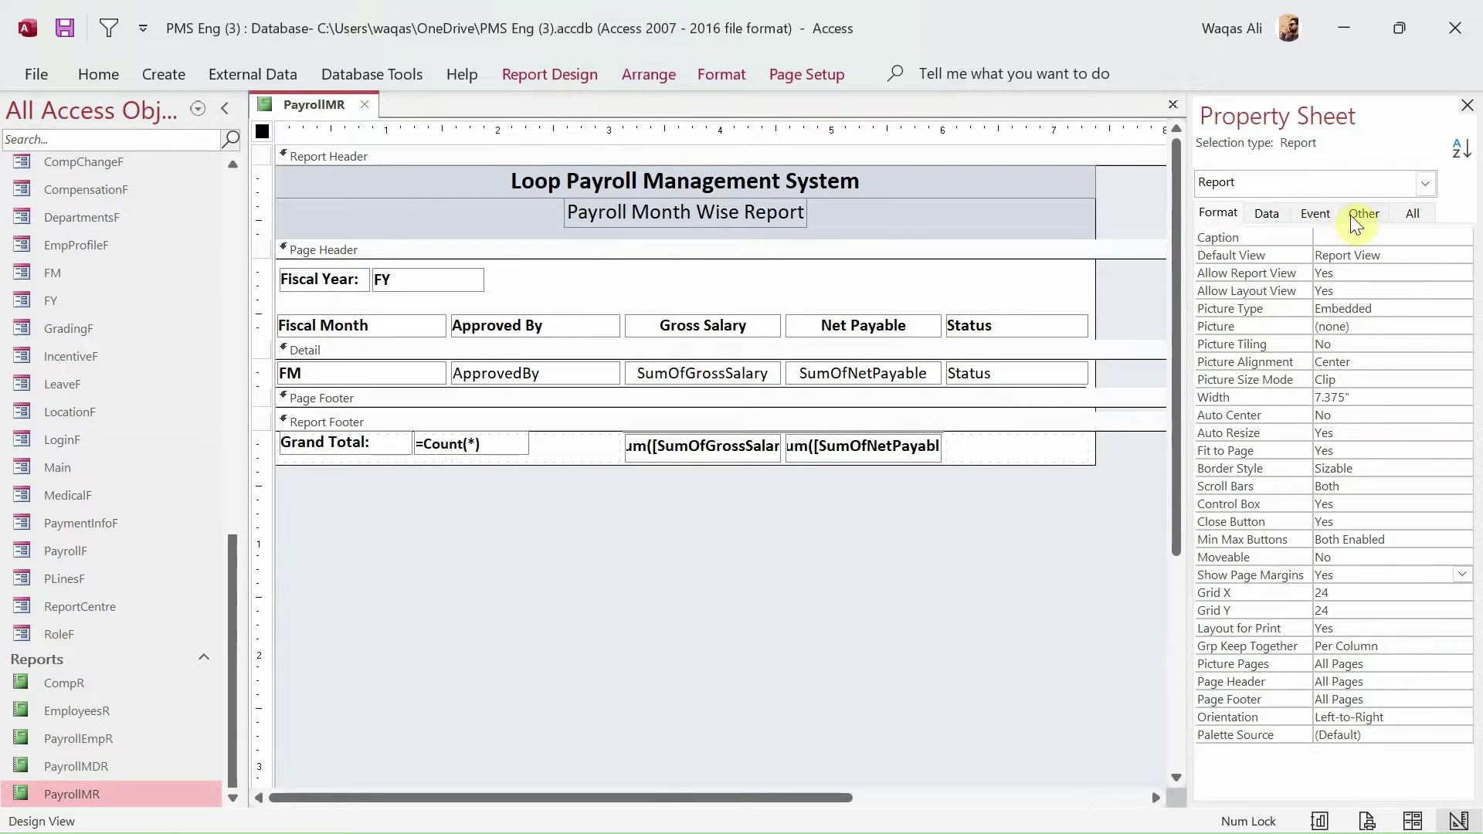
left_click(1264, 215)
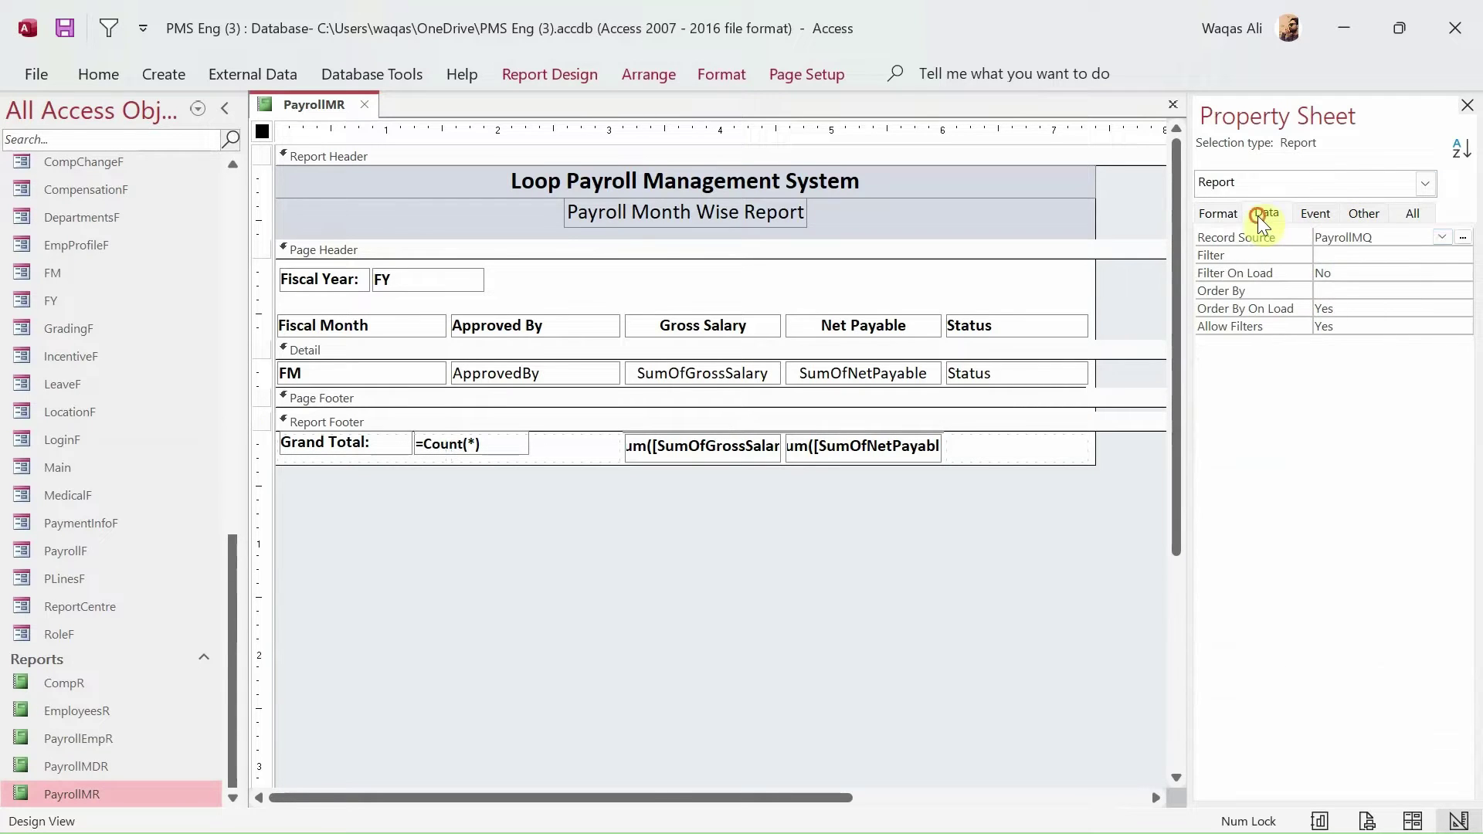
Step: Open PayrollMQ in Query Builder, enlarge the grid, and alias the month ID column as M: ID
left_click(1464, 238)
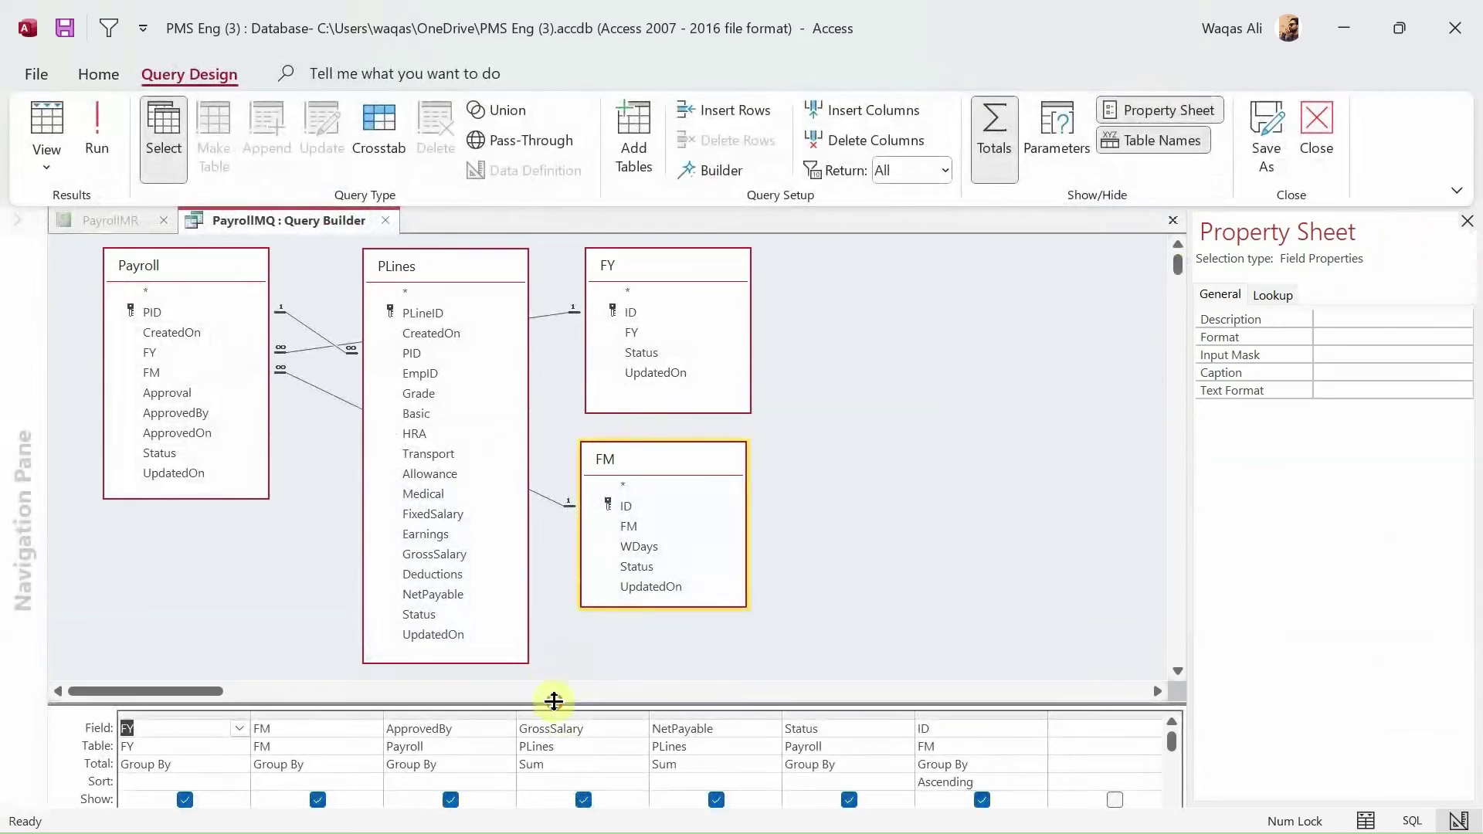
left_click_drag(554, 701, 549, 506)
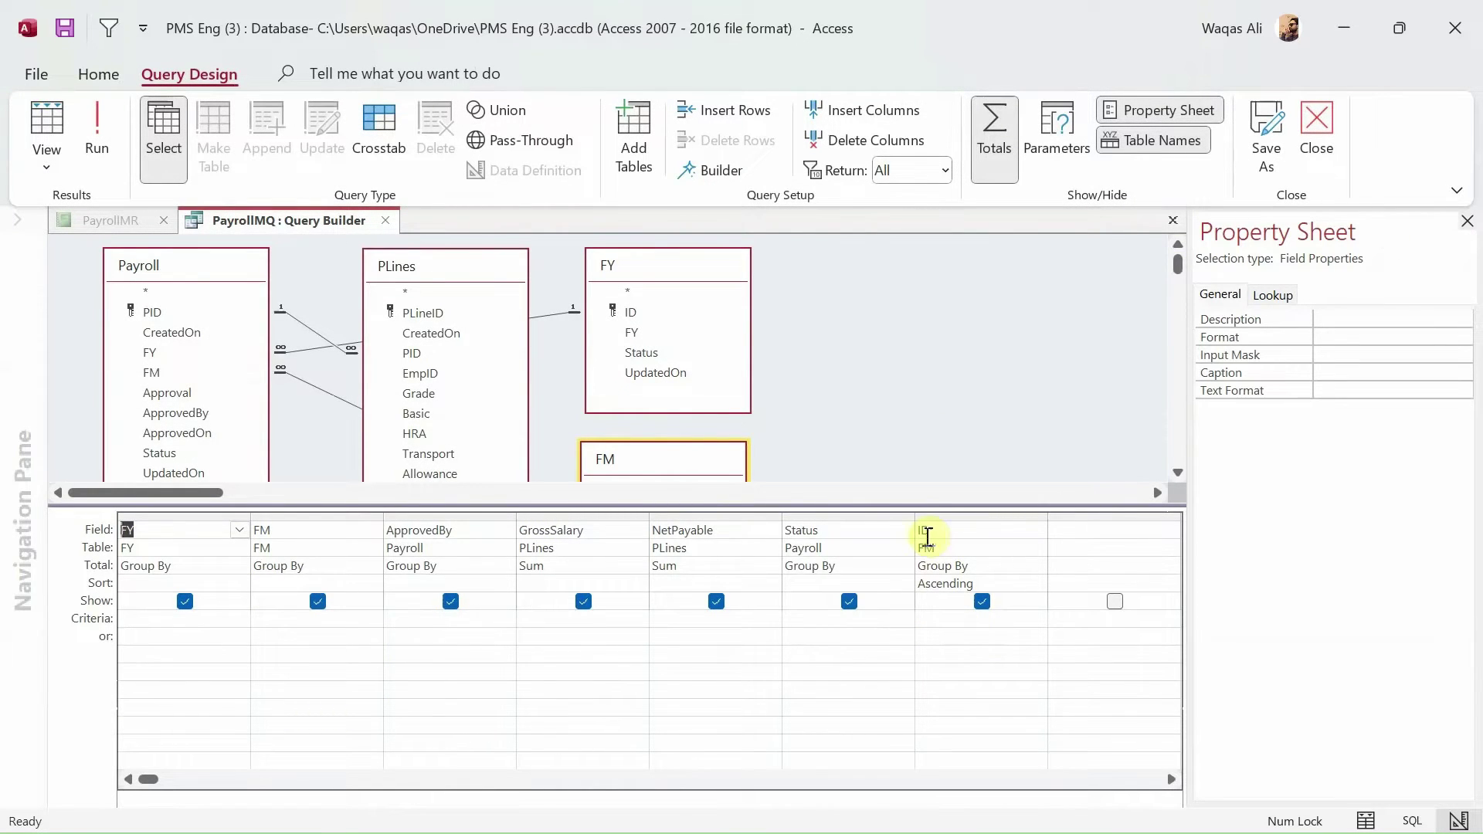
left_click(921, 533)
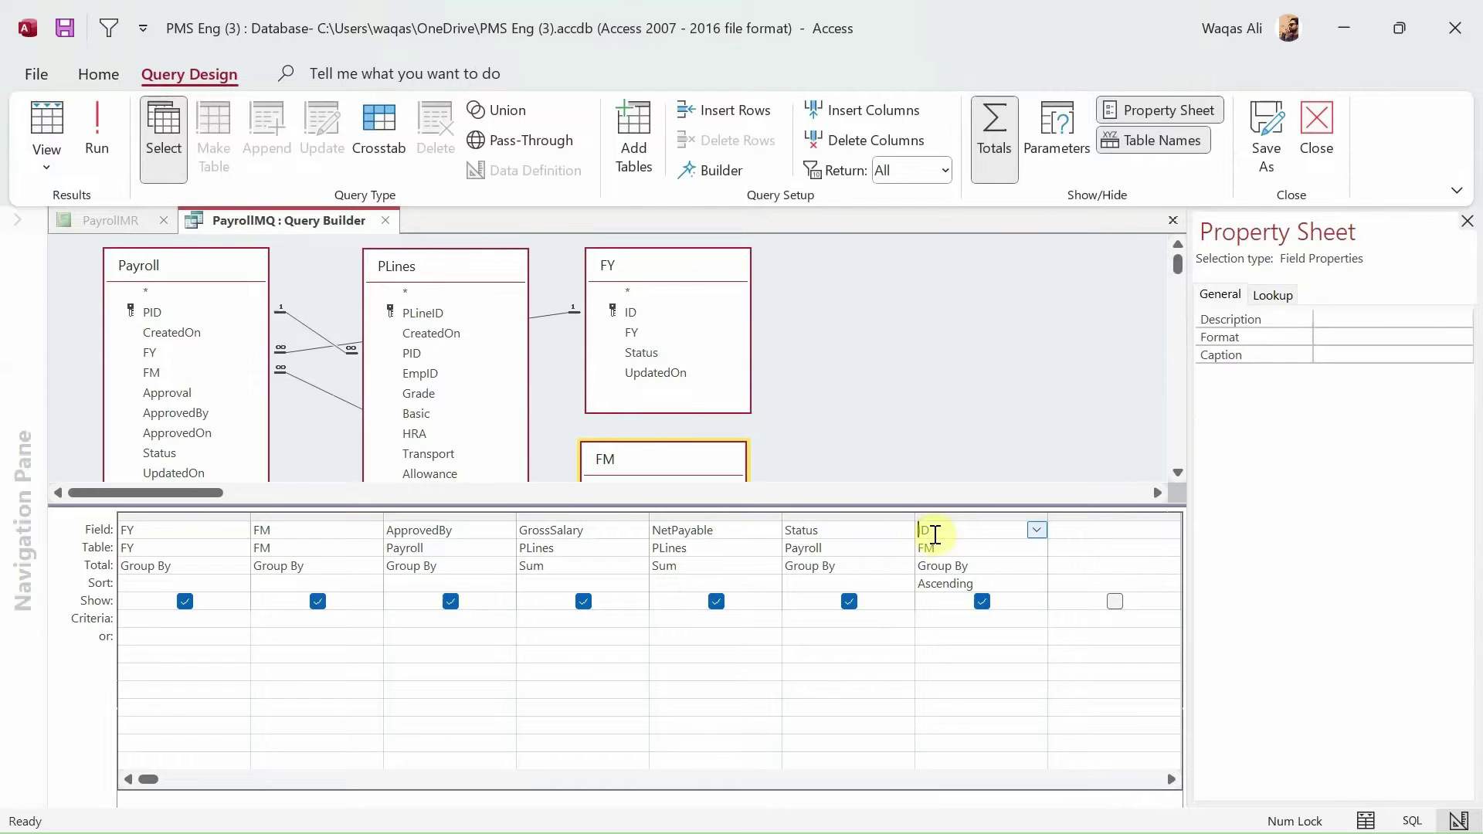
key("Return")
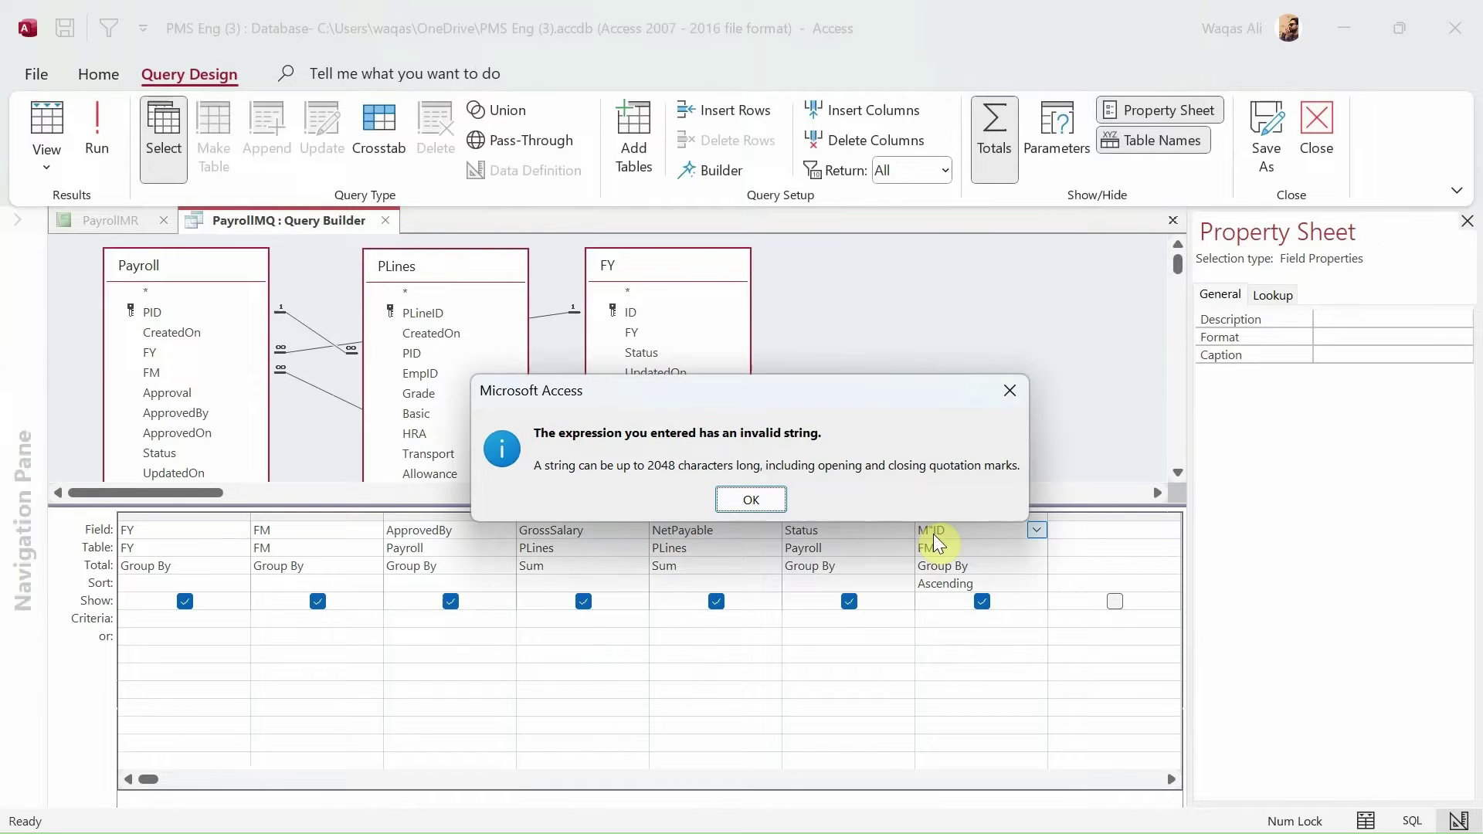
key("Return")
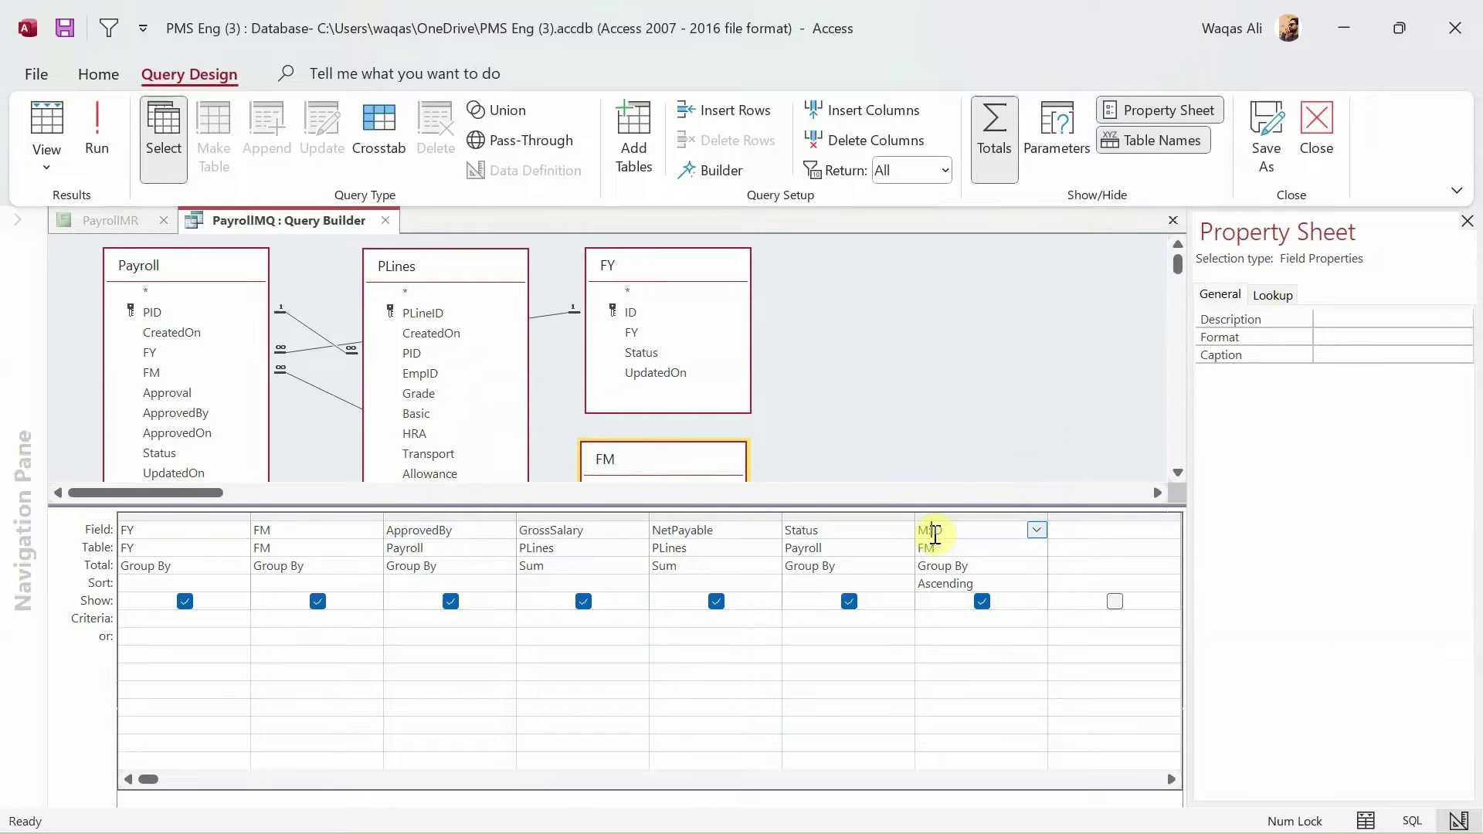
key("Return")
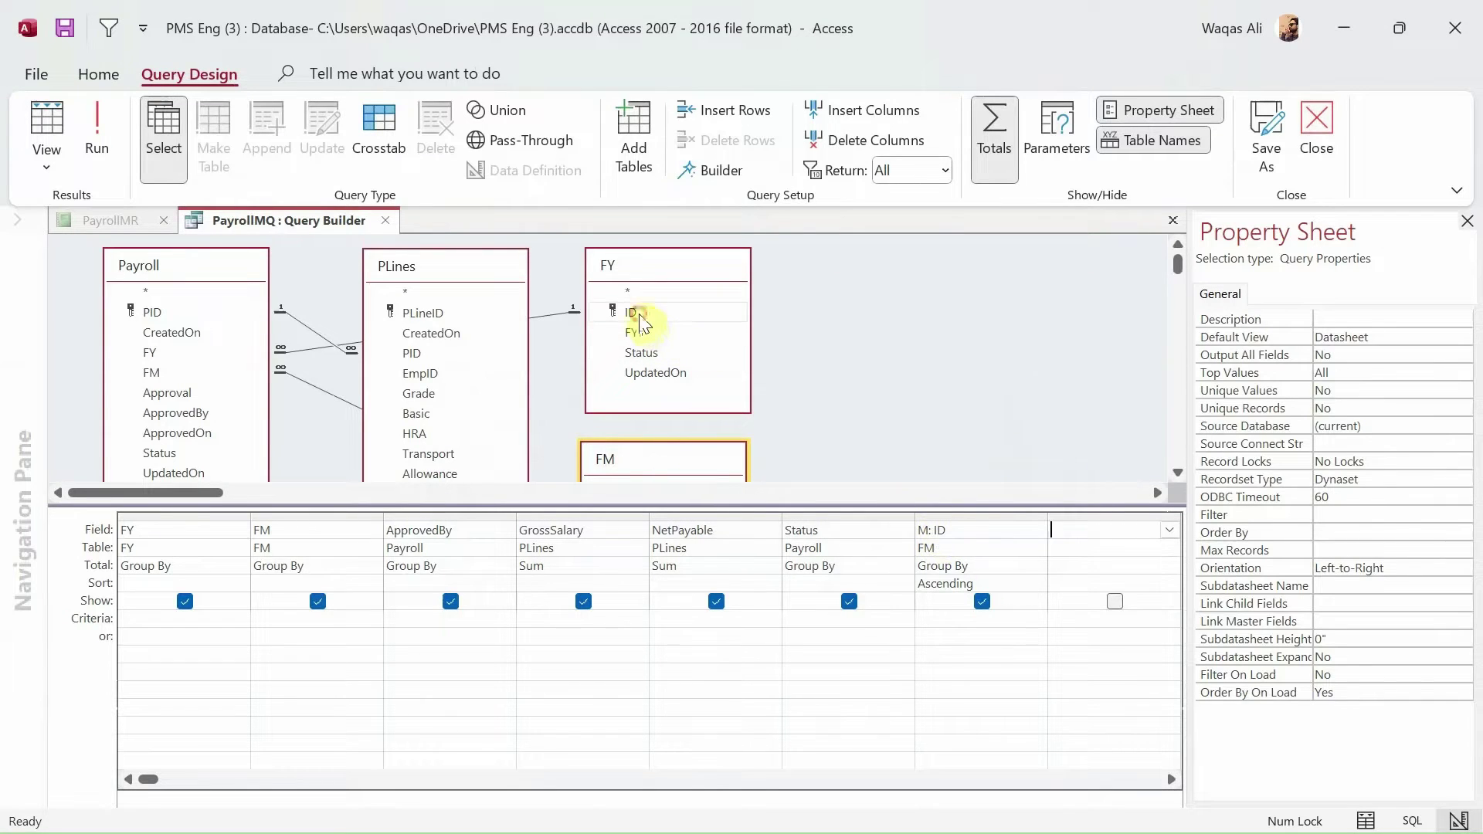
Step: Add the FY table's ID field as a Year: ID column and run the query
left_click_drag(639, 323, 1064, 532)
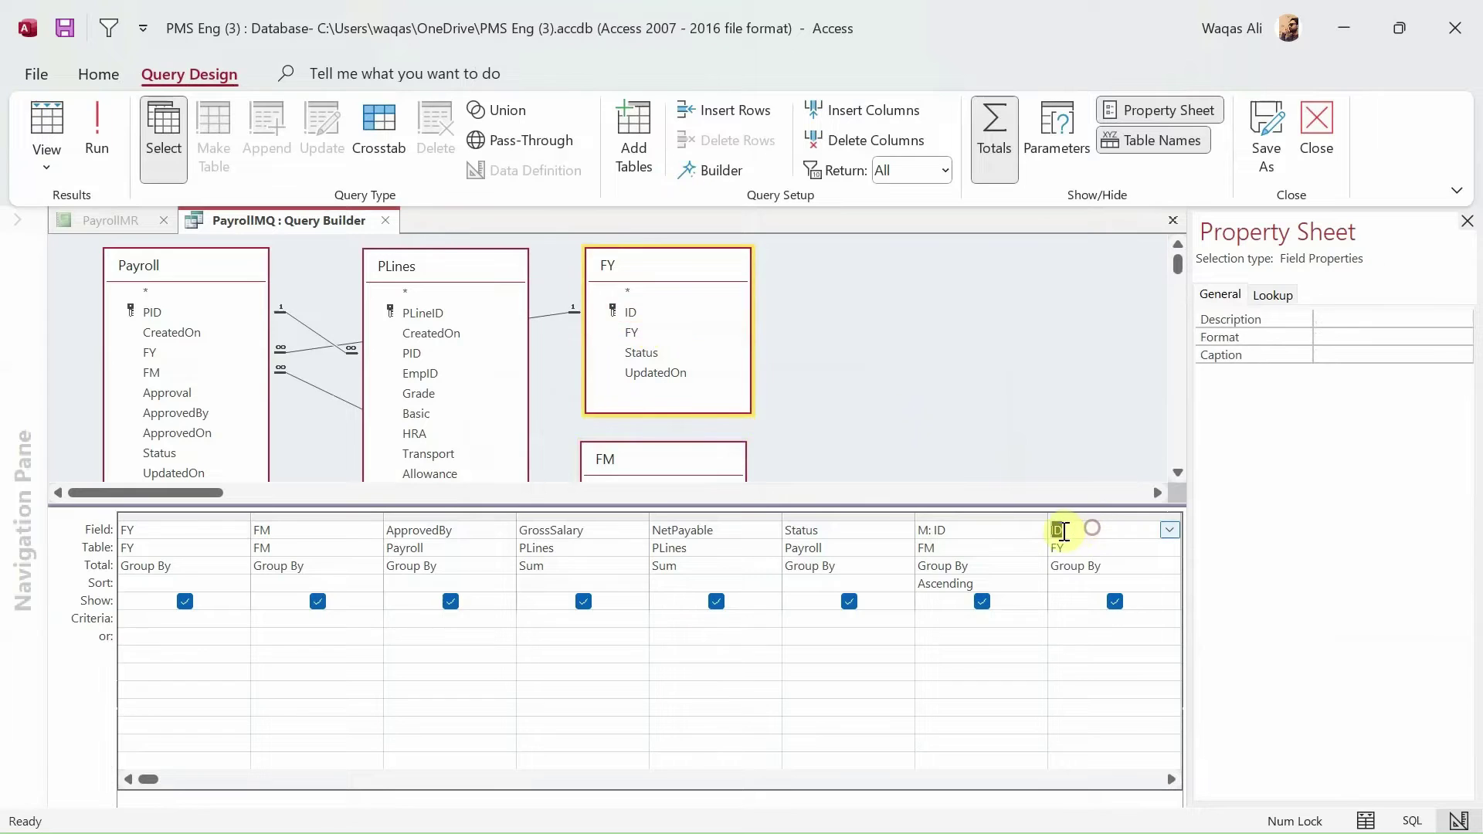
left_click(1053, 532)
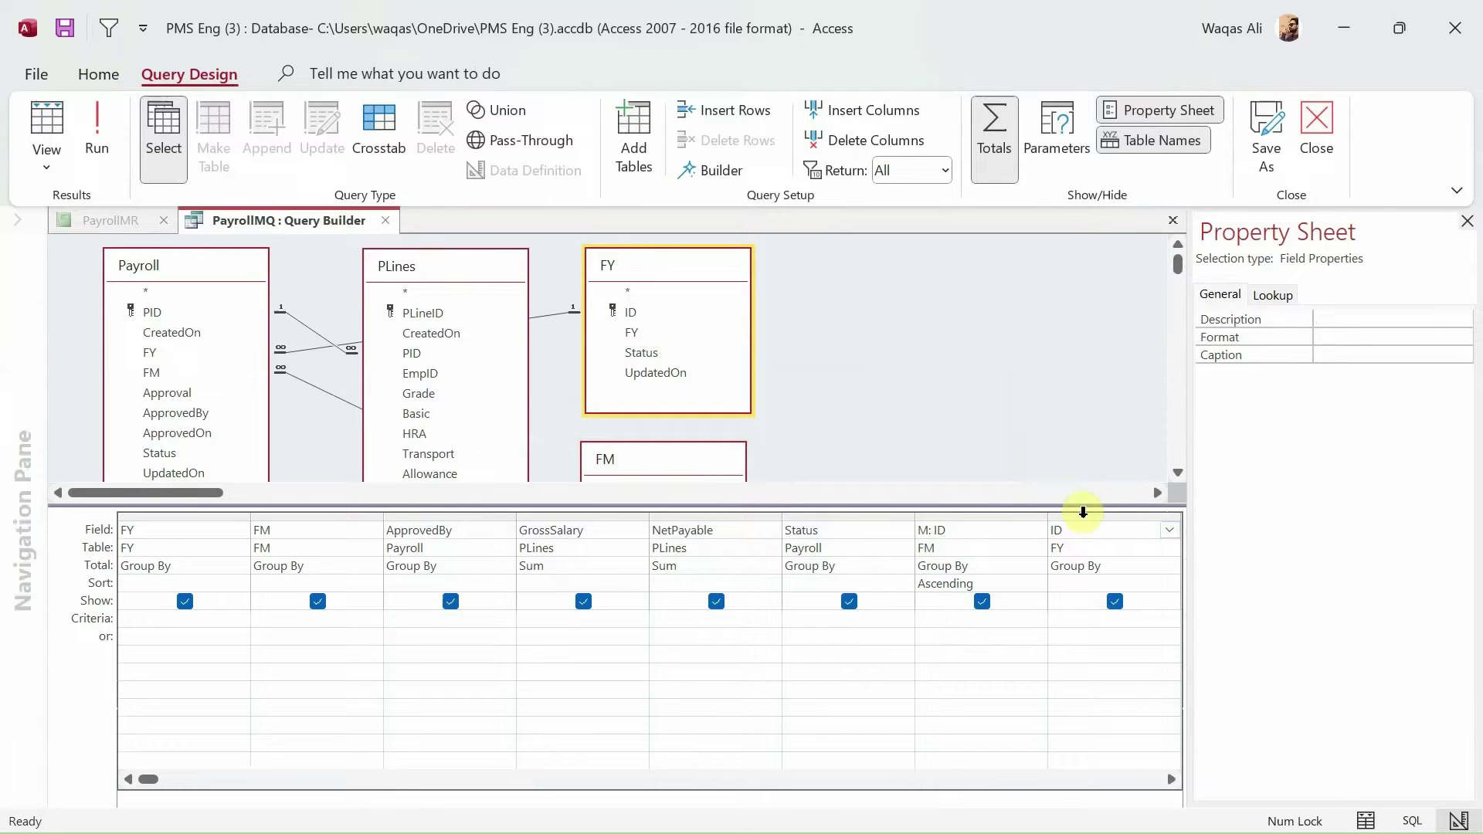
key("Return")
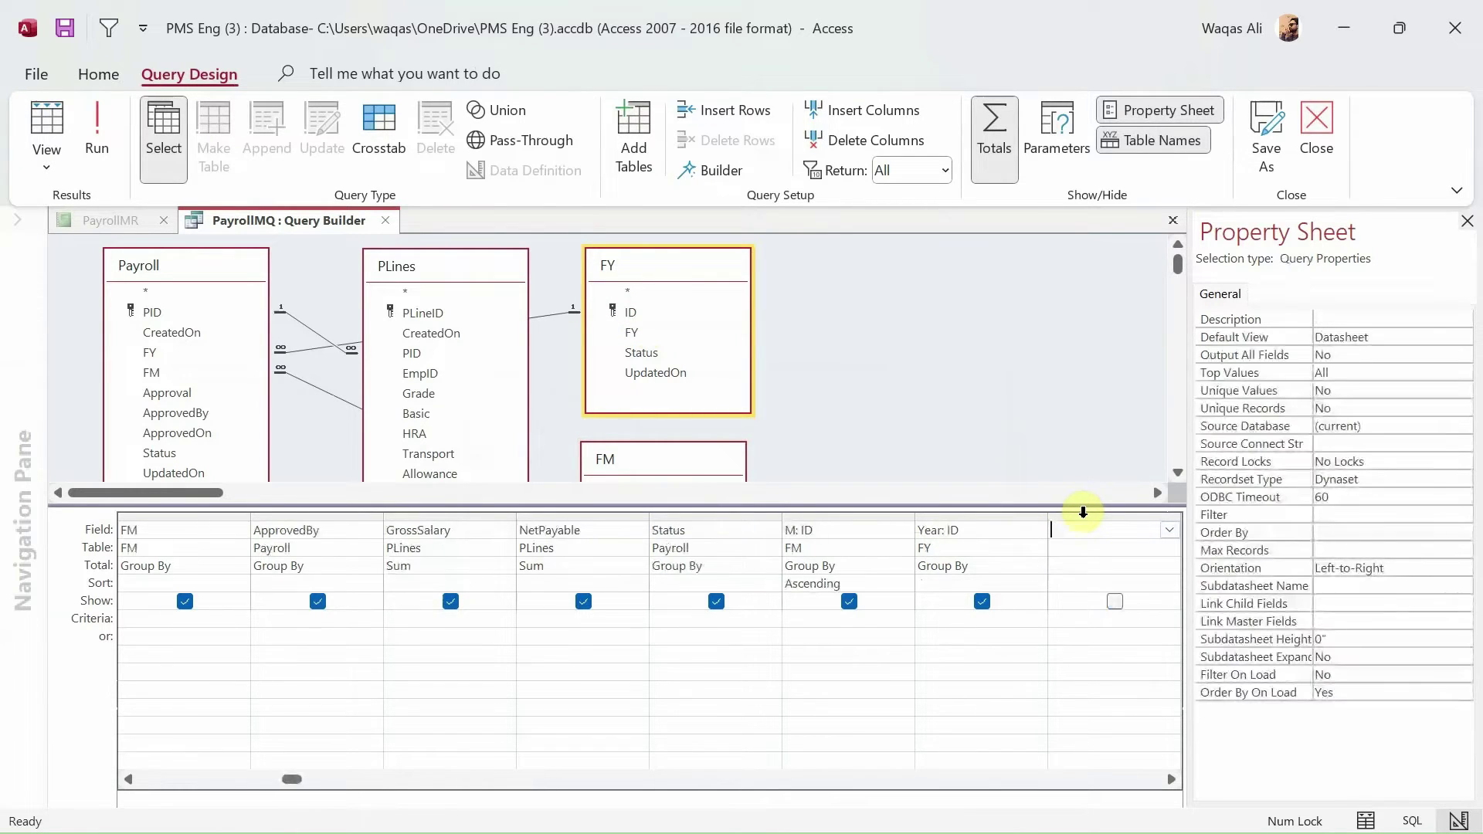
left_click(107, 143)
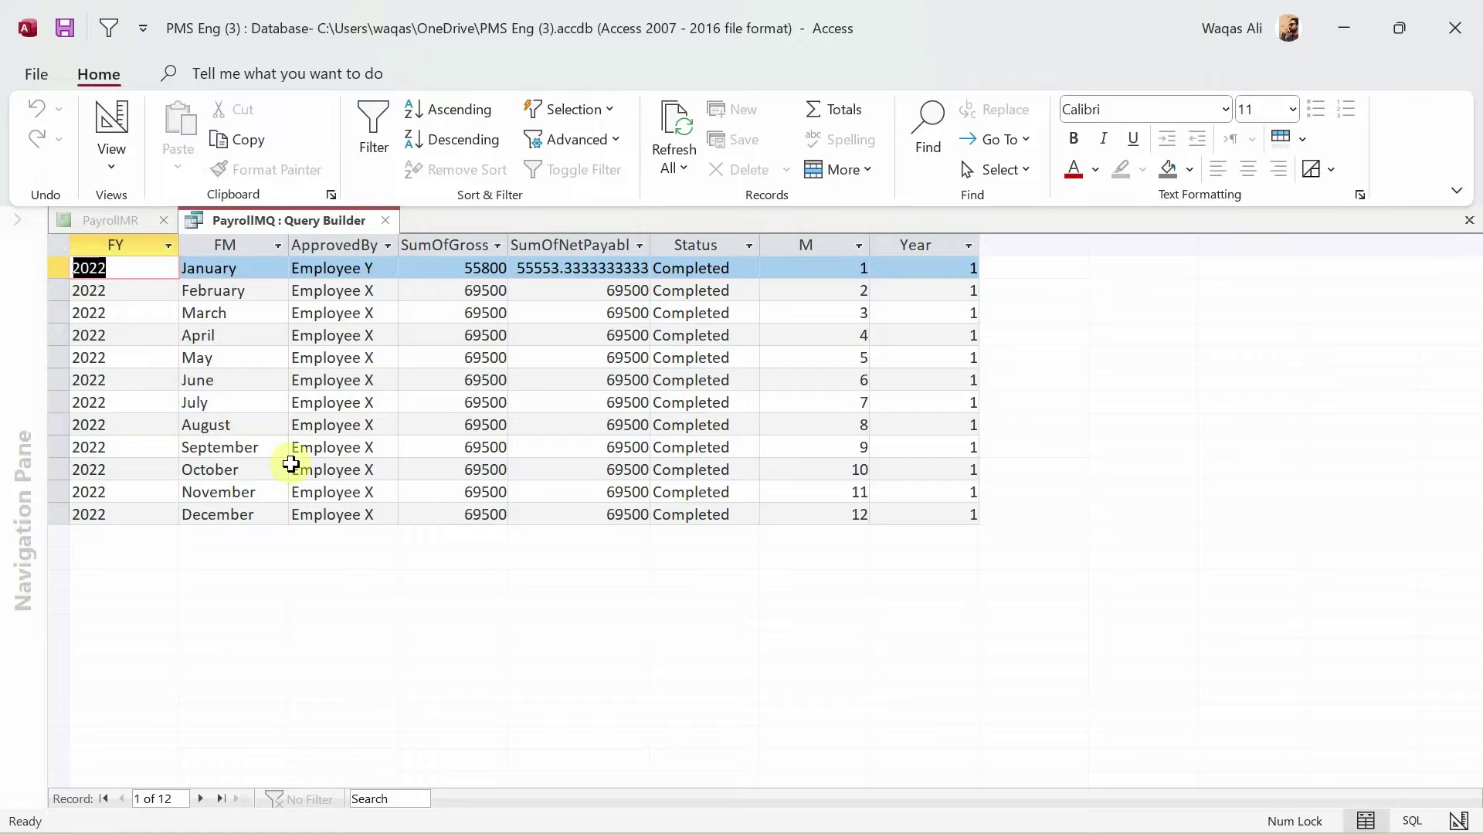
Step: After reviewing the twelve 2022 monthly rows, switch PayrollMQ back to Design View
right_click(305, 221)
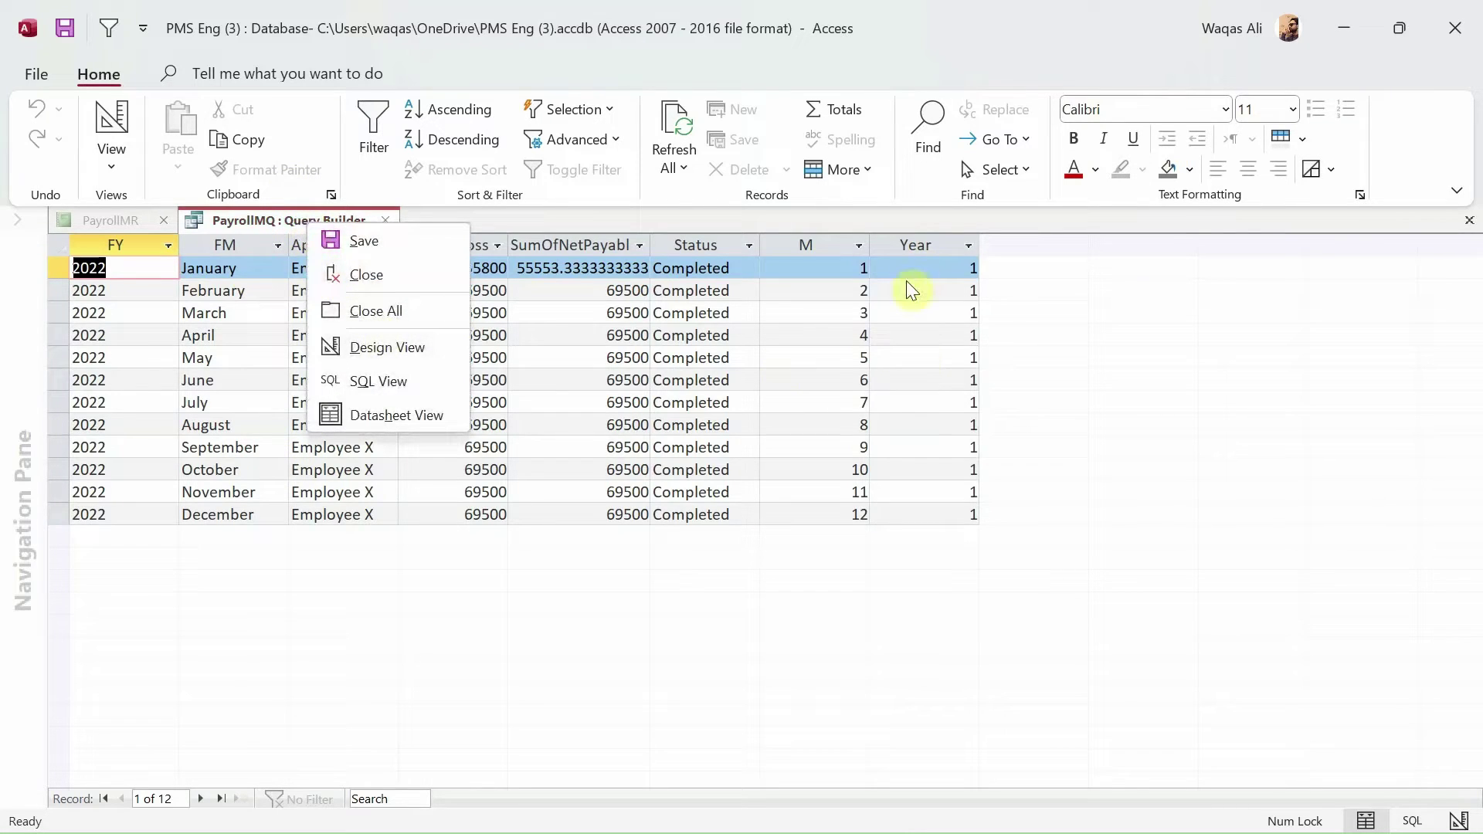
left_click(386, 348)
Step: Enter [Forms]![ReportCentre]![cboFY] as the Year: ID column criteria
left_click(976, 622)
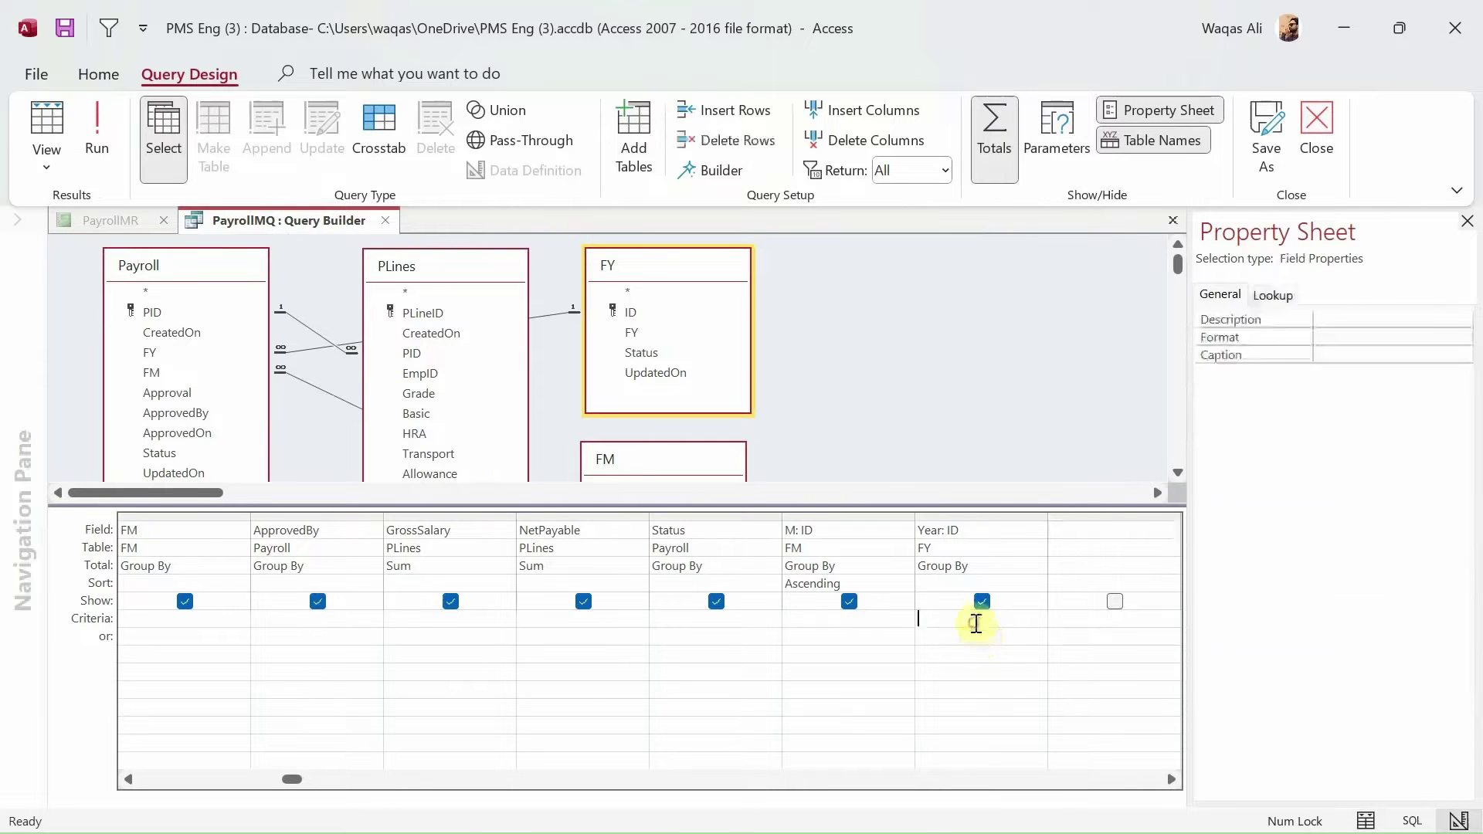
type("form")
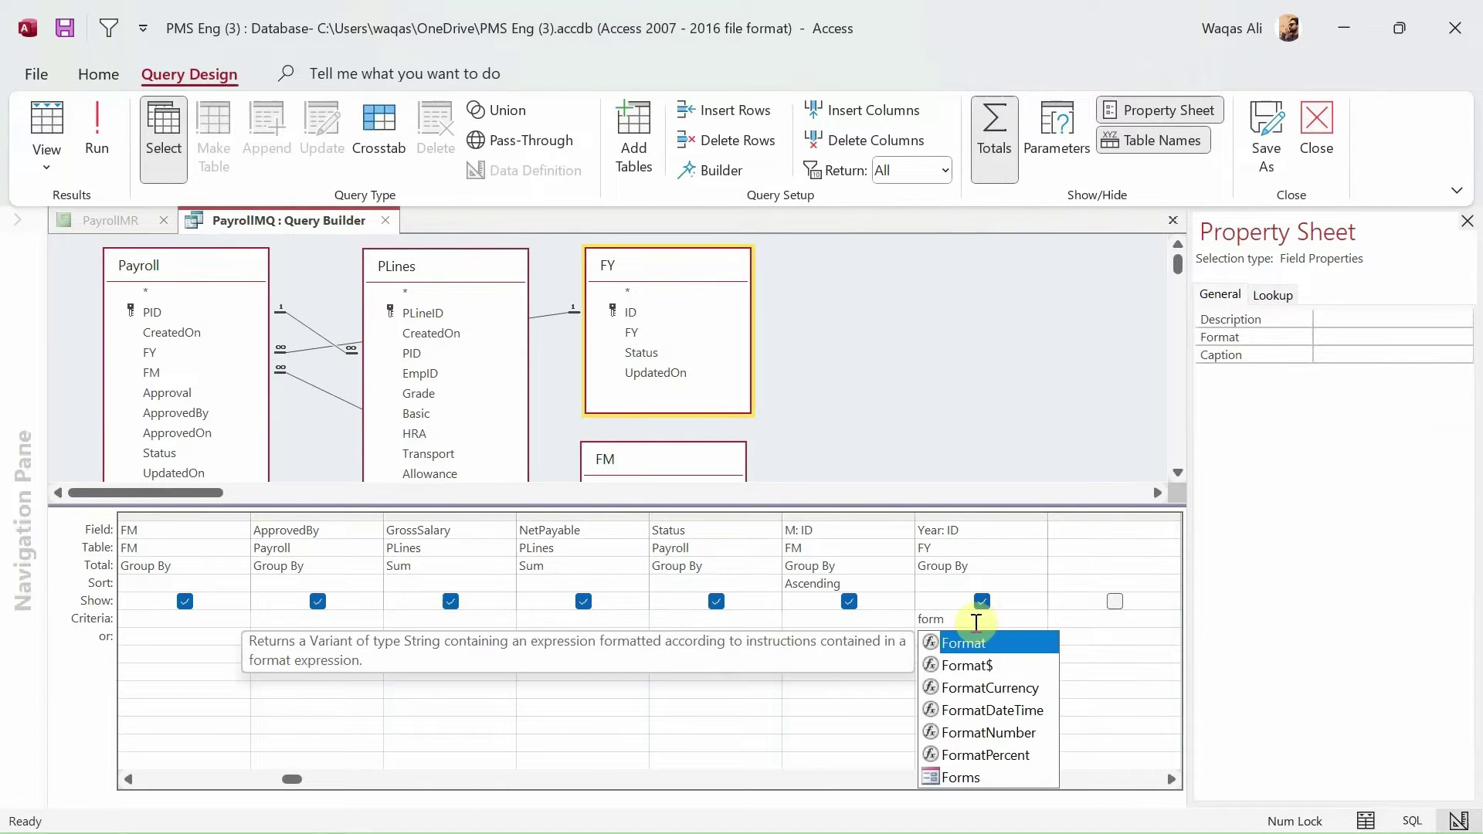
key("Down")
type("s")
key("Tab")
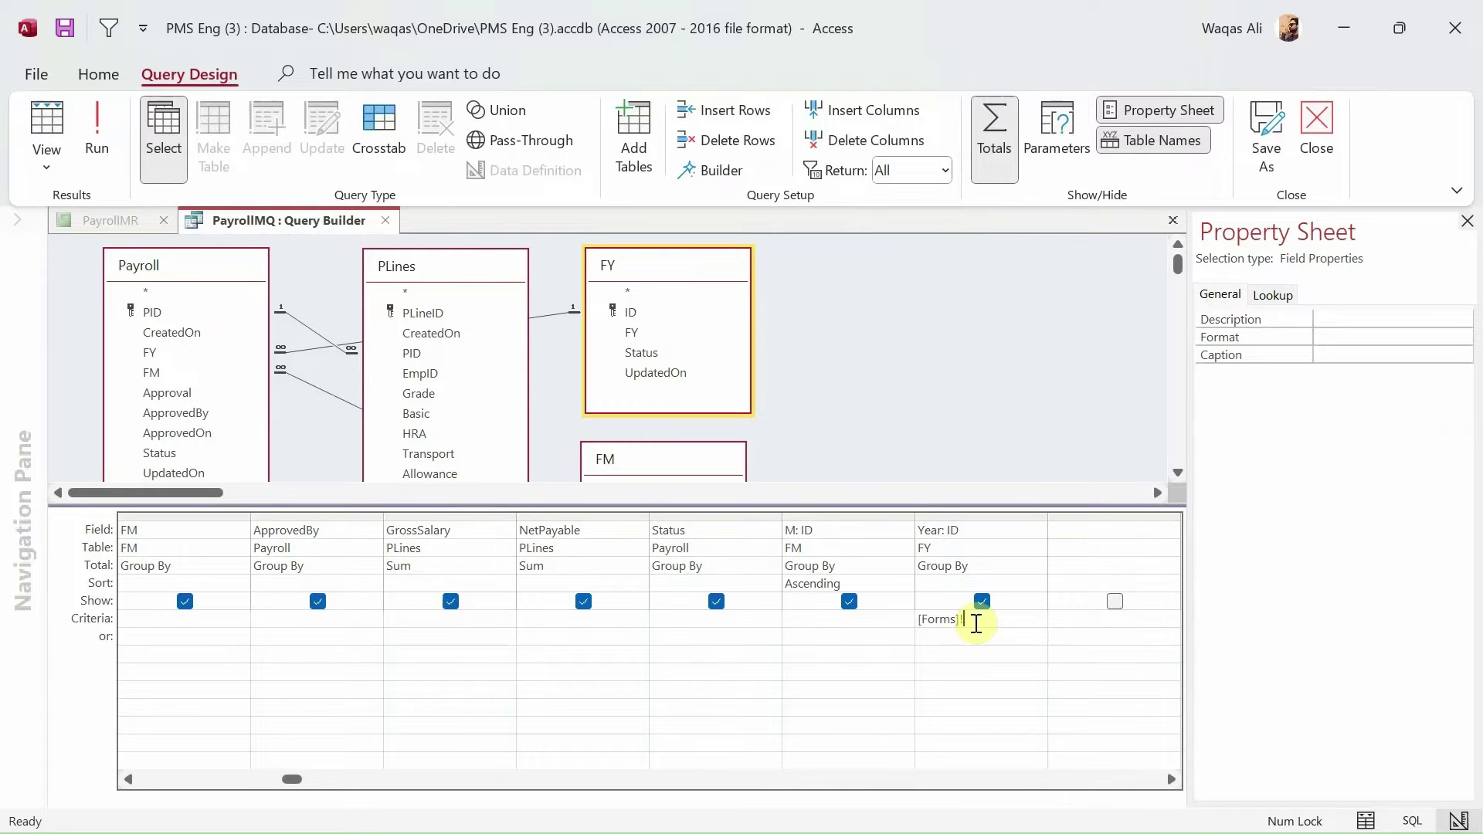
type("![R")
key("Tab")
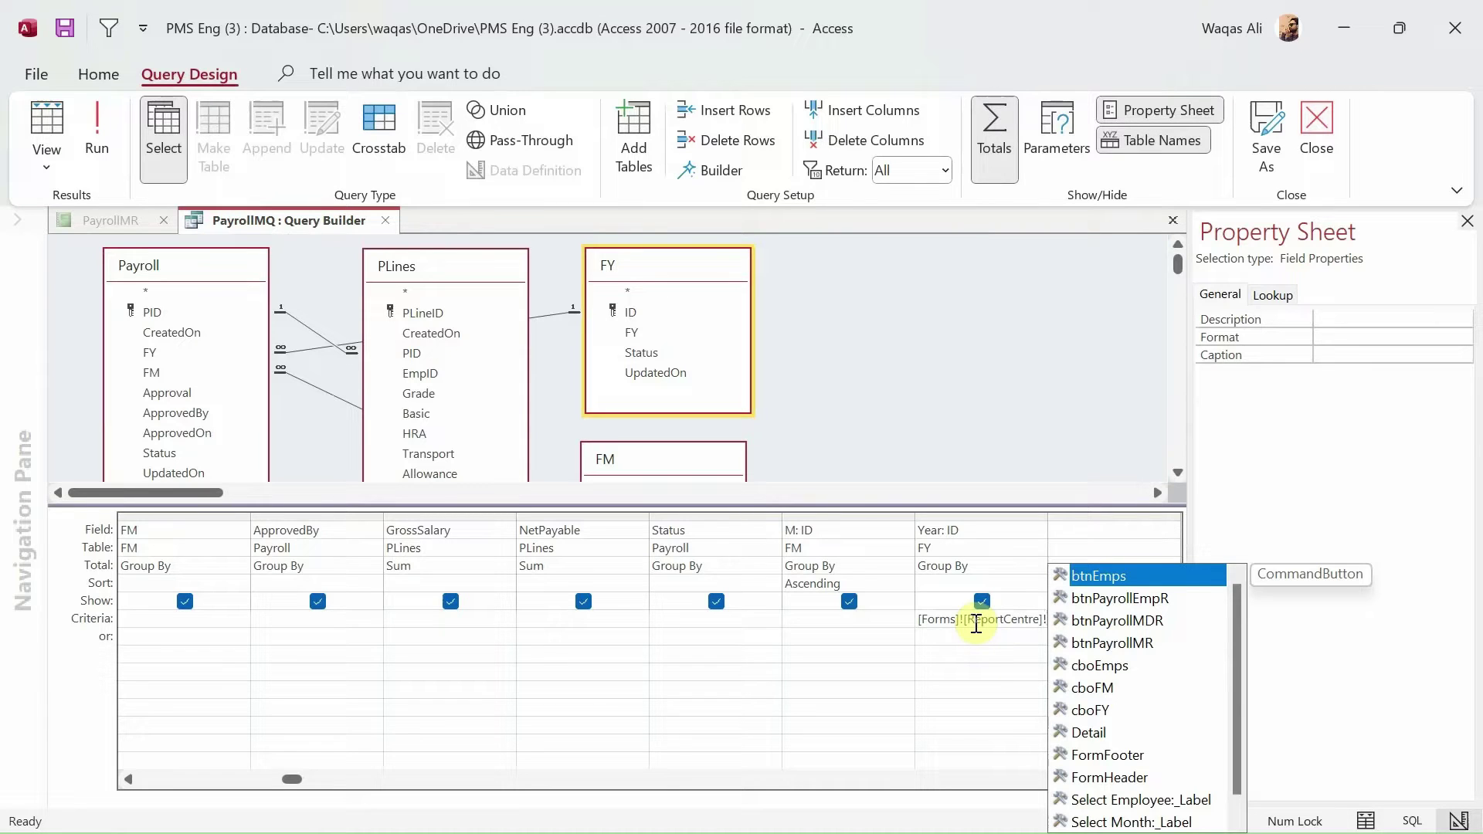
type("[cboFY")
key("Tab")
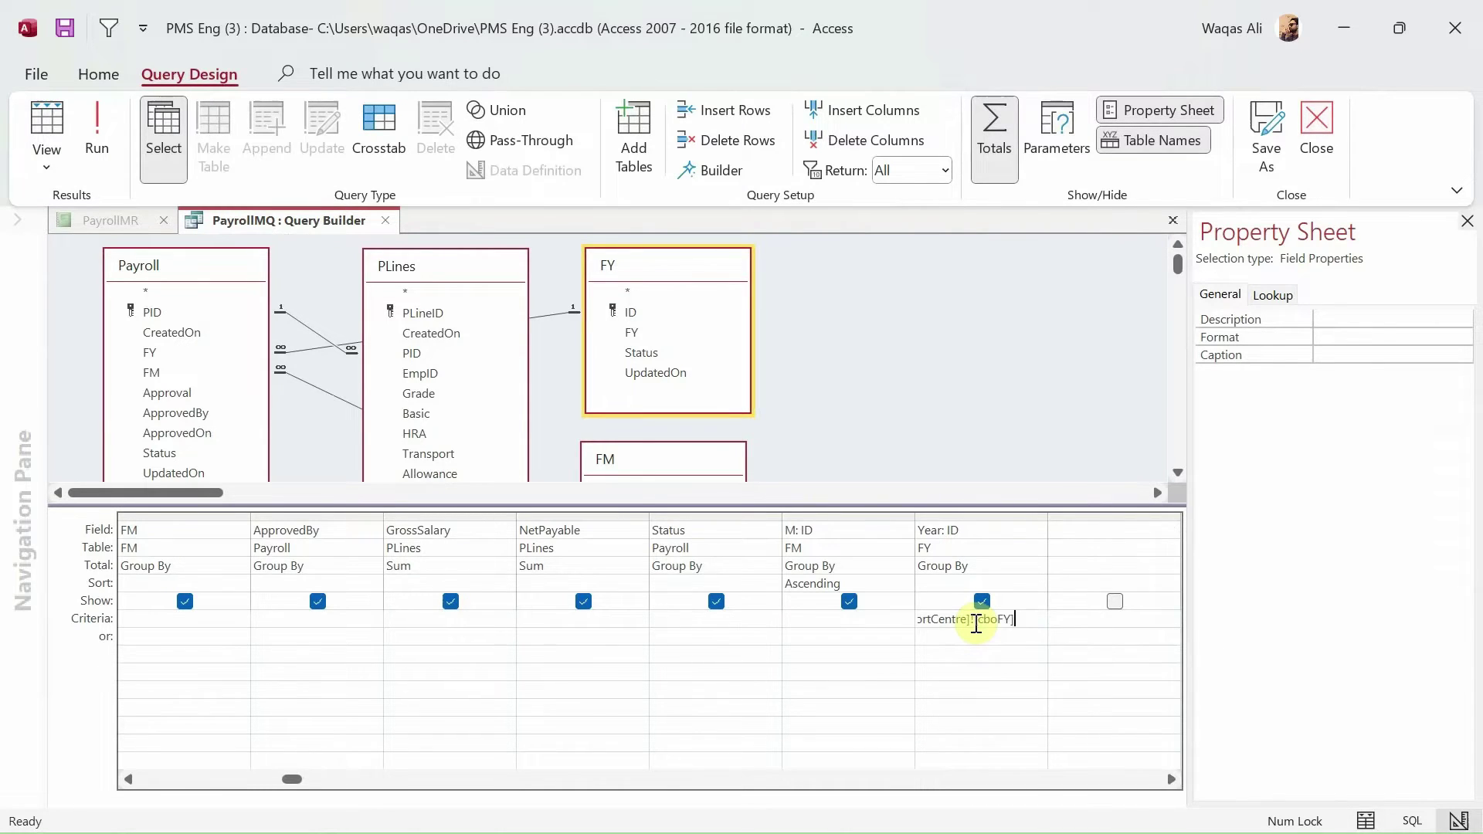
key("Return")
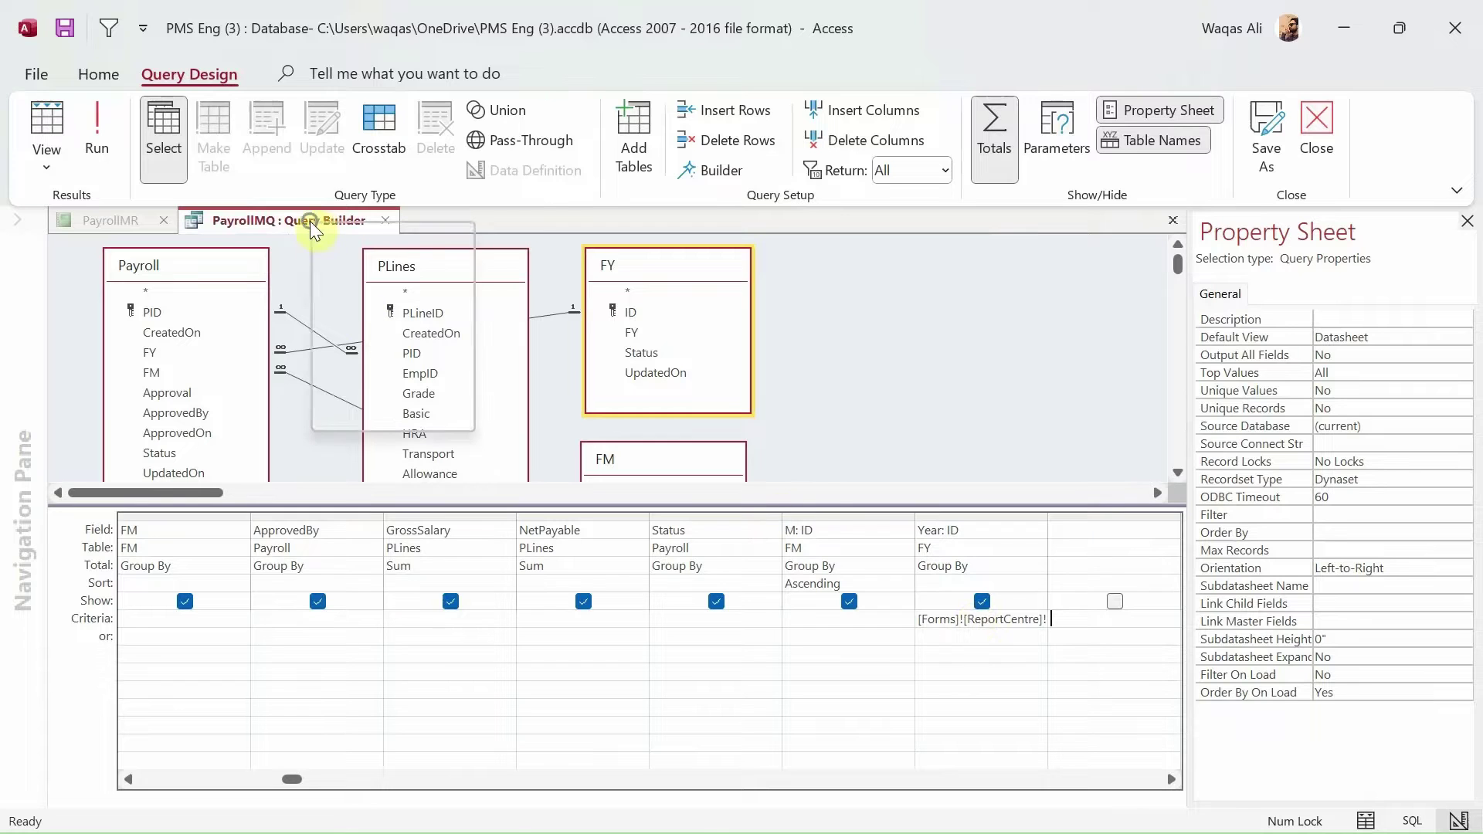
Step: Close the PayrollMQ query builder to return to the PayrollMR report design
right_click(317, 223)
left_click(335, 239)
left_click(390, 221)
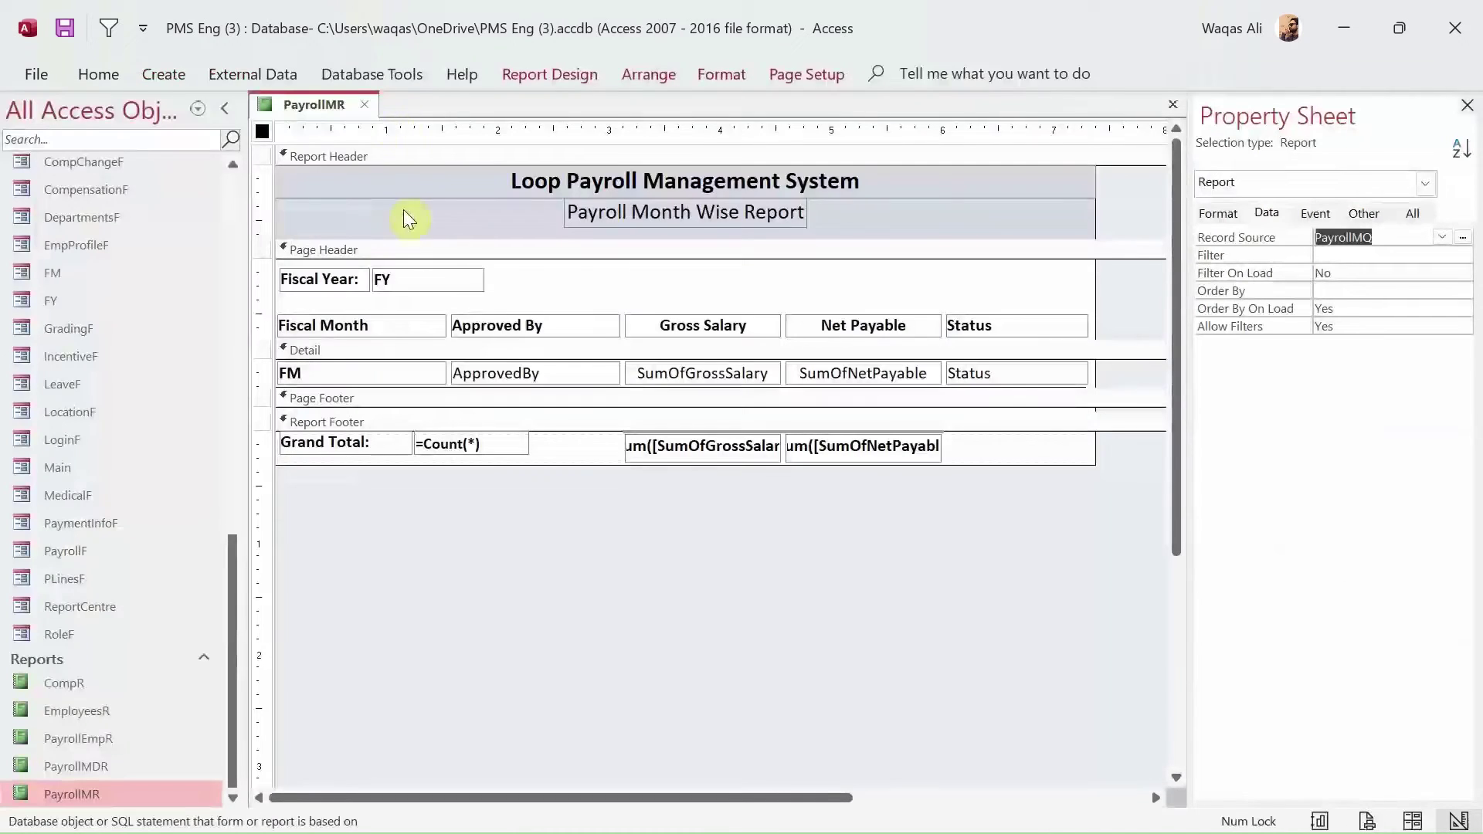
Step: Set the PayrollMR report's Pop Up and Modal properties to Yes
right_click(313, 106)
left_click(362, 133)
left_click(1364, 219)
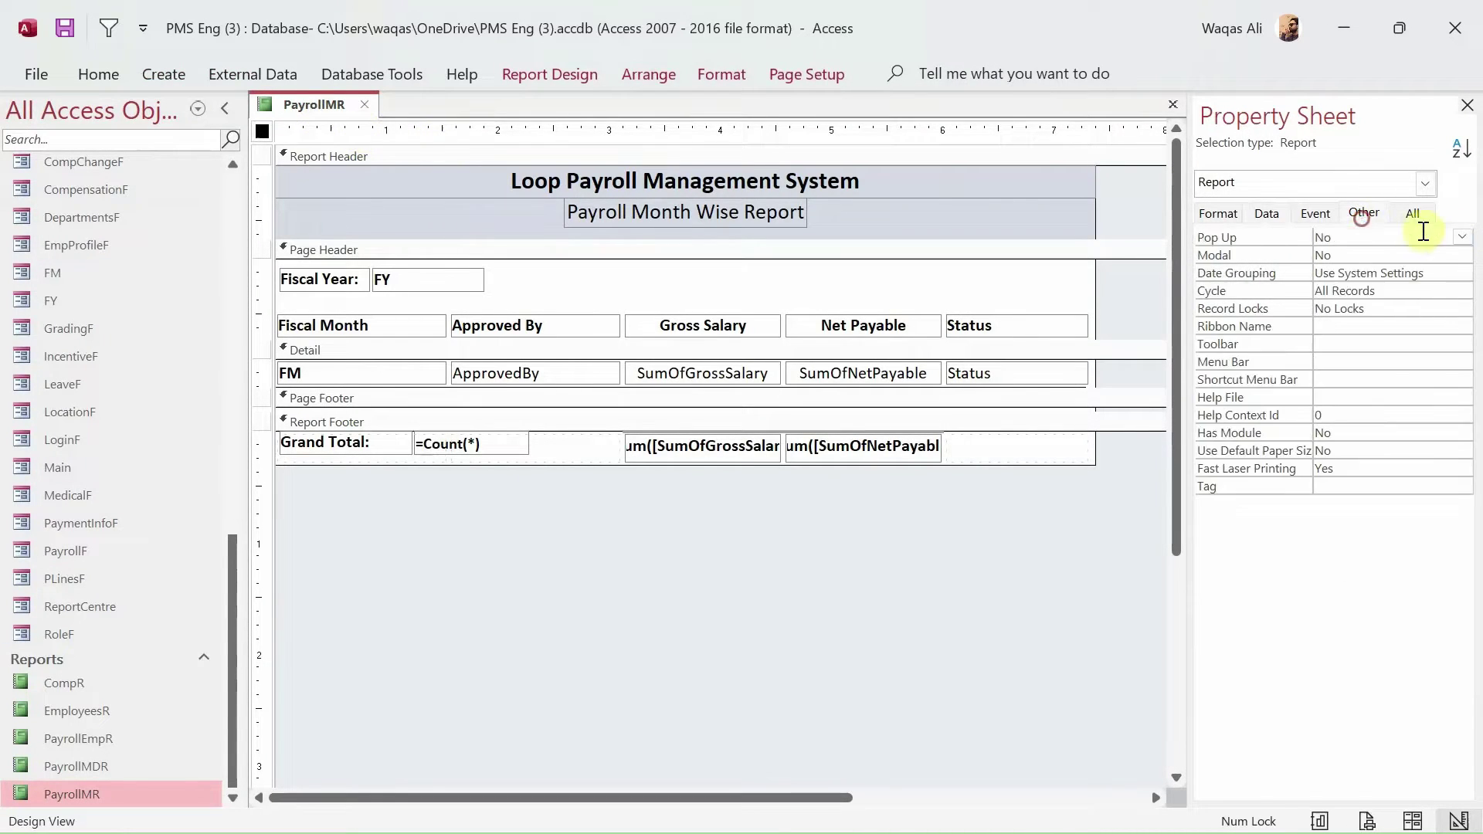
left_click(1405, 242)
double_click(1405, 239)
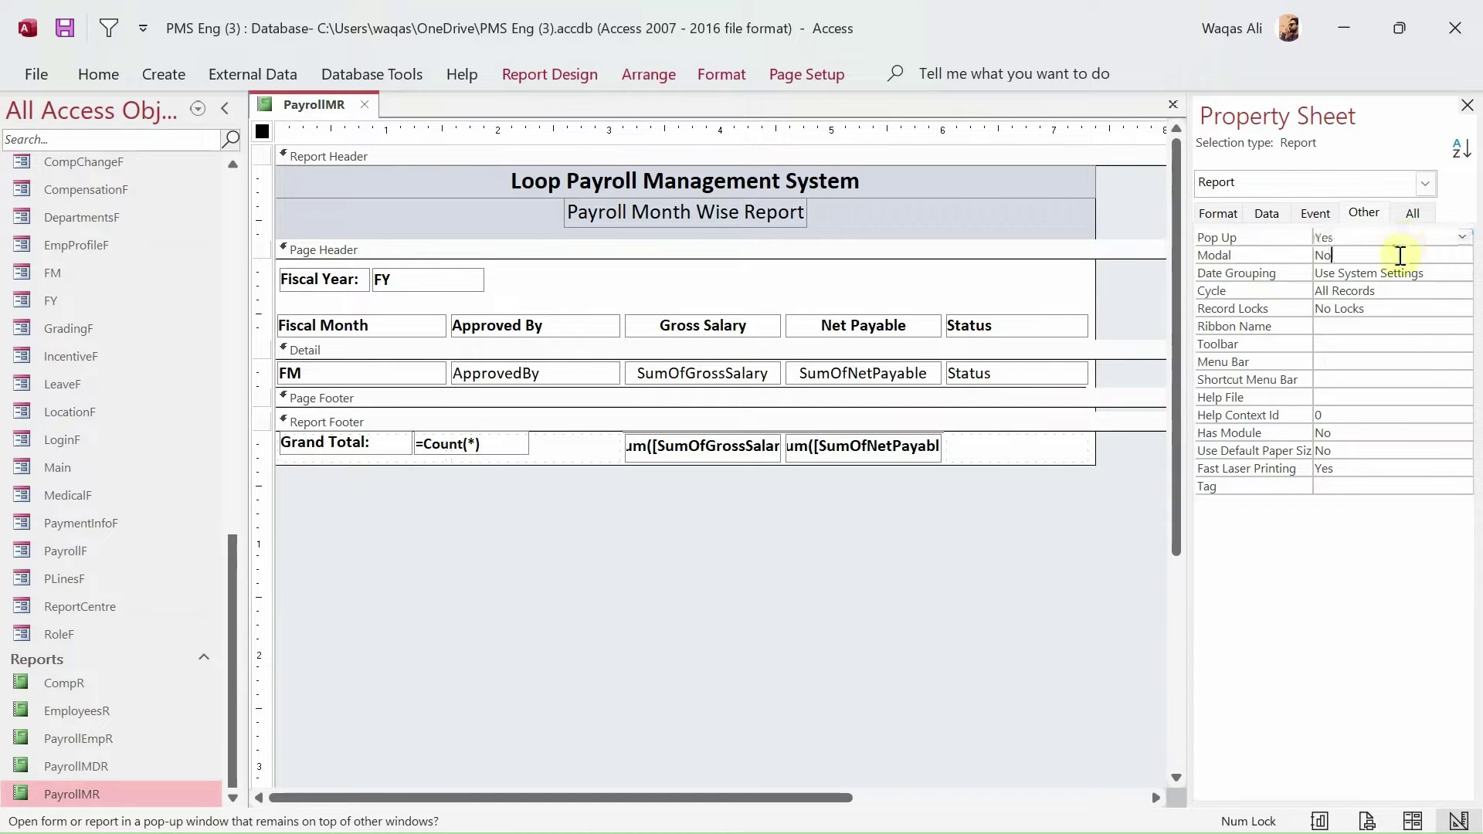
double_click(1405, 256)
Step: Set Auto Center Yes, Scroll Bars Vertical Only, Show Page Margins No, then close PayrollMR
left_click(1215, 215)
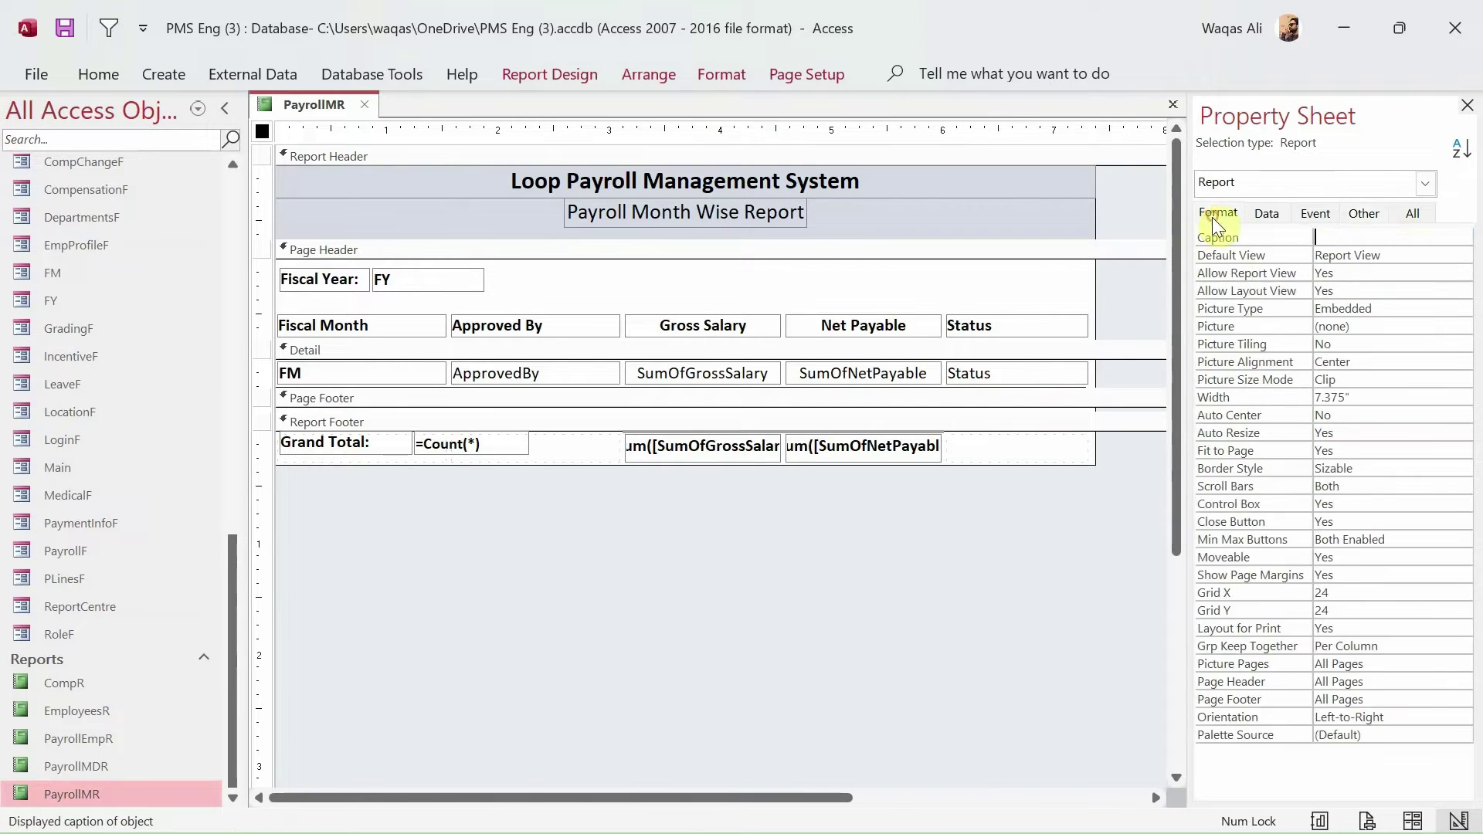
double_click(1369, 418)
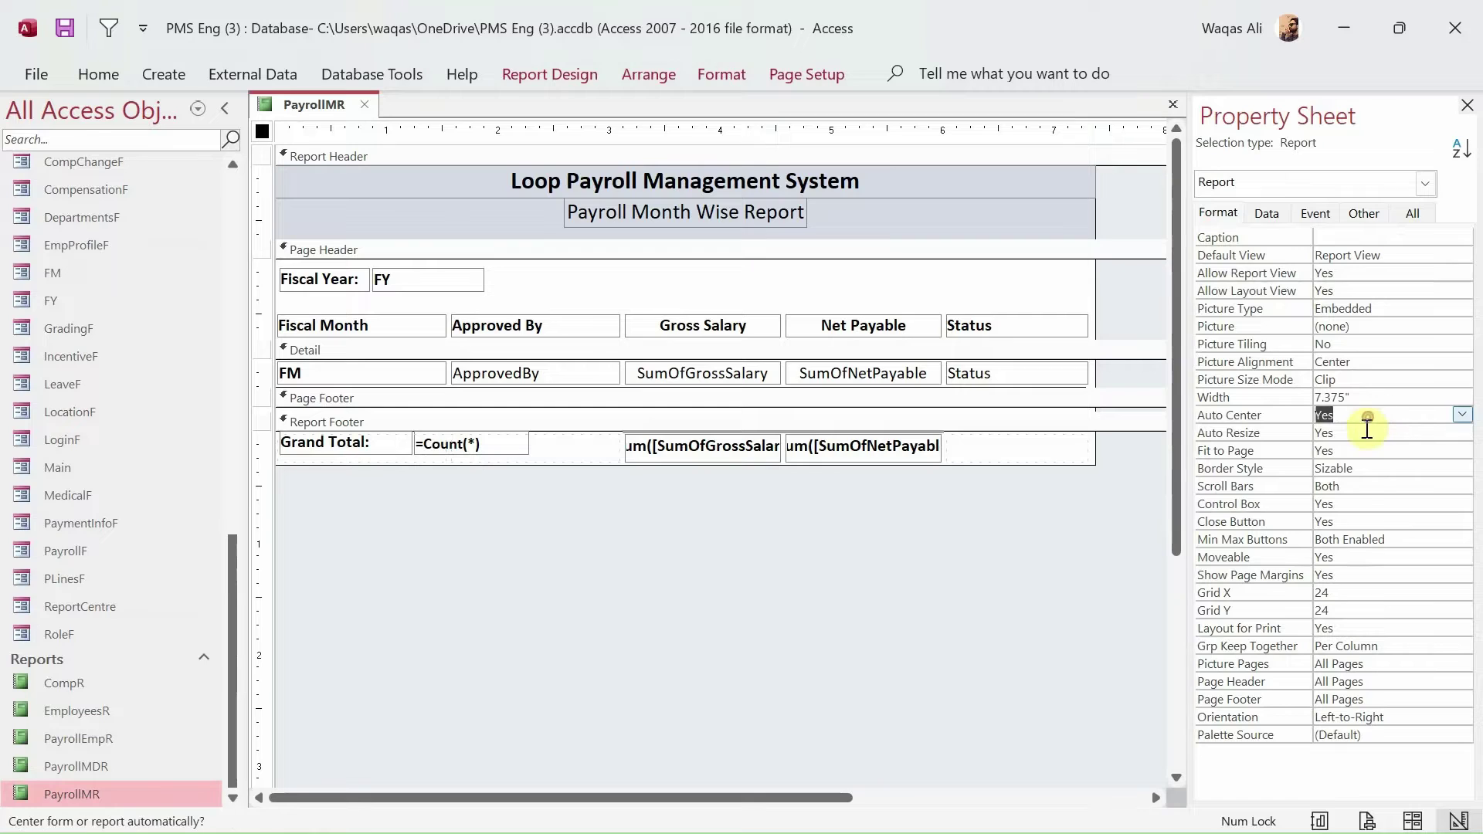
left_click(1368, 485)
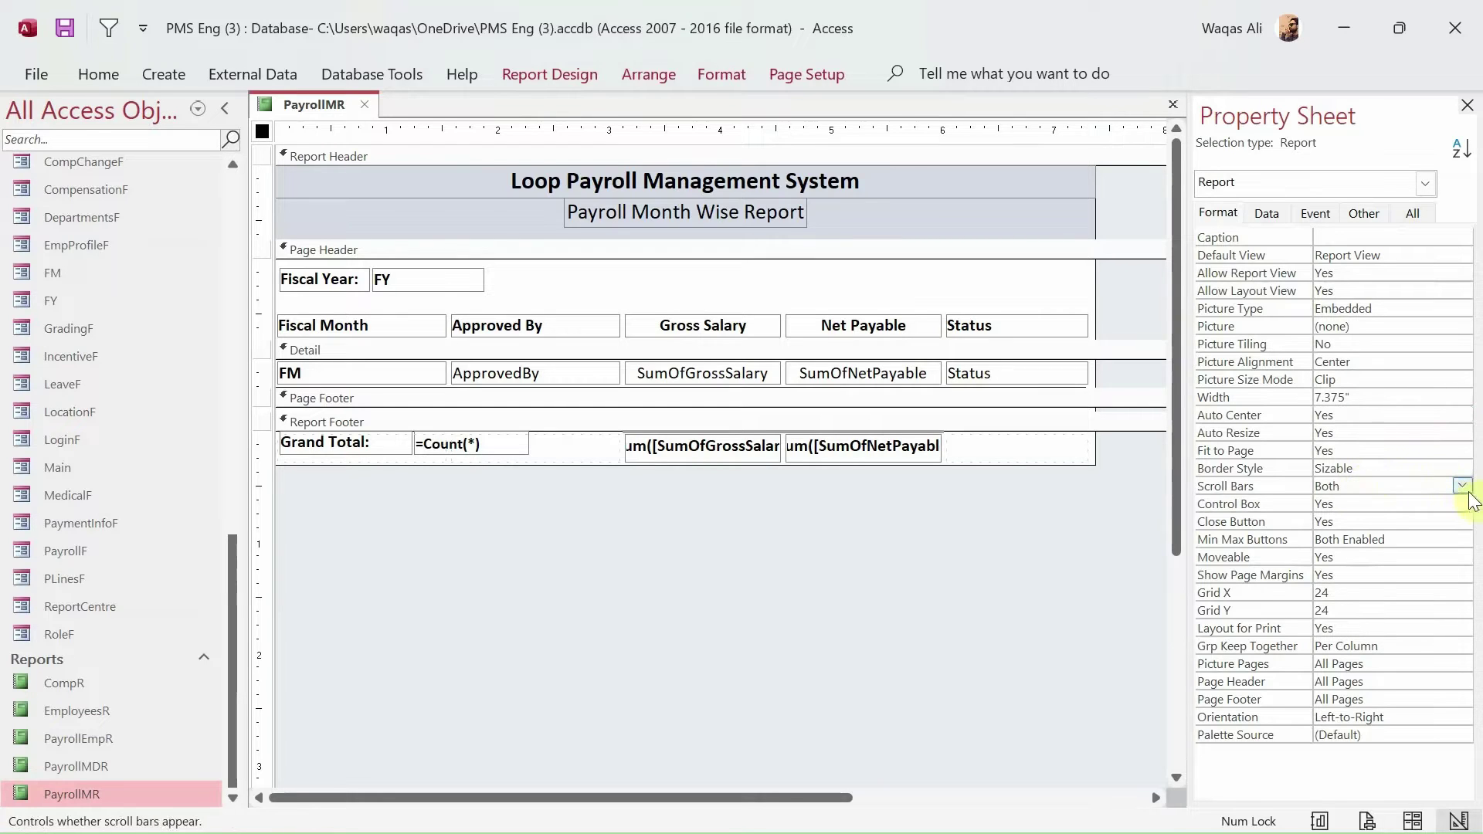
left_click(1463, 486)
left_click(1451, 538)
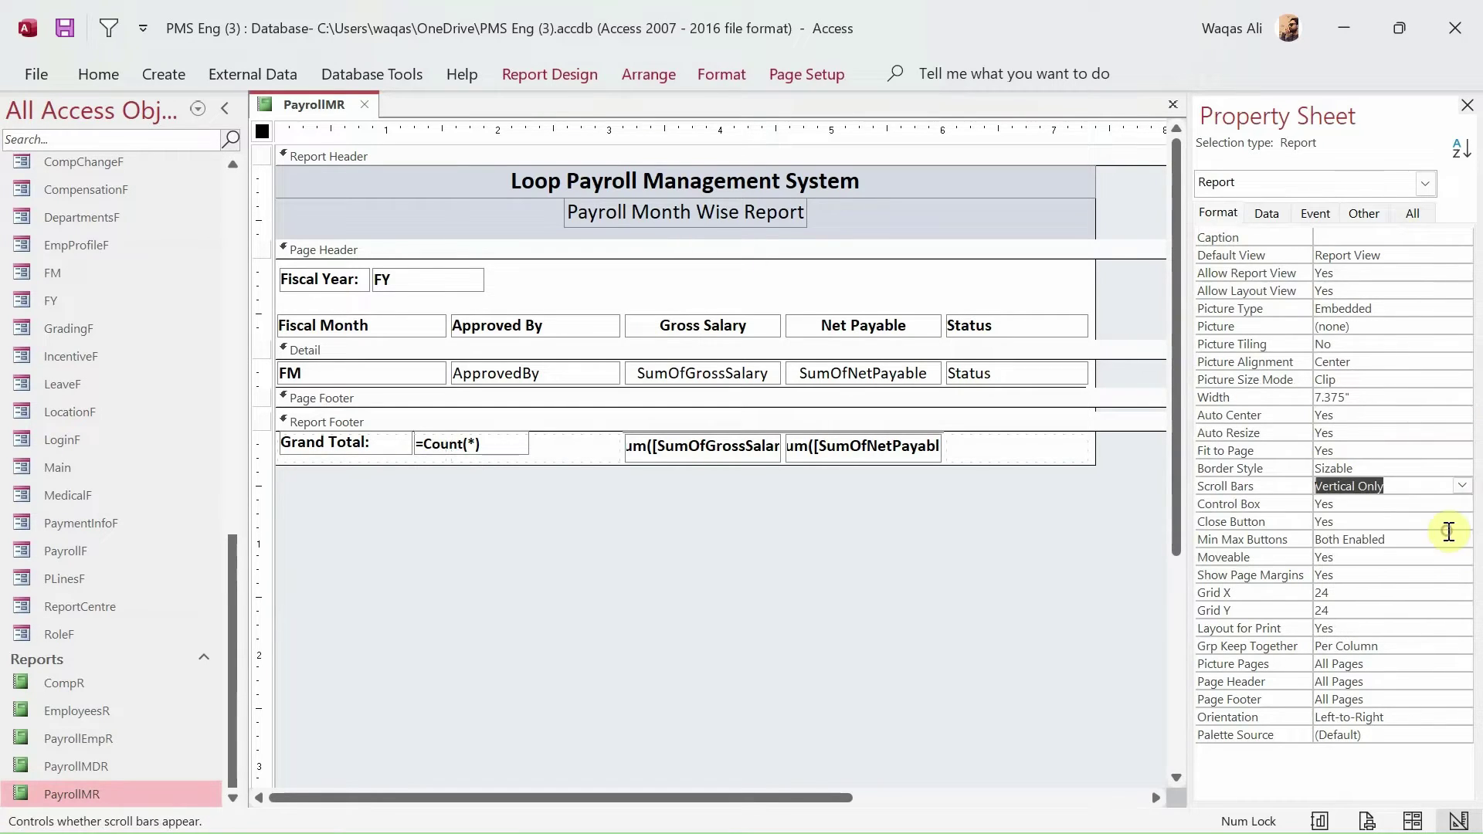
double_click(1343, 577)
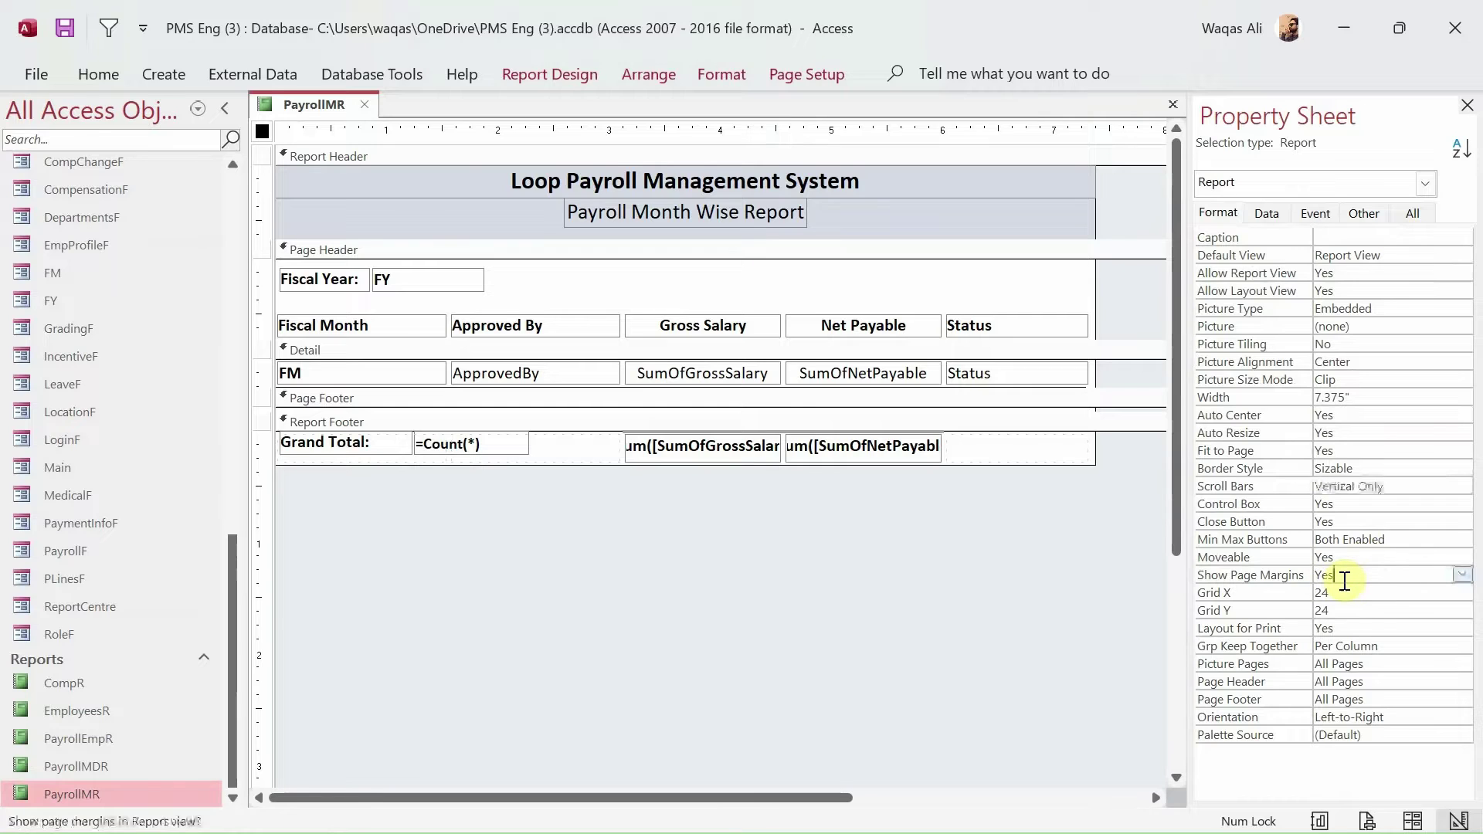
right_click(303, 101)
left_click(371, 104)
Step: Close the PayrollMR report design and open the ReportCentre form in Design View
left_click(364, 104)
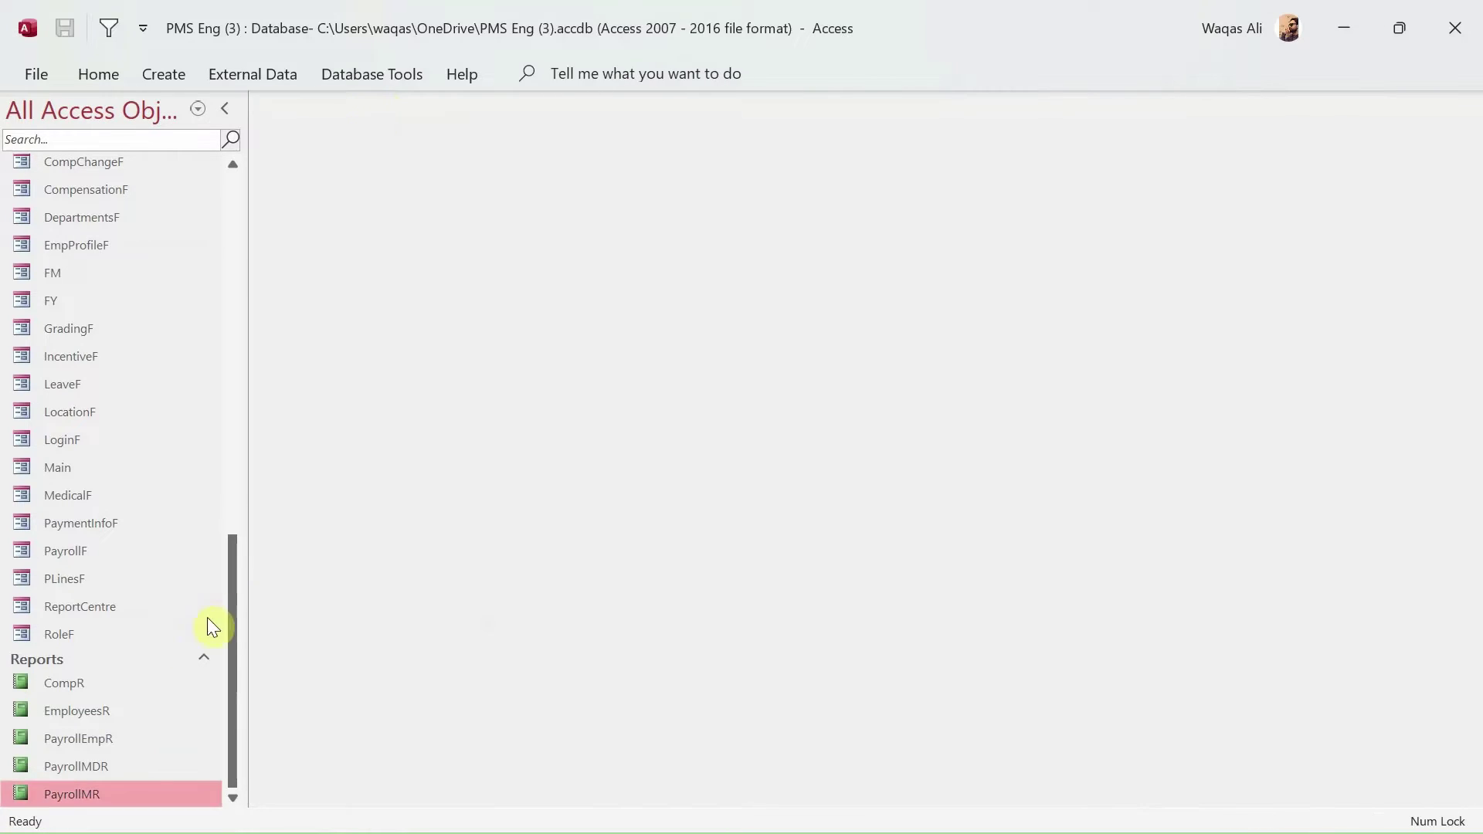
left_click(114, 769)
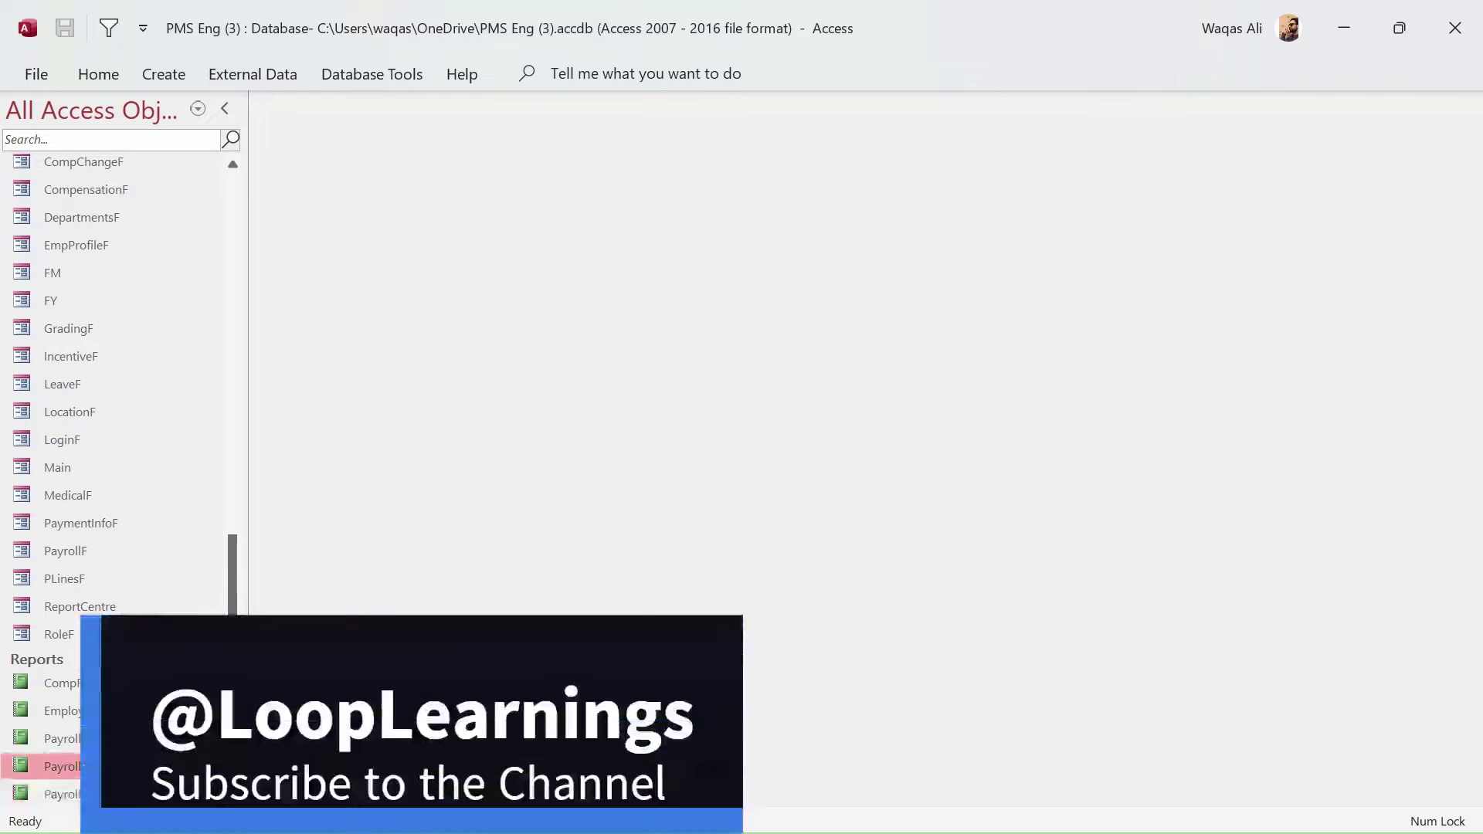
right_click(82, 608)
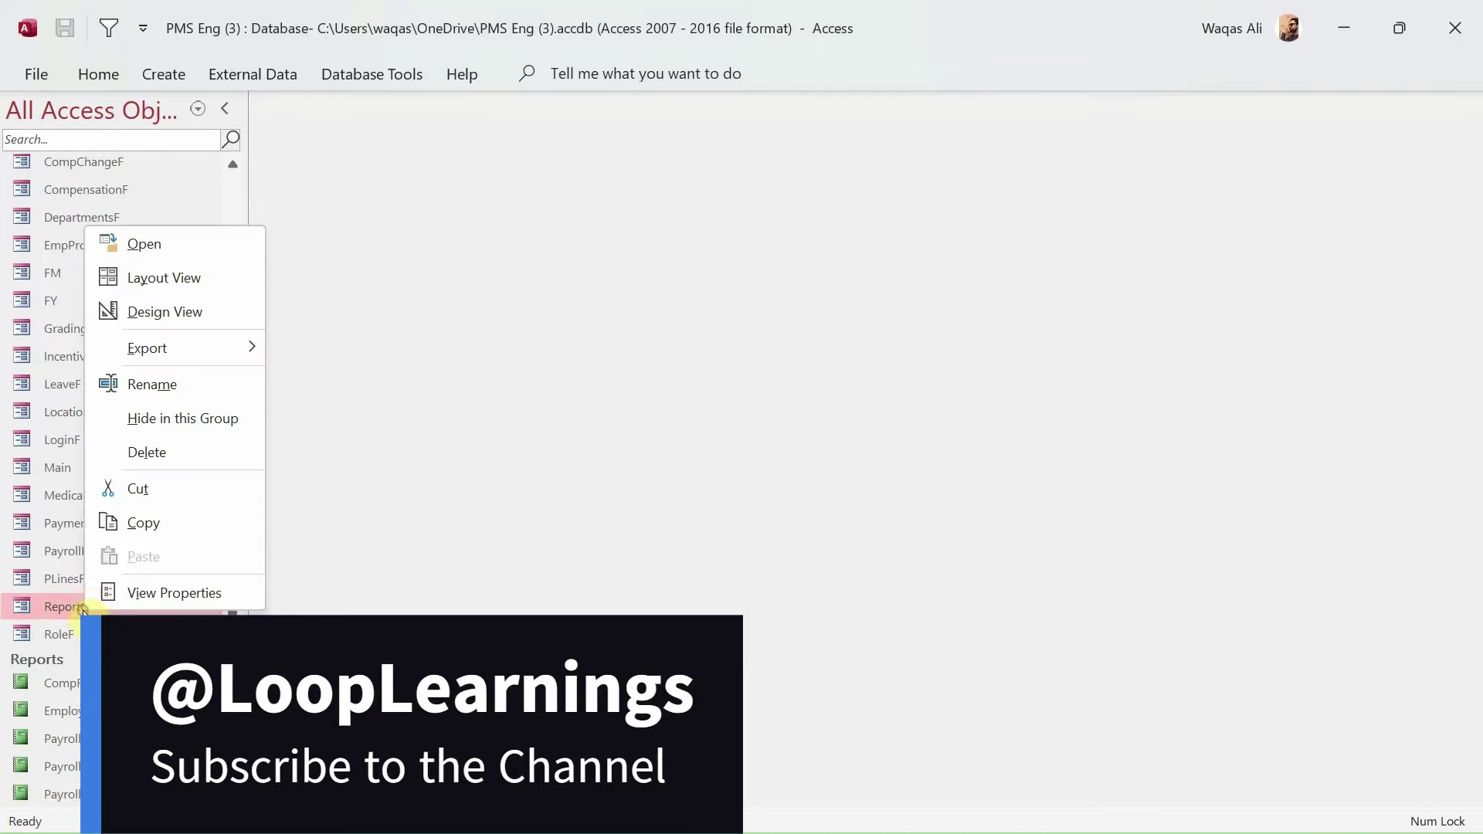
left_click(143, 309)
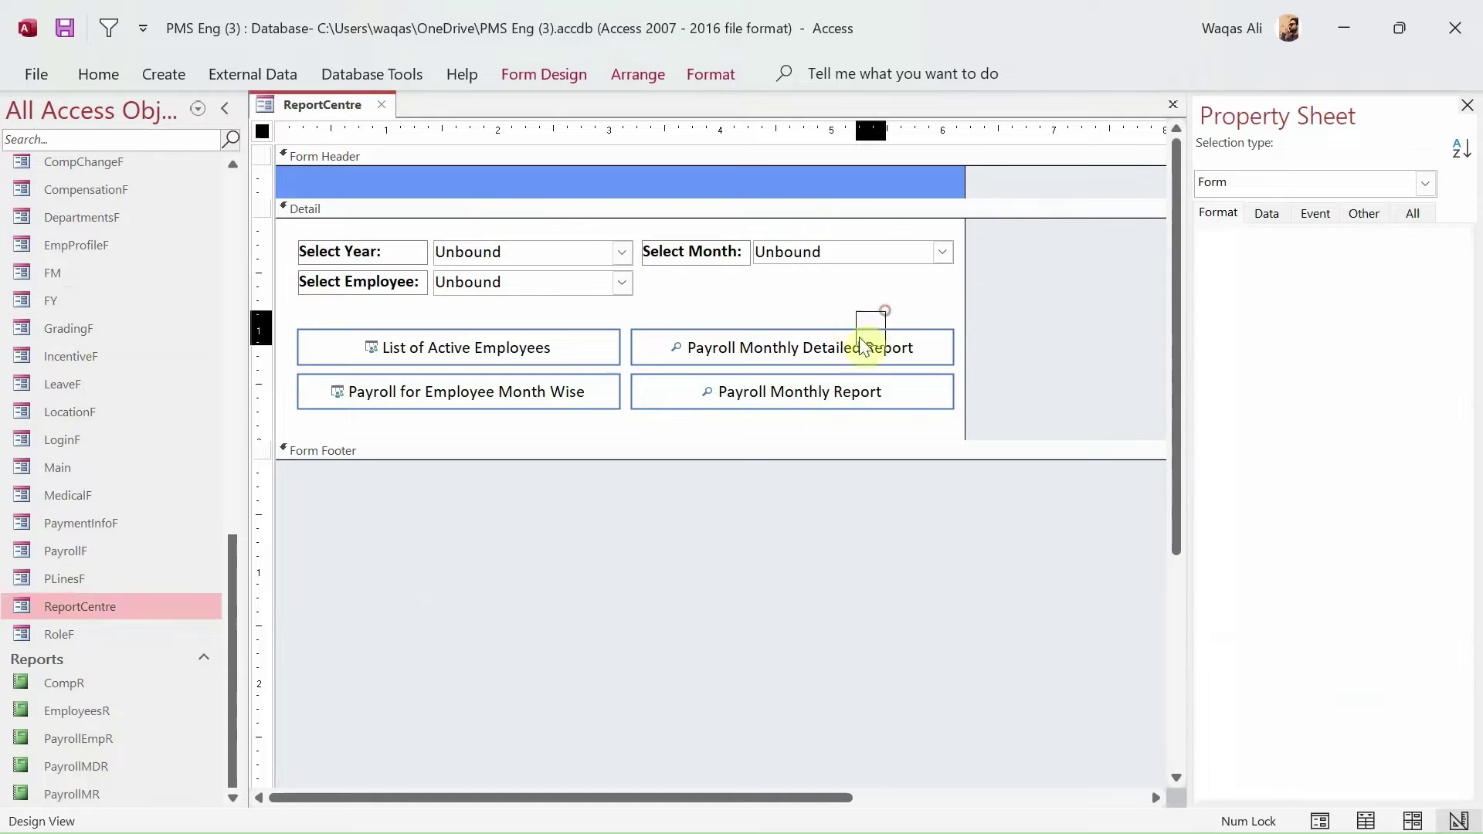
Step: Start a Code Builder On Click procedure for the btnPayrollMDR button
left_click_drag(861, 337, 822, 408)
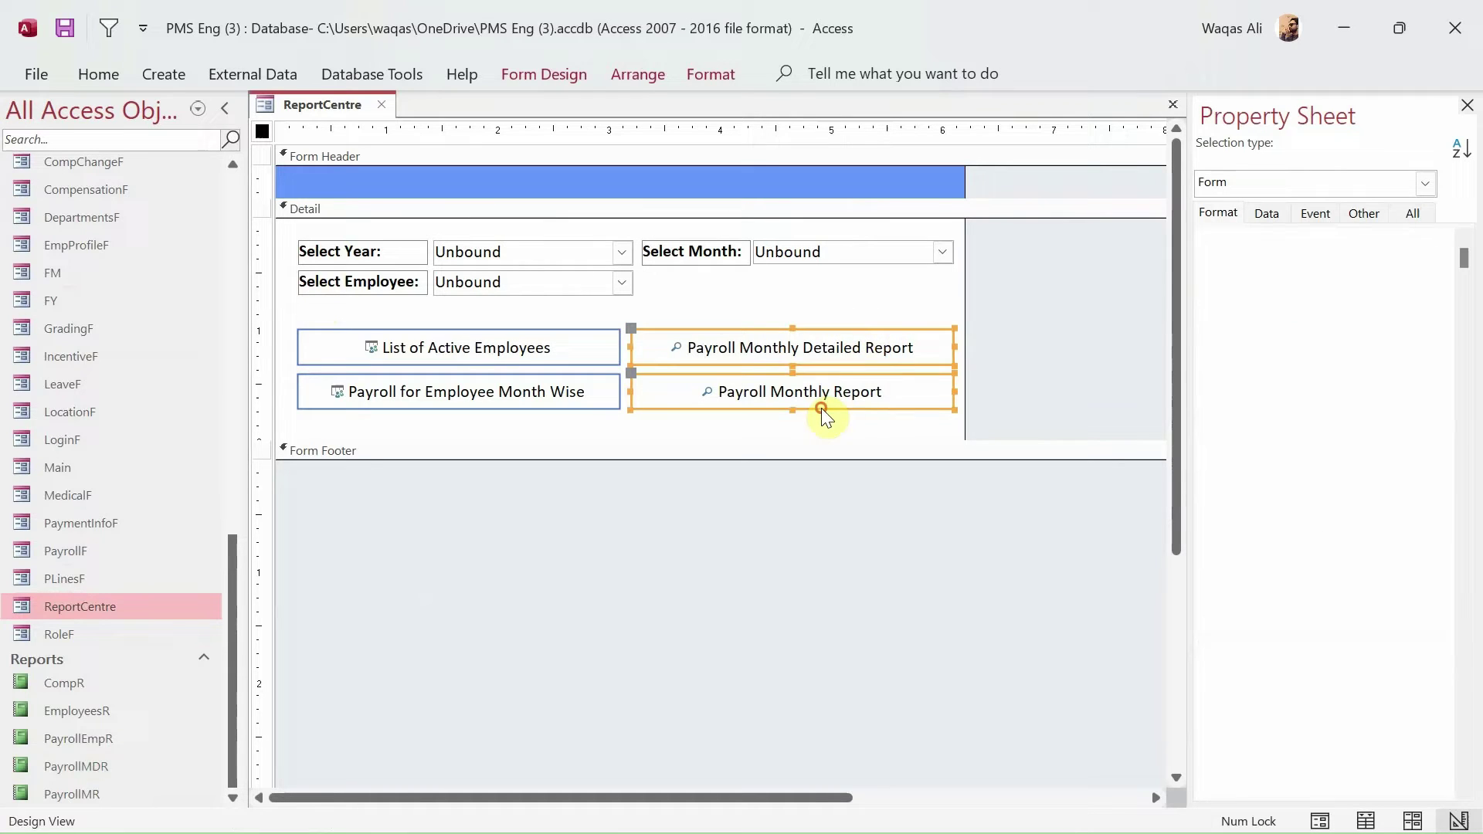
left_click(1027, 377)
left_click(836, 340)
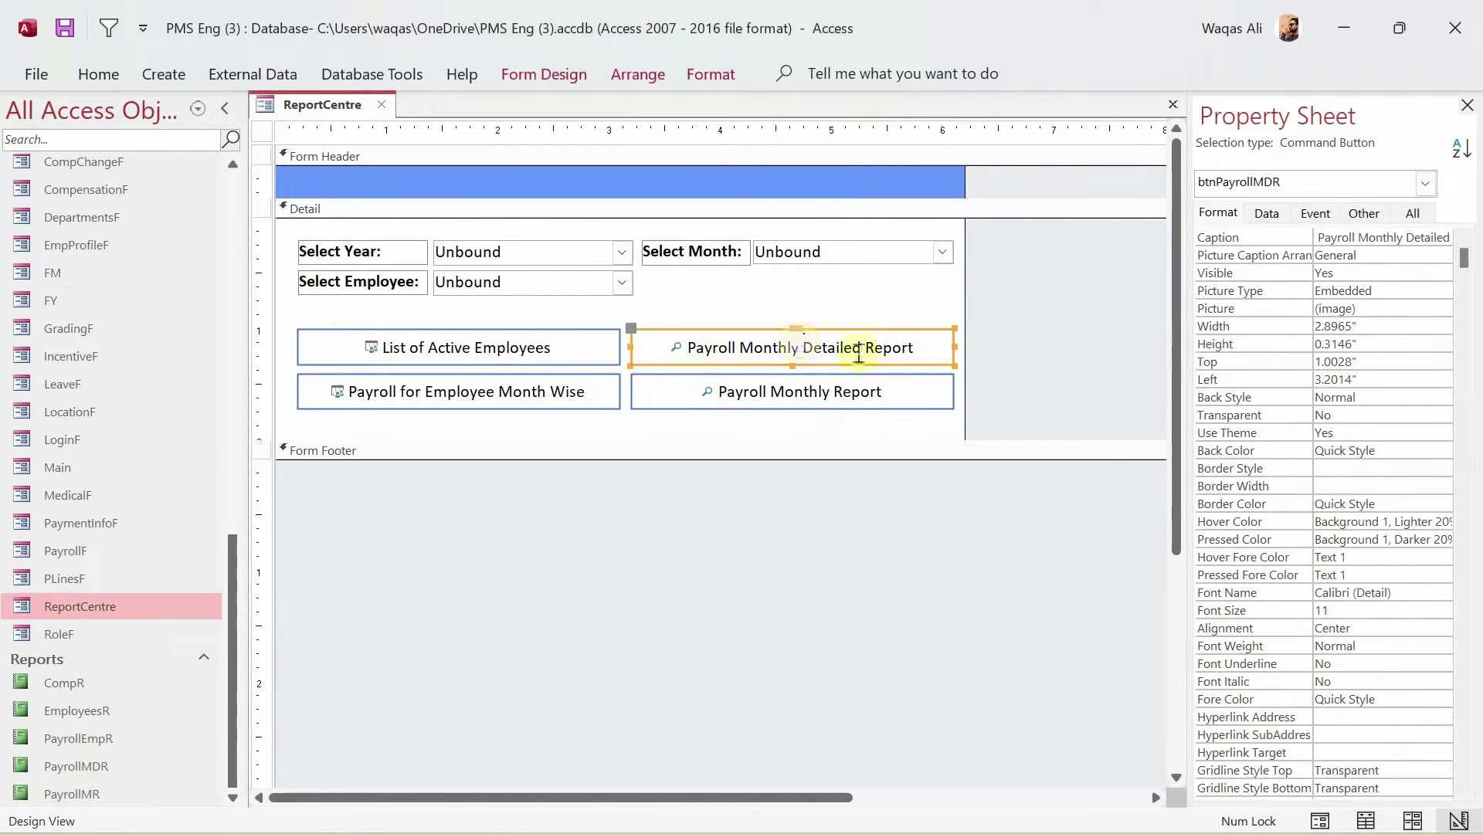
left_click(1314, 214)
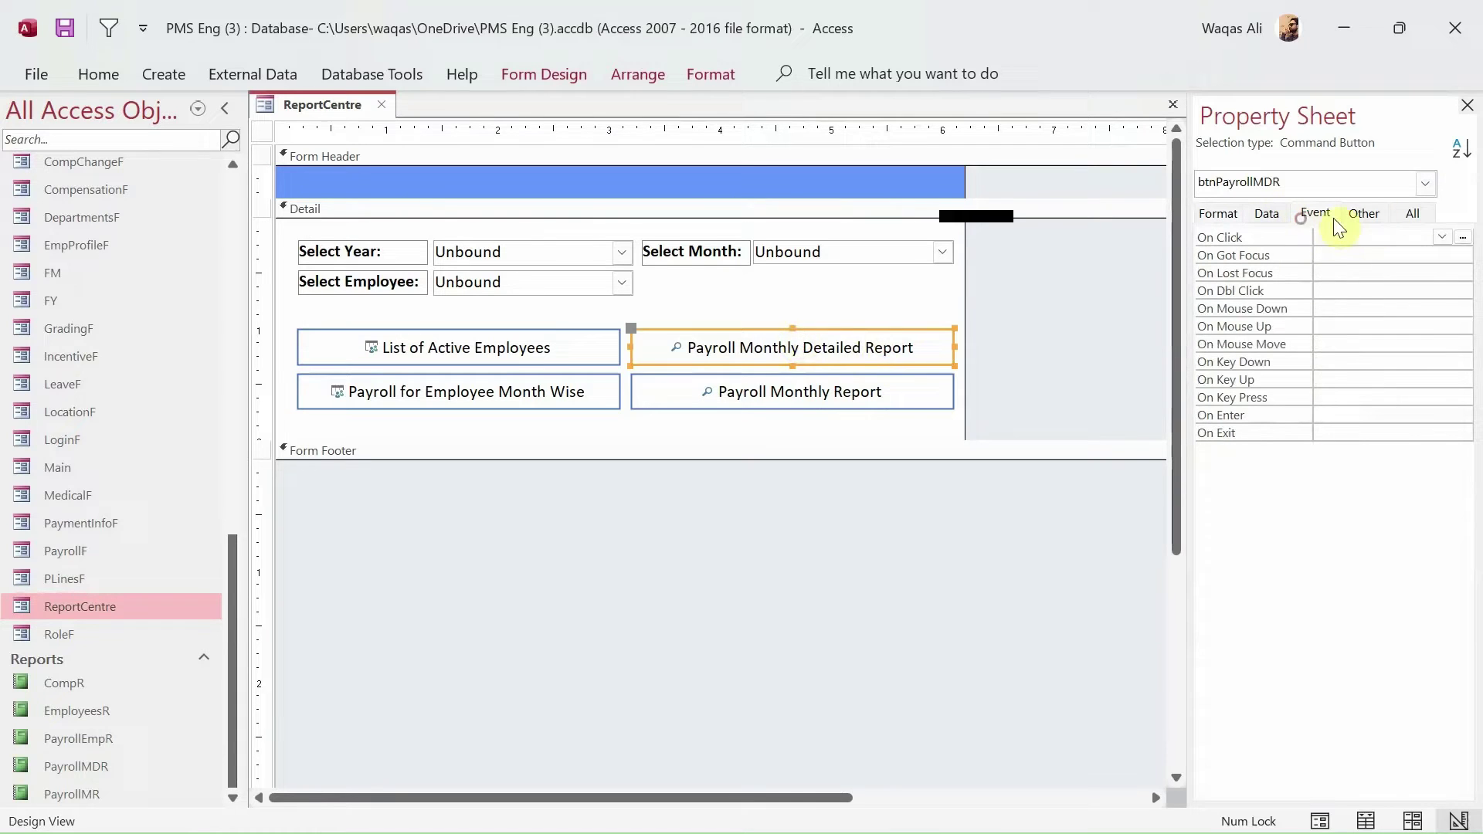
left_click(1463, 237)
double_click(674, 252)
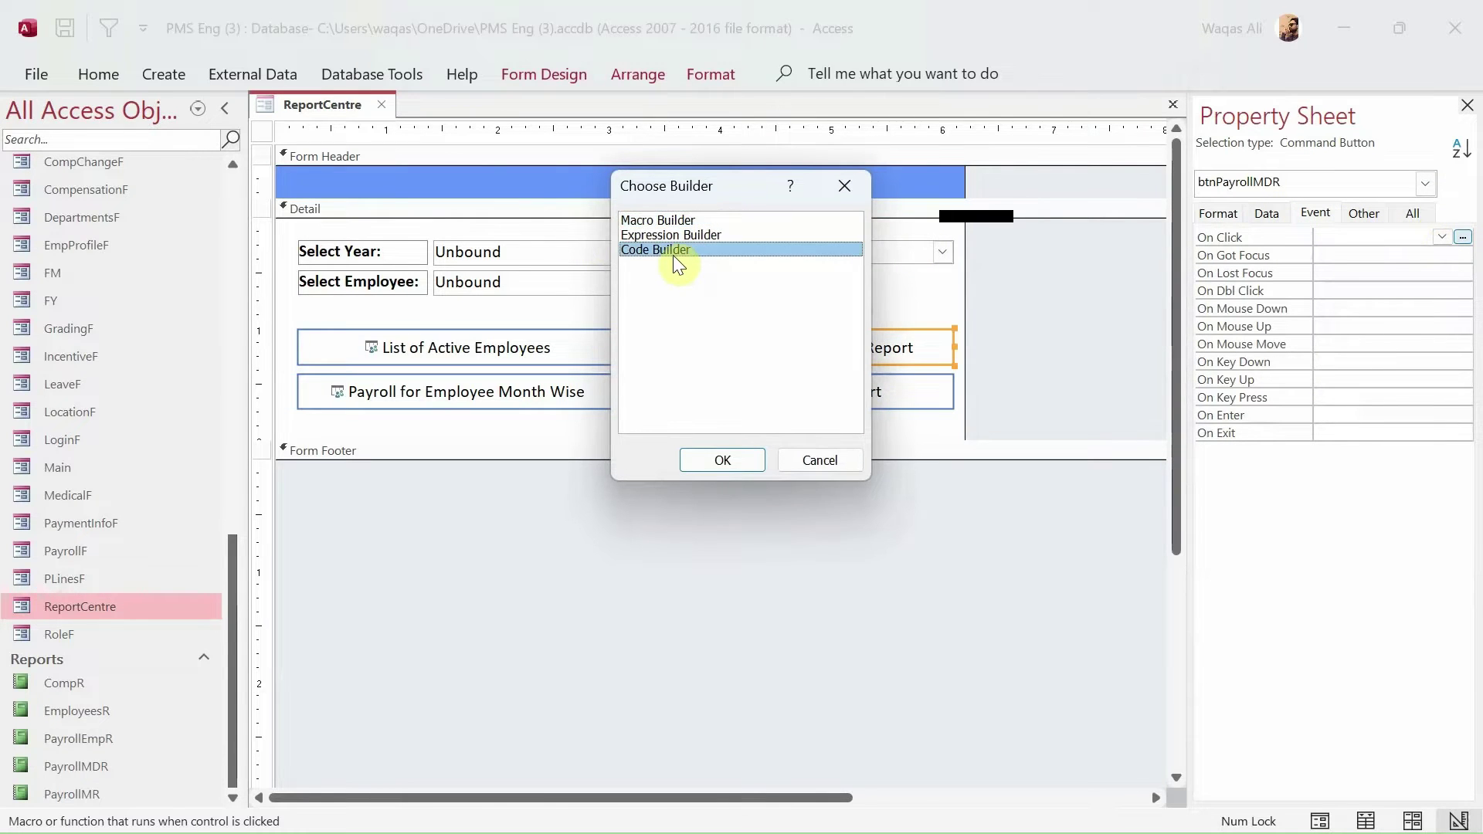
Step: Add On Error Resume Next and paste the copied error-handling block into btnPayrollMDR_Click
key("Return")
key("Return")
key("Return")
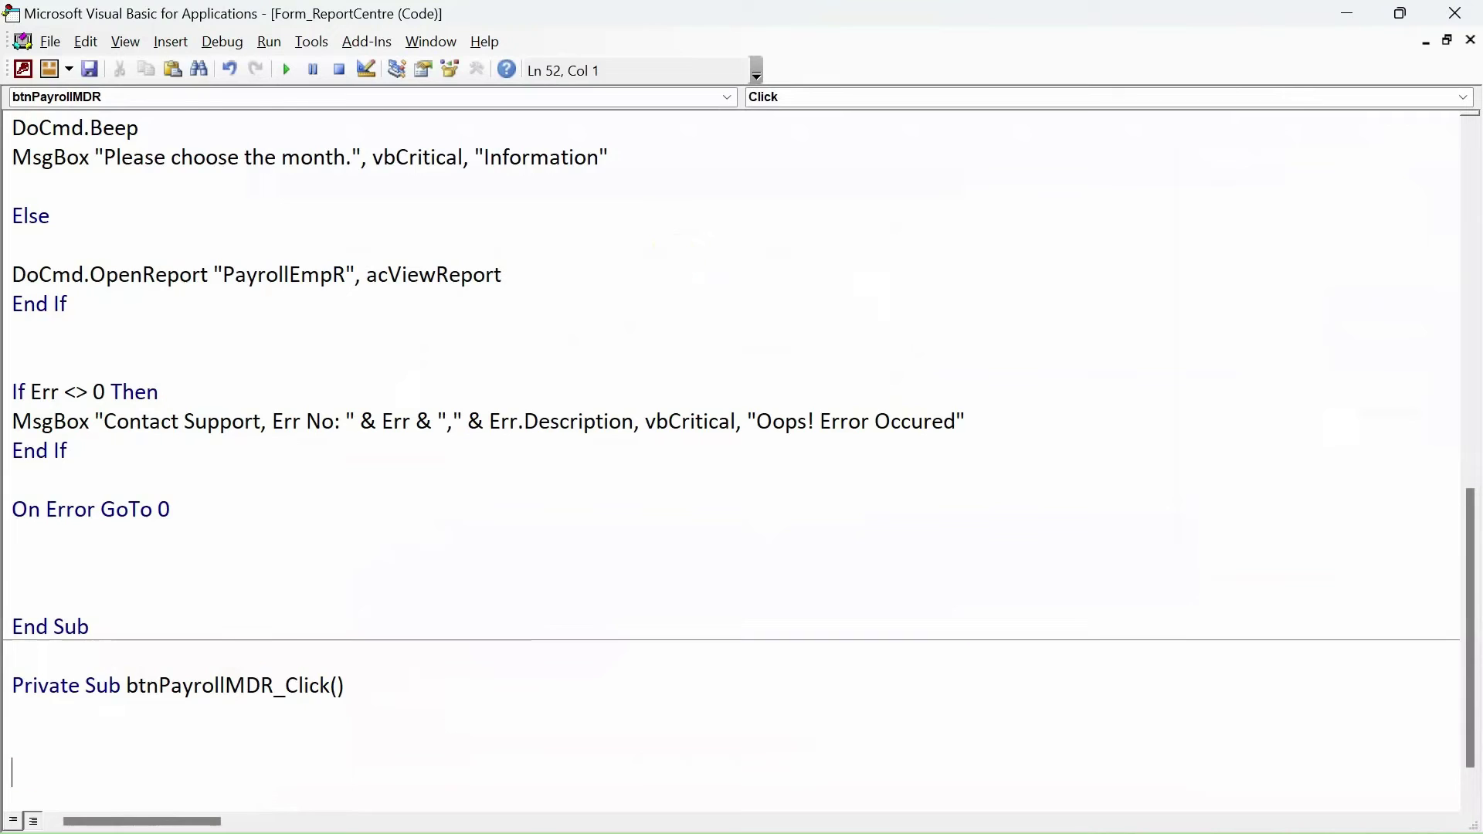
left_click_drag(252, 490, 12, 362)
left_click(111, 716)
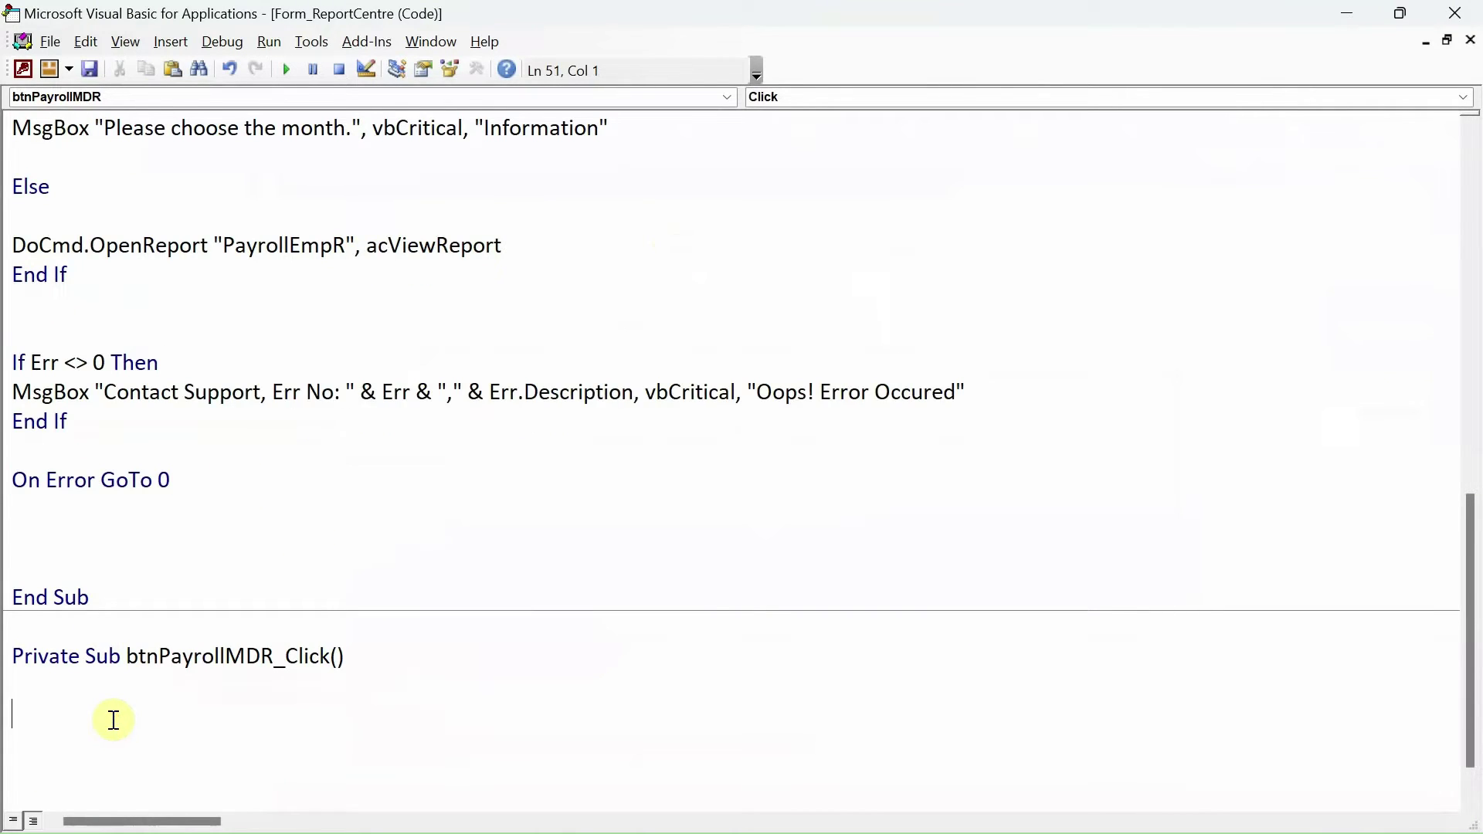
type("on error resume next")
key("Return")
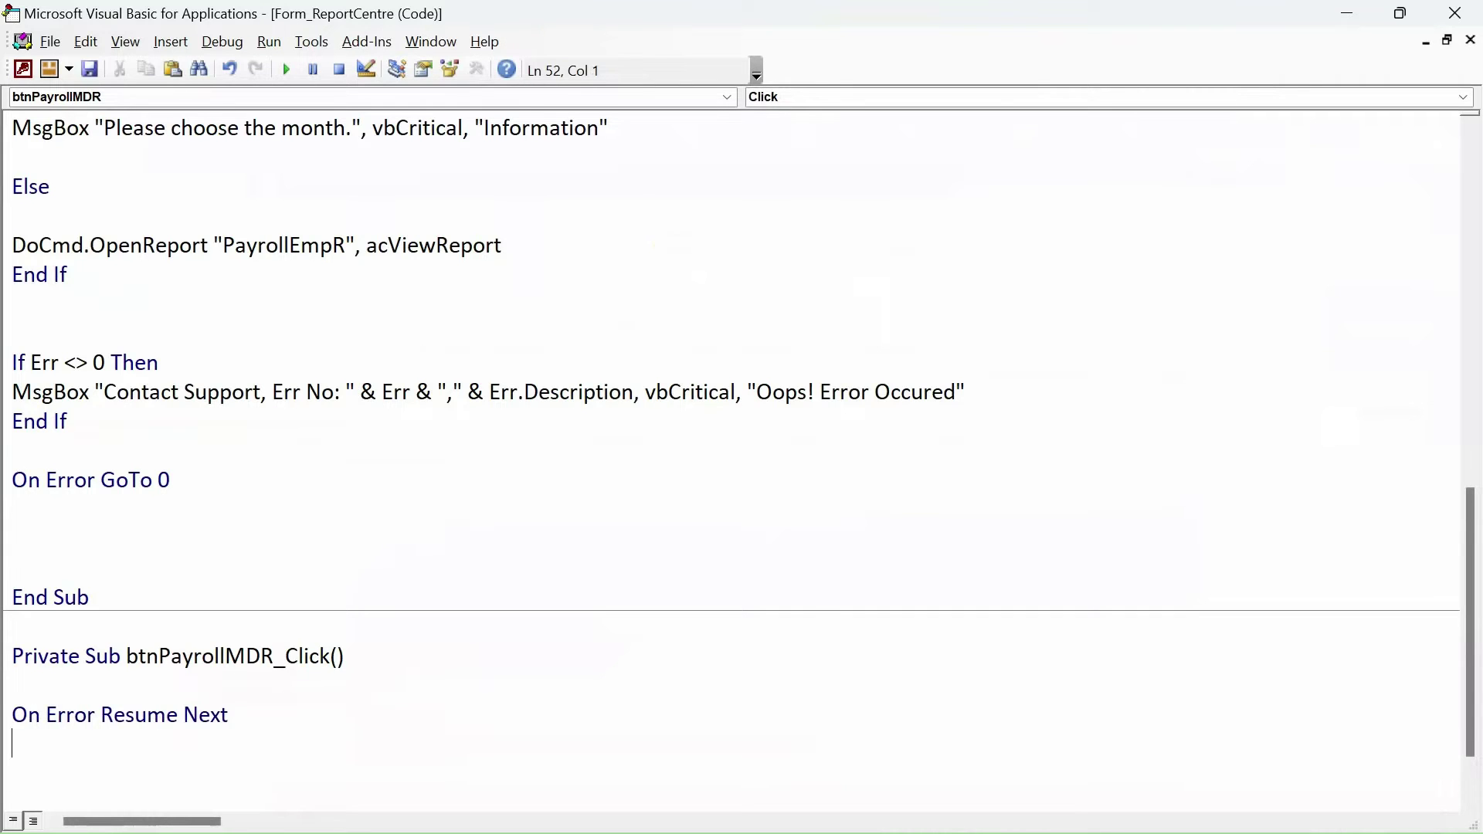
key("Return")
key("Return")
key("Return")
type("If Err <> 0 Then MsgBox \"Contact Support, Err No: \" & Err & \",\" & Err.Description, vbCritical, \"Oops! Error Occured\" End If  On Error GoTo 0")
key("alt+F11")
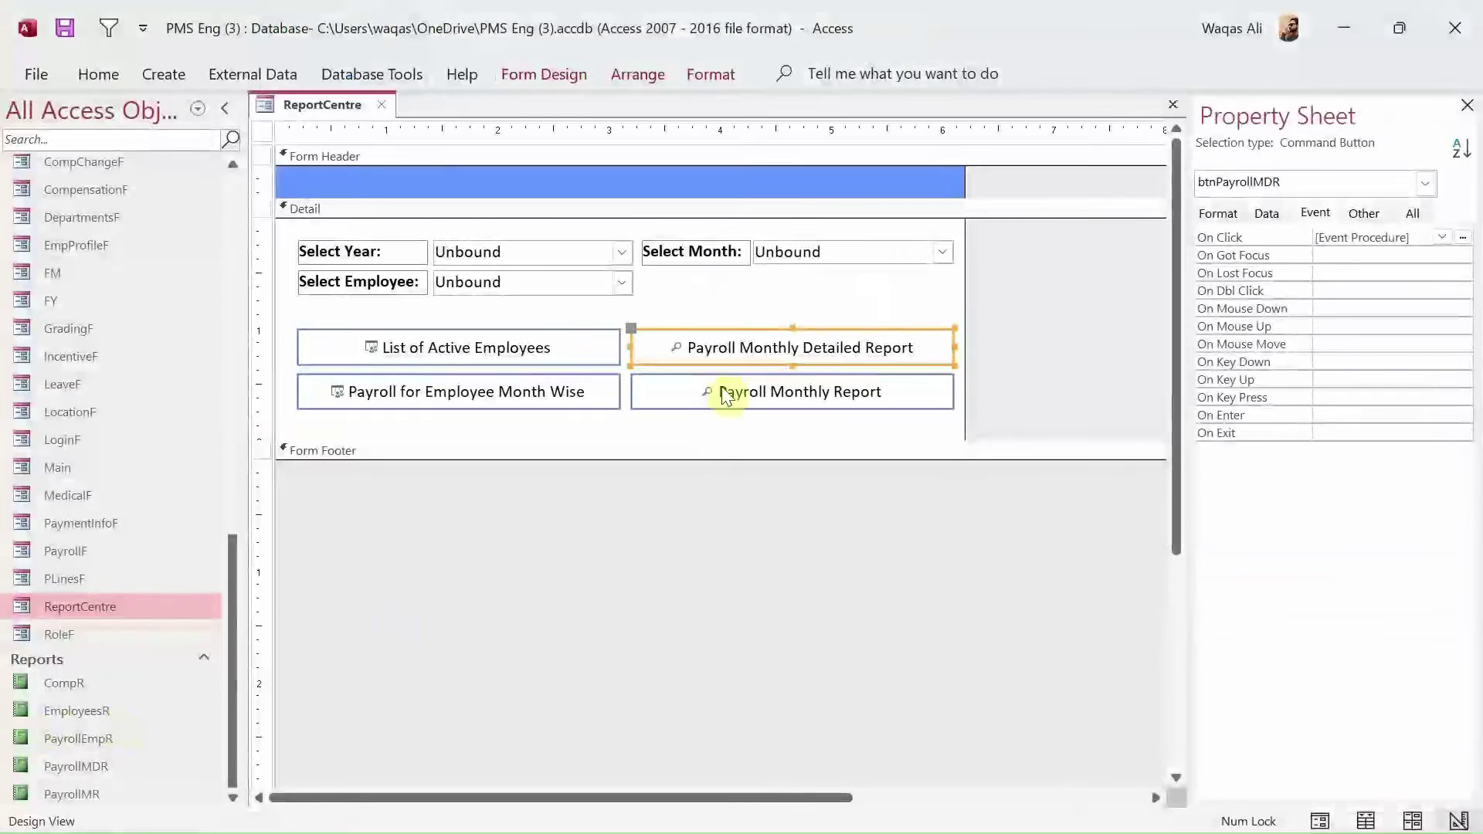
left_click(103, 765)
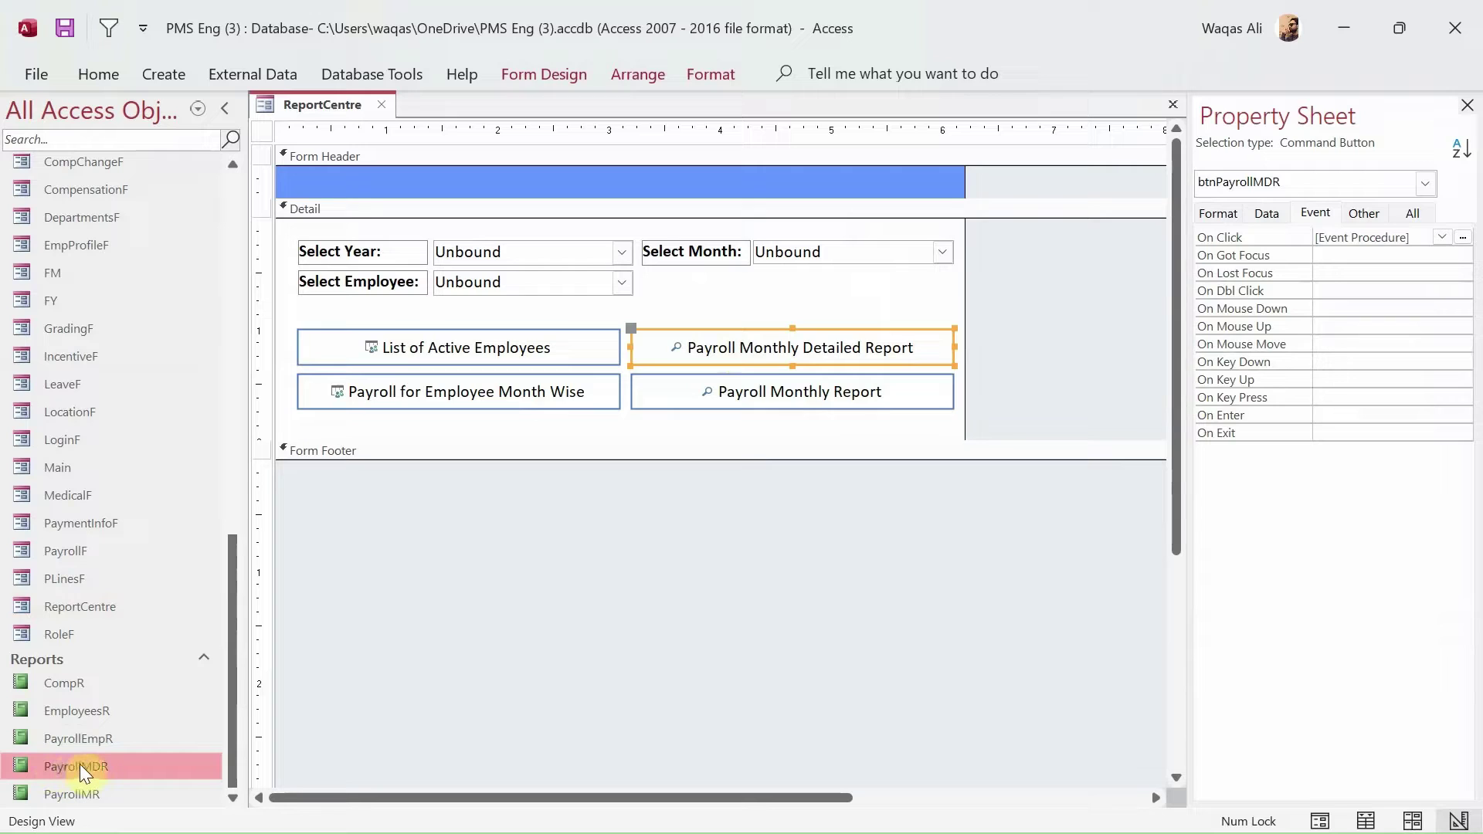
key("alt+F11")
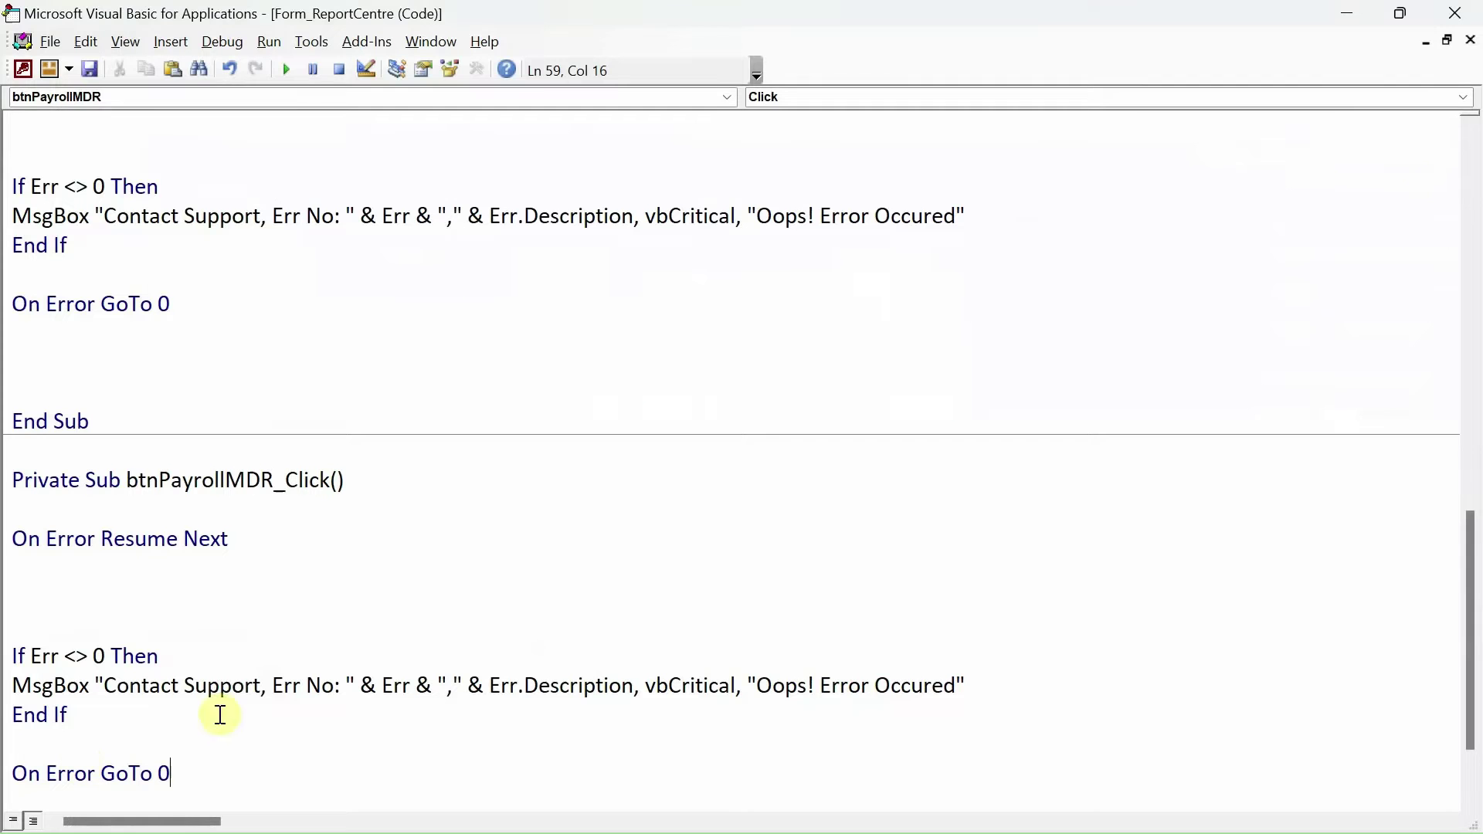
Step: Add If IsNull(Me.cboFY.Value) = True with DoCmd.Beep and MsgBox "Please choose the year."
left_click(137, 591)
type("if isnull(")
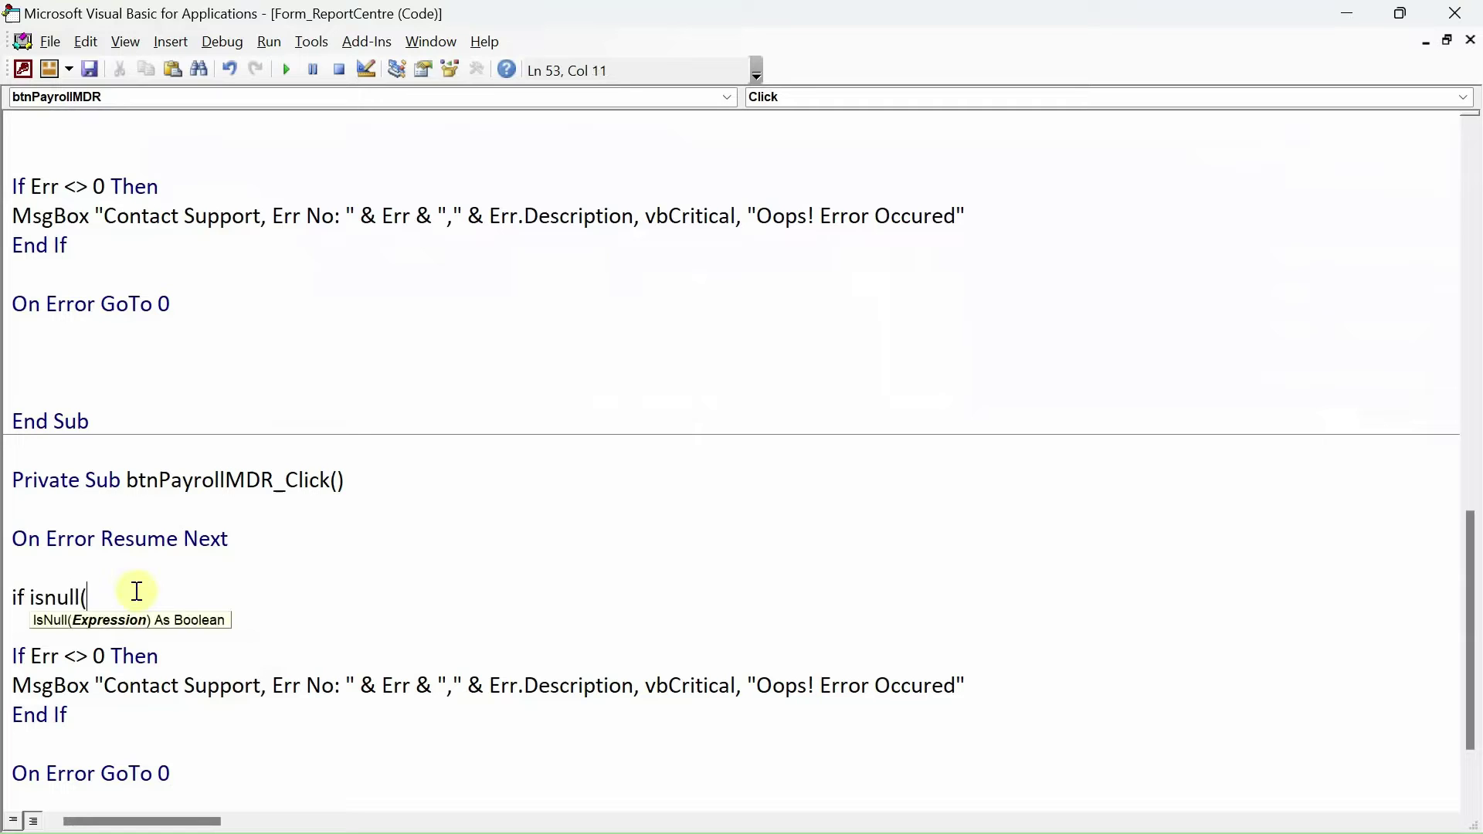
type("me.cboFY.v")
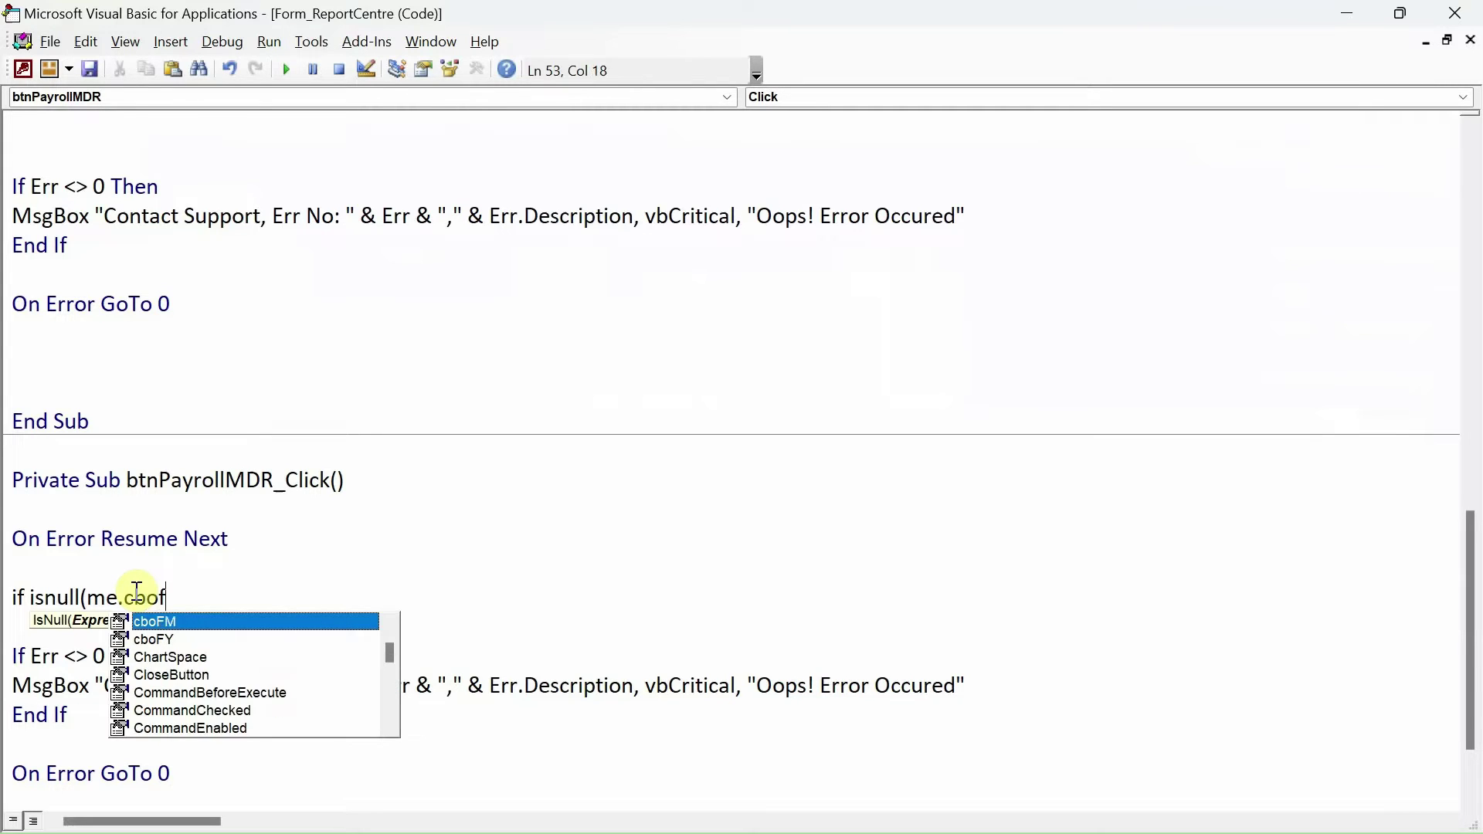
type("alu)")
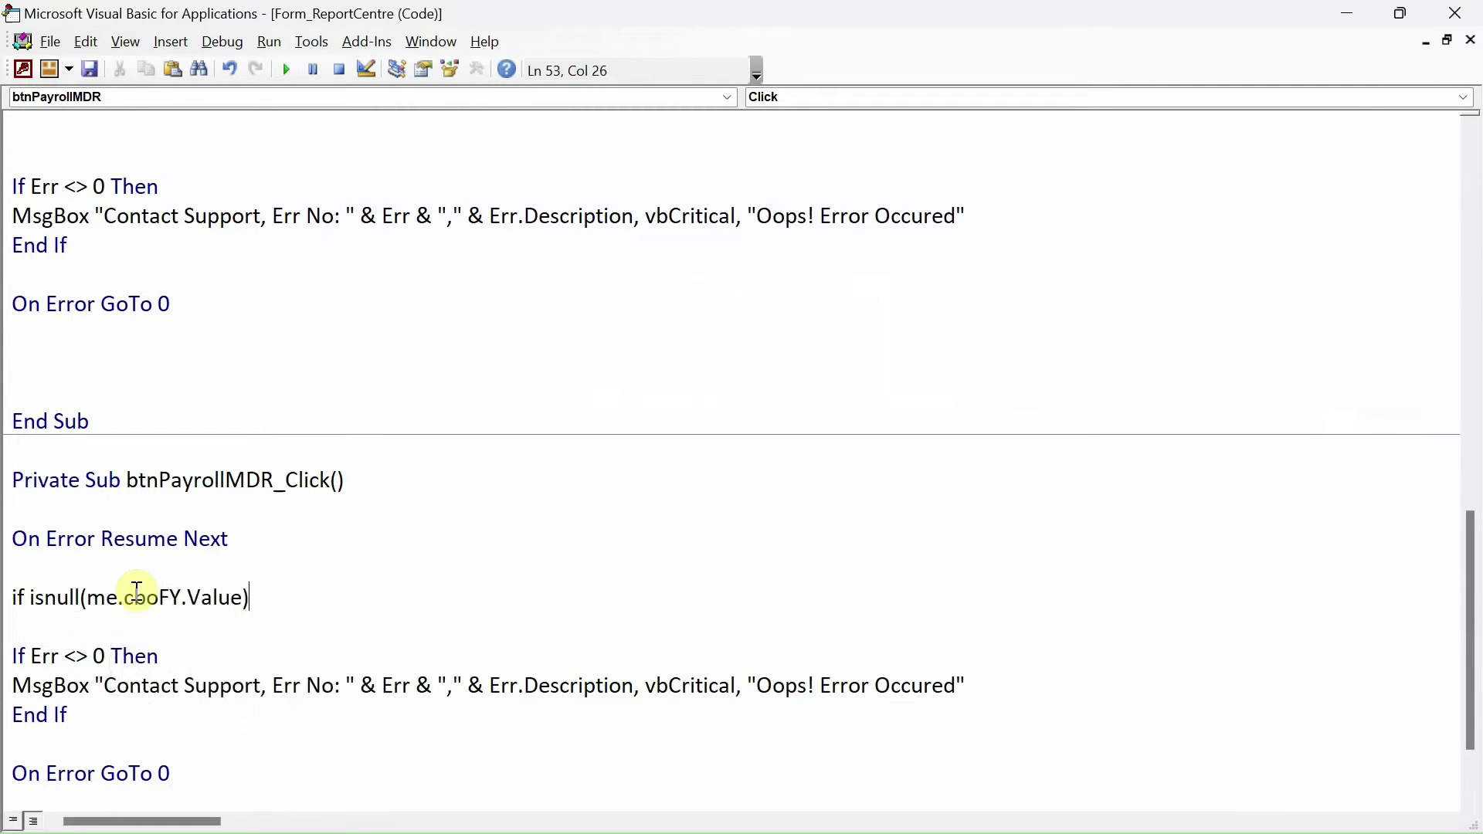
type(" =True ")
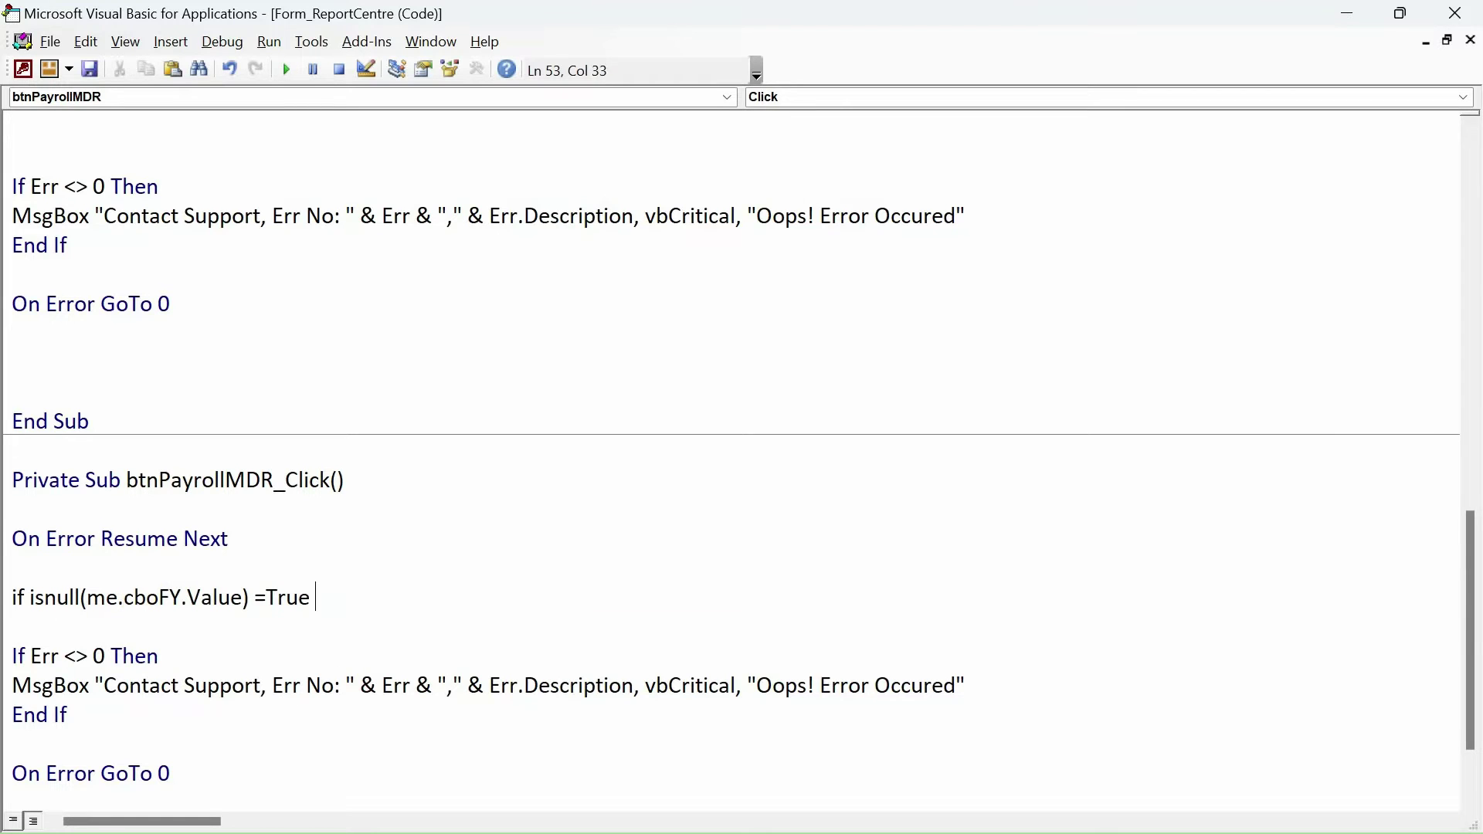
type("then")
key("Return")
type("docmd")
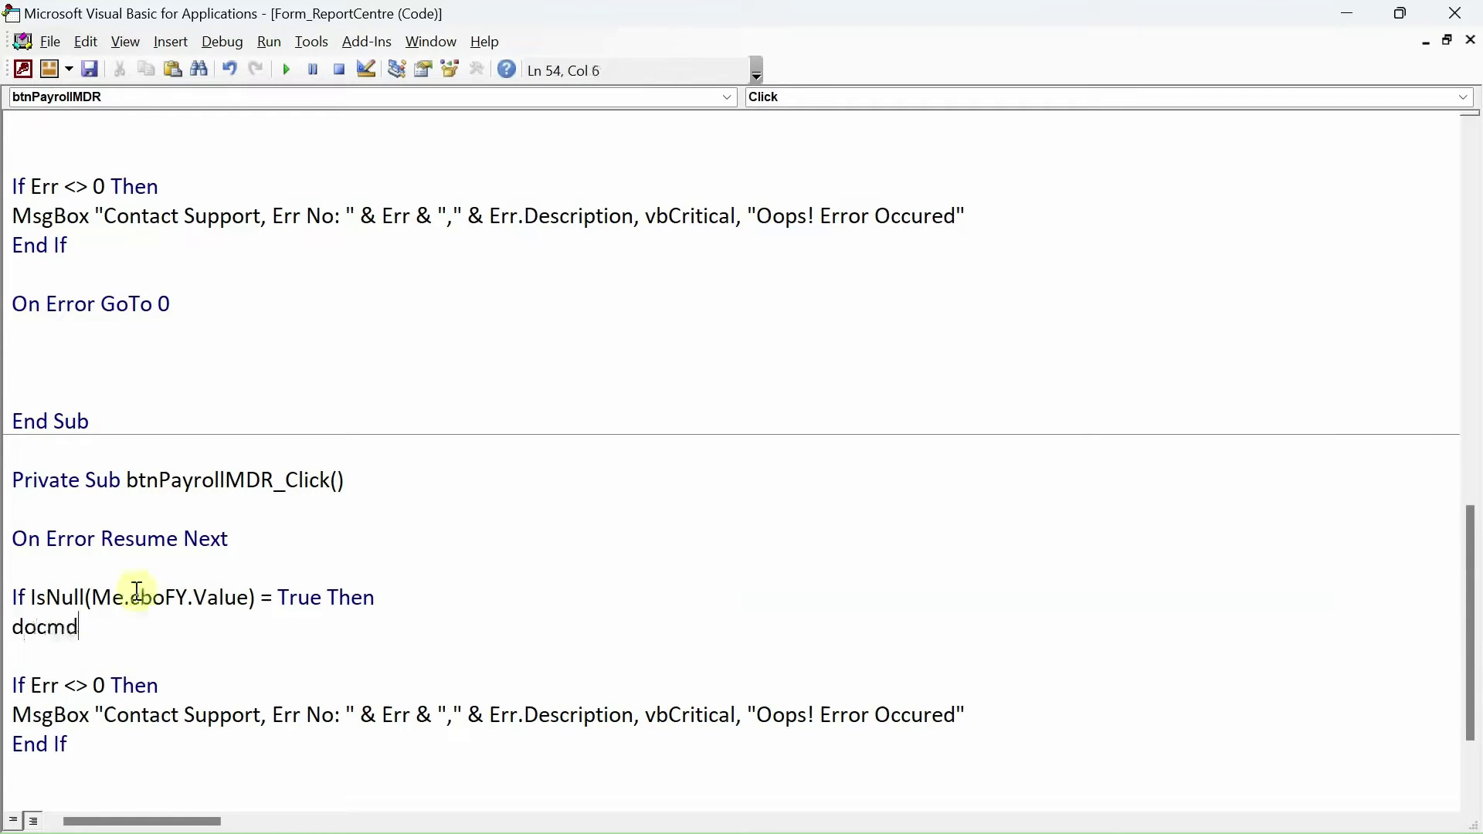
type(".b")
key("Tab")
key("Return")
type("msgbox")
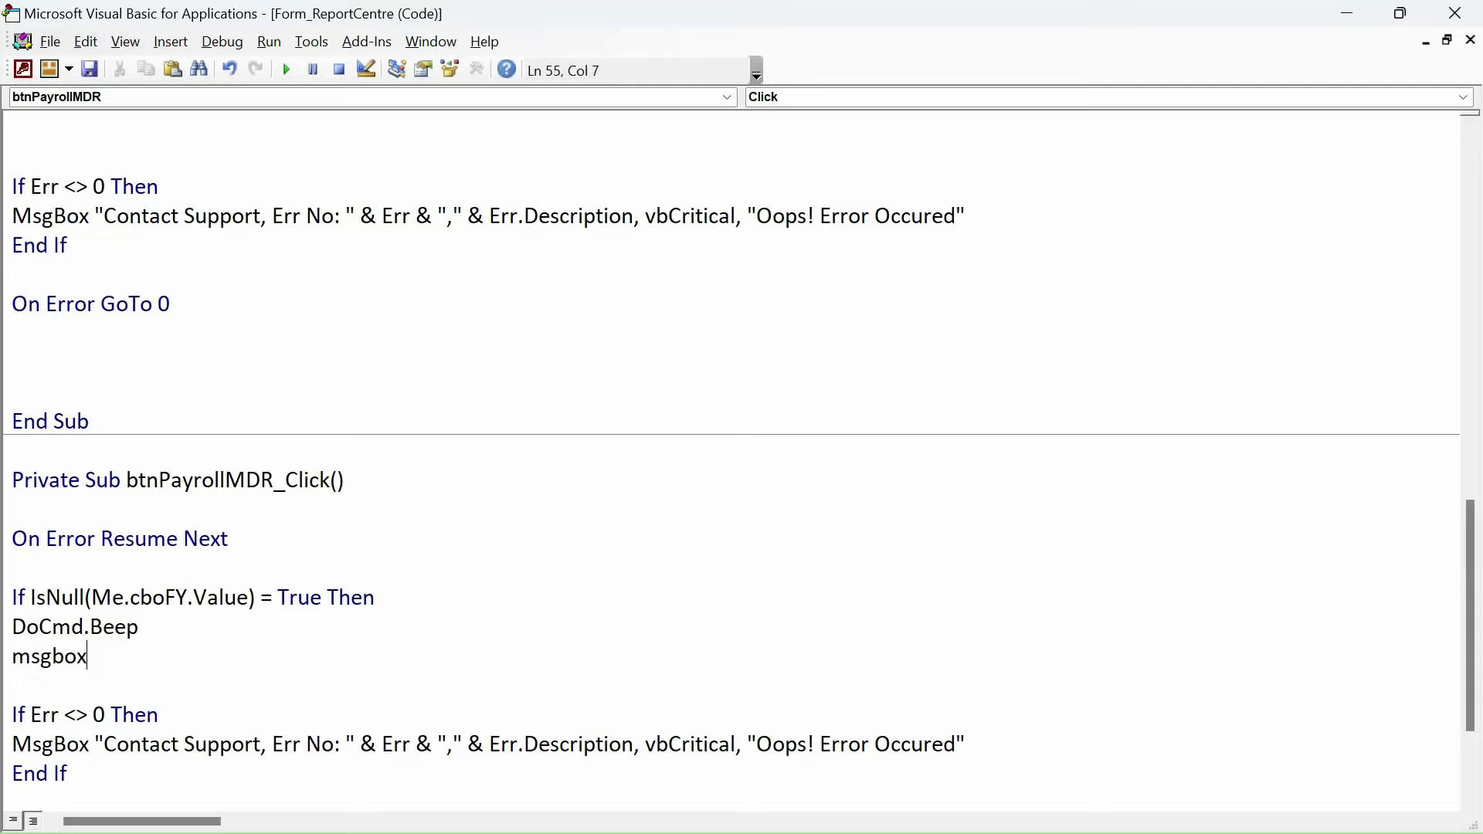
type(" \"Please cho")
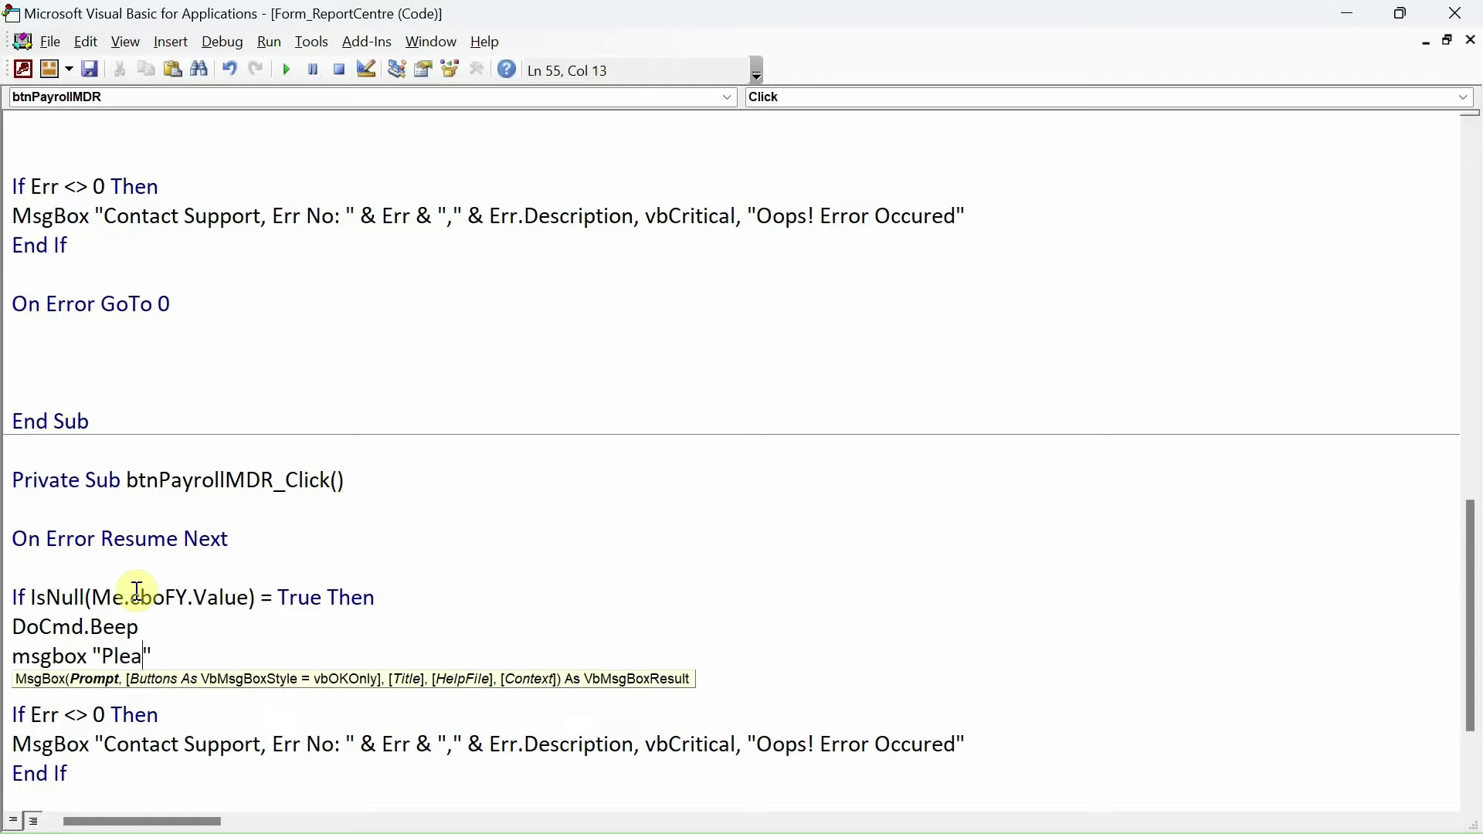
type("ose ")
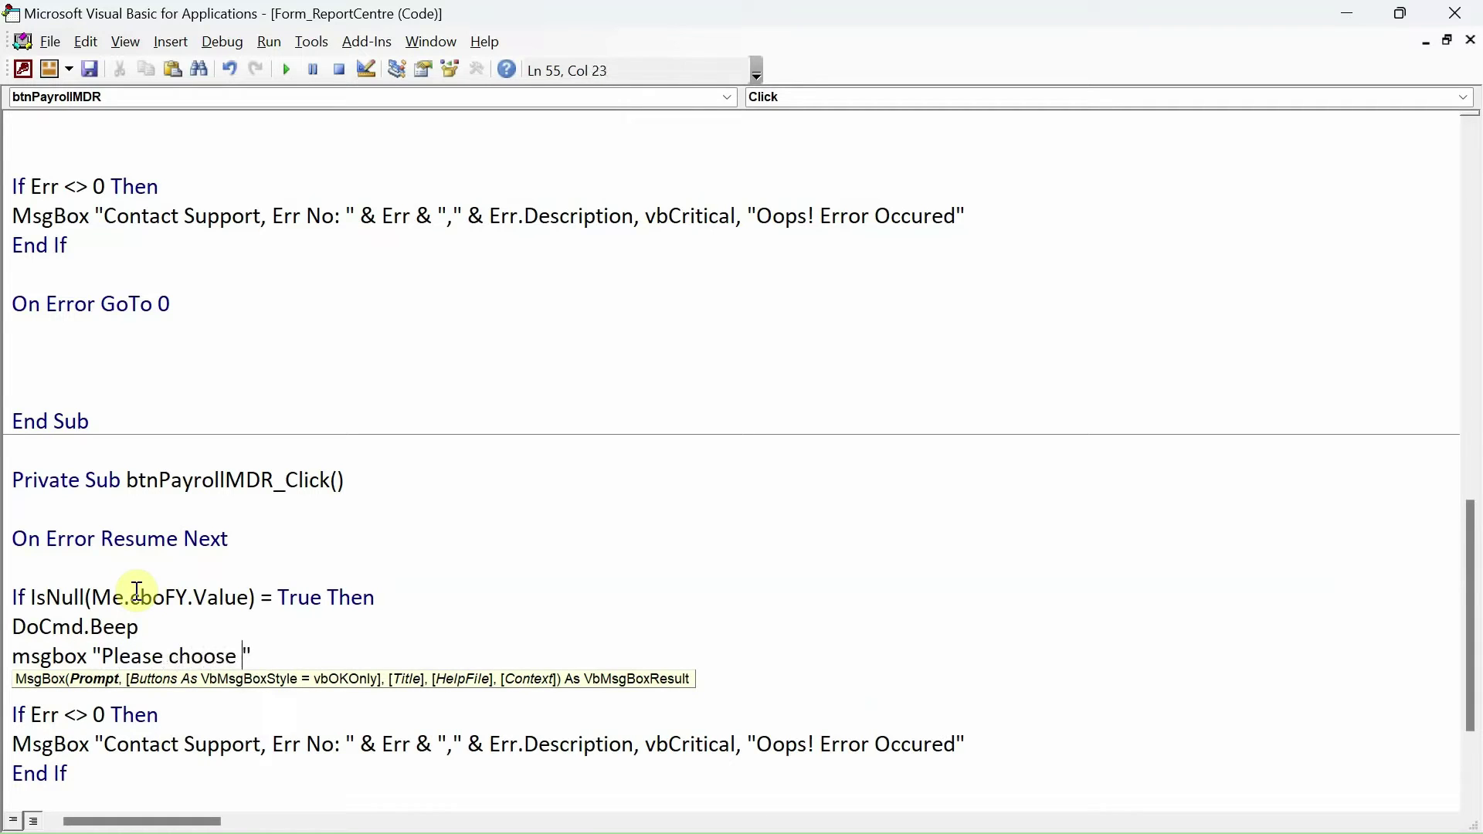
type("the year.\",")
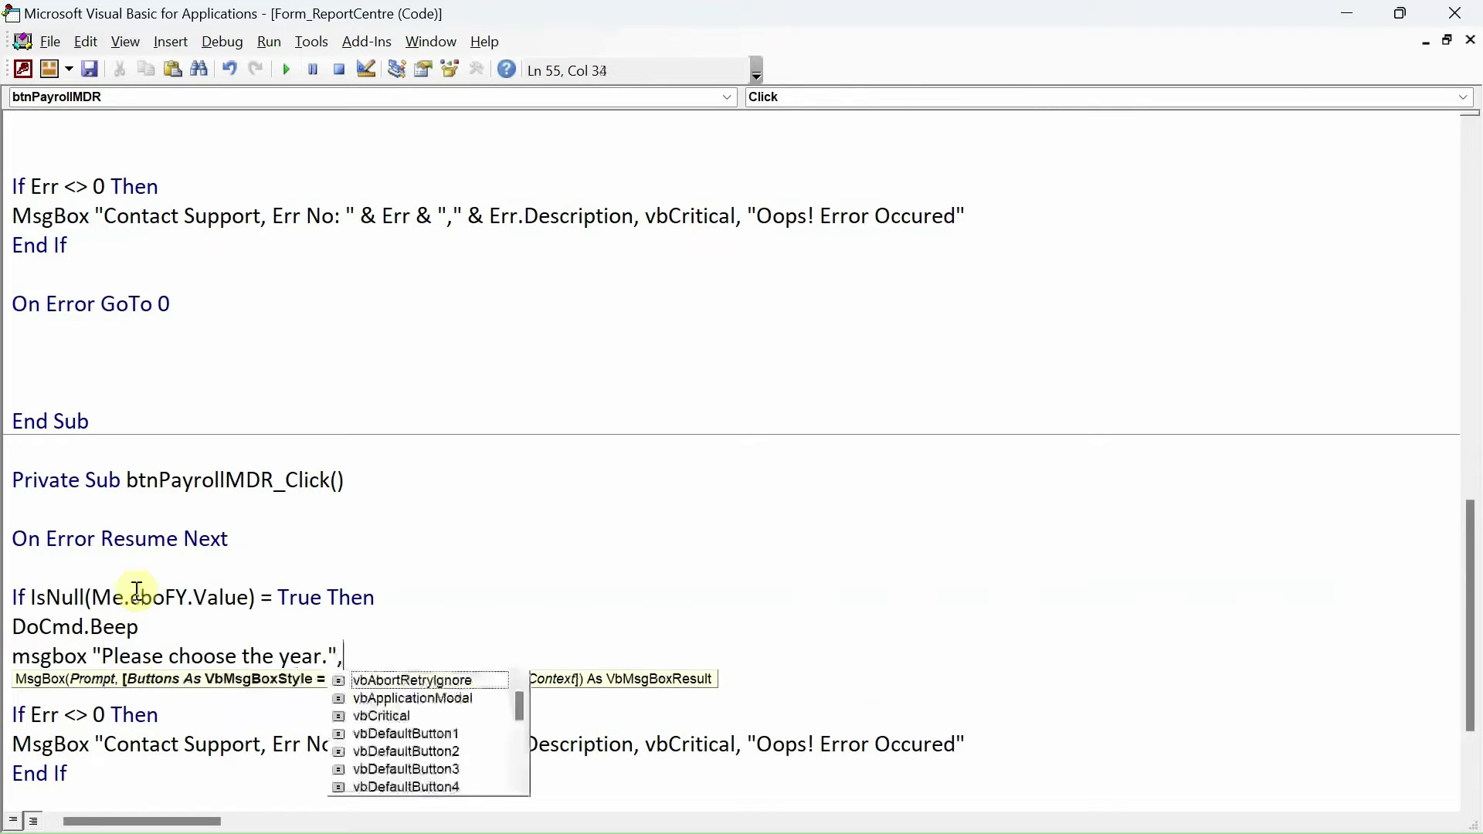
type(" vbcr.")
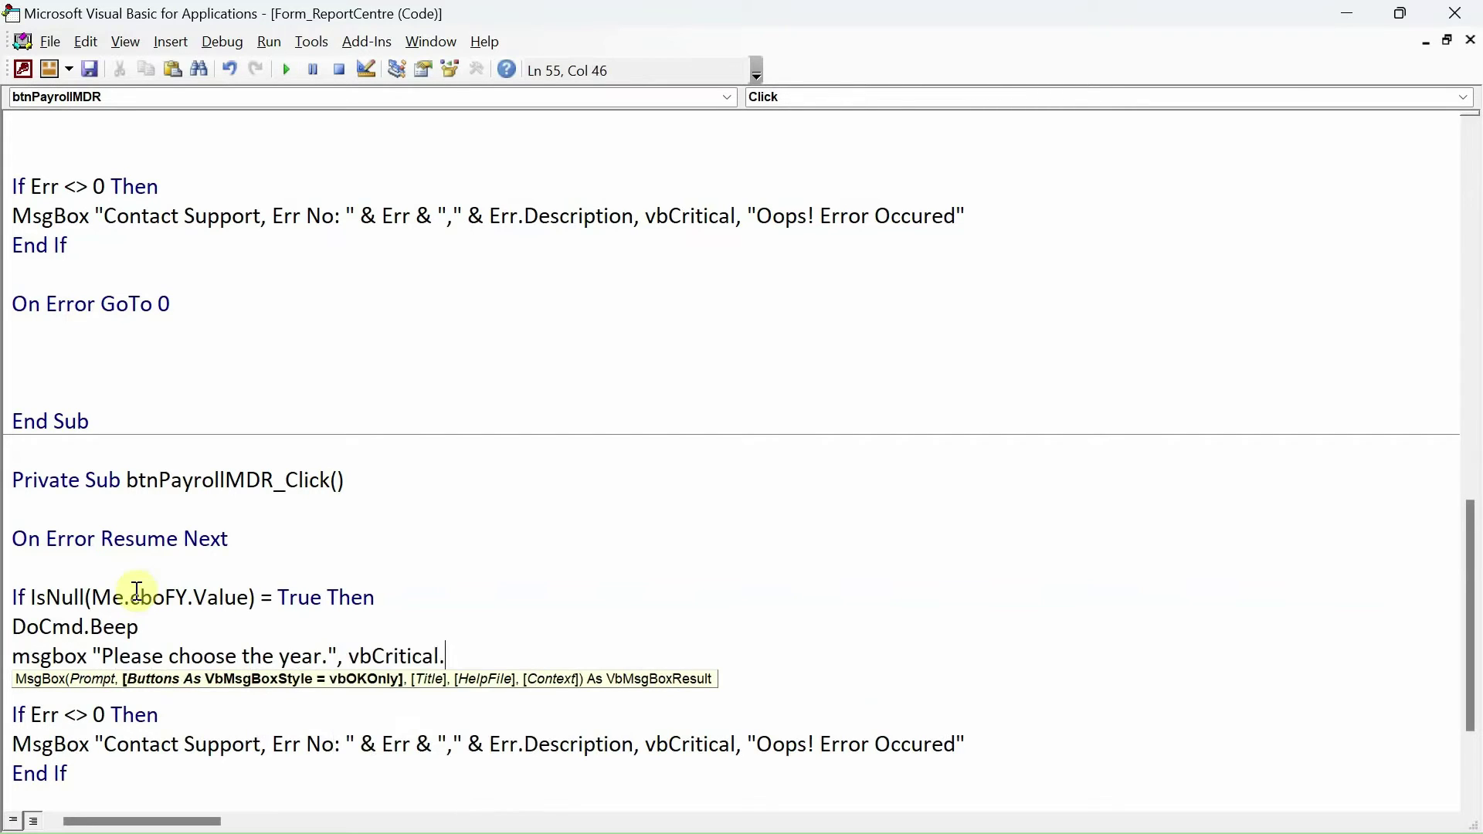
type(", \"\"")
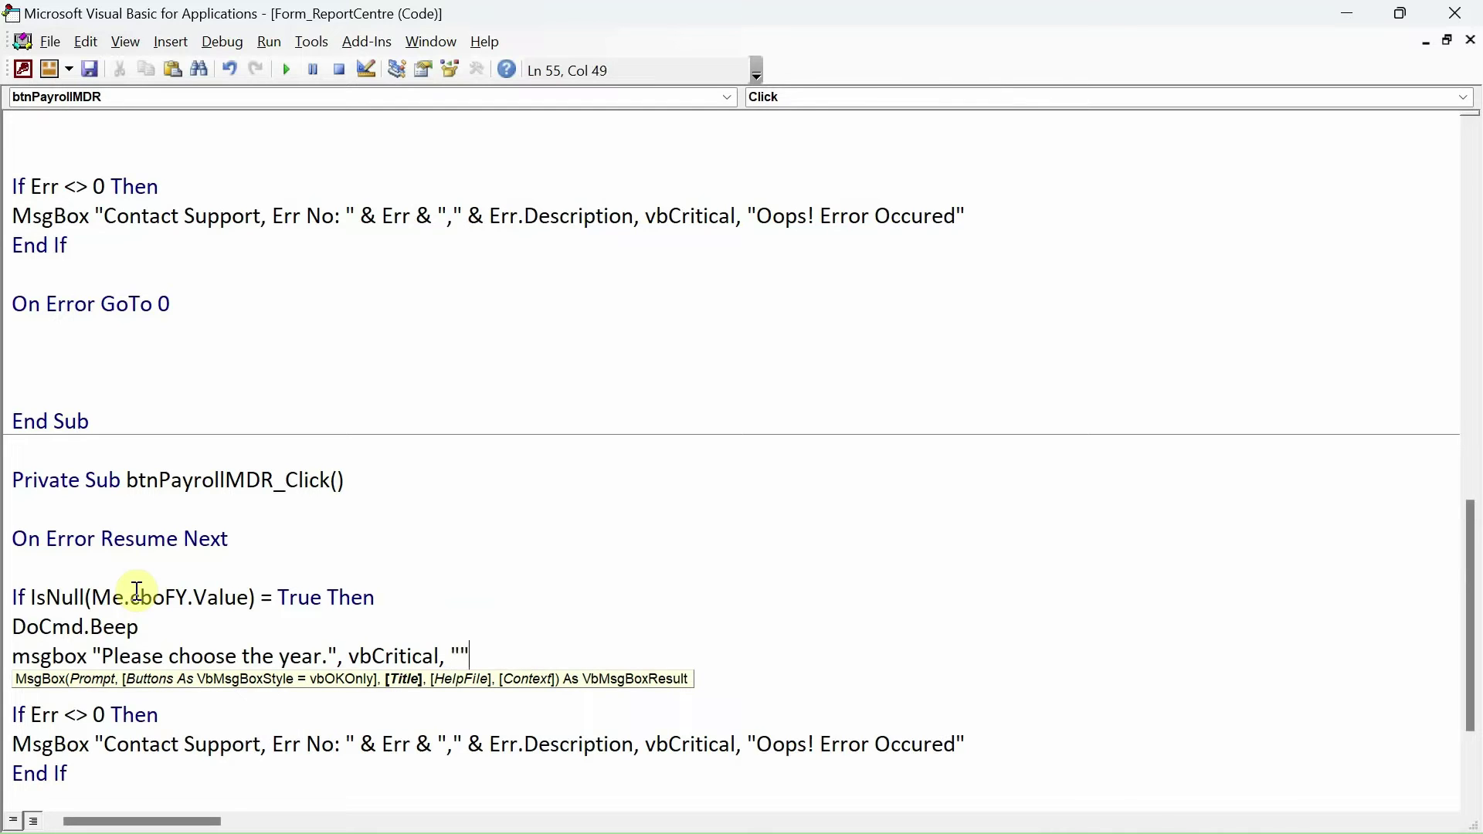
type("Information")
key("Down")
key("Return")
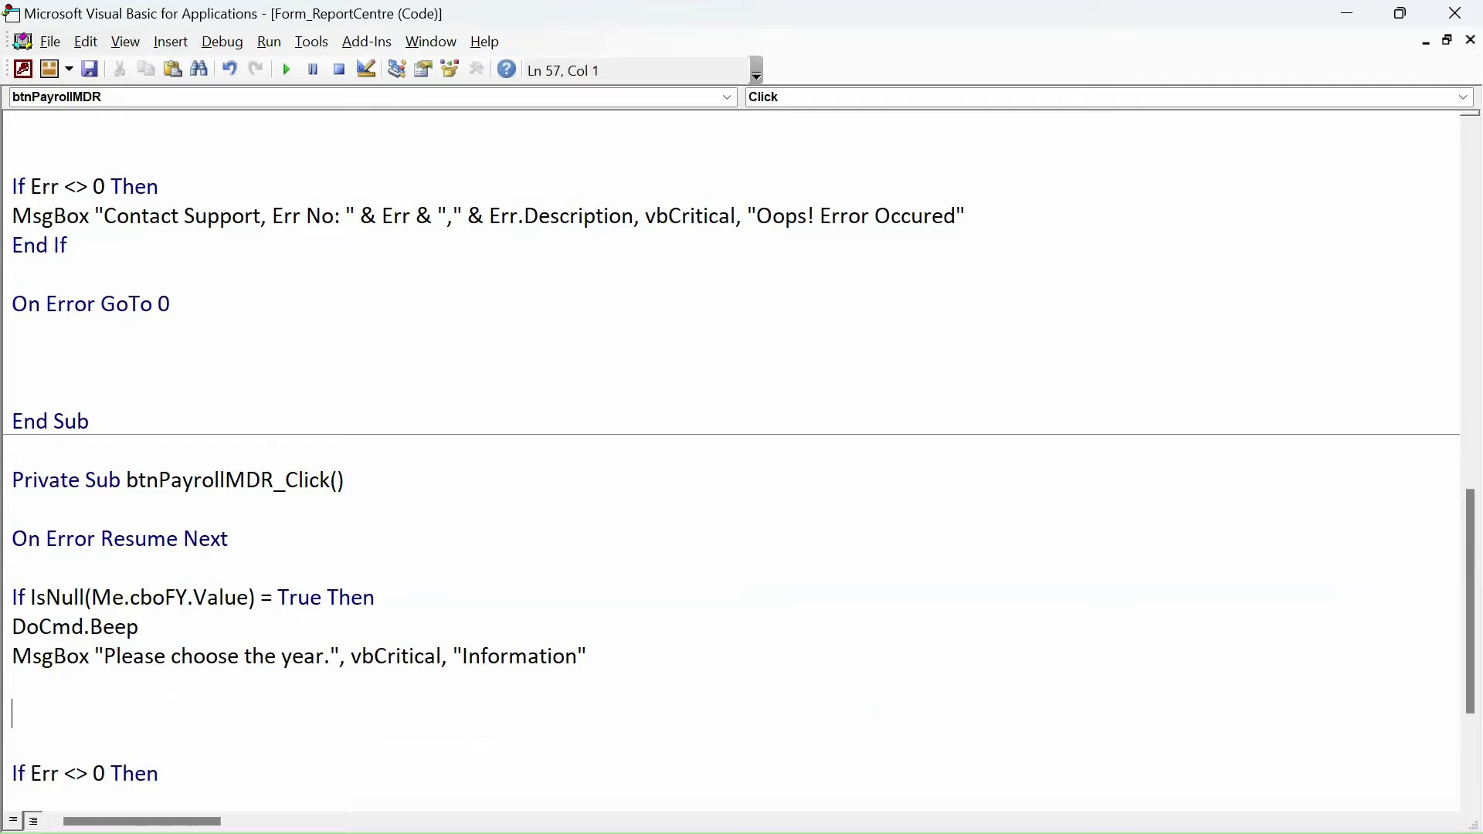
key("Return")
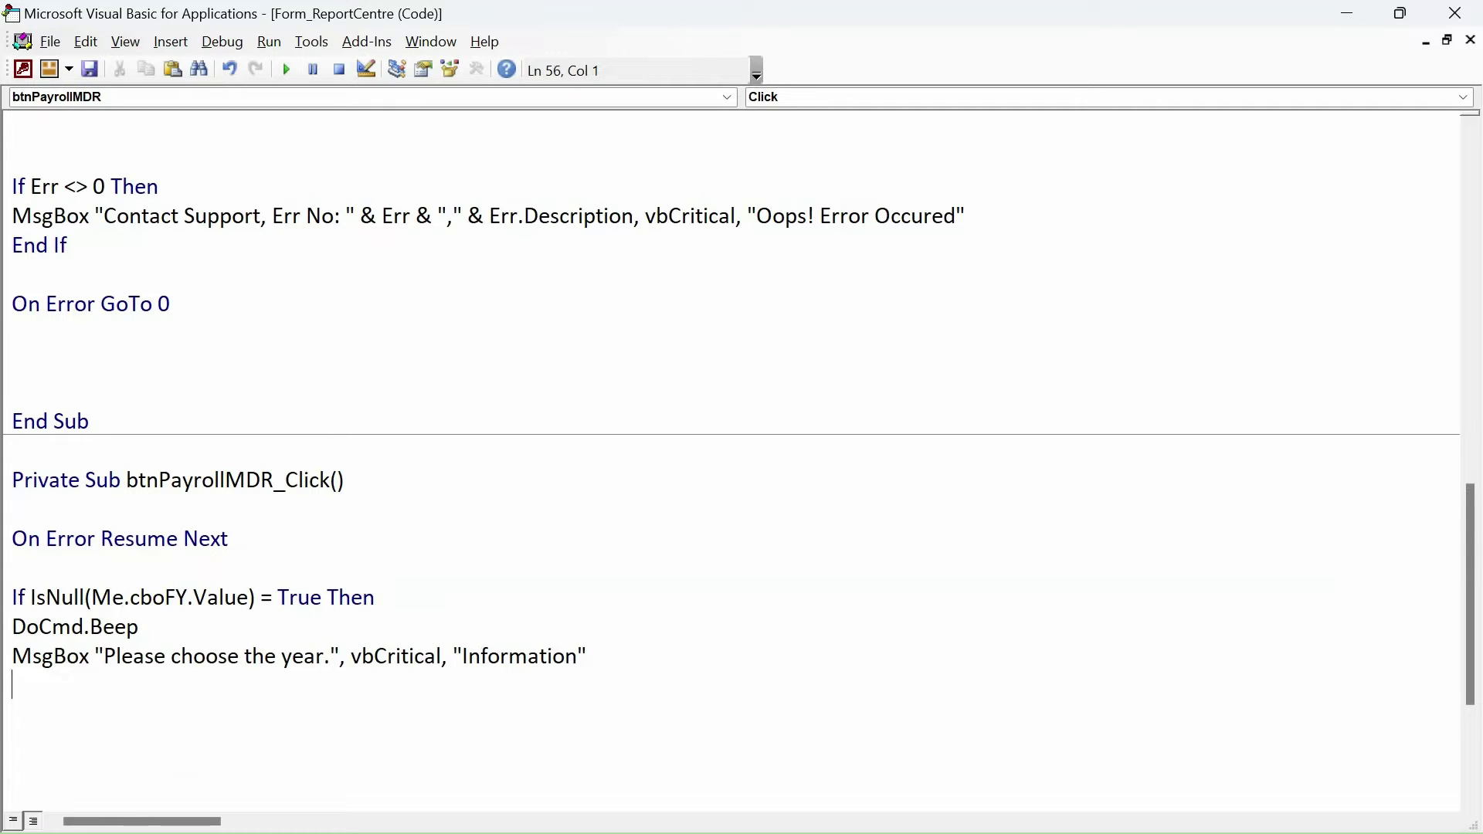
Step: Copy the year check into an ElseIf for cboFM with the message changed to 'month'
left_click_drag(12, 598, 11, 672)
key("ctrl+c")
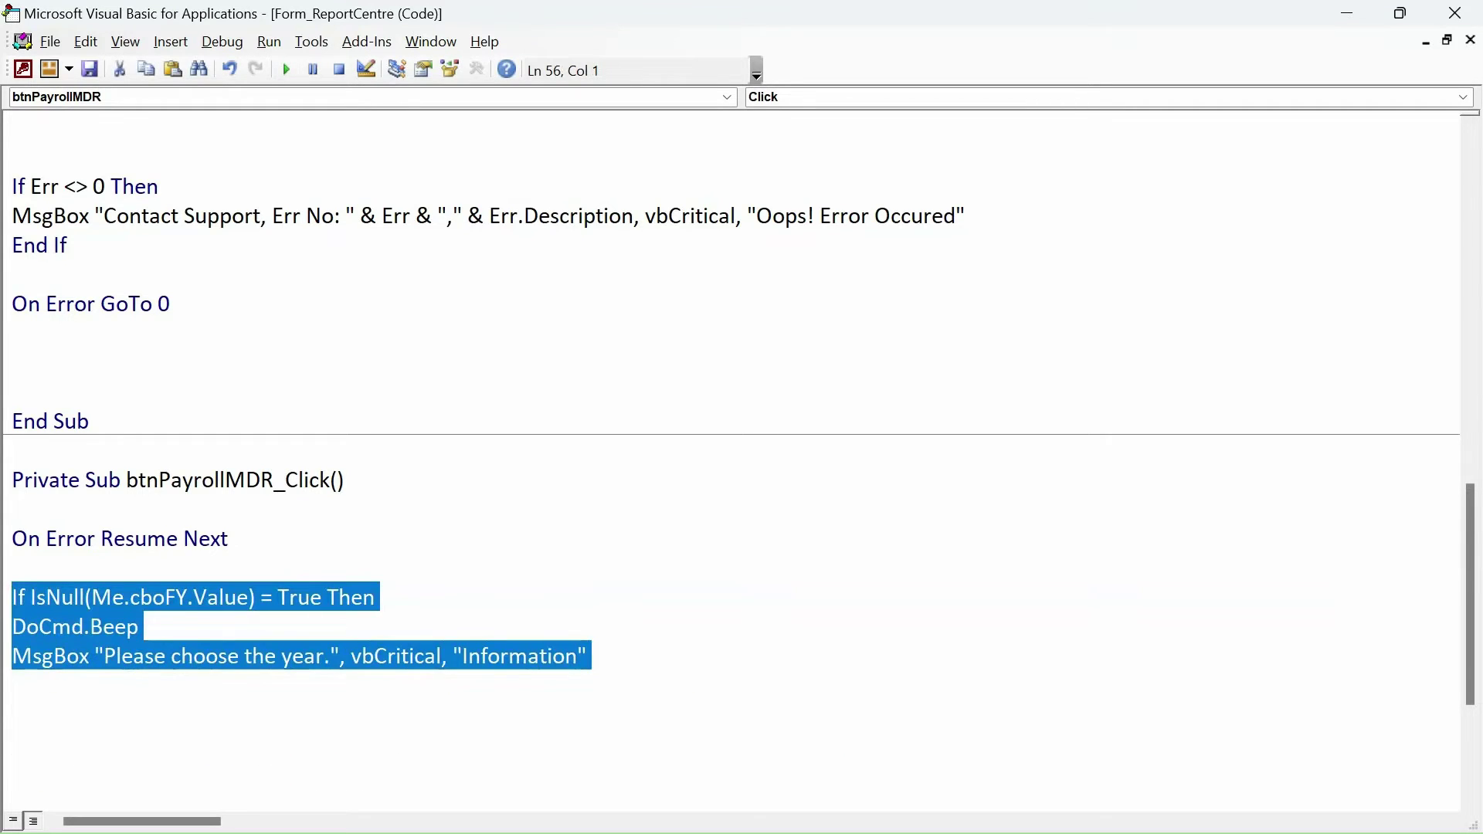
left_click(12, 686)
type("els")
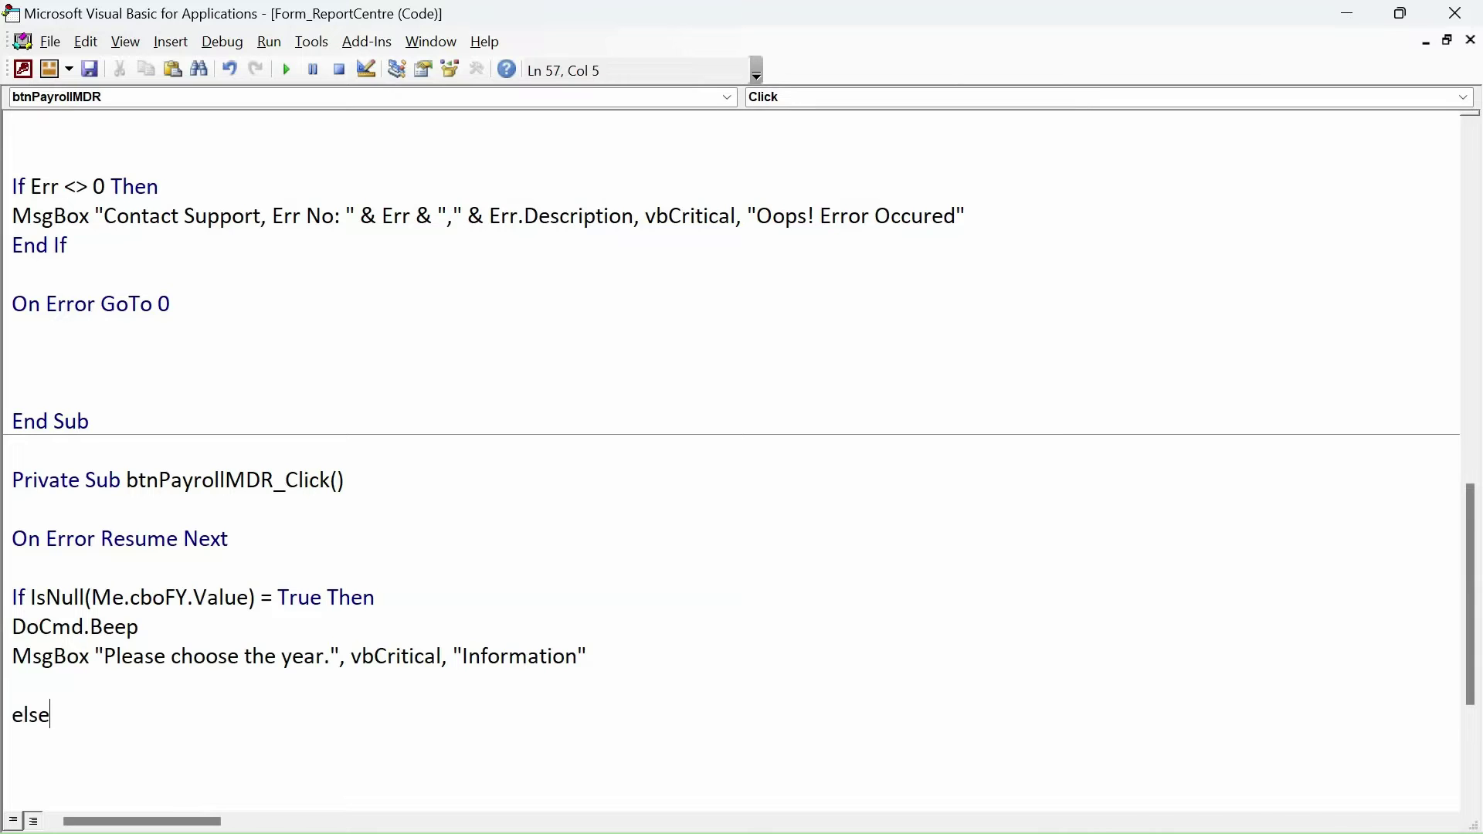
type("e")
key("ctrl+v")
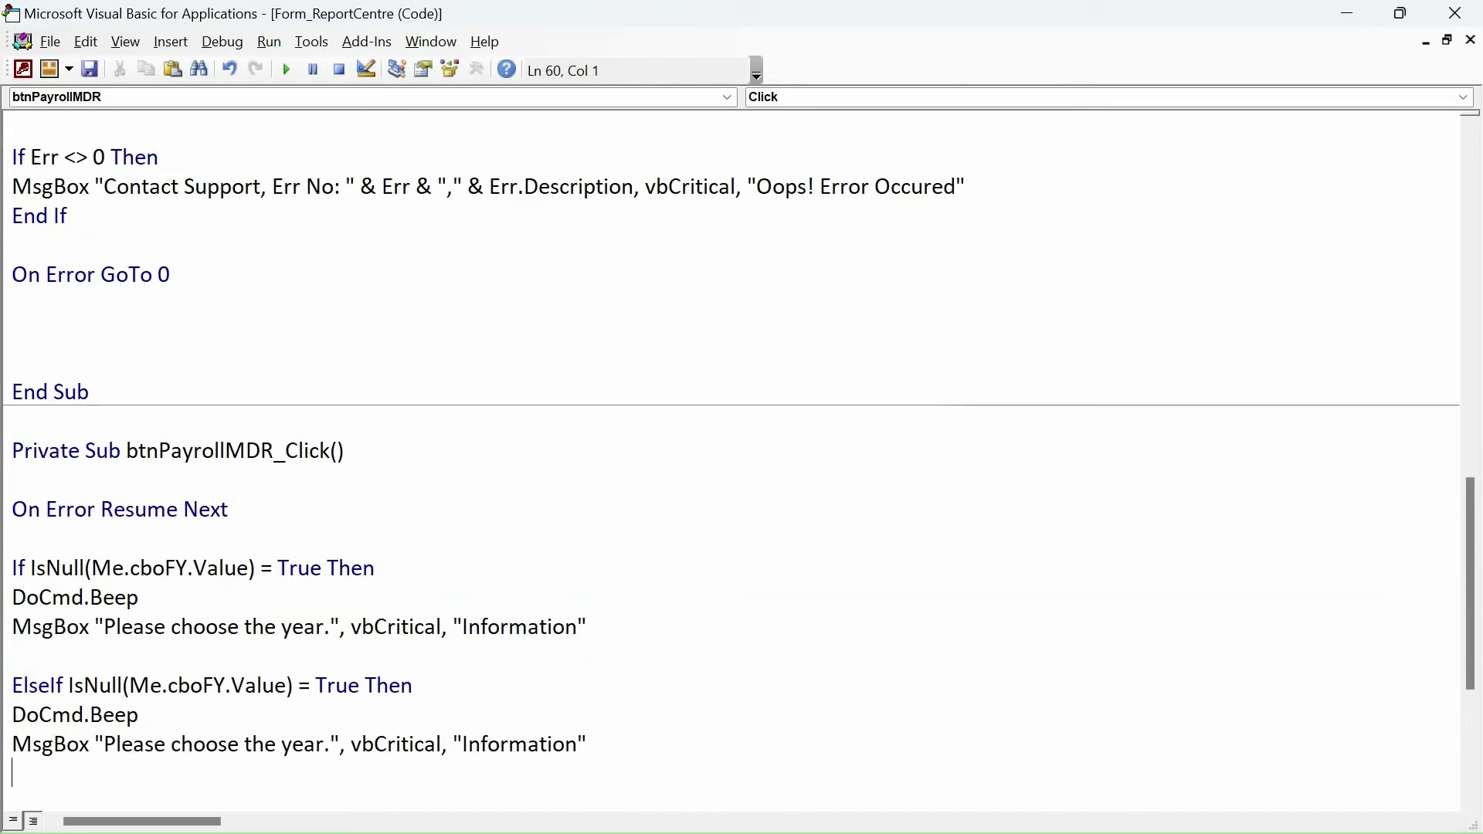
double_click(199, 693)
key("BackSpace")
type("c")
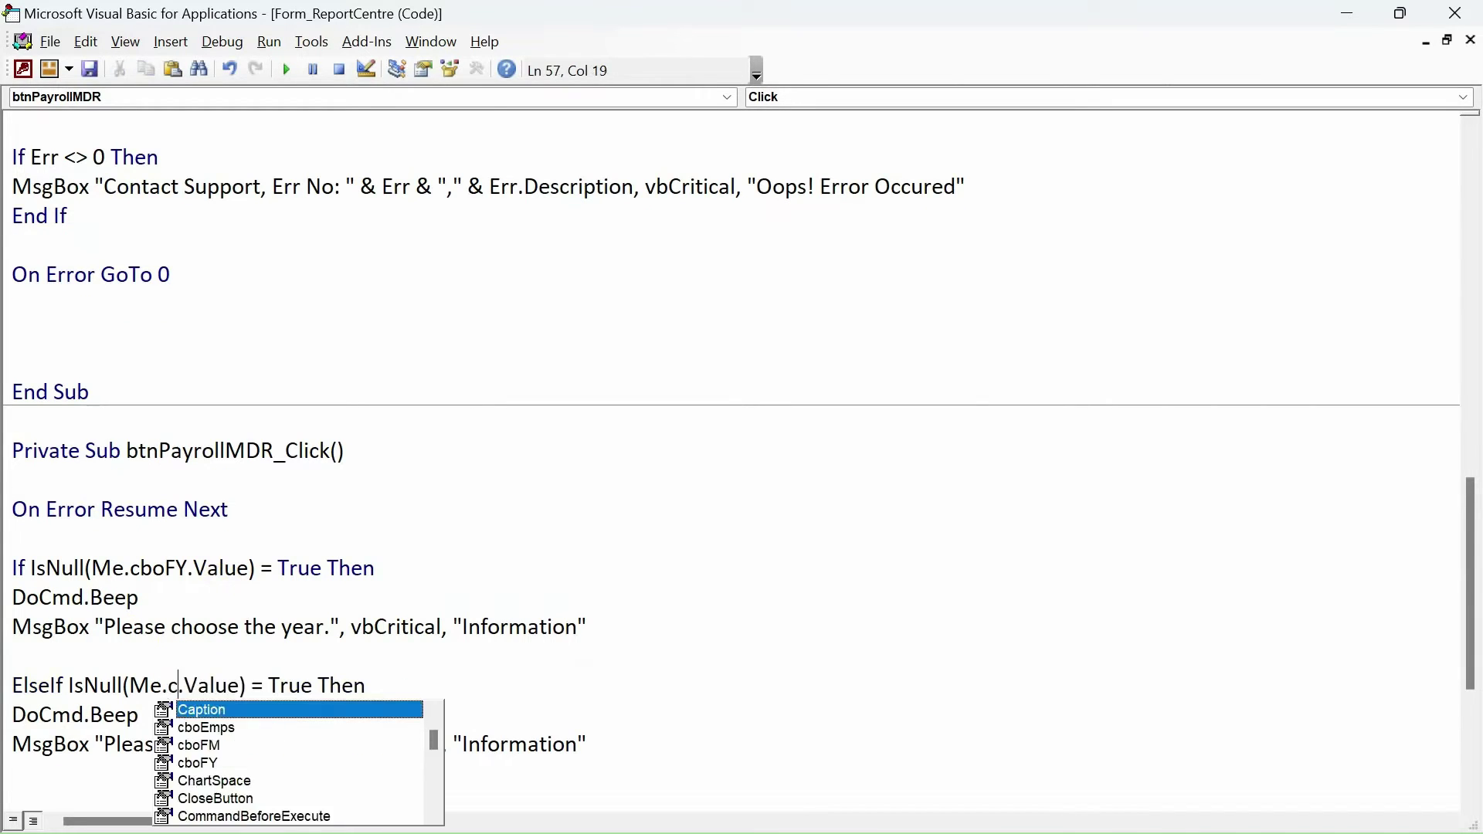
type("bom")
key("BackSpace")
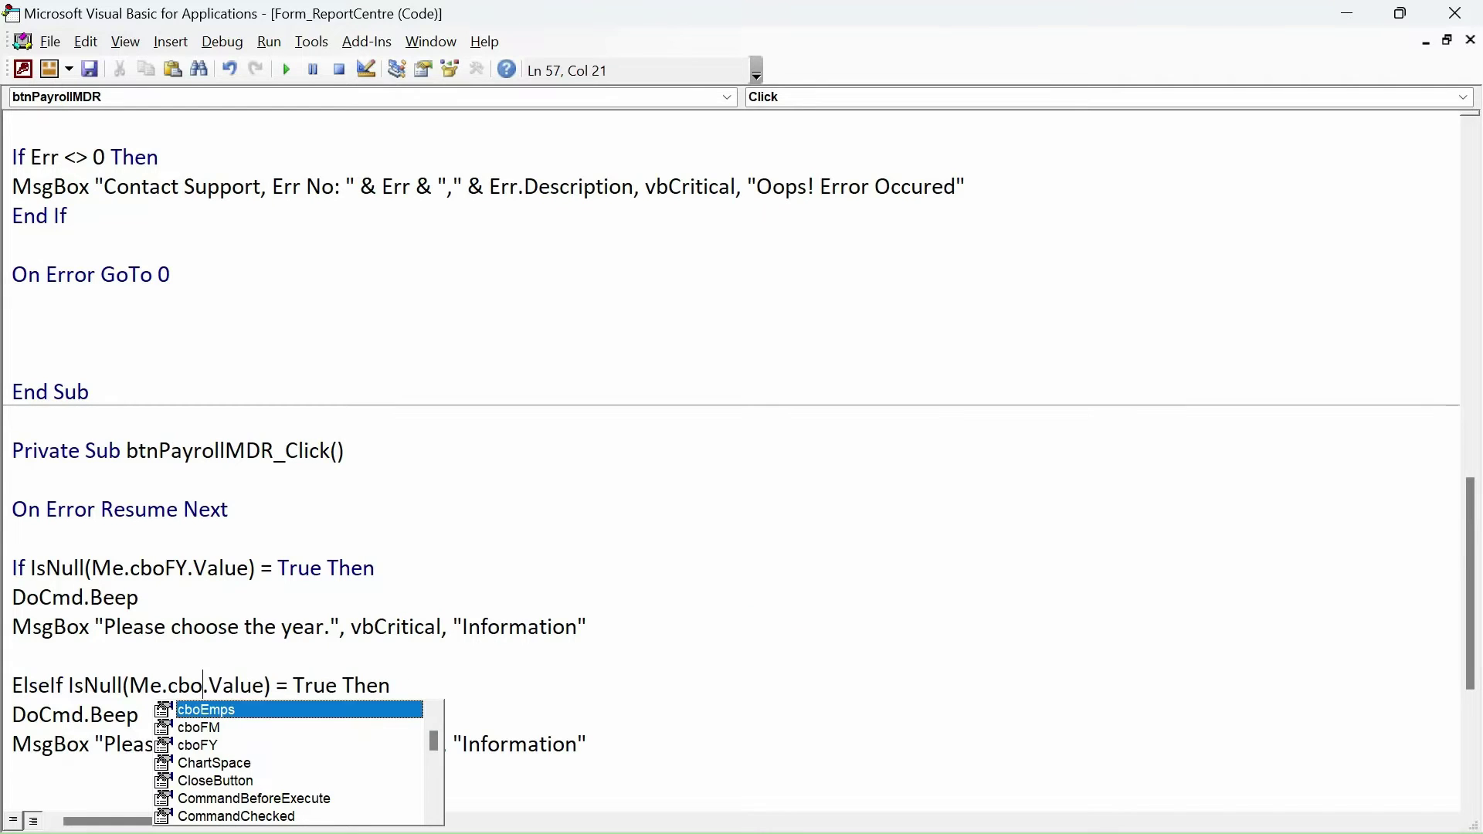
key("Down")
key("Tab")
left_click(311, 761)
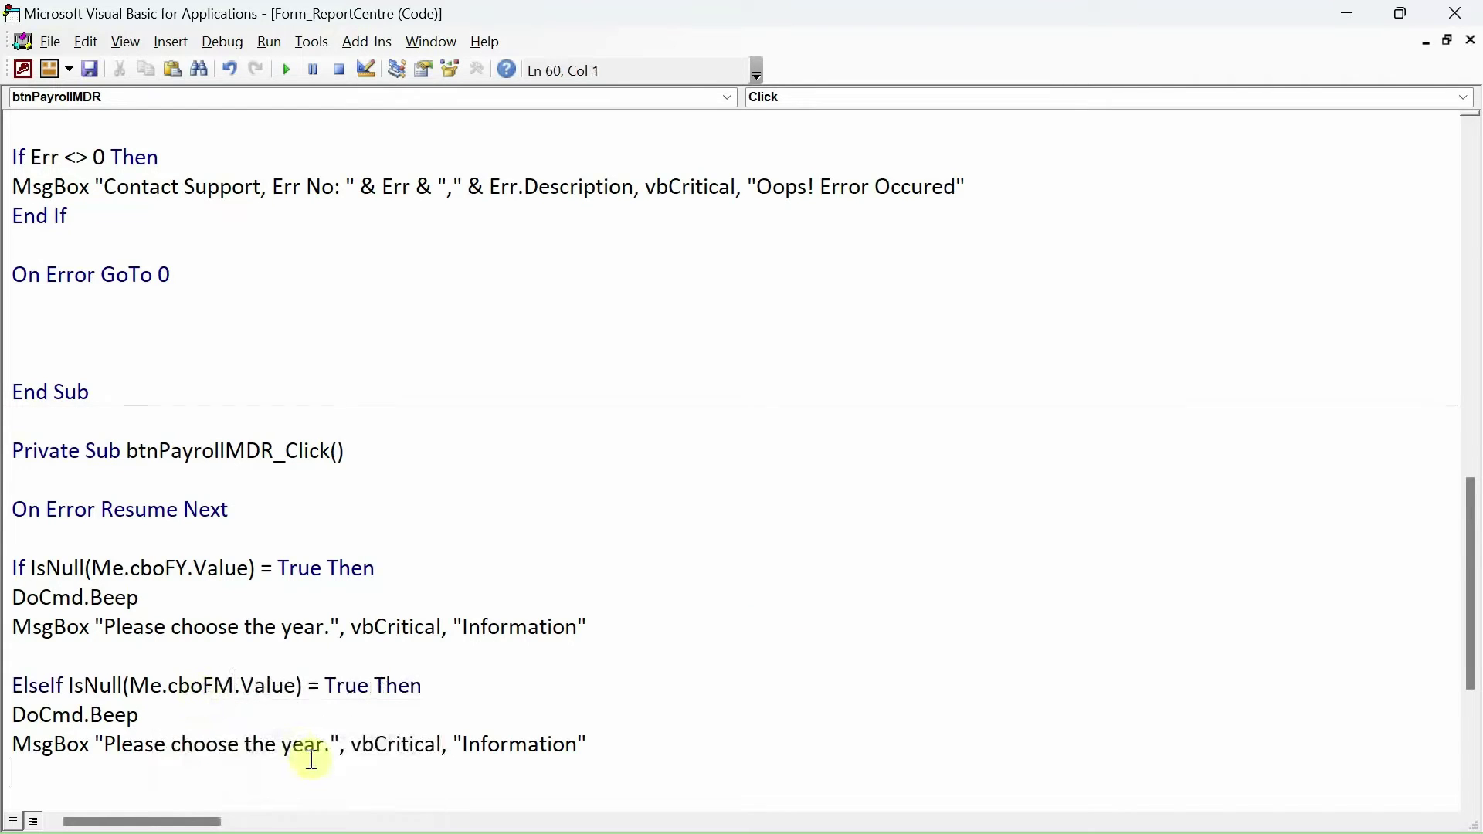
double_click(309, 746)
type("mon")
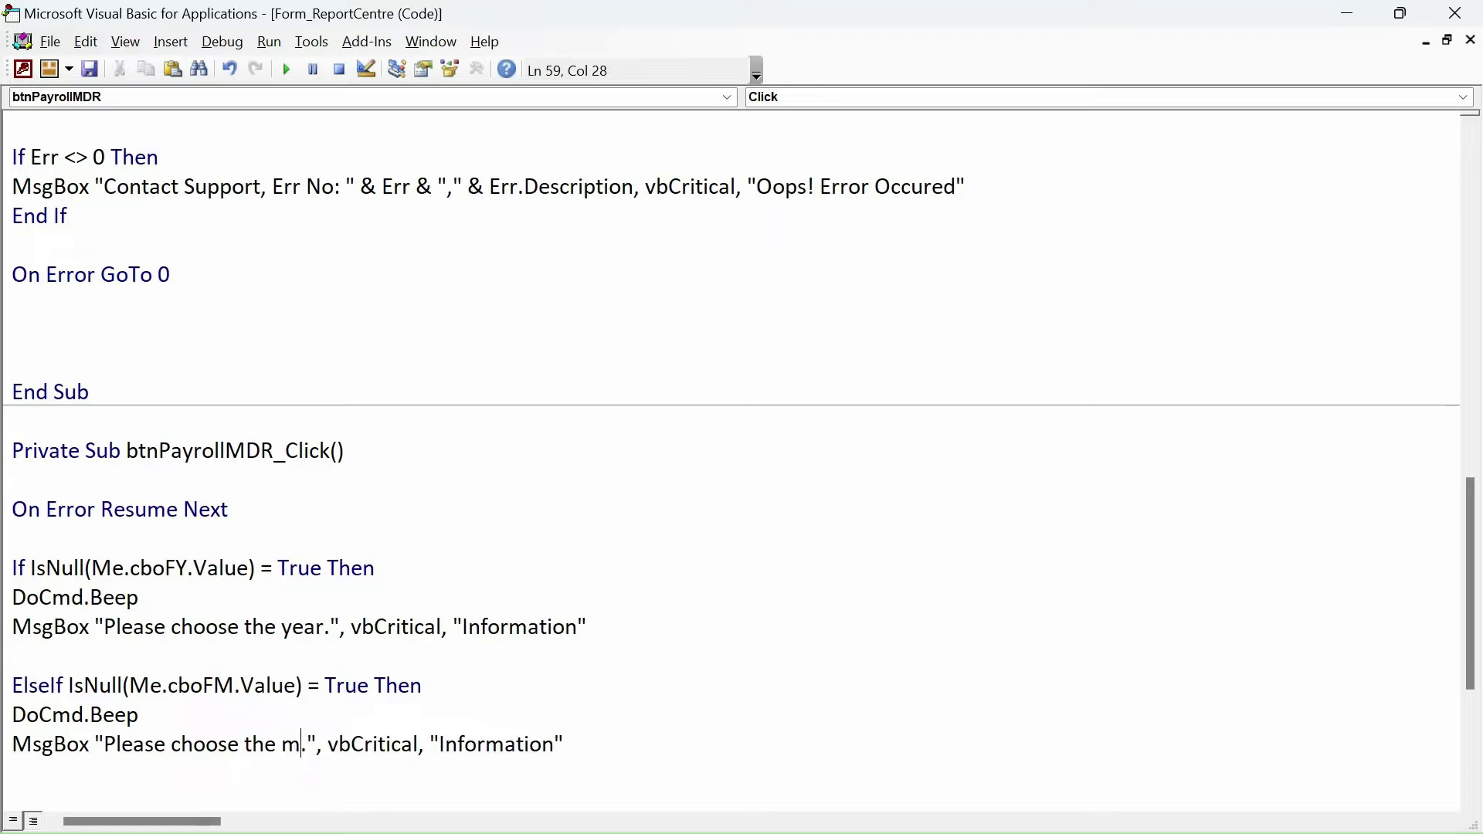
type("th")
Step: Add an Else branch with DoCmd.OpenReport "" and close it with End If
key("Down")
key("Down")
key("Down")
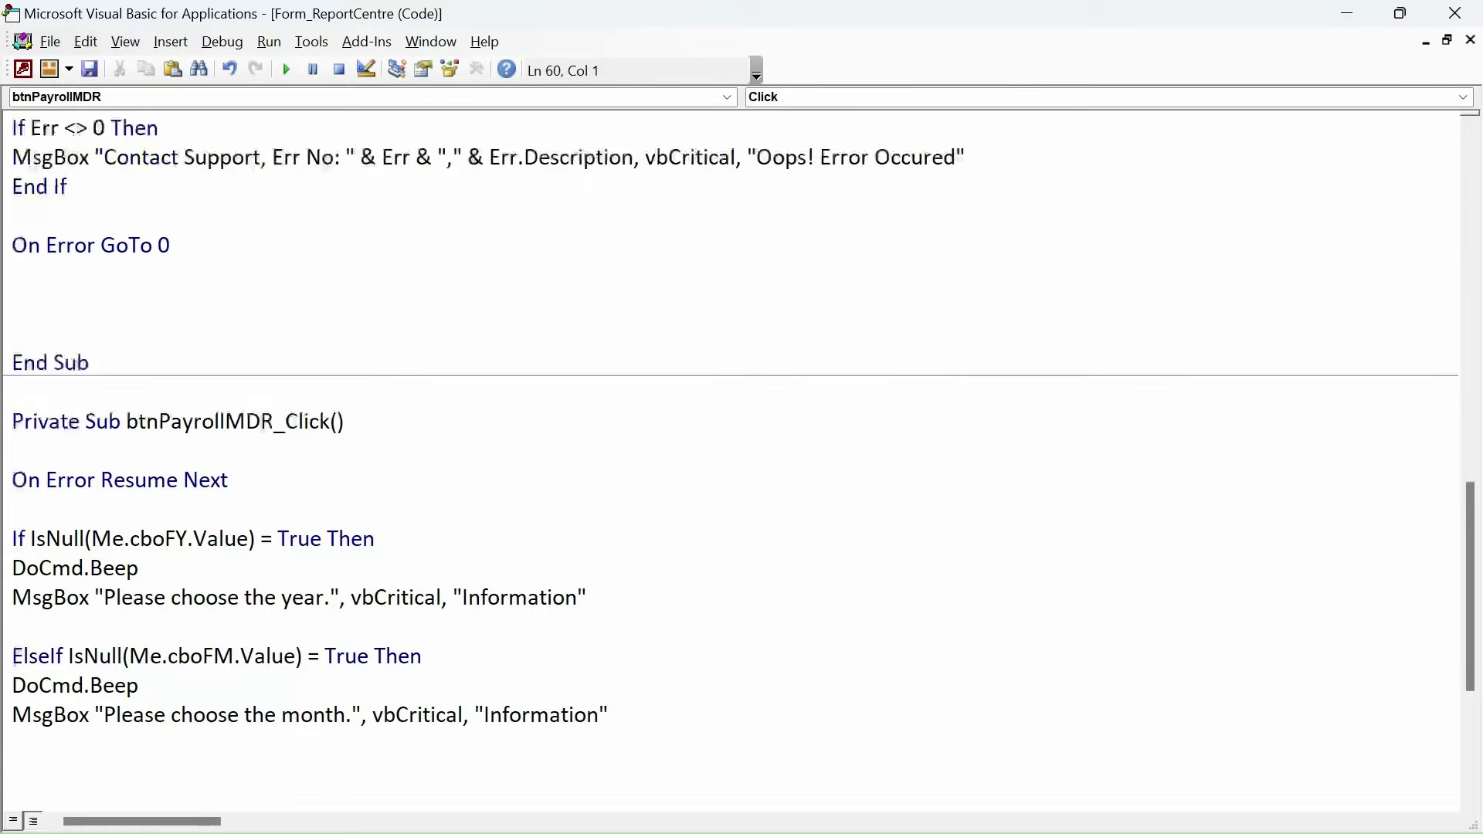
type("else")
key("Return")
key("Return")
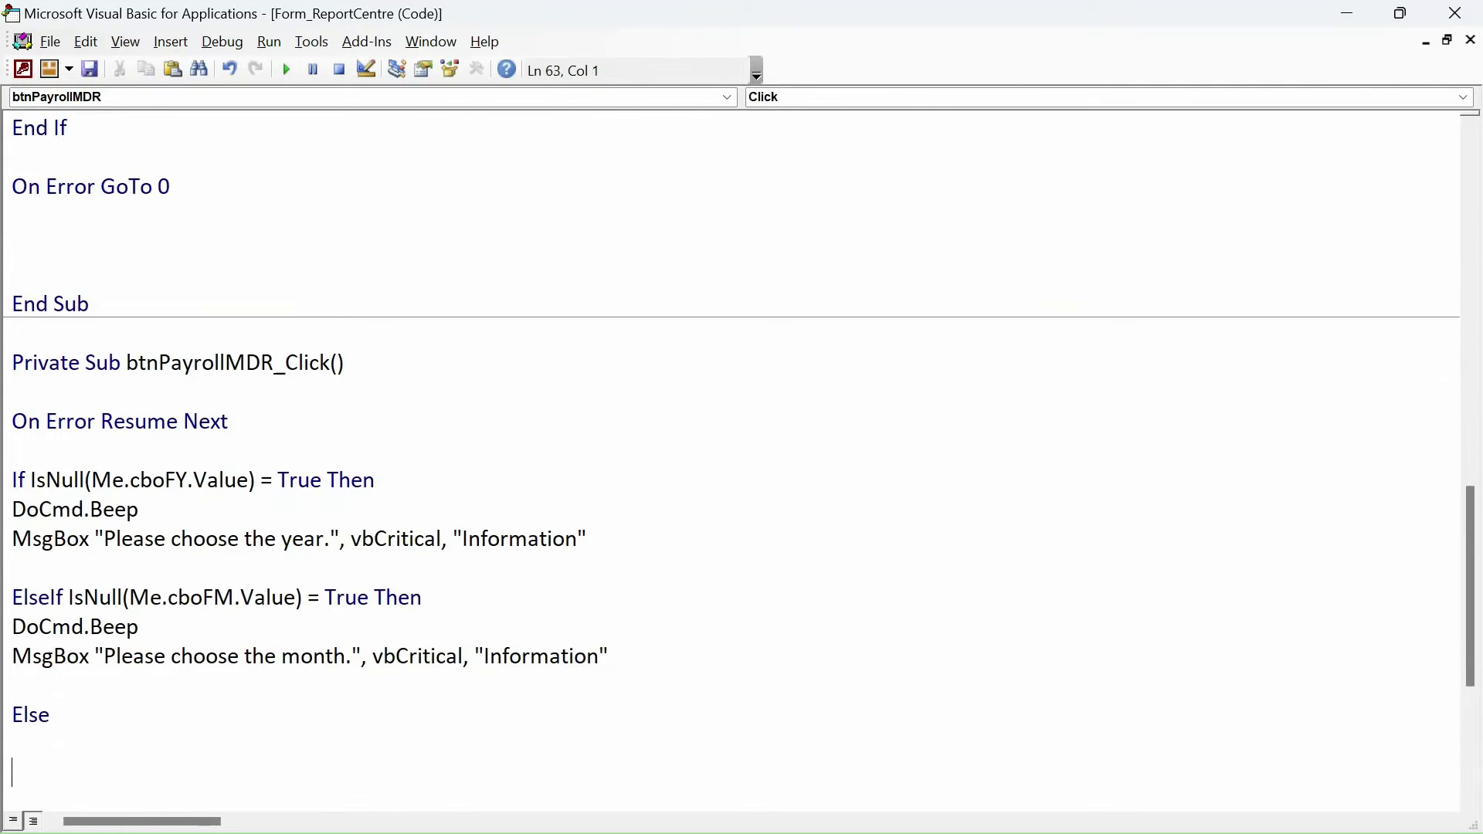
type("end if")
key("Up")
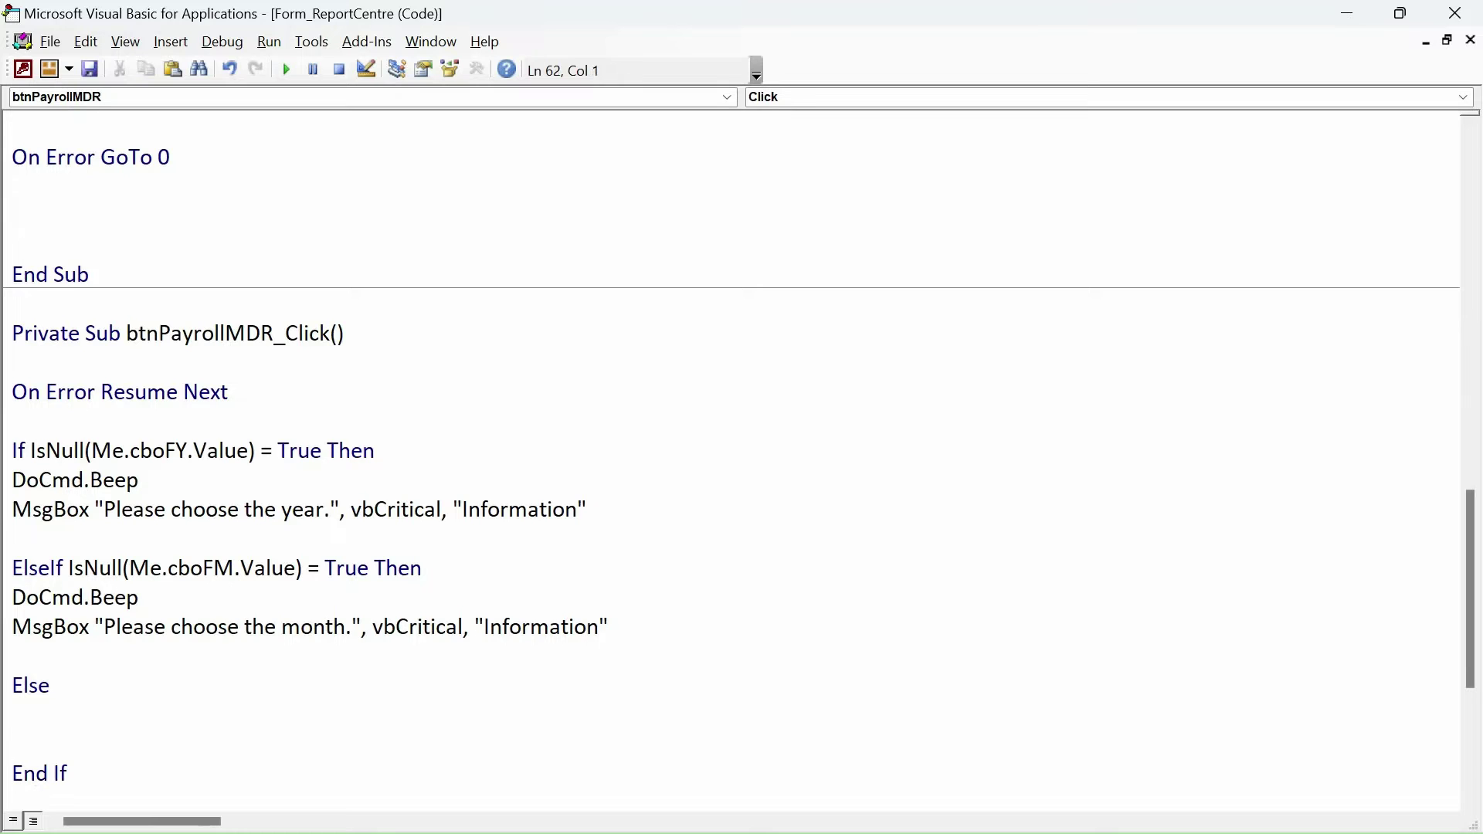
type("docmd.")
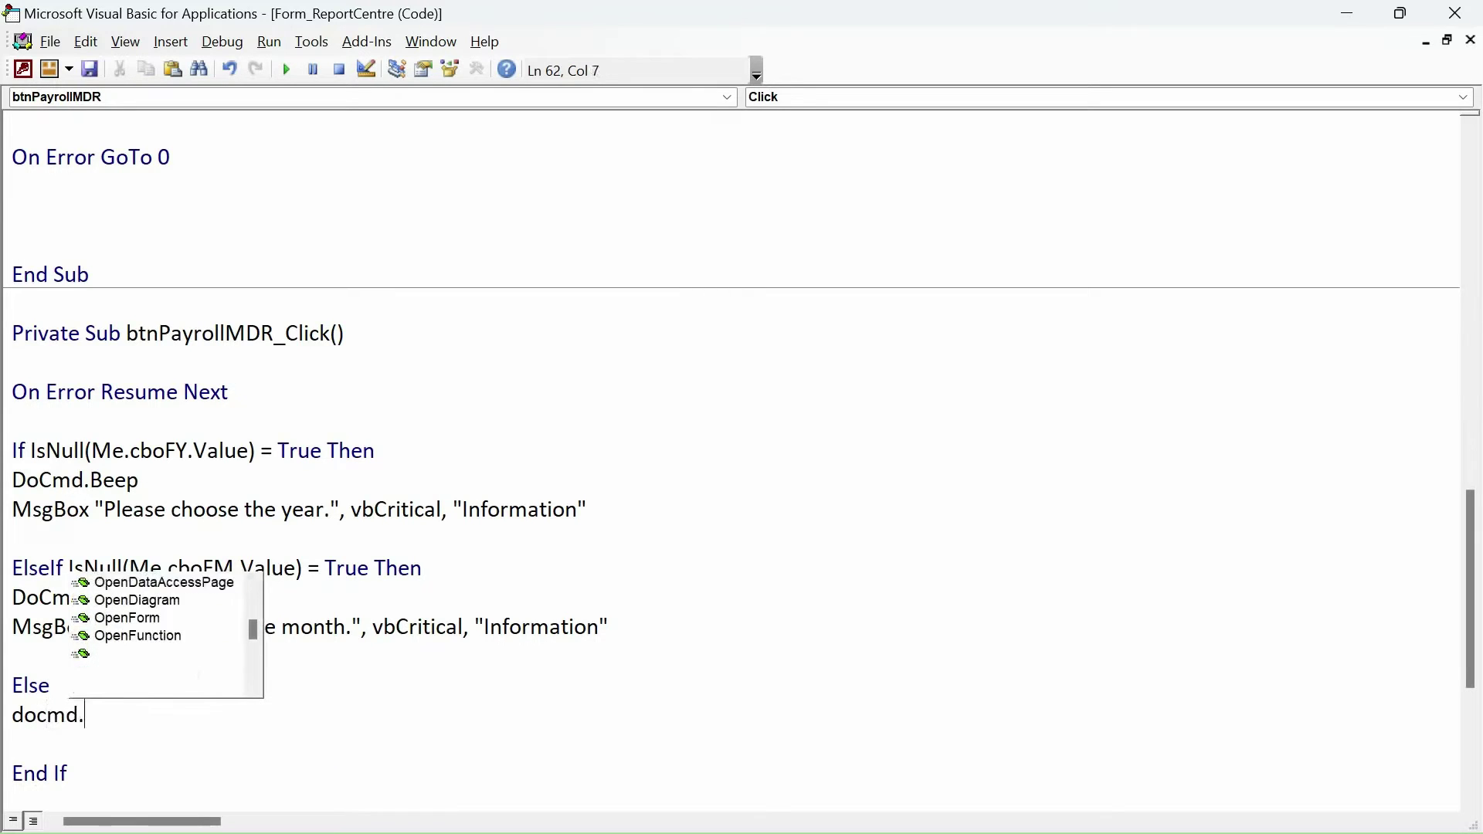
type("openre")
key("ctrl+space")
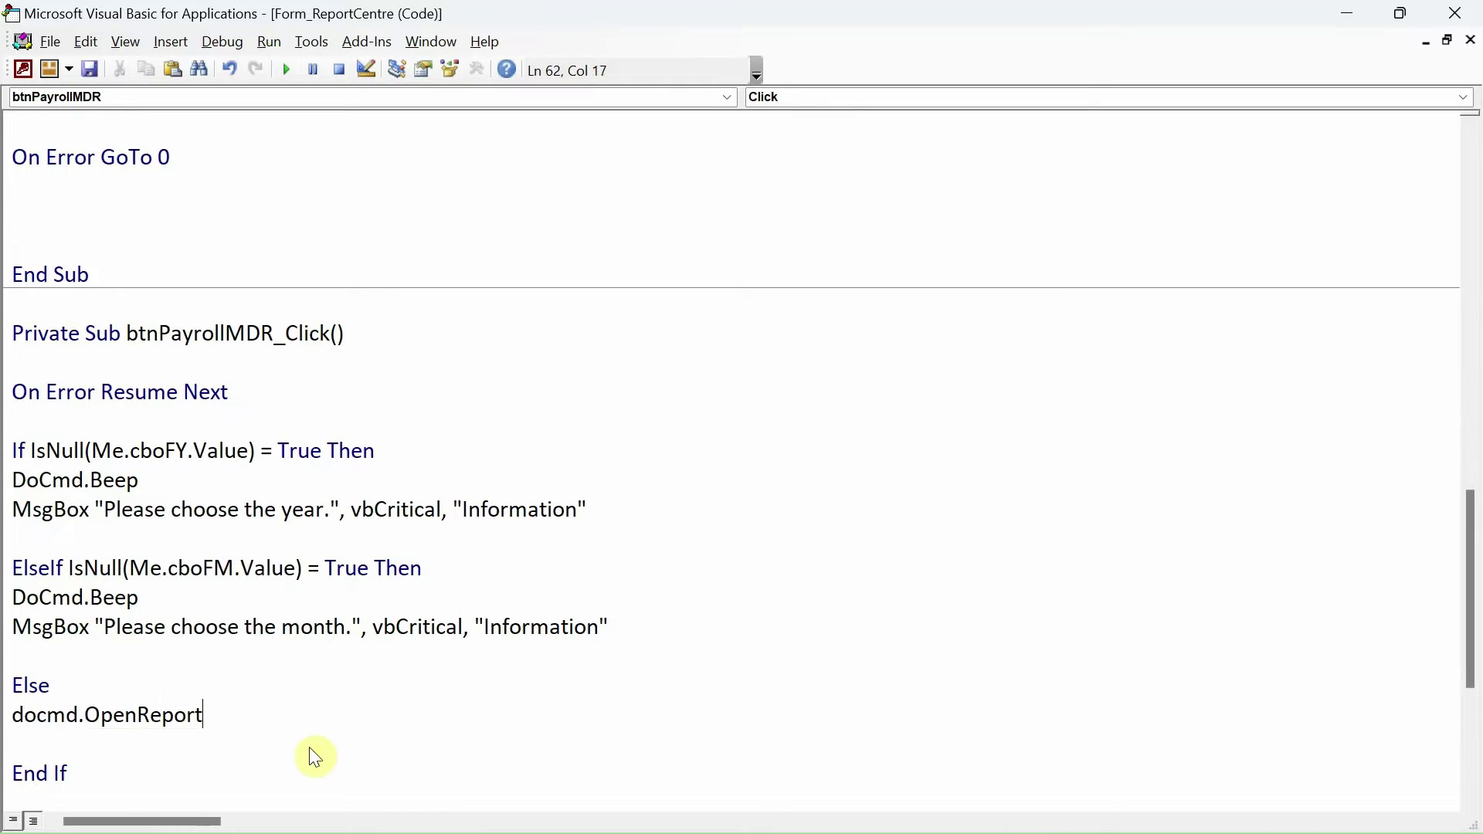
type("\"\"")
key("alt+F11")
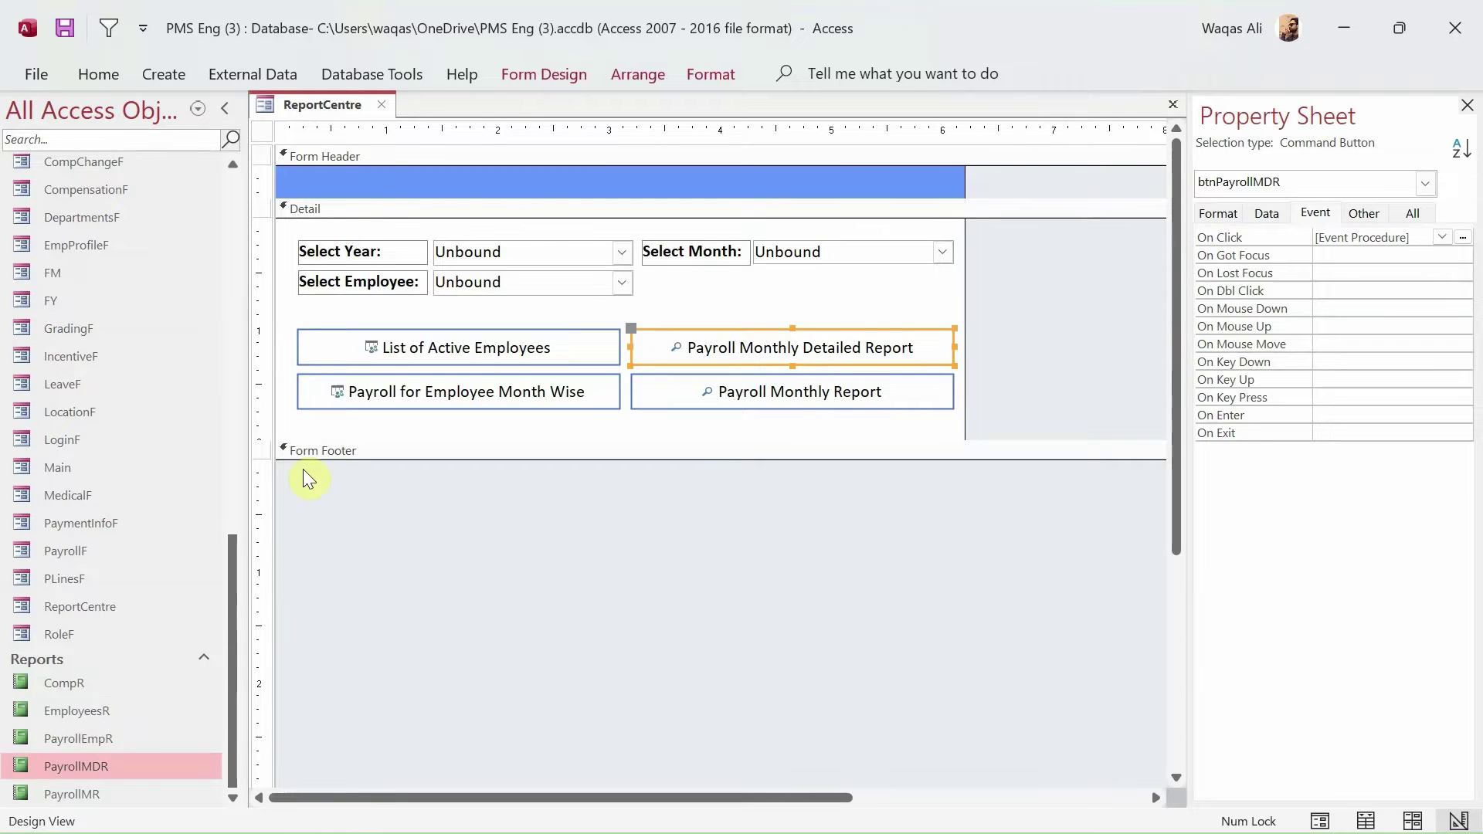
Step: Copy the PayrollMDR report name from the Navigation Pane and close the report that opened
right_click(87, 764)
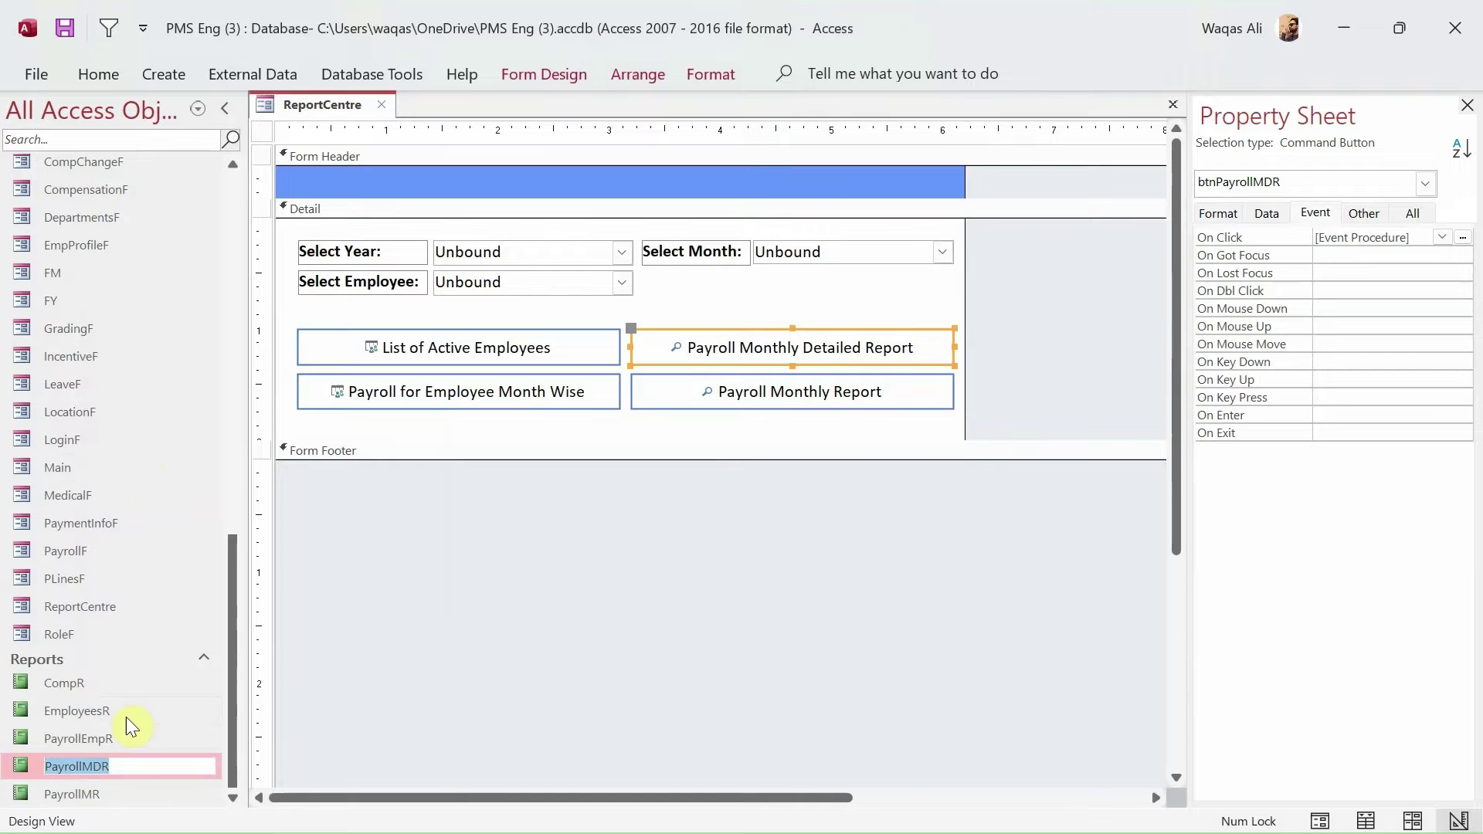
key("Return")
key("Return")
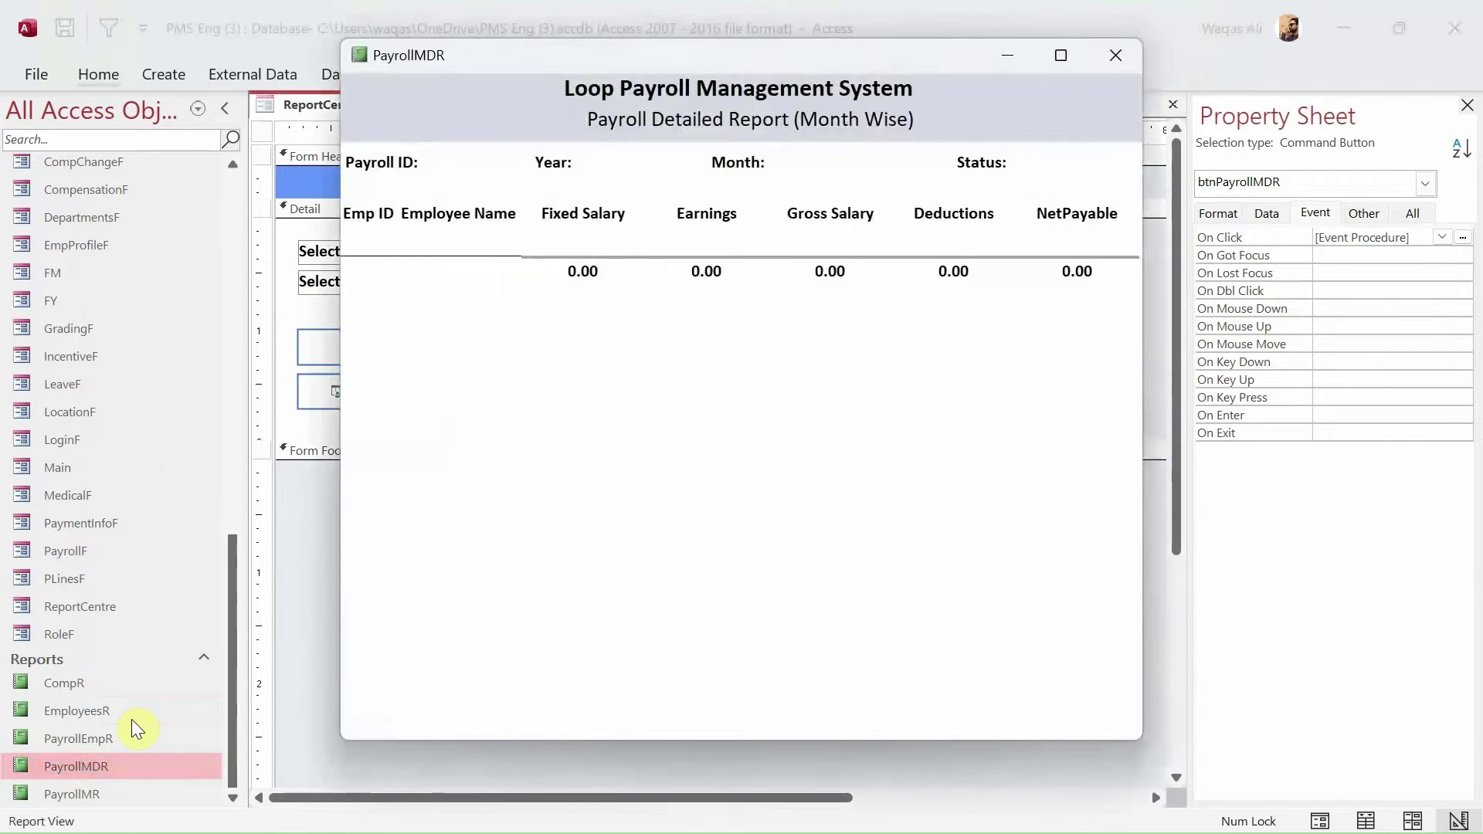
left_click(1115, 55)
Step: Complete the Else line as DoCmd.OpenReport "PayrollMDR", acViewReport
key("alt+Tab")
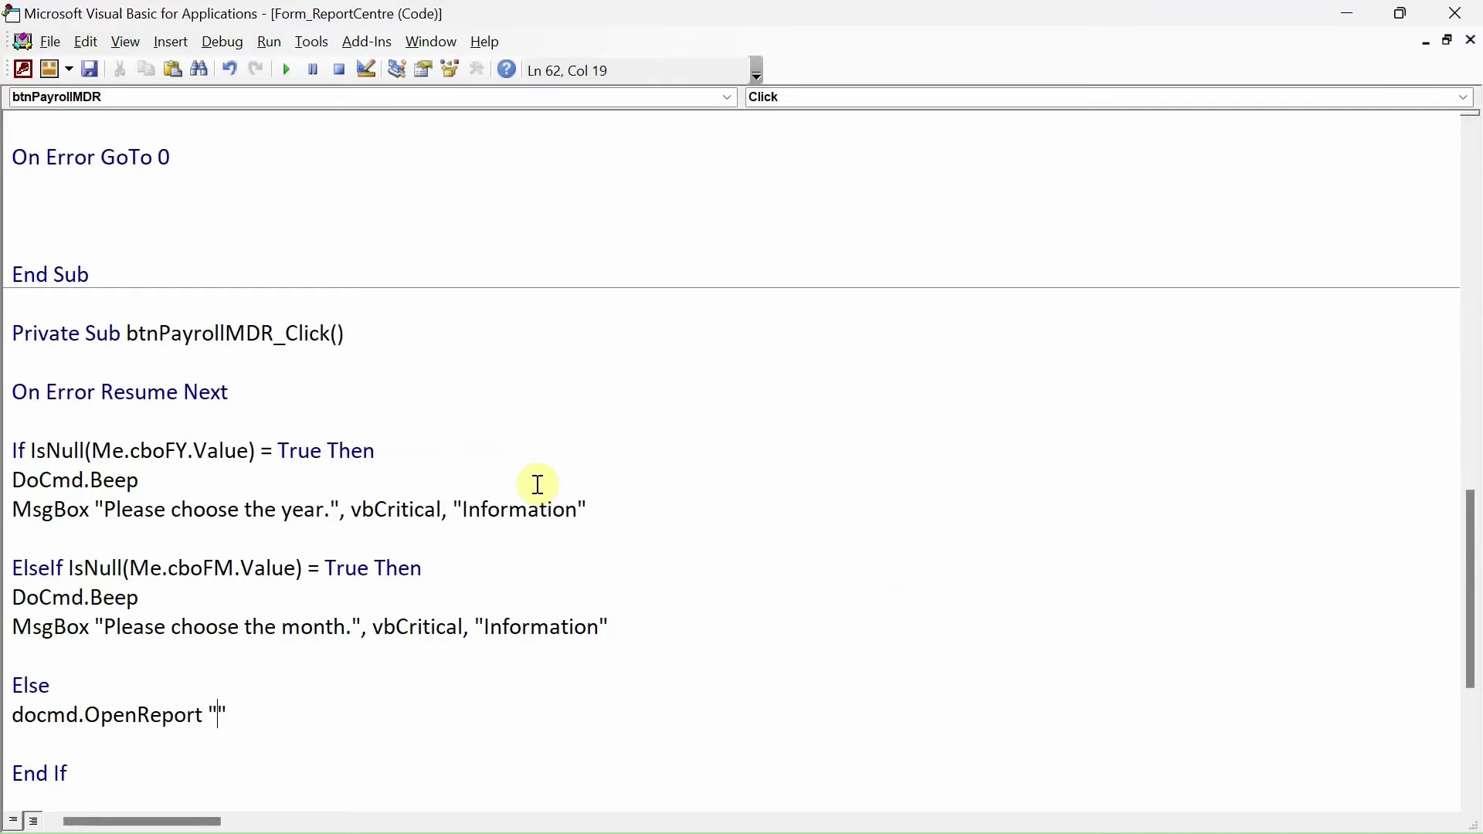
type("PayrollMDR")
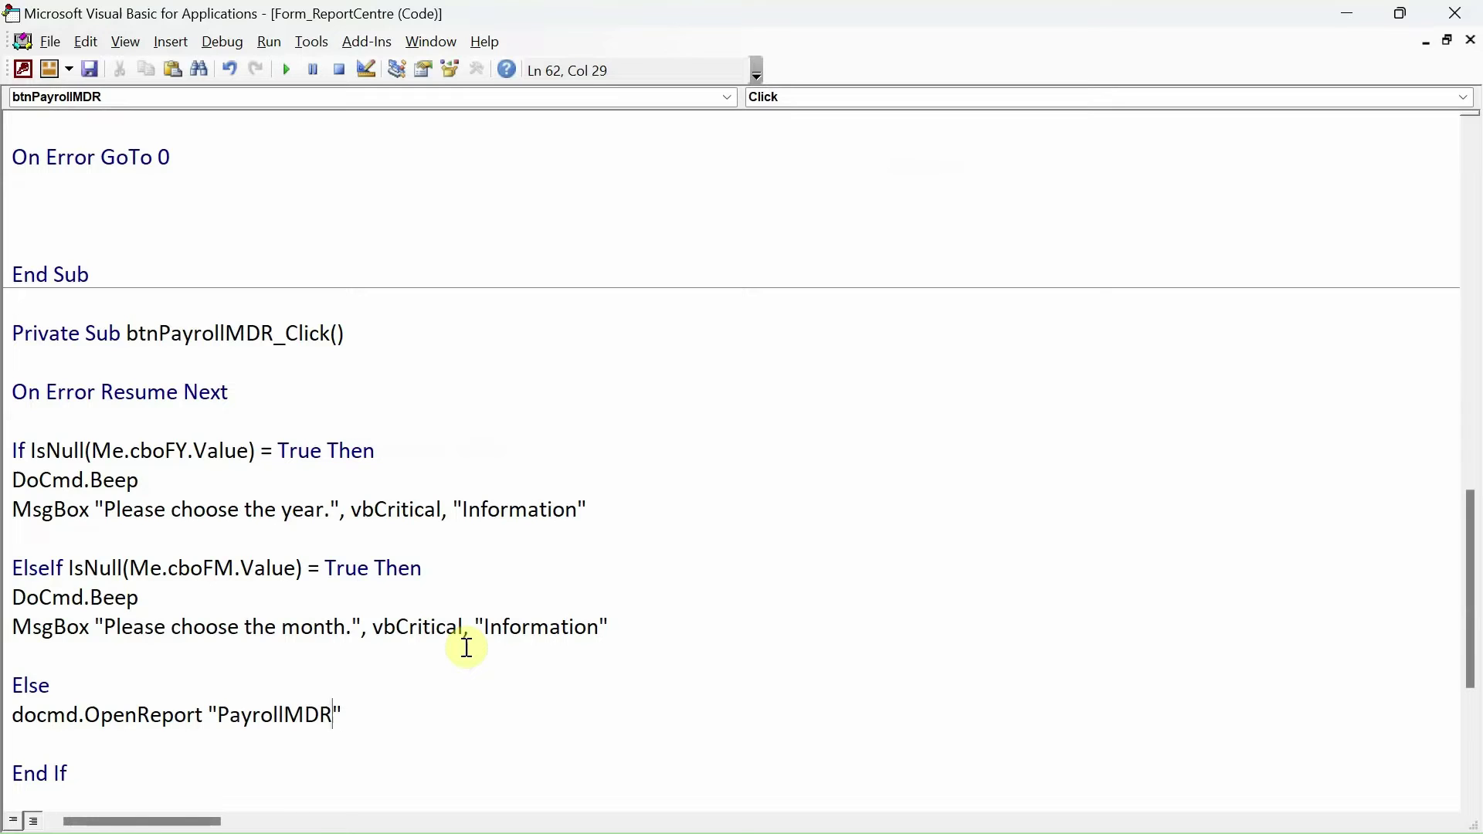
type(",")
key("Up")
key("Up")
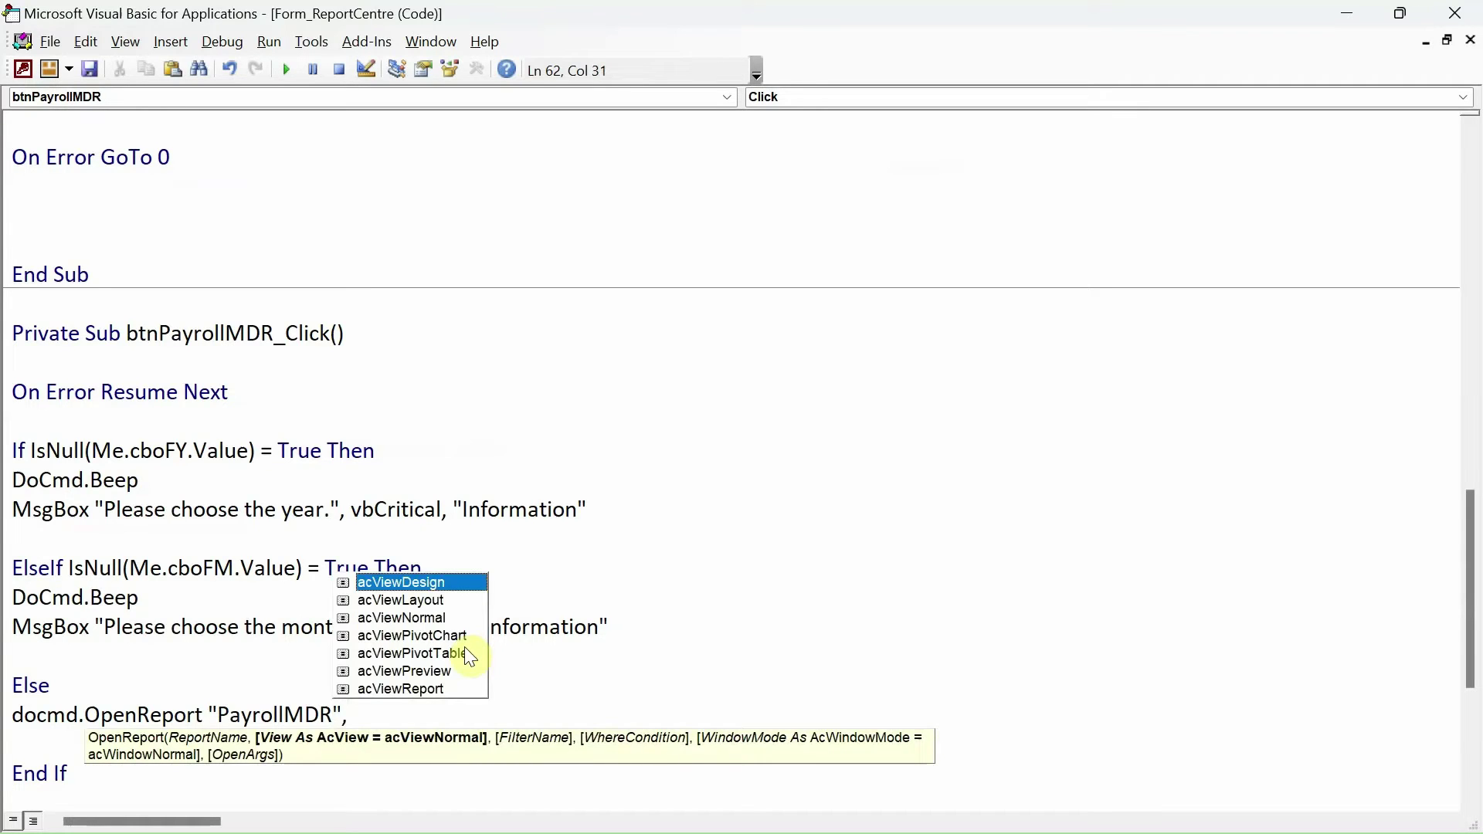
key("Down")
key("Down")
key("Down")
key("Down")
key("Down")
key("Down")
key("Tab")
key("Return")
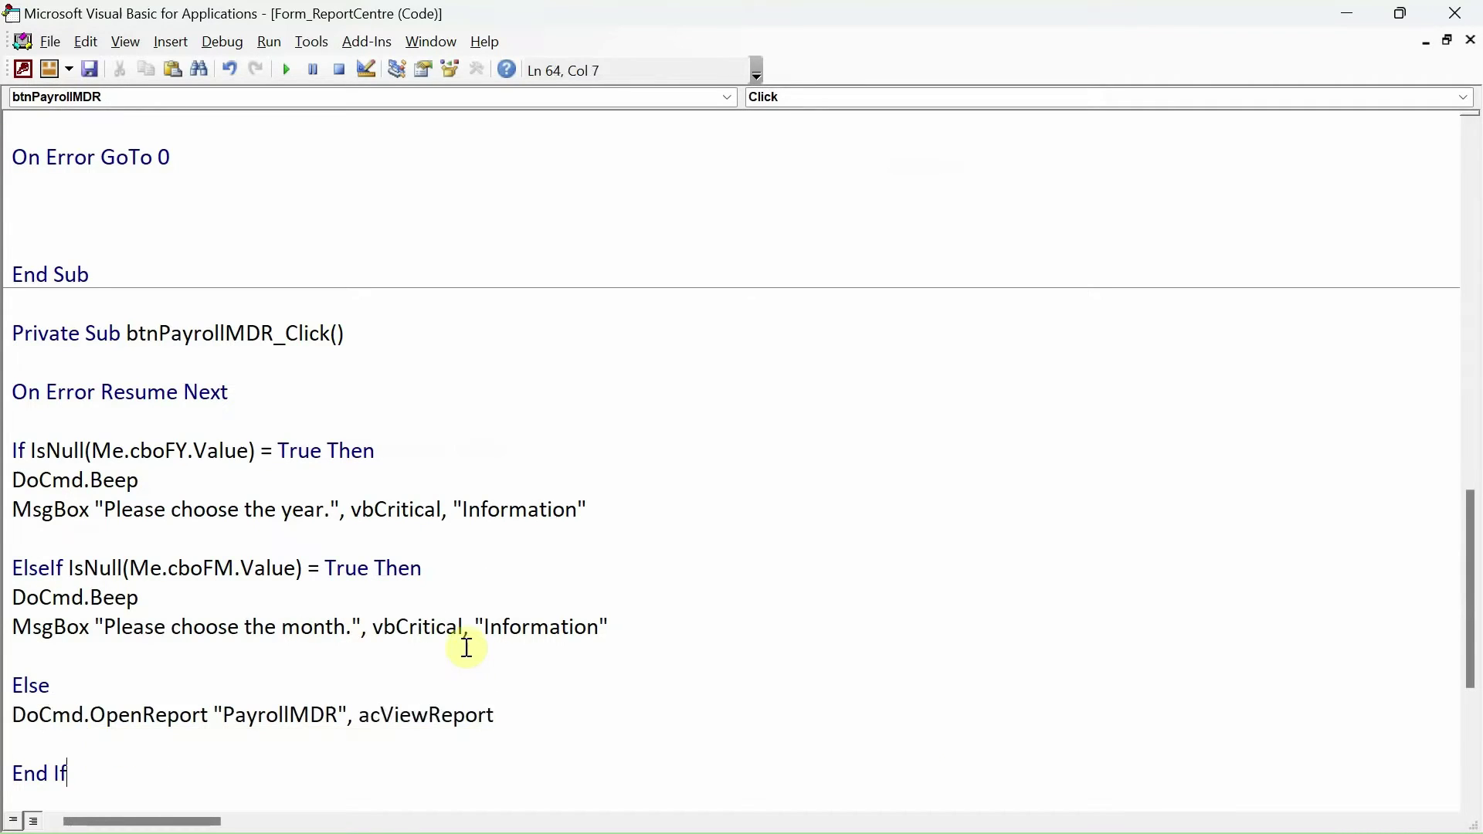
Step: Compile the PMS Eng project and close the VBA editor
left_click(224, 42)
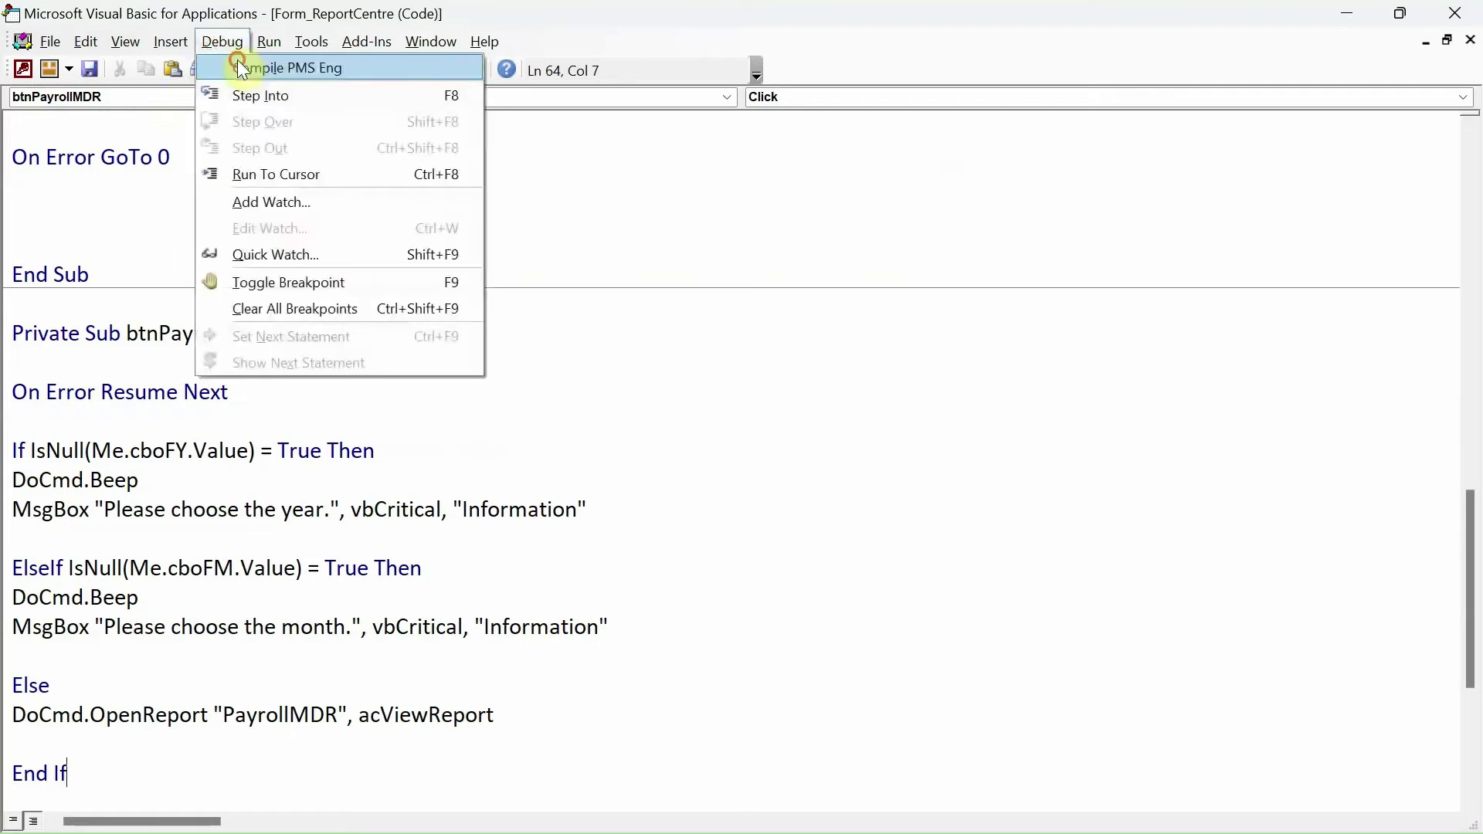
left_click(240, 68)
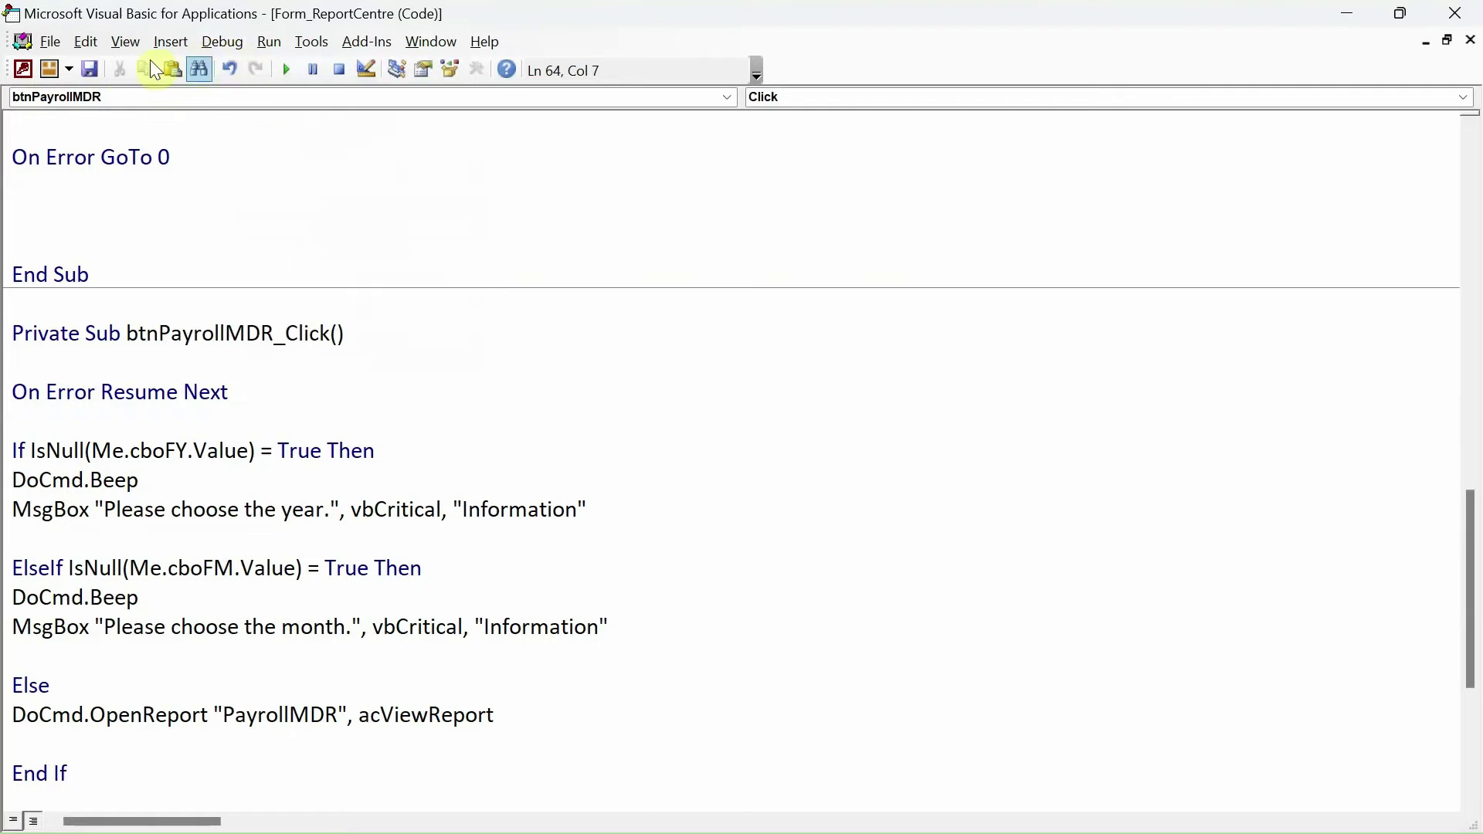
left_click(1456, 13)
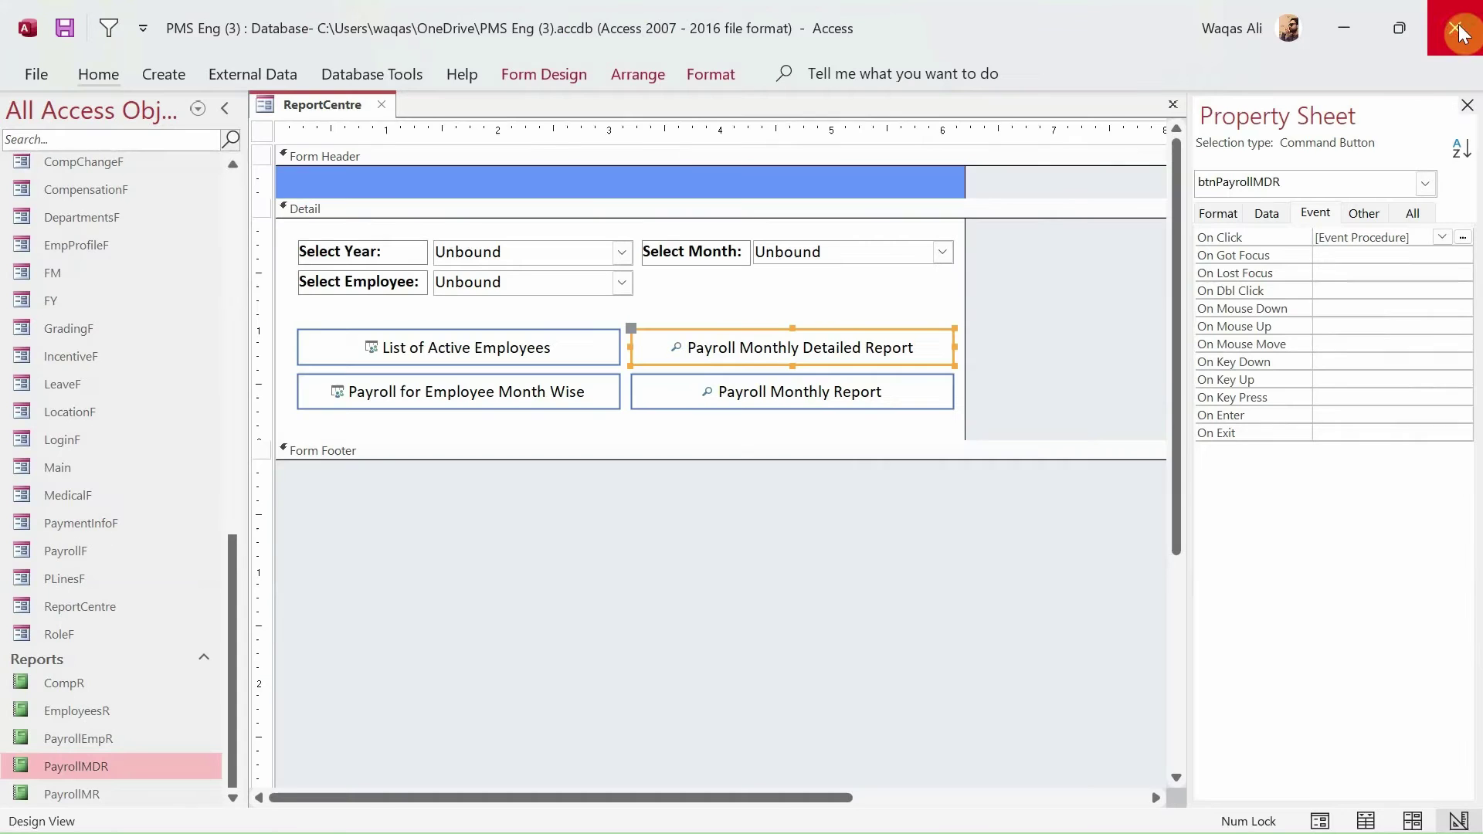
Step: Create a Code Builder On Click procedure btnPayrollMR_Click for the Payroll Monthly Report button
left_click(800, 408)
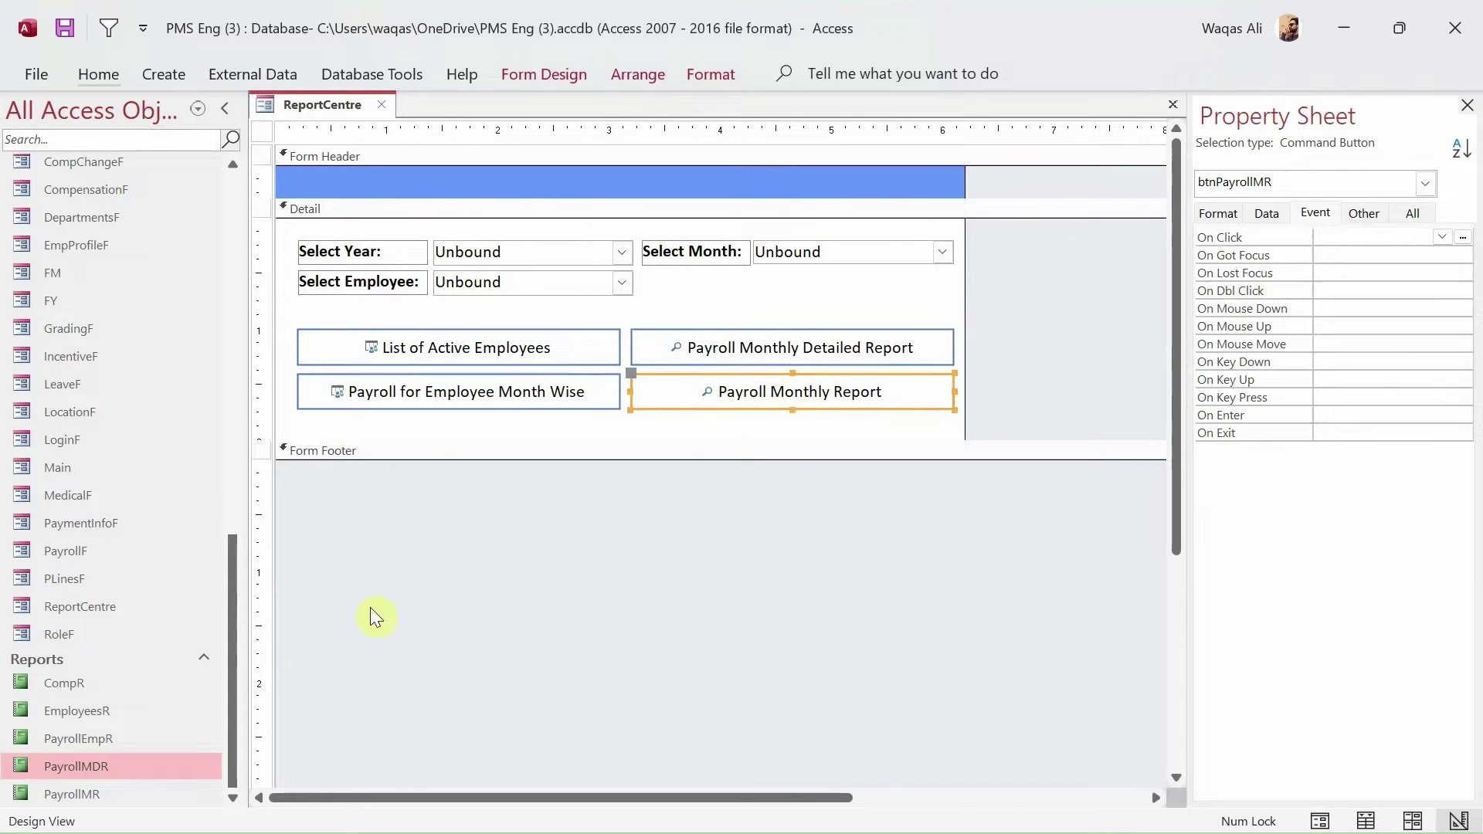
left_click(74, 794)
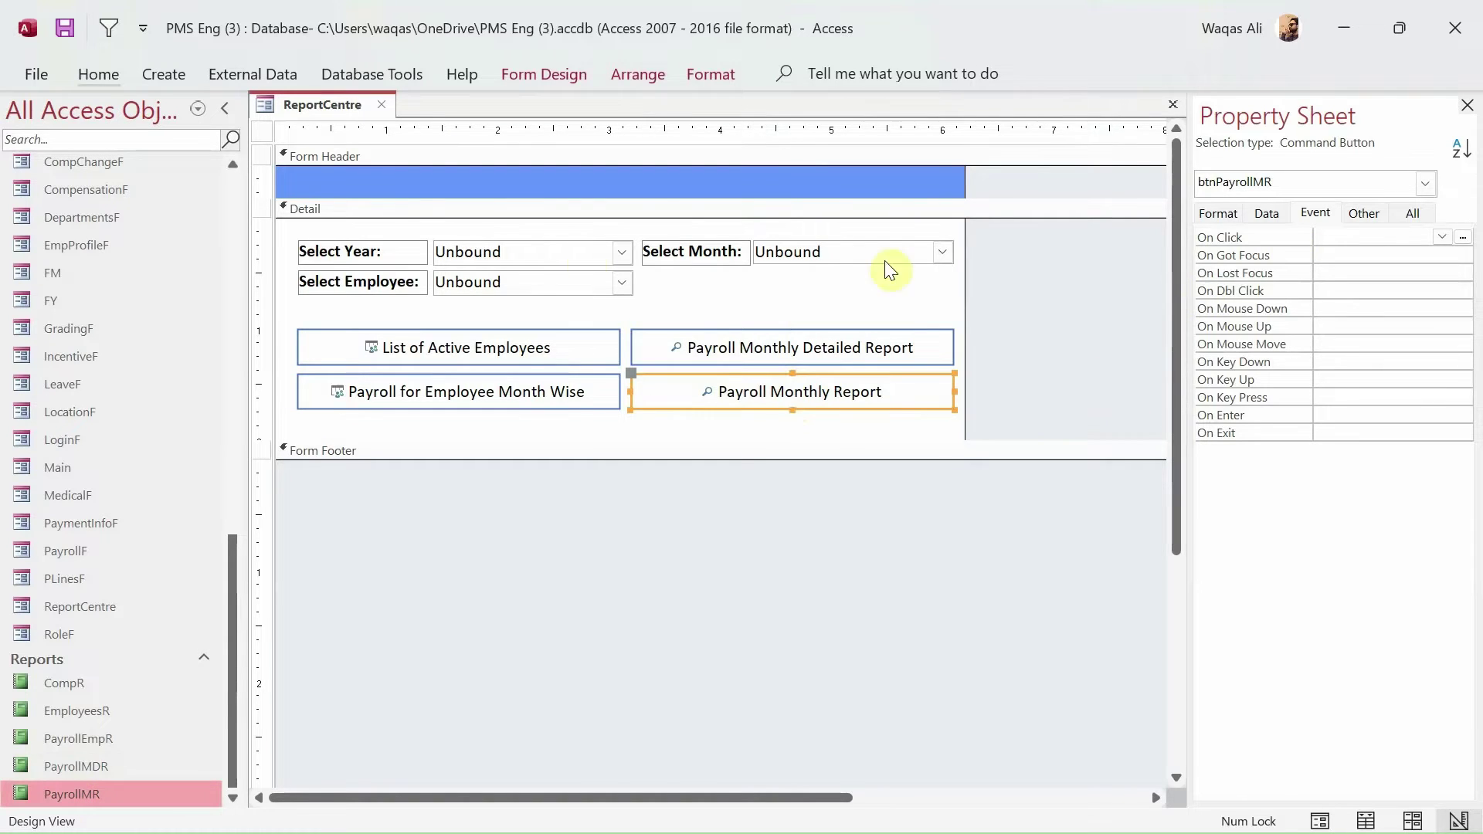
left_click(1463, 238)
double_click(661, 250)
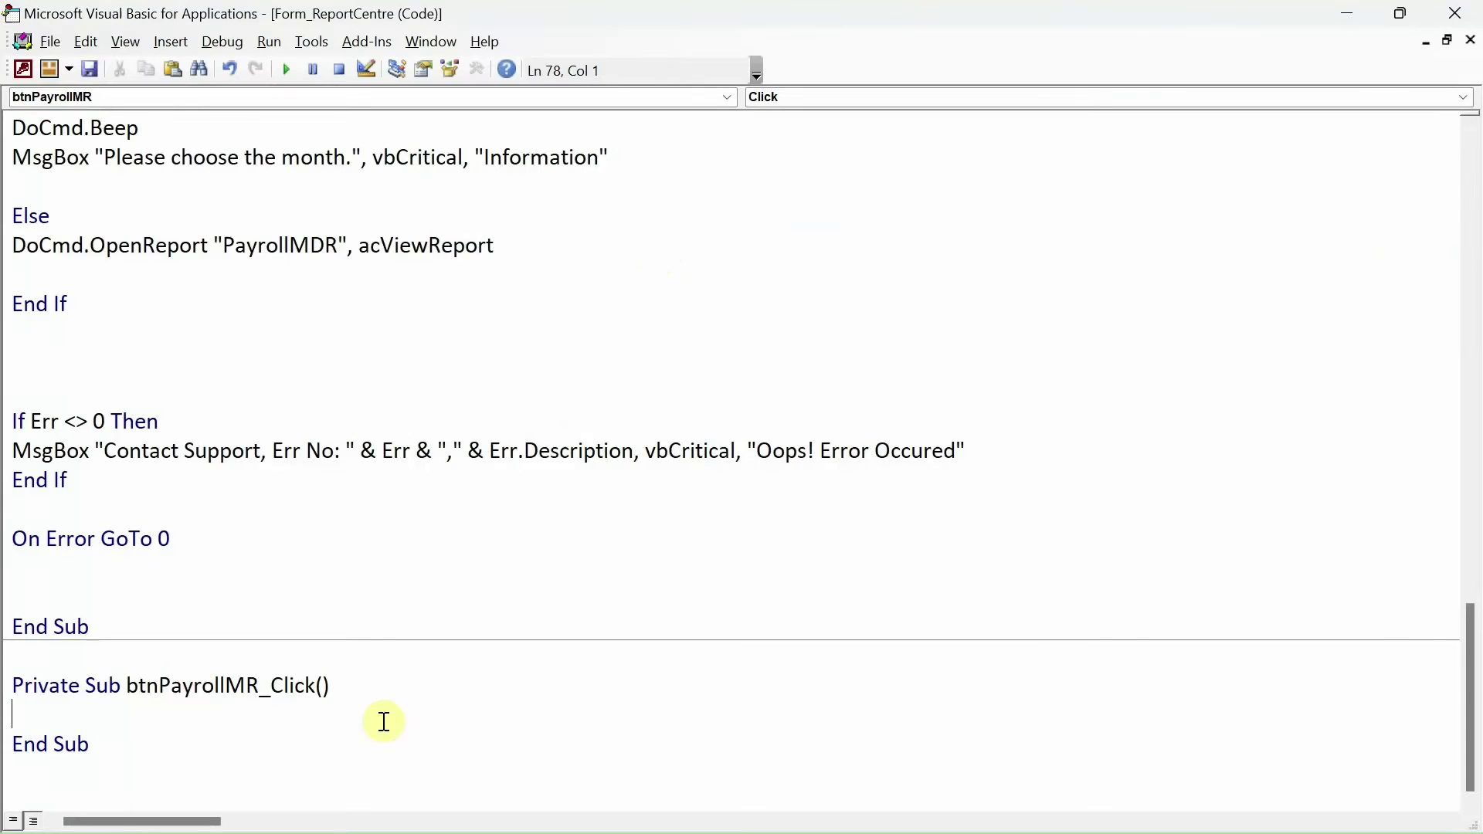
Step: Add On Error Resume Next and paste the copied error-handling block into btnPayrollMR_Click
key("Return")
key("Return")
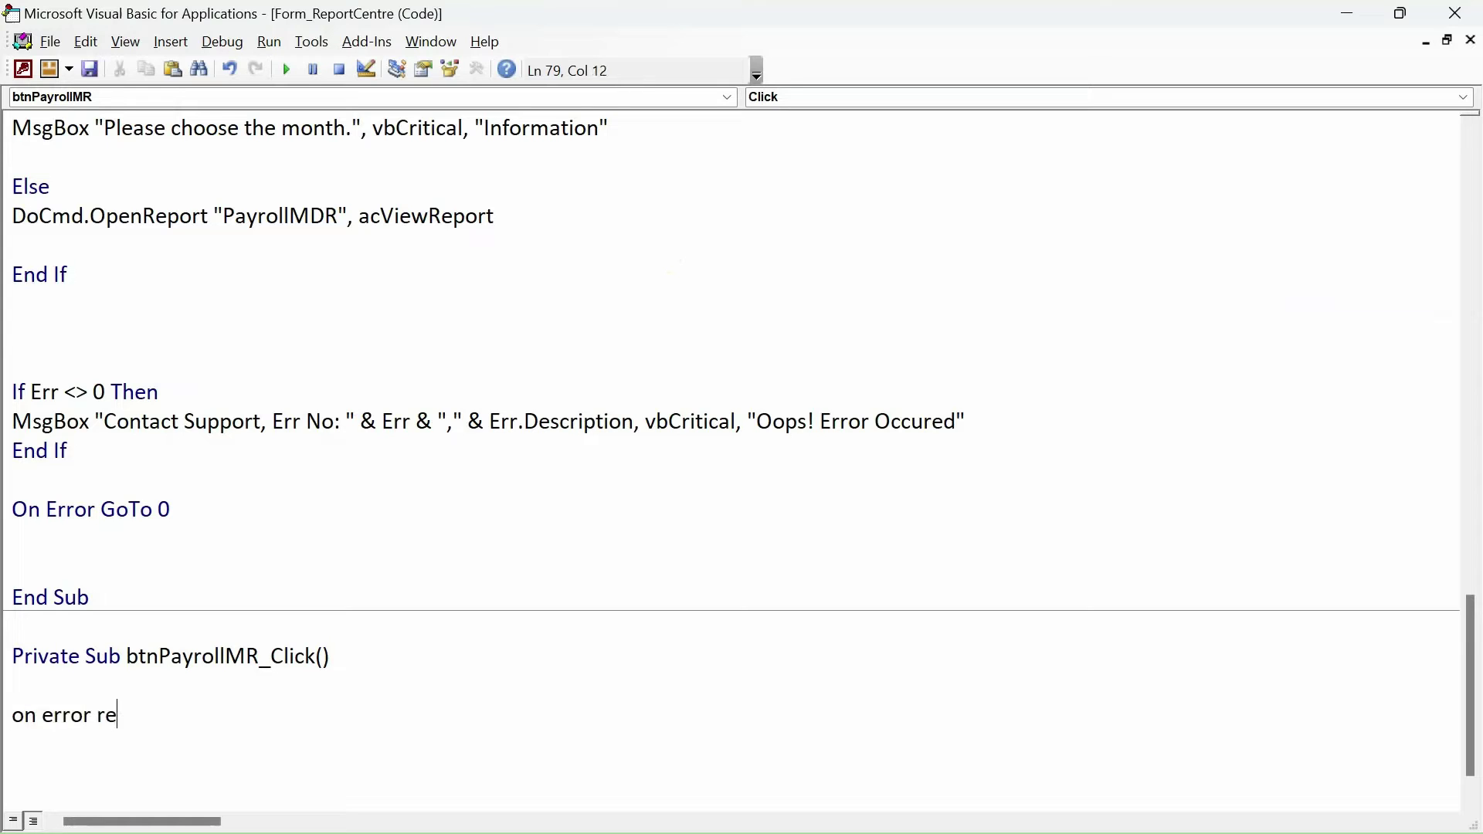
type("xt")
key("Return")
key("Return")
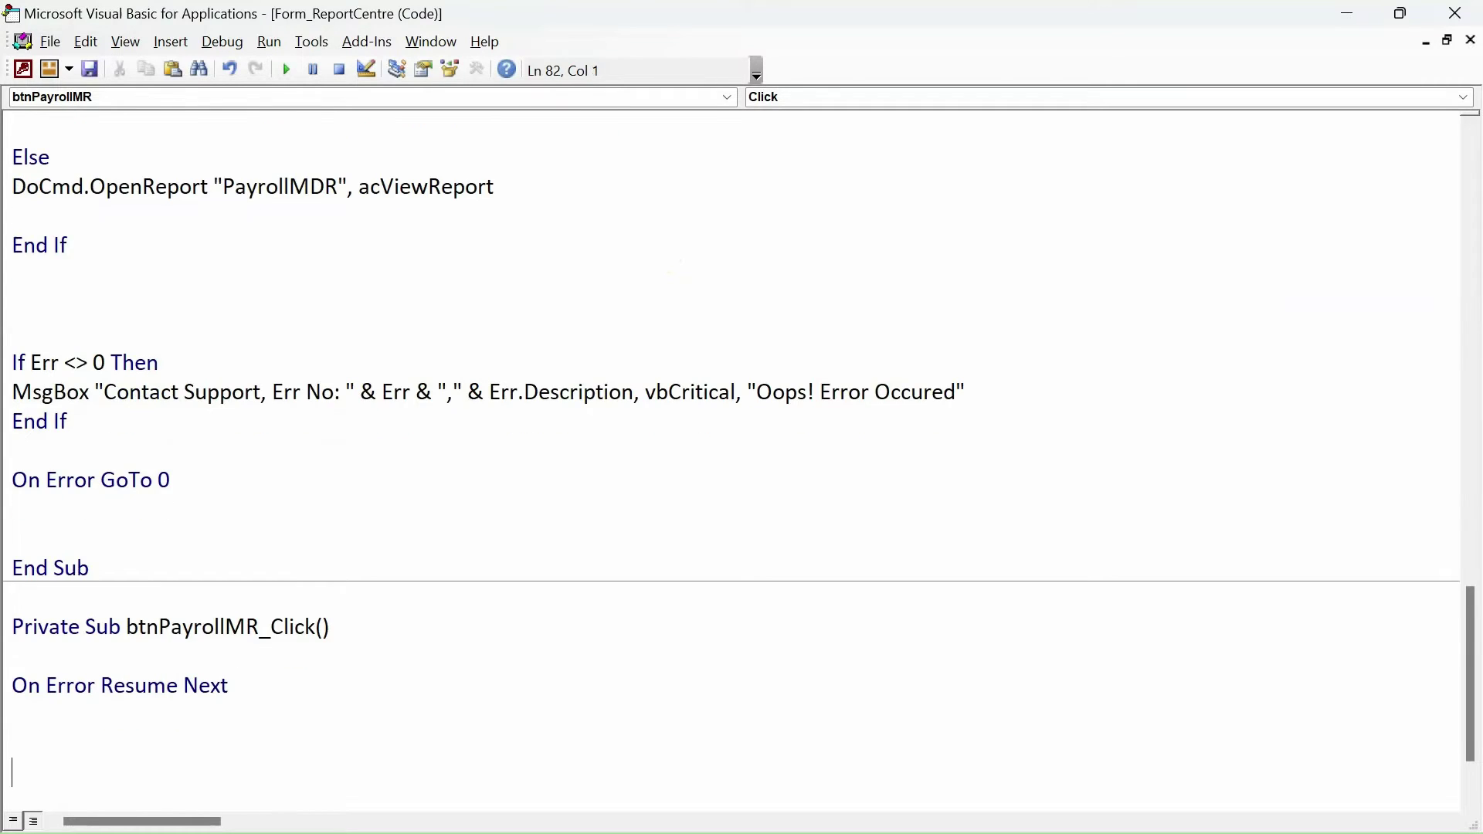
type("PayrollMDR")
key("ctrl+z")
left_click(248, 456)
key("shift+Up")
key("shift+Up")
key("shift+Up")
left_click_drag(216, 486, 11, 363)
key("ctrl+c")
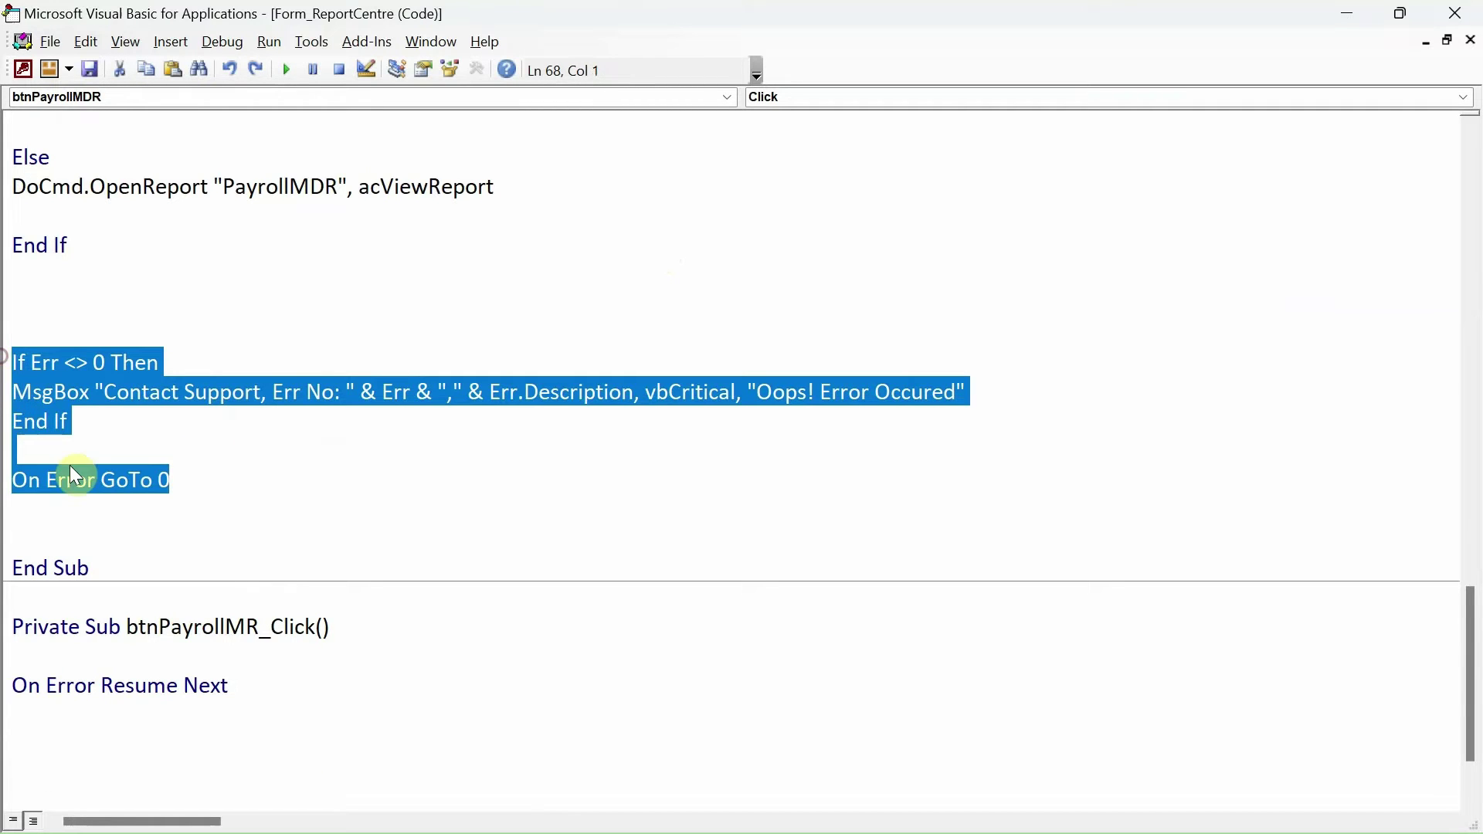
left_click(47, 765)
key("ctrl+v")
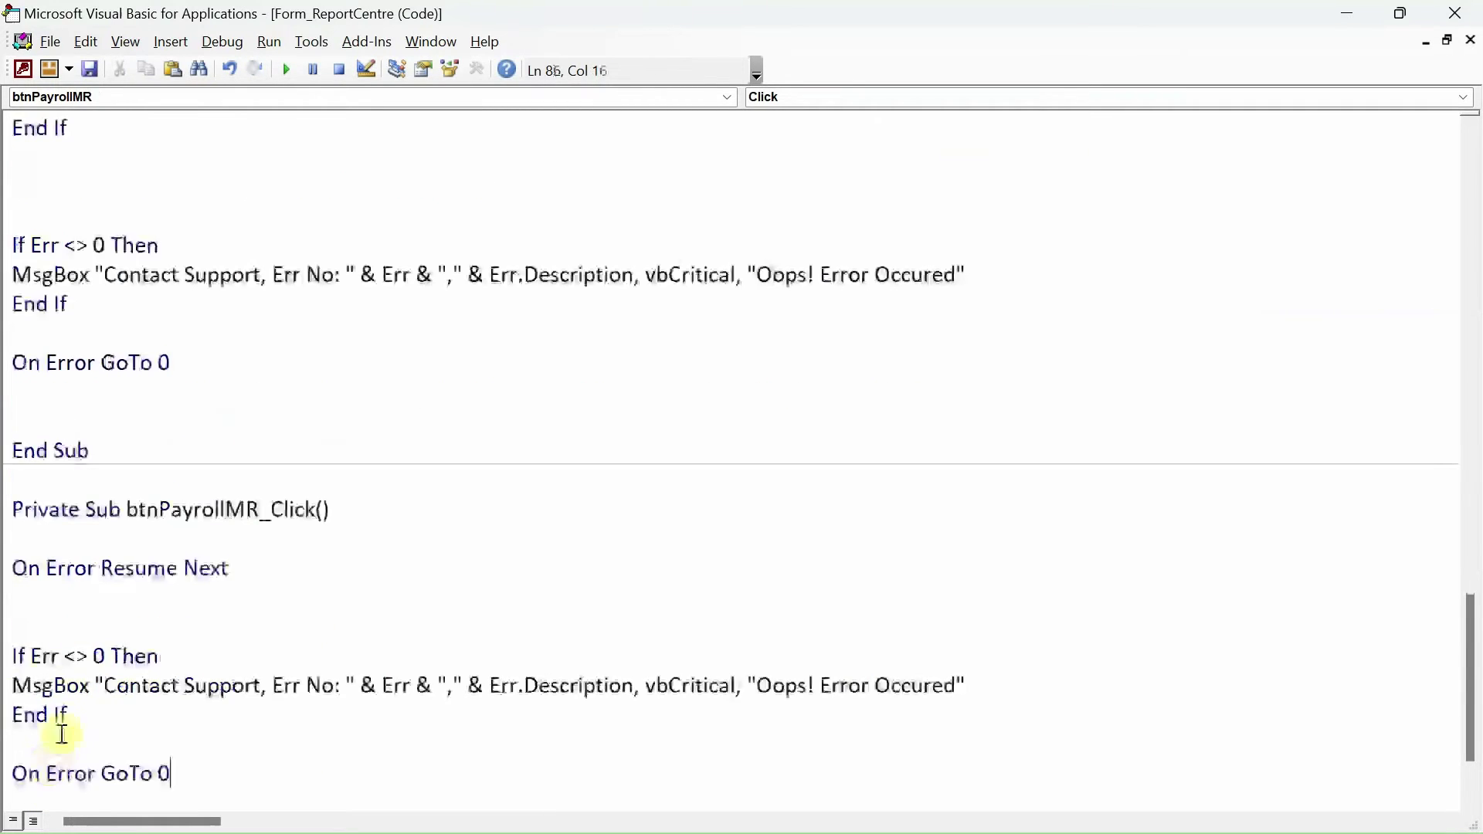
Step: Add If IsNull(Me.cboFY.Value) = True with Beep and MsgBox "Please choose the year.", vbCritical, "Information"
left_click(93, 618)
key("Return")
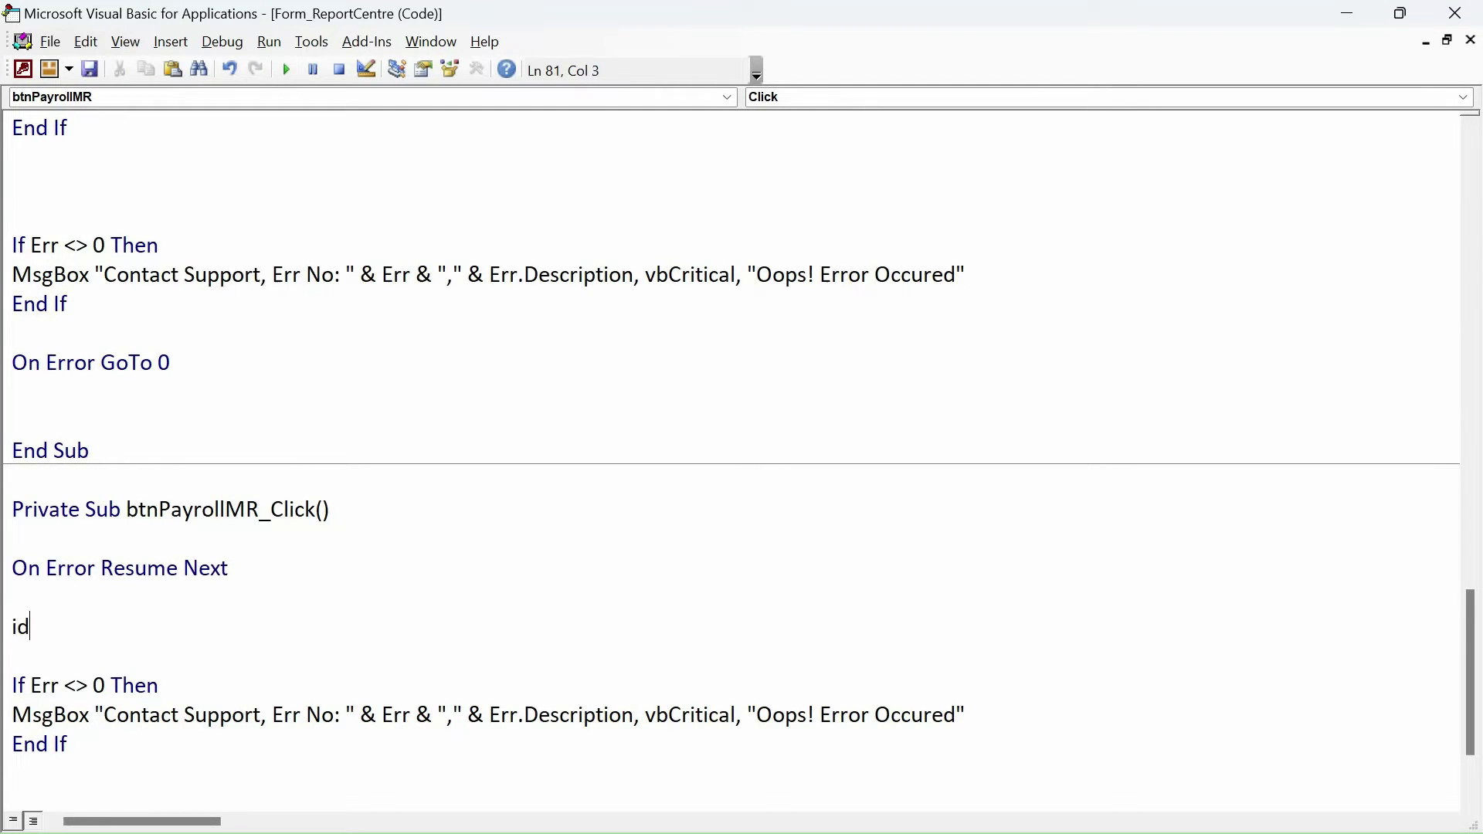
type("if isnull(me.")
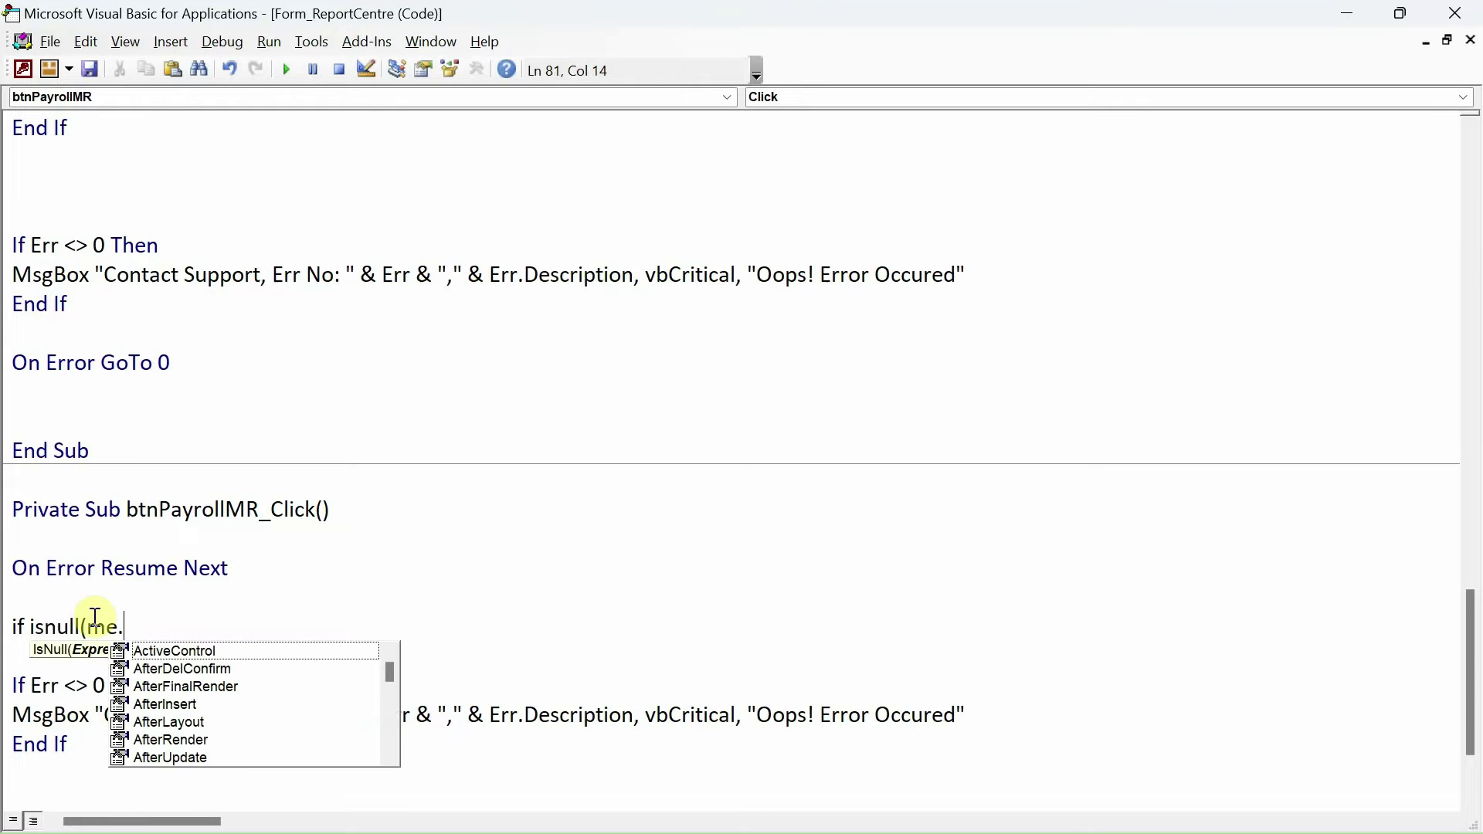
type("cboFY.val")
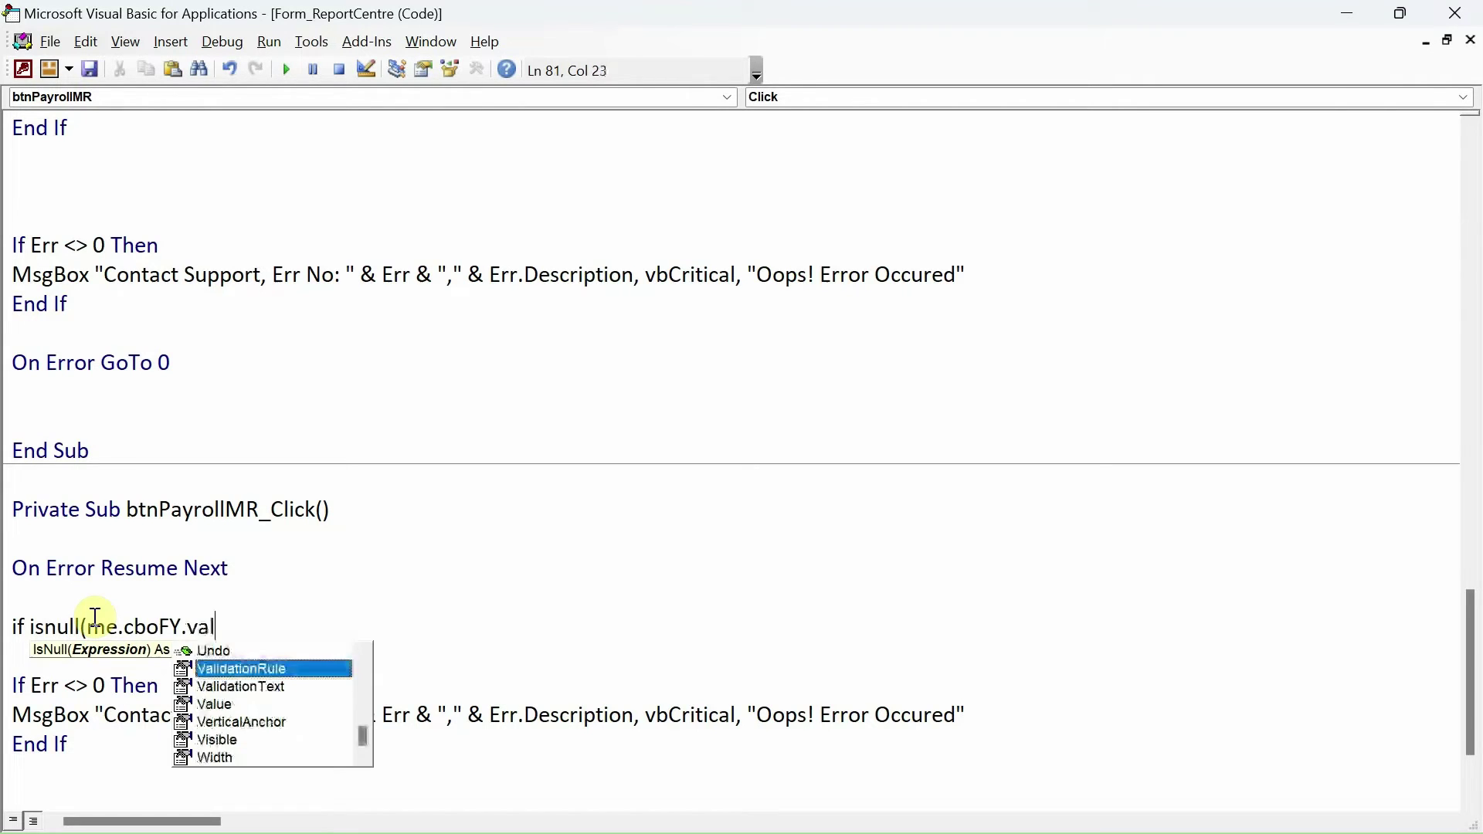
type("u")
key("Tab")
type(") =")
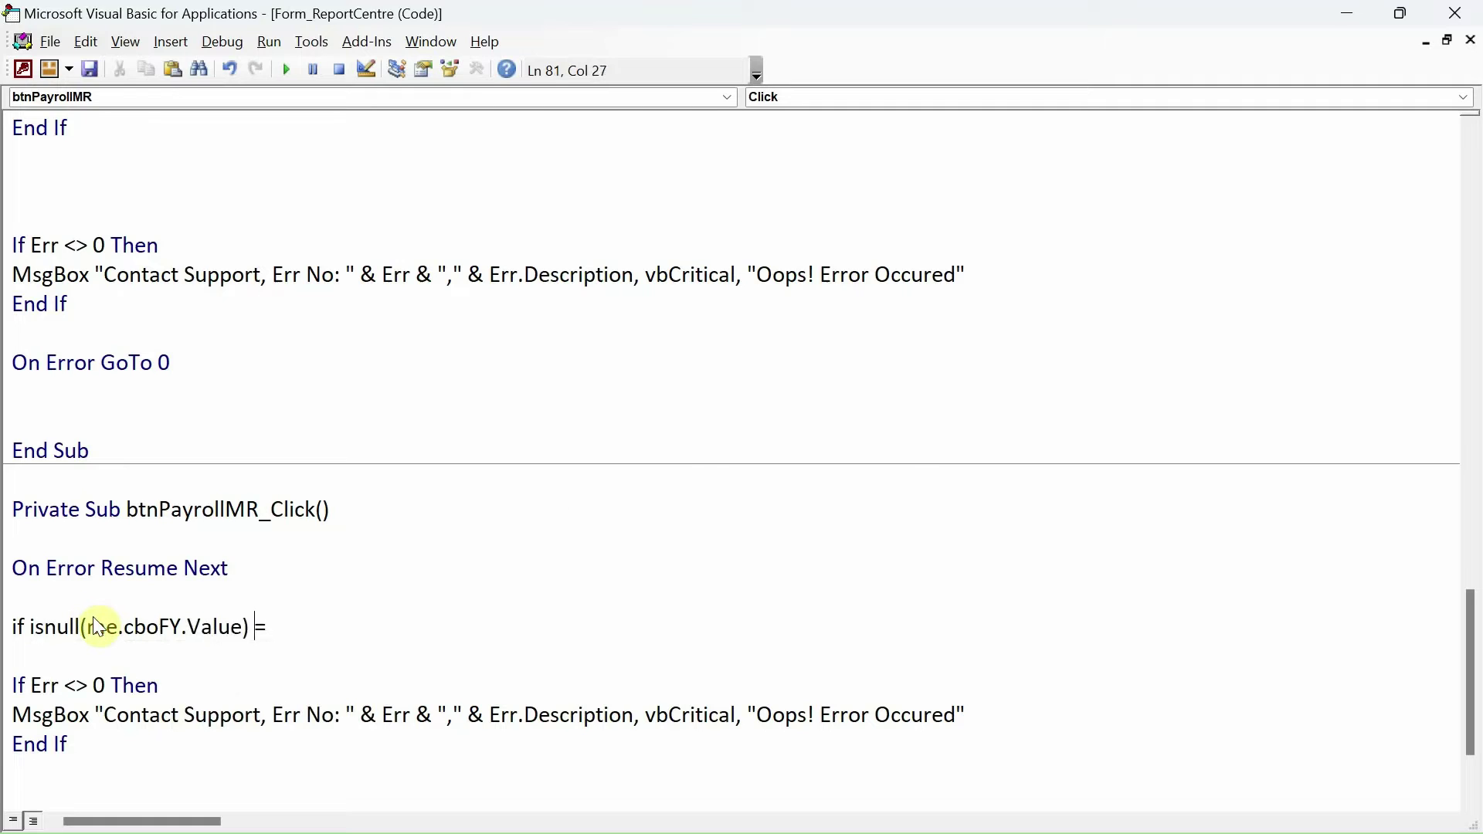
key("Return")
type("true then")
key("Return")
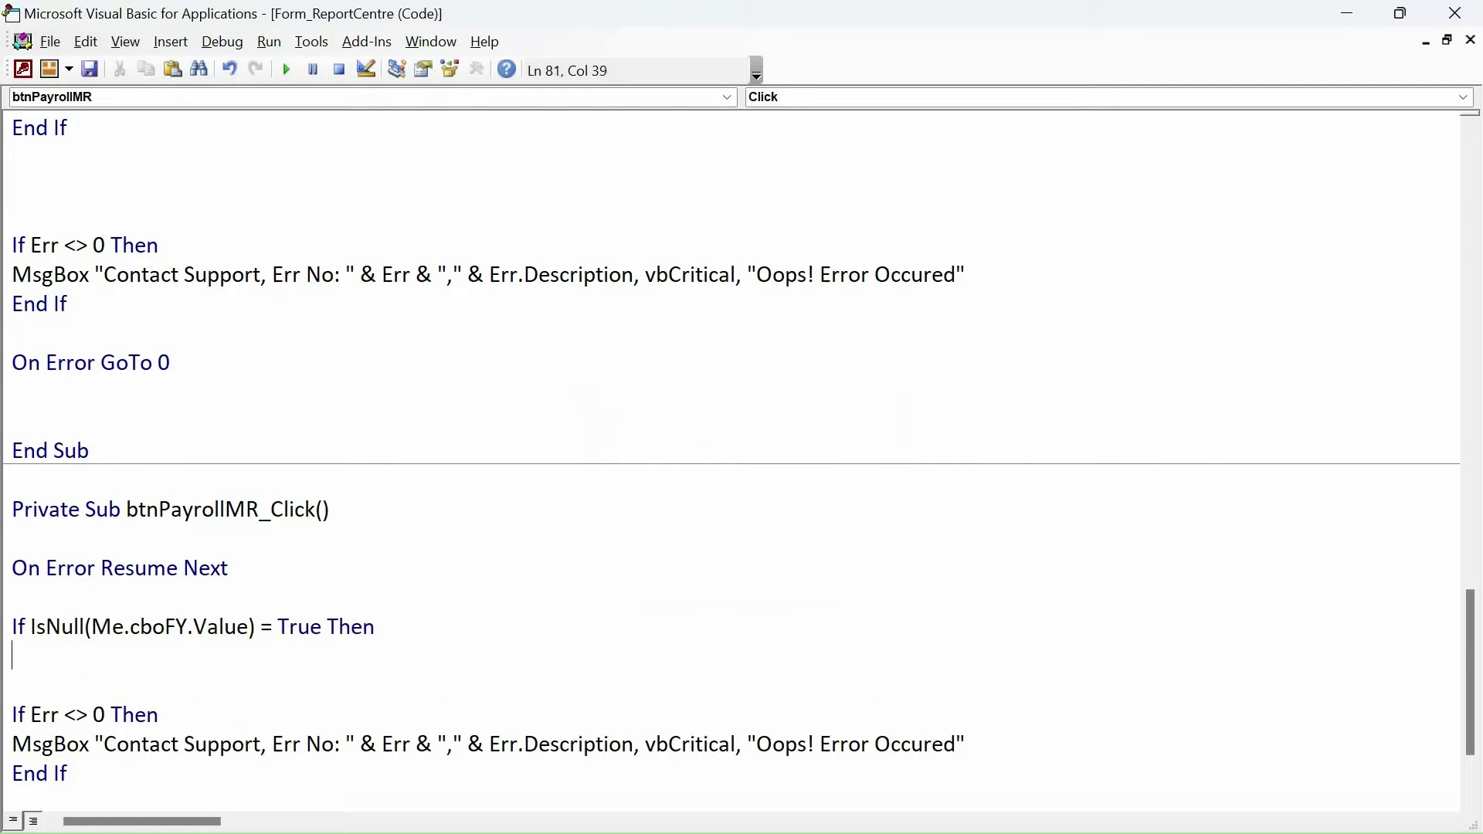
type("docmd.Beep")
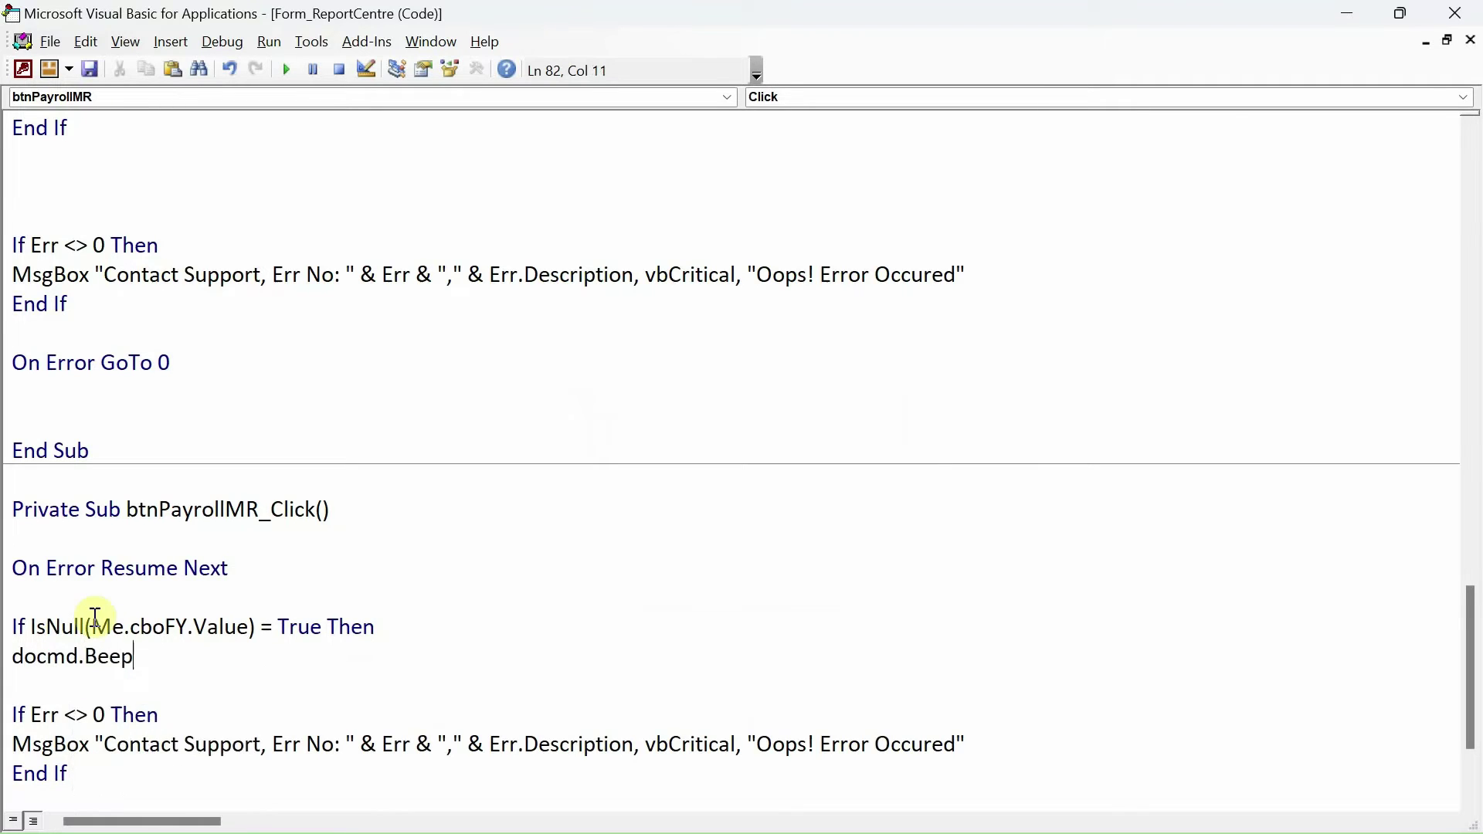
key("Return")
type("msgbox ")
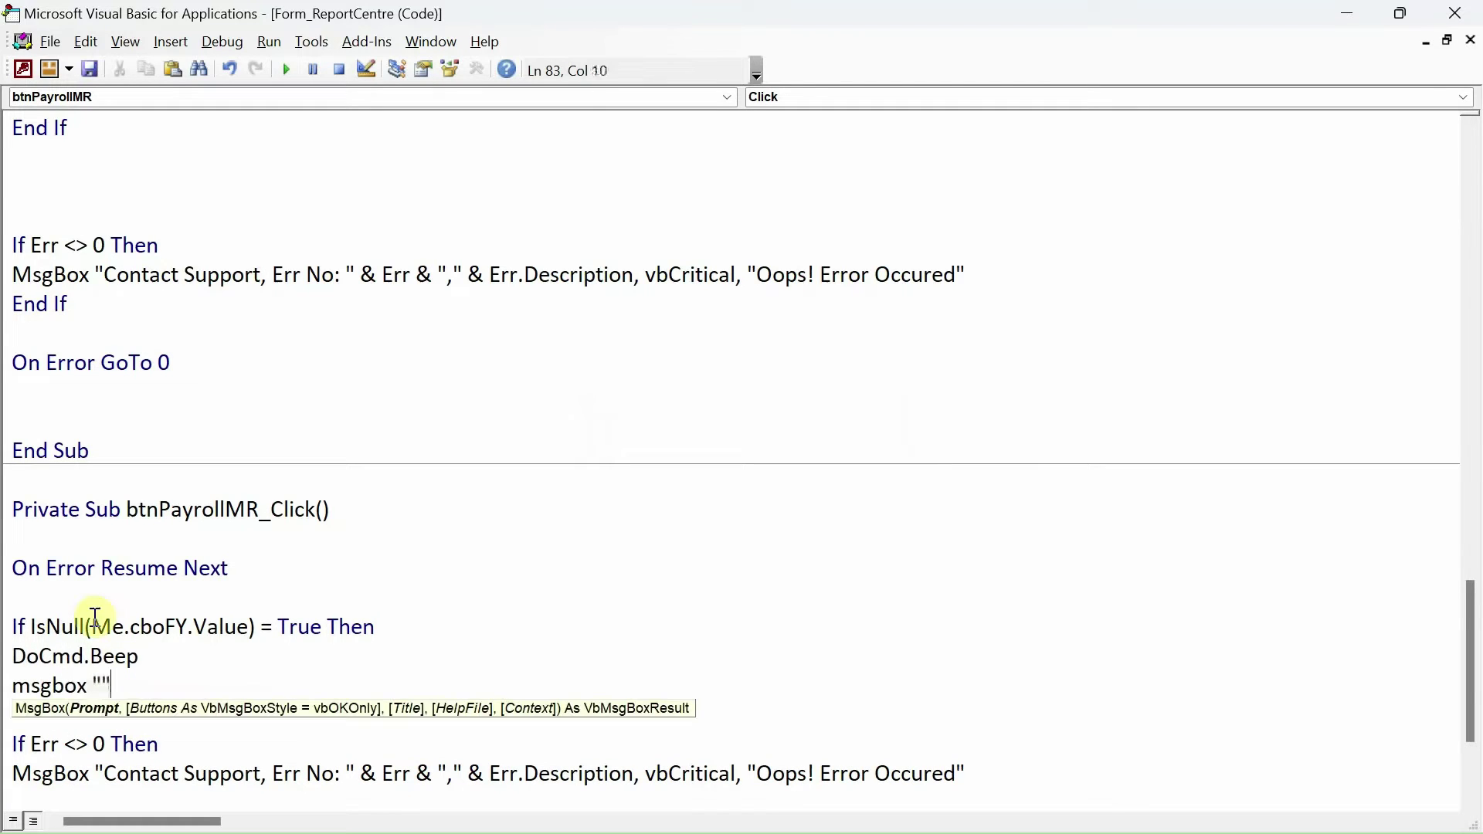
type("\"Please choose the year")
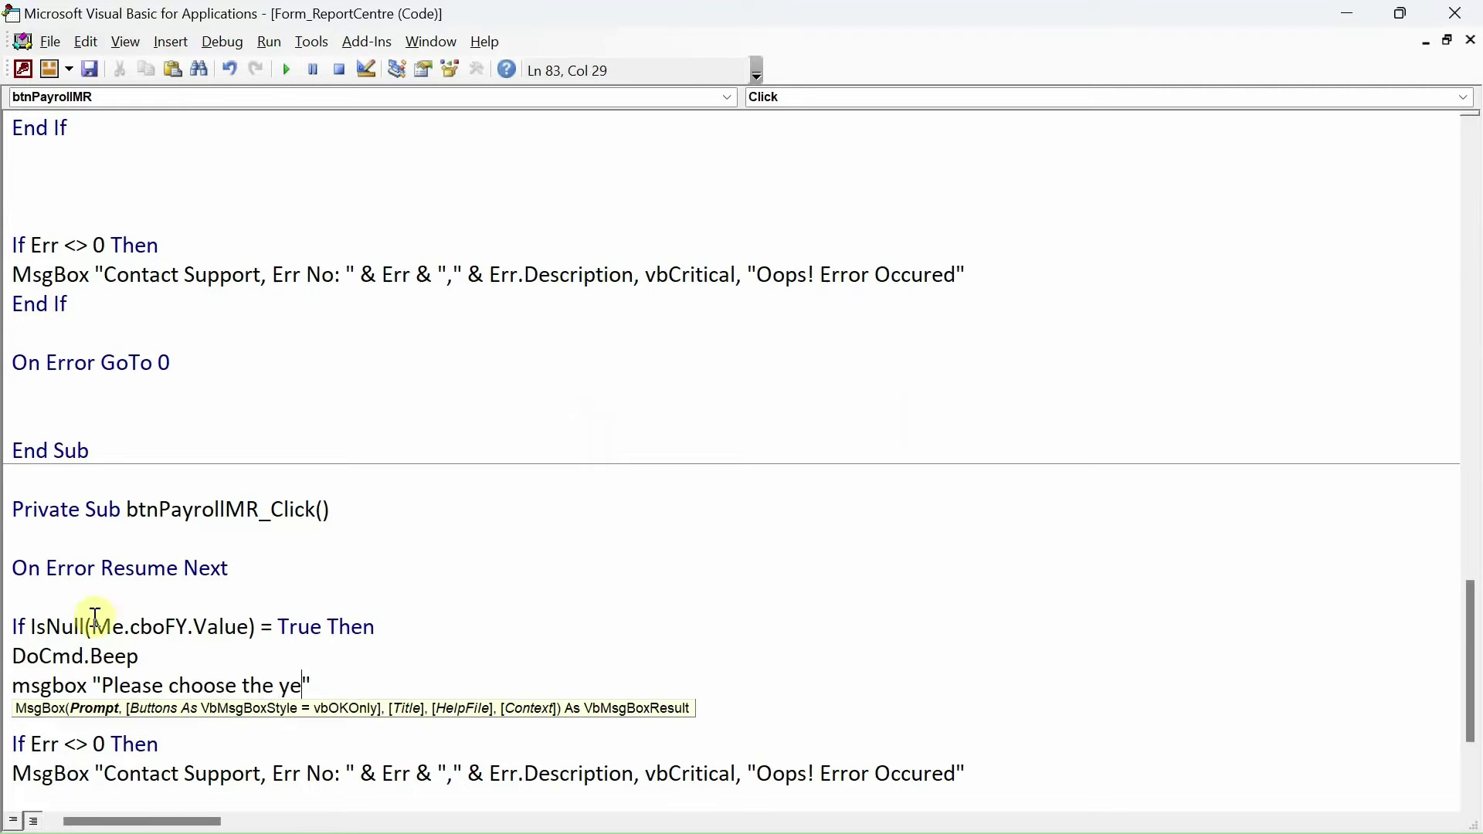
type(".\",vbcr")
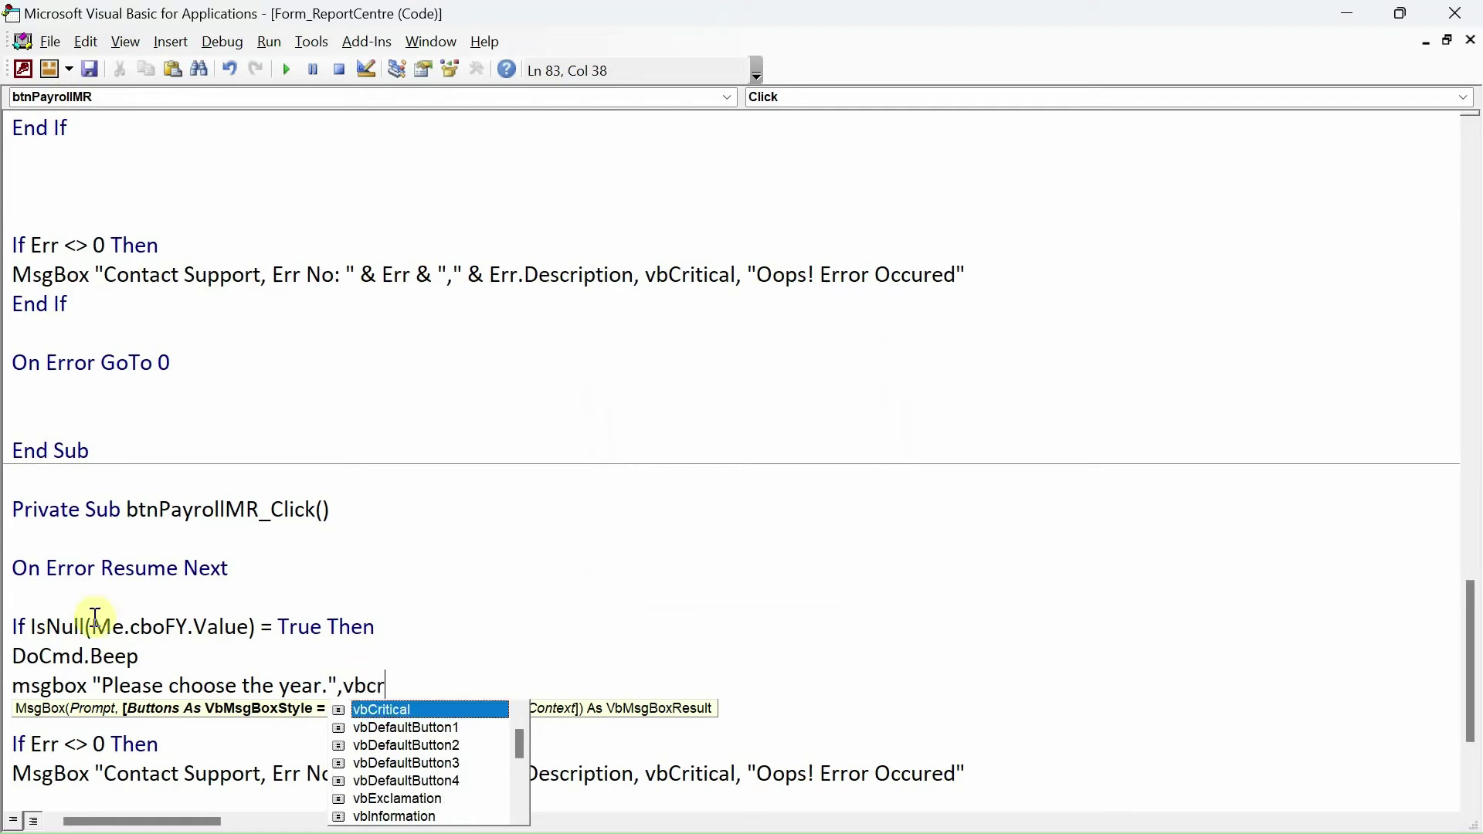
key("Tab")
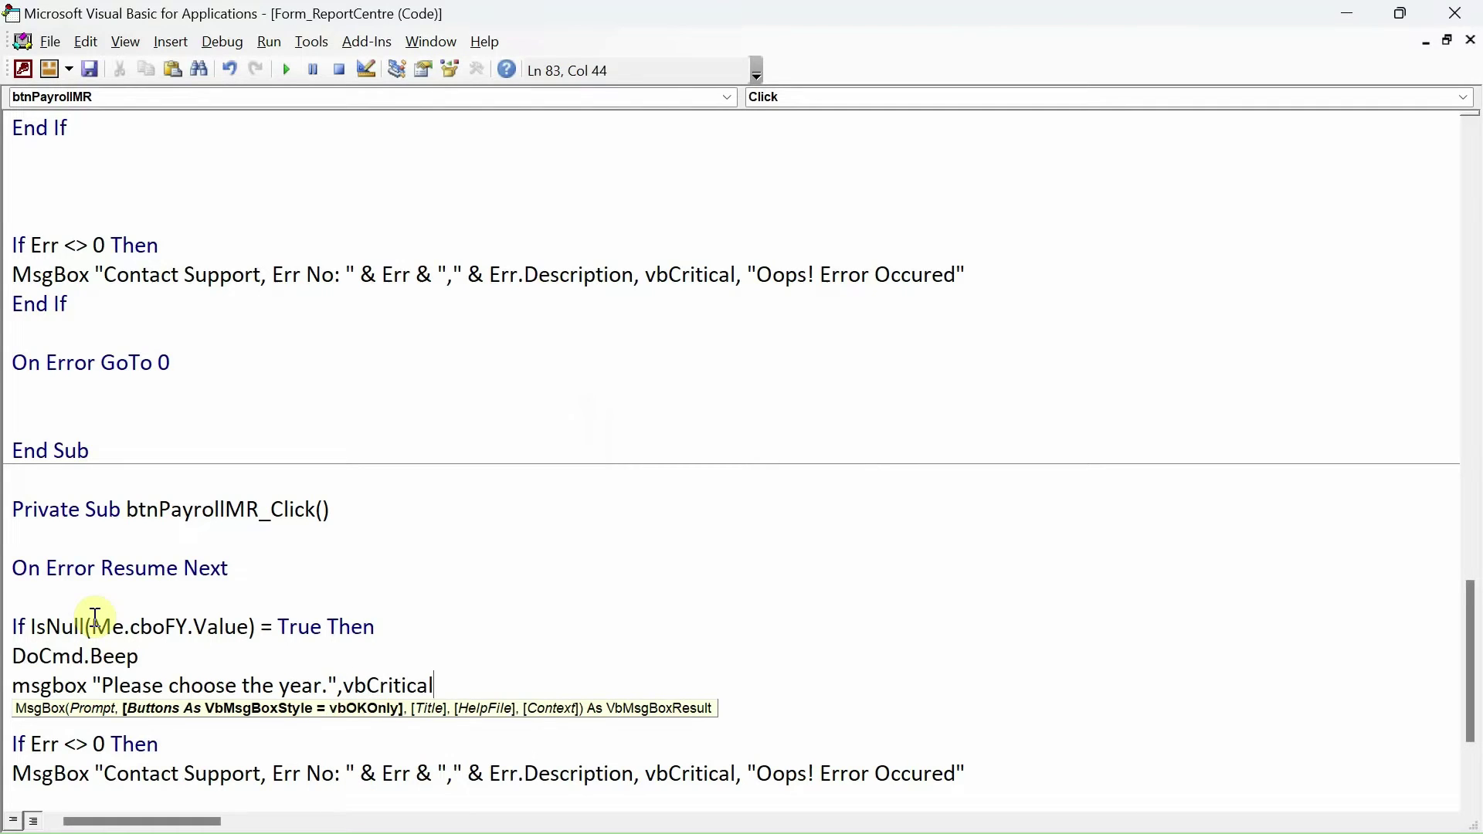
type(", \"In")
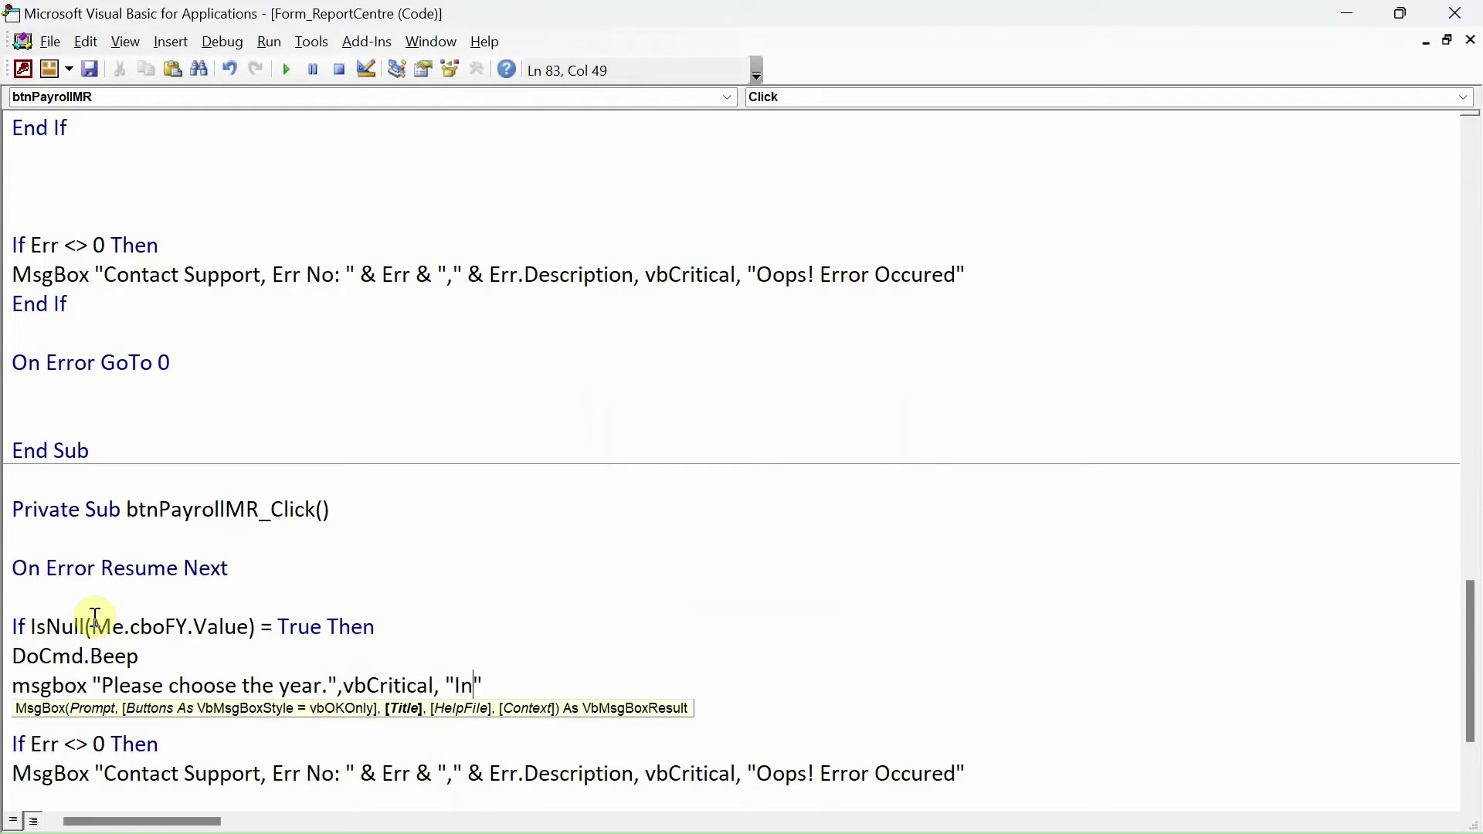
type("formati")
key("Return")
key("Return")
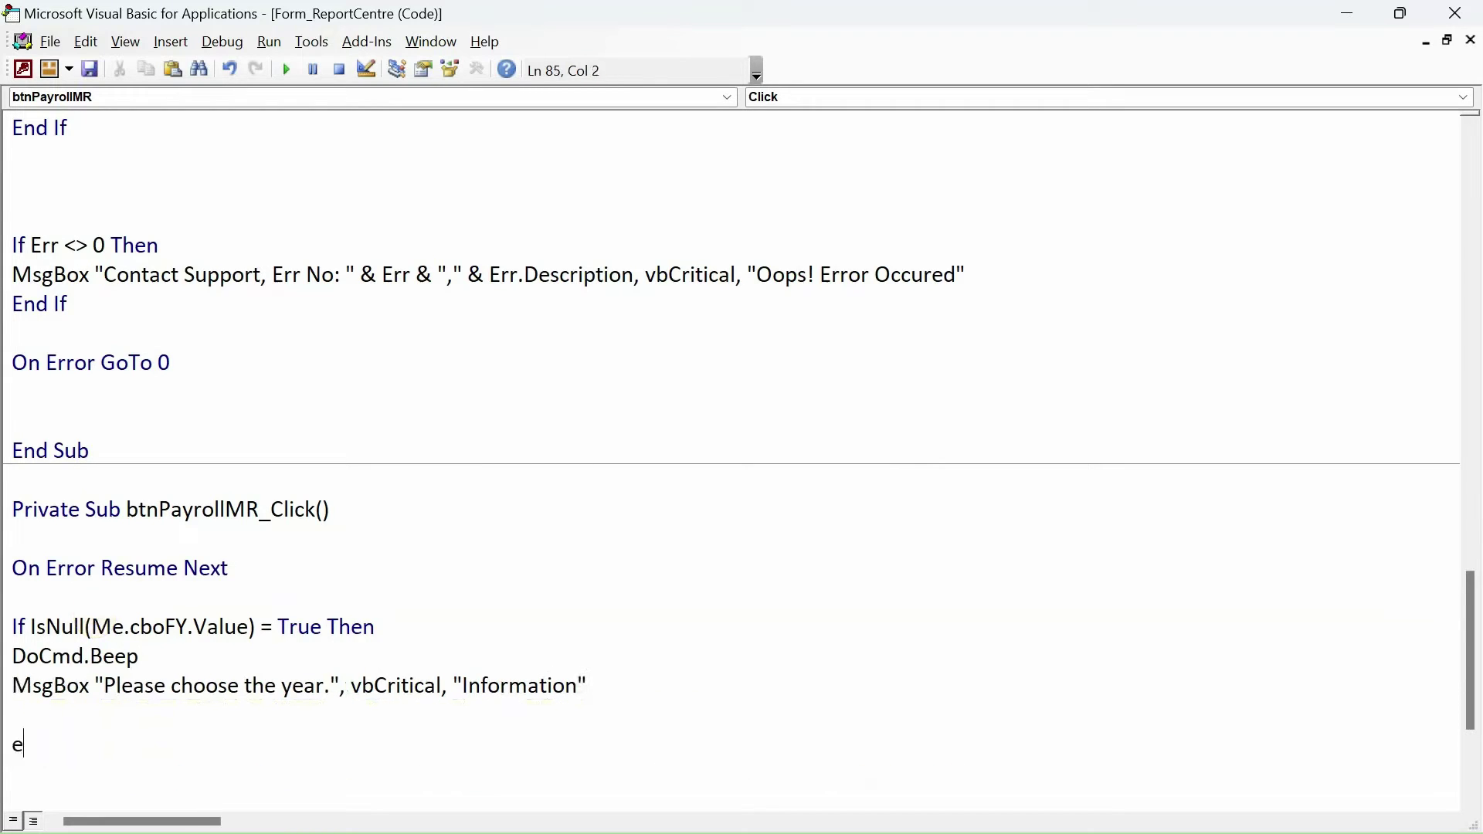
Step: Make Else run DoCmd.OpenReport "PayrollMR", acViewReport, begin If Err <> 0 Then, and compile
key("Return")
key("Return")
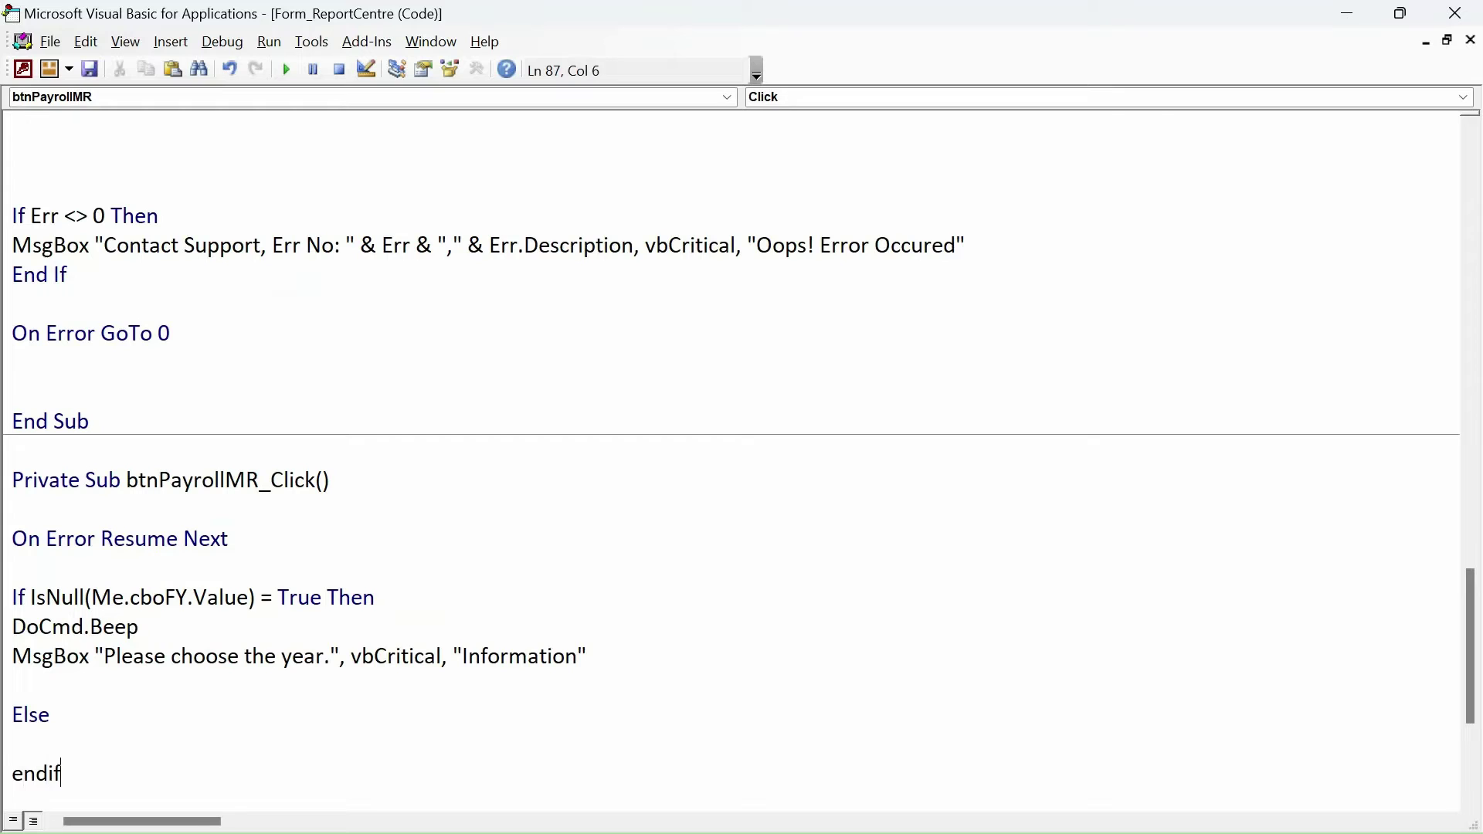
key("Up")
type("docmd.")
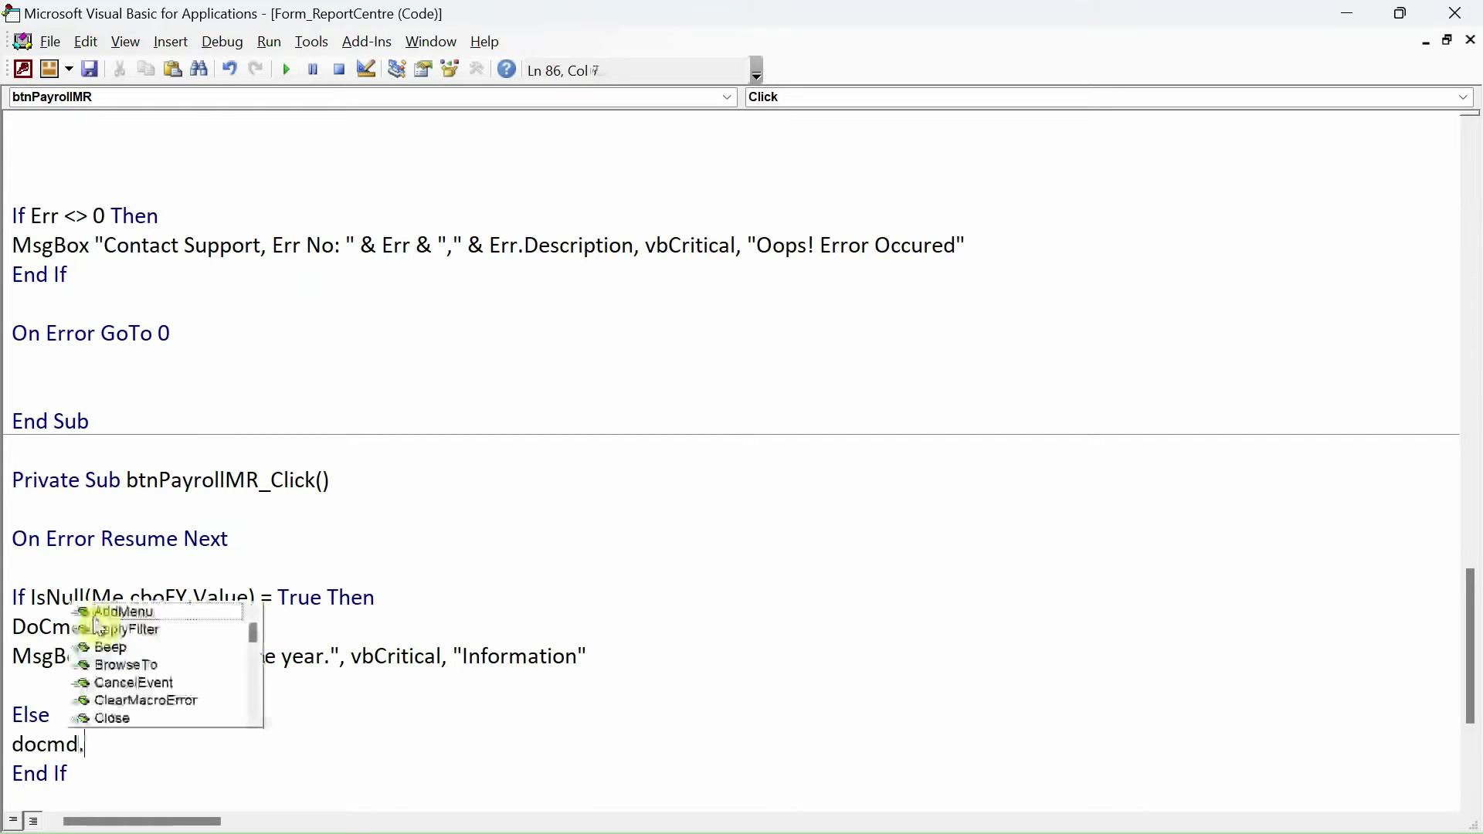
type("openreport")
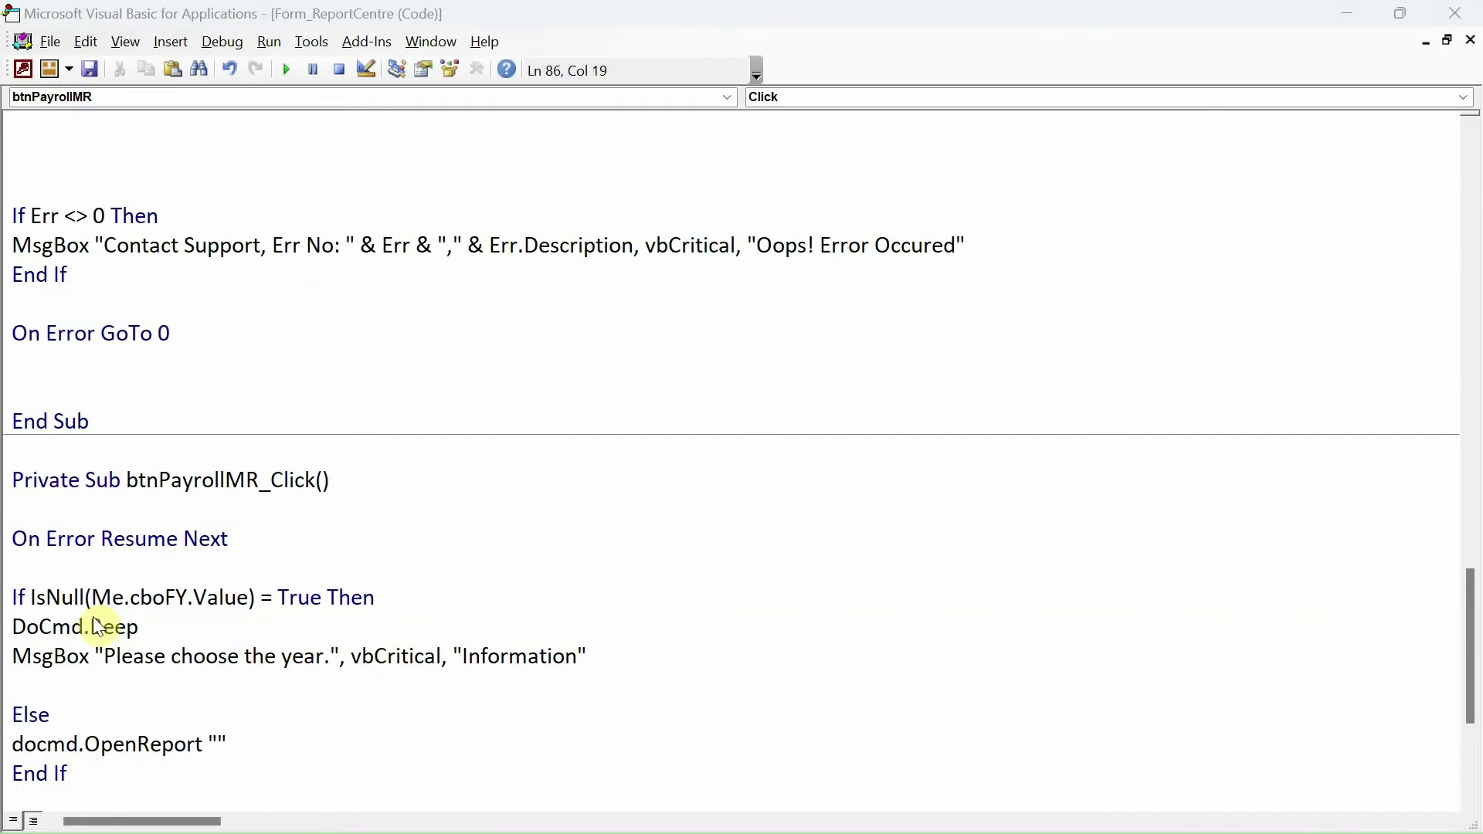
key("alt+F11")
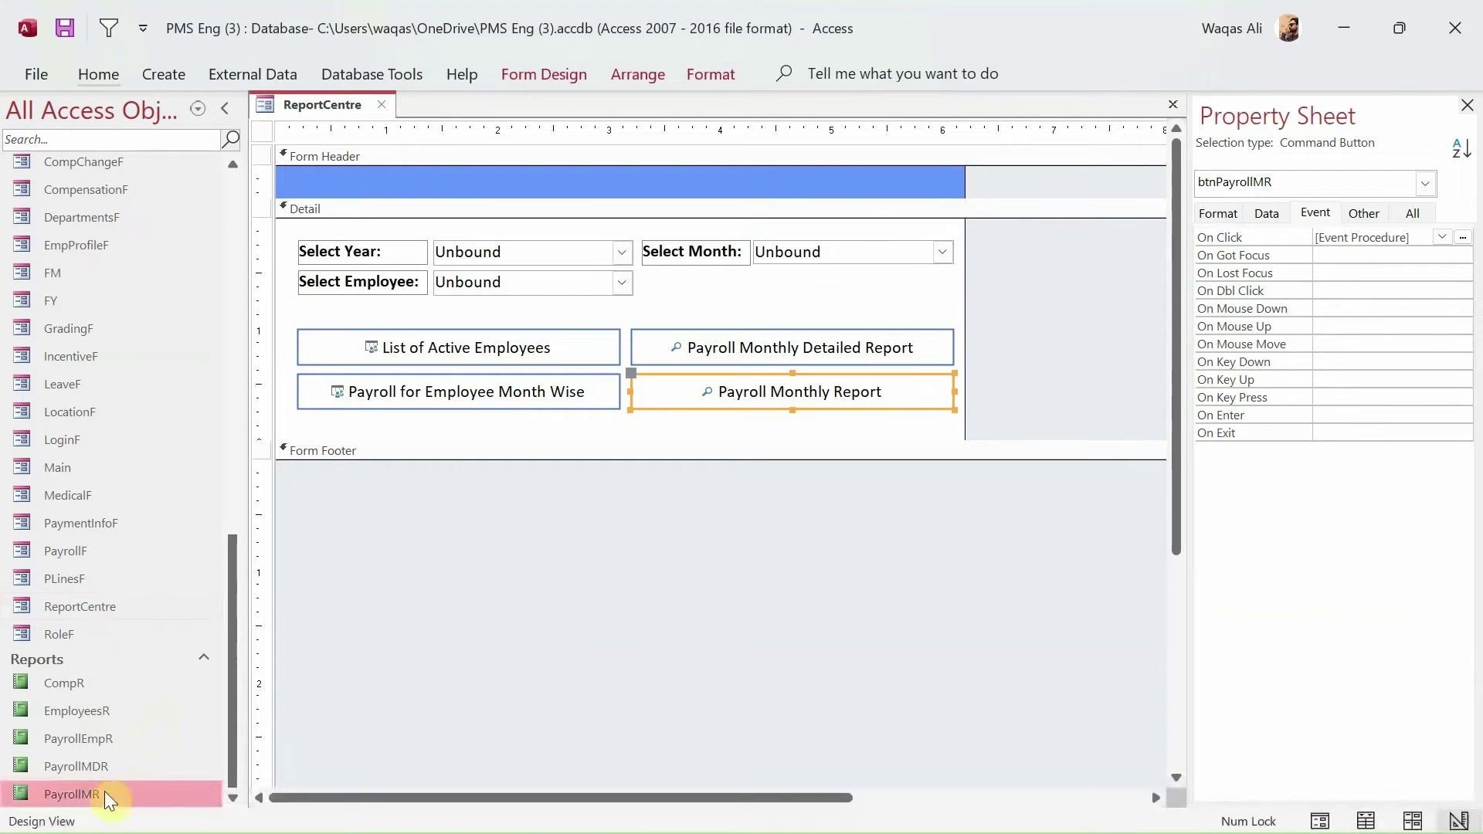
key("alt+F11")
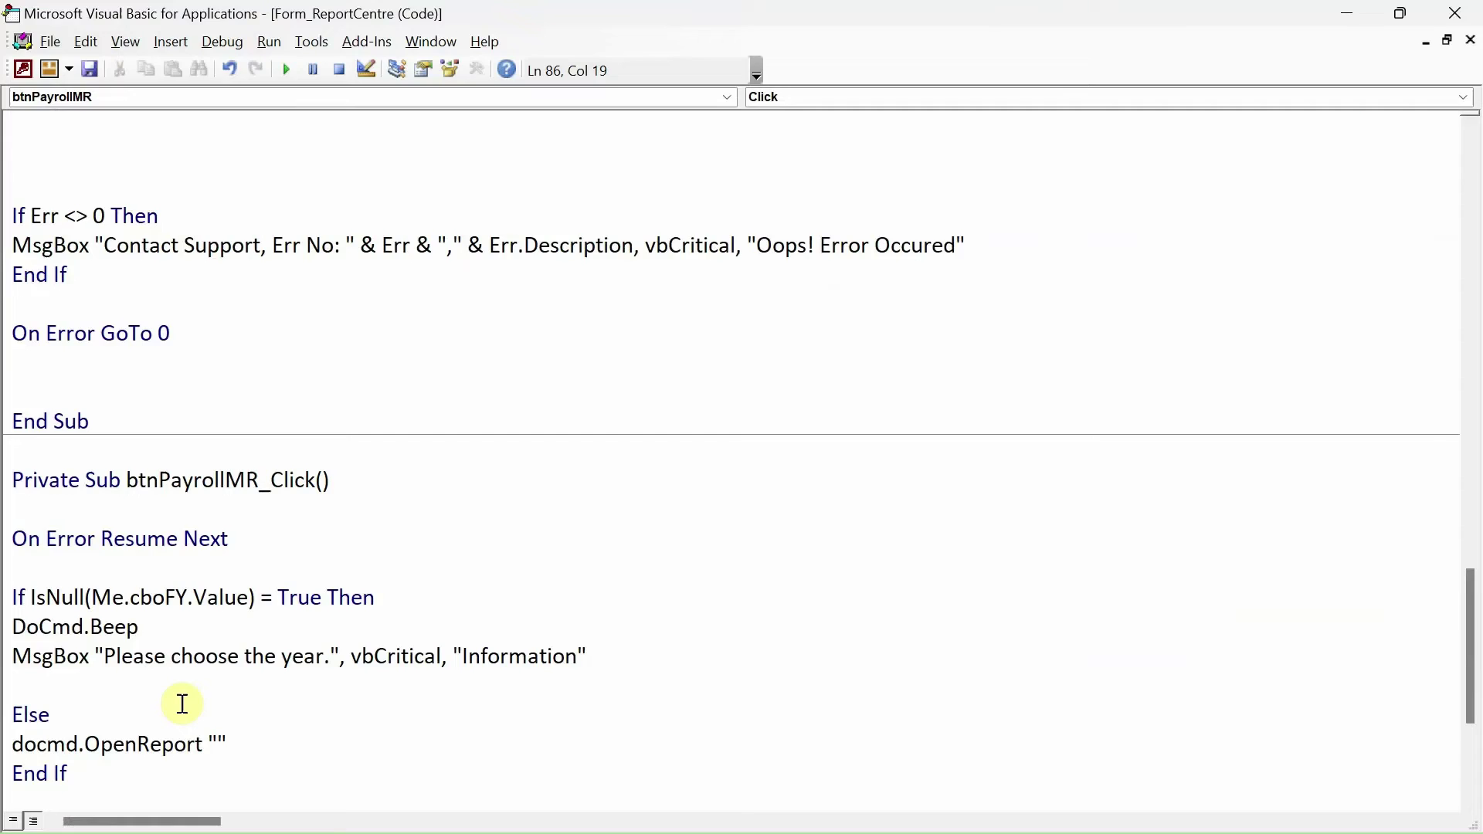
type("Pay")
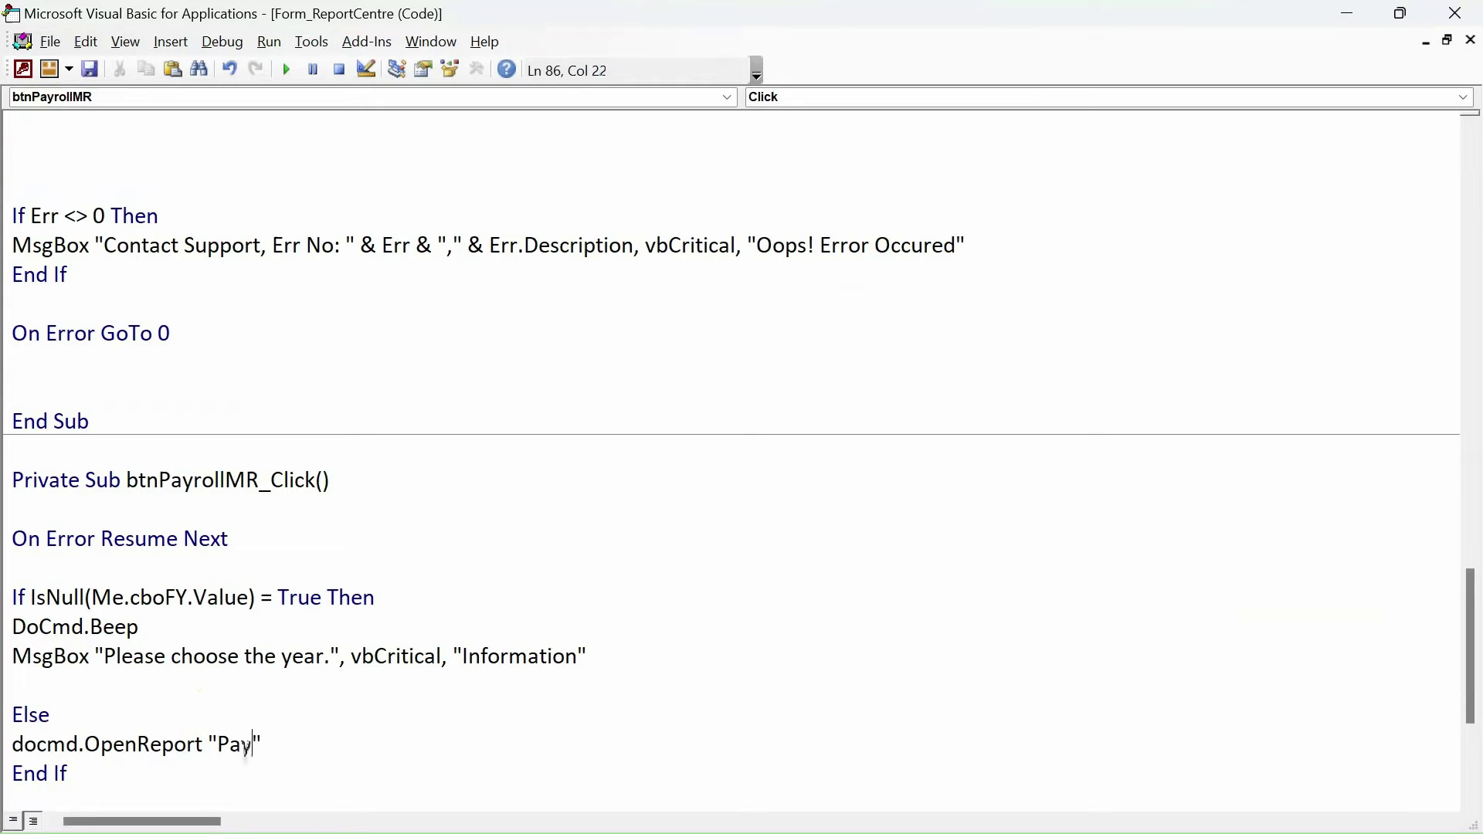
type("rollMR\",")
key("Down")
key("Down")
key("Down")
key("Down")
key("Down")
key("Down")
key("Down")
key("Tab")
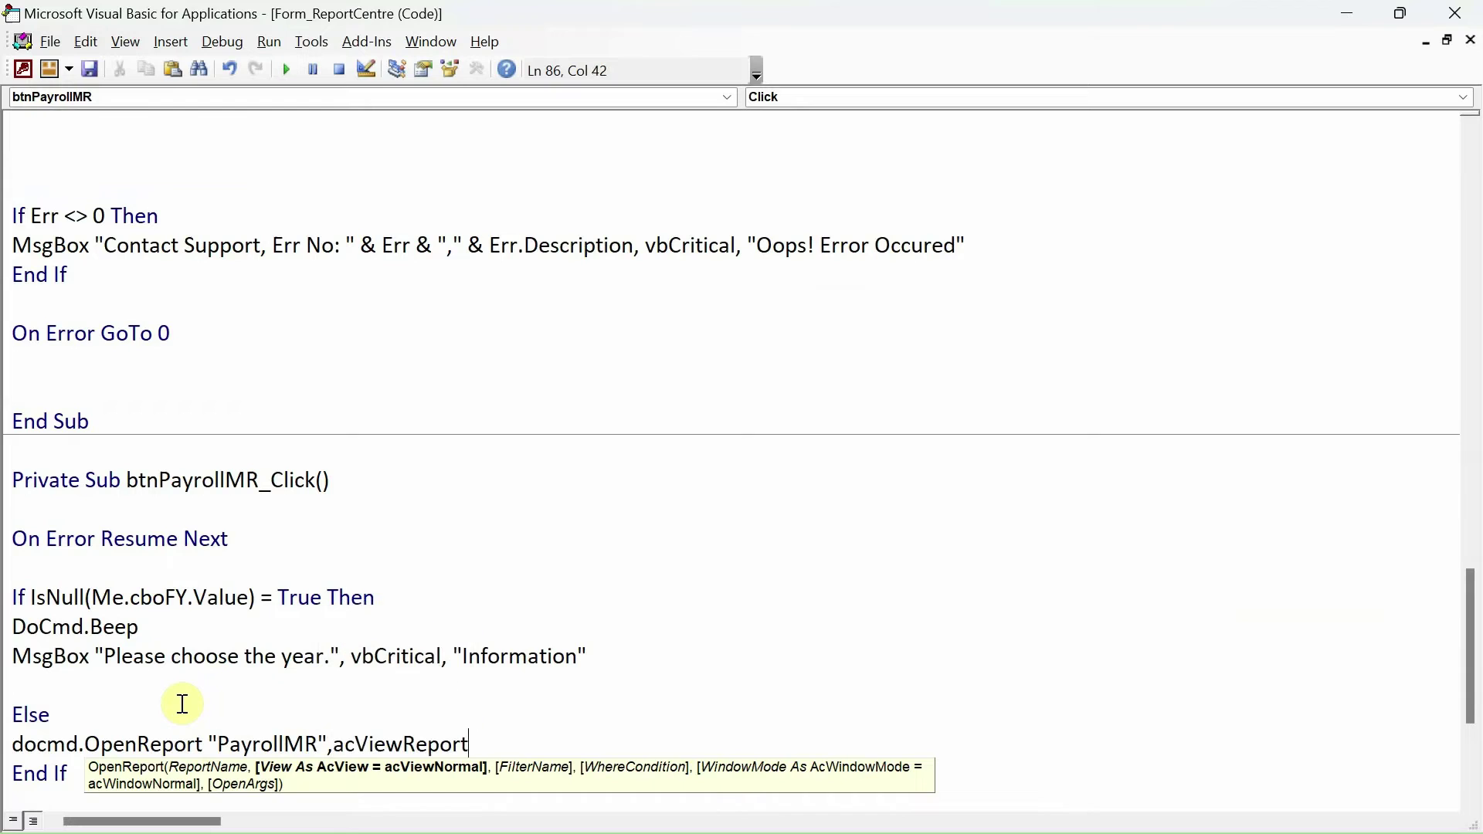
key("Down")
key("Return")
key("Return")
type("If Err <> 0 Then")
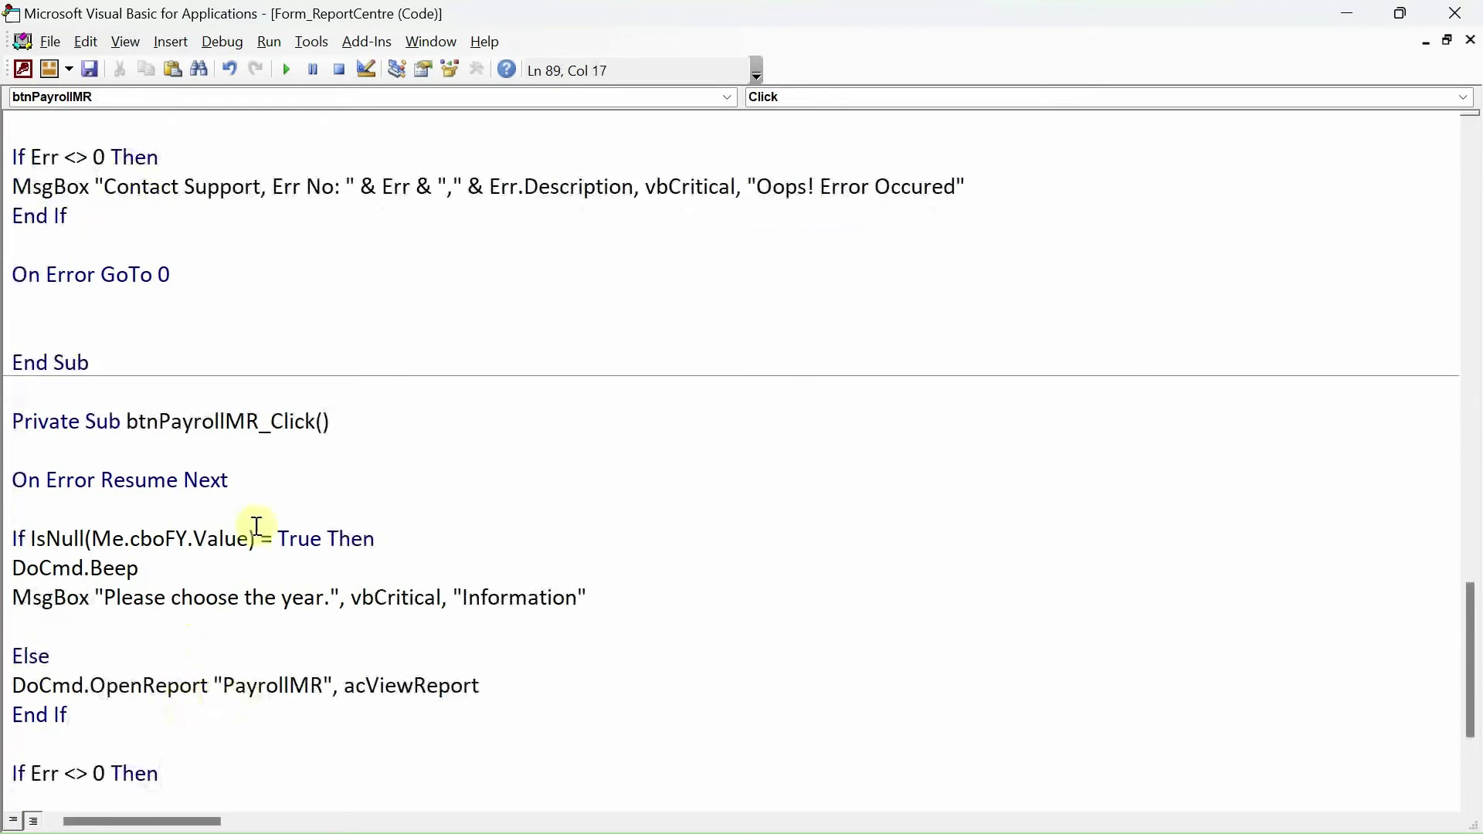
left_click(217, 41)
left_click(228, 60)
Step: Switch ReportCentre to Form View and confirm the missing year and month warnings, choosing 2022
left_click(1457, 13)
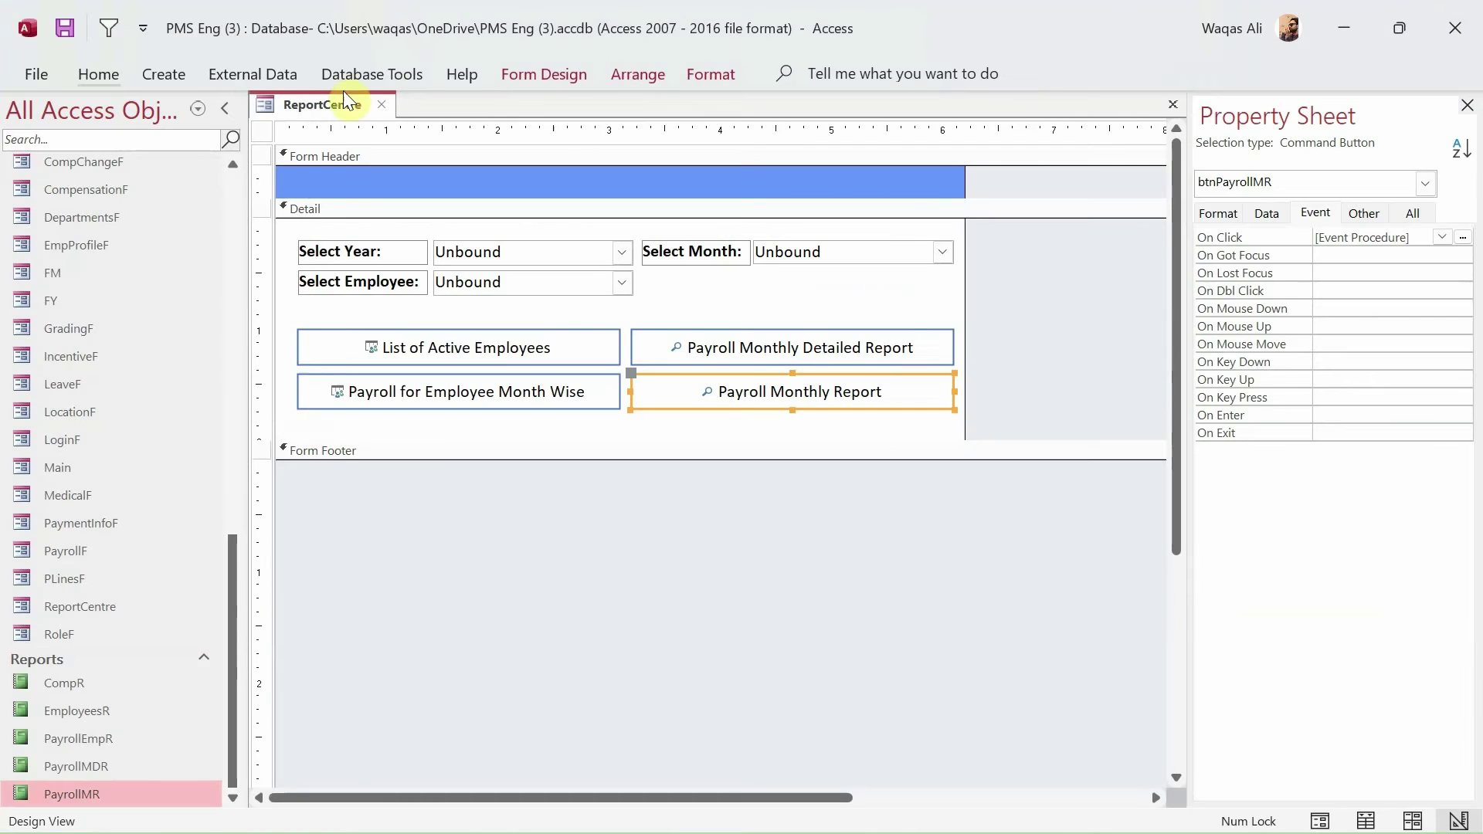
right_click(296, 106)
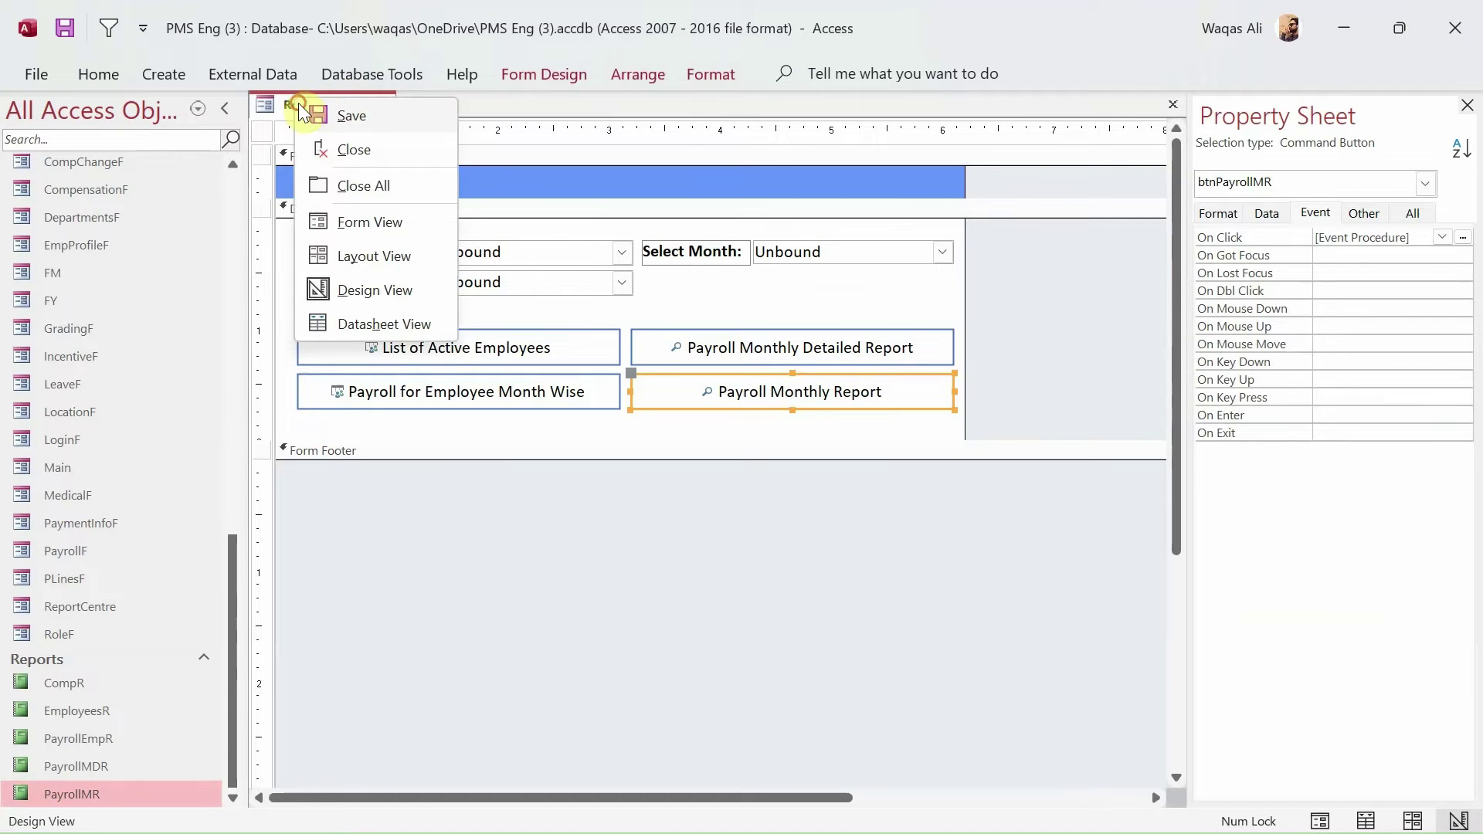
left_click(386, 220)
left_click(903, 386)
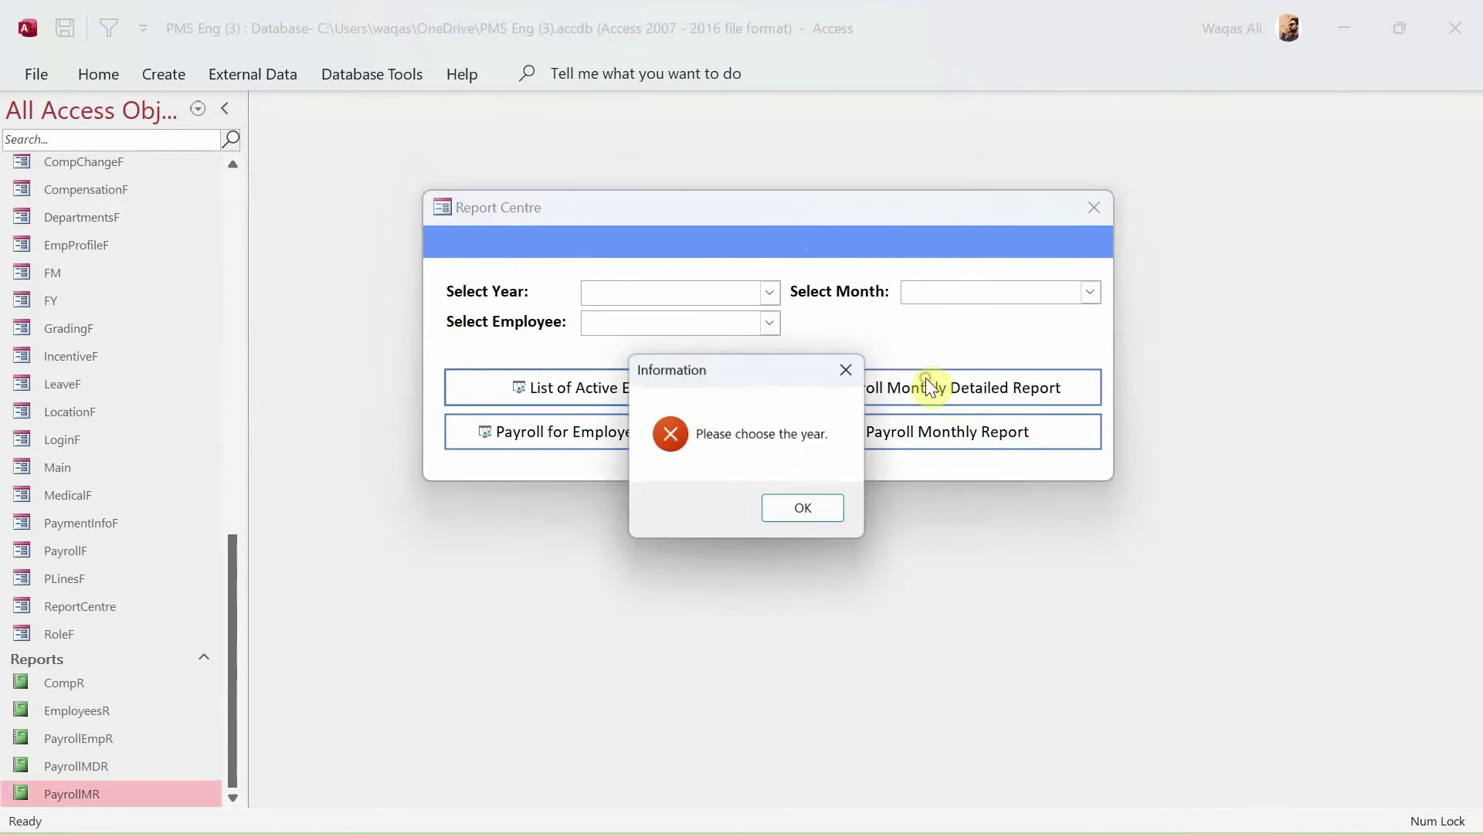
left_click(808, 512)
left_click(755, 292)
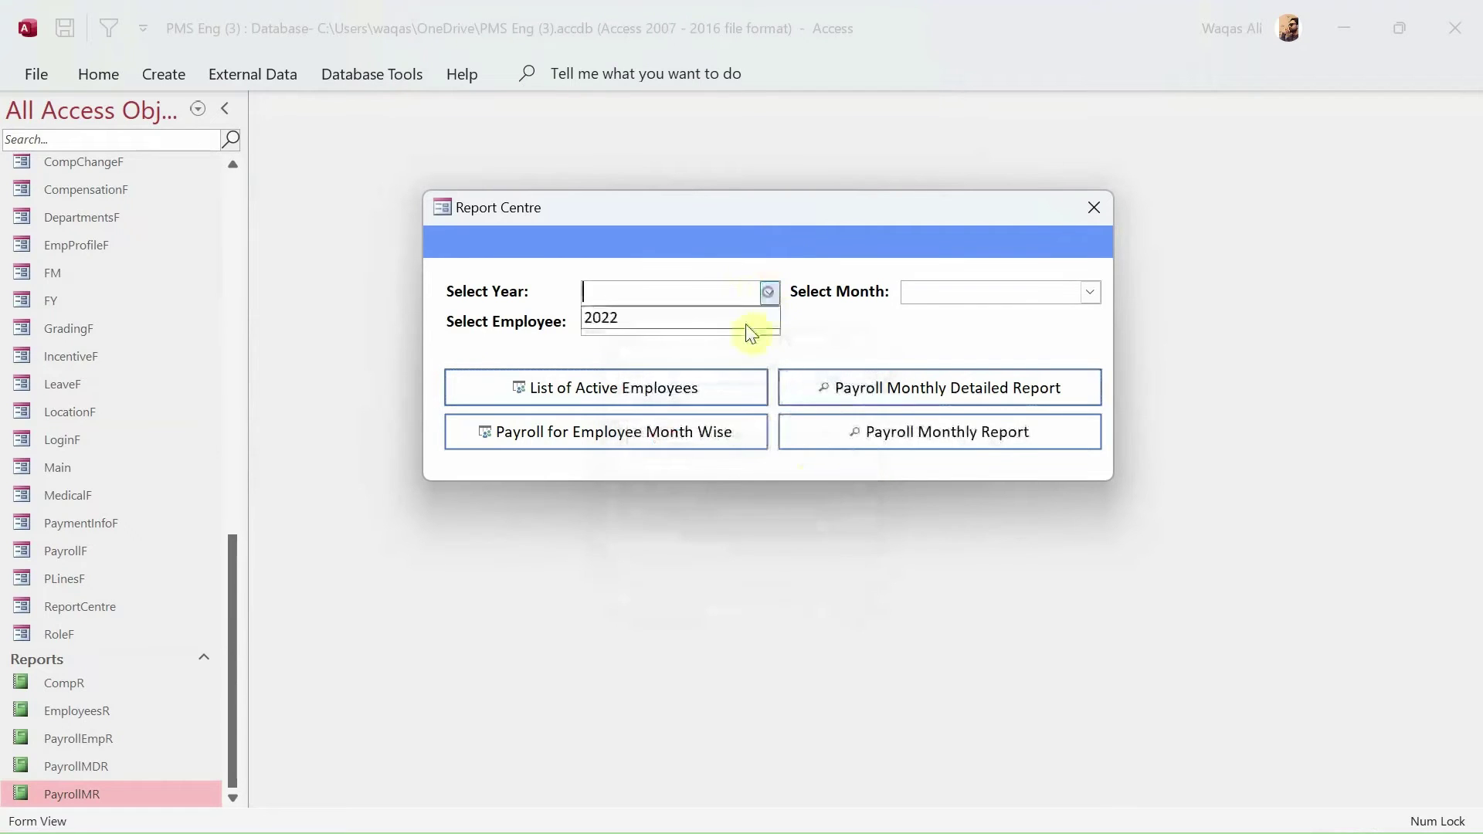
left_click(747, 324)
left_click(952, 399)
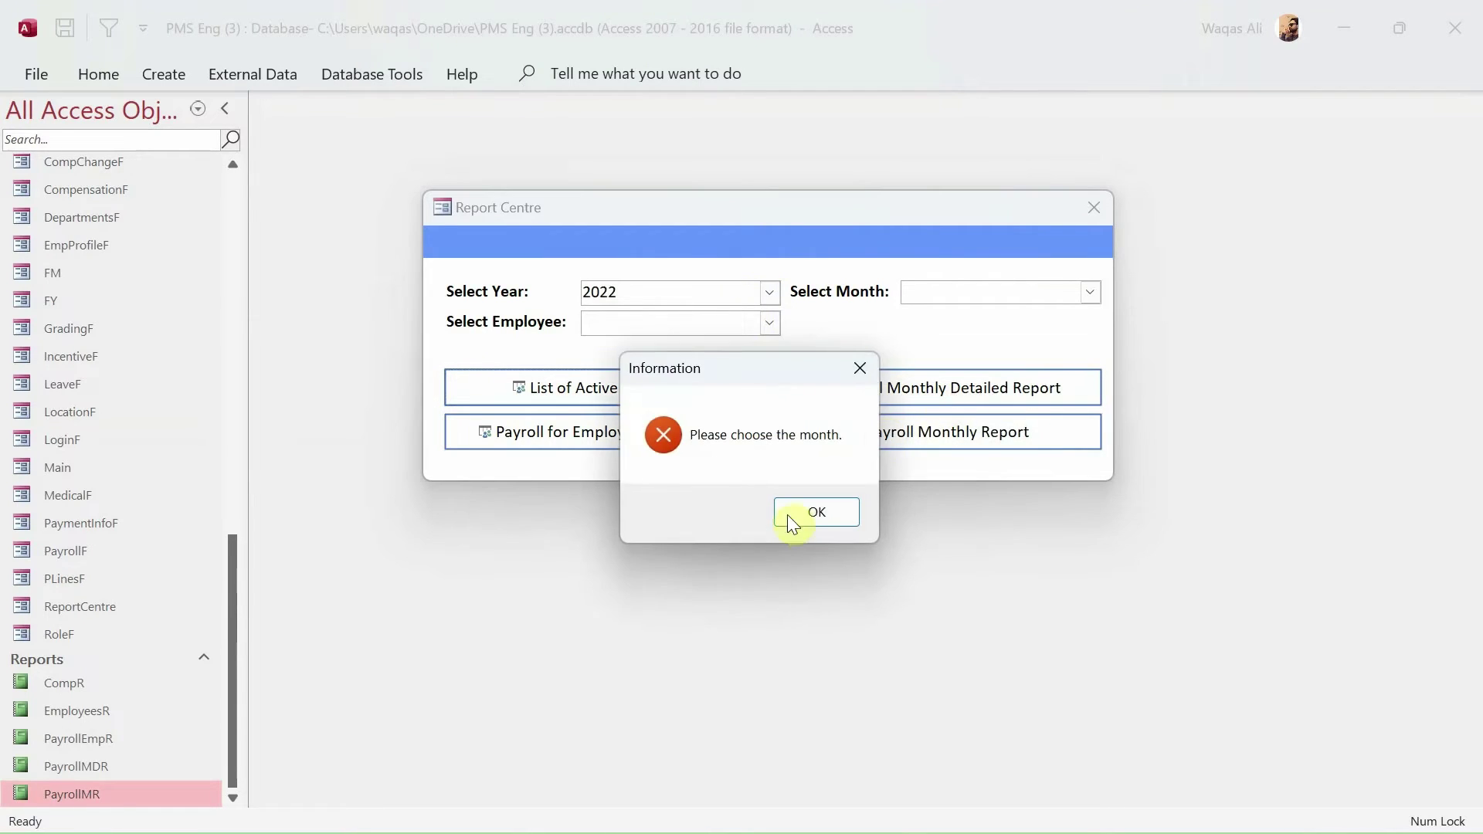
left_click(813, 514)
Step: Choose August, view and close PayrollMDR, then run the Payroll Monthly Report
left_click(1090, 294)
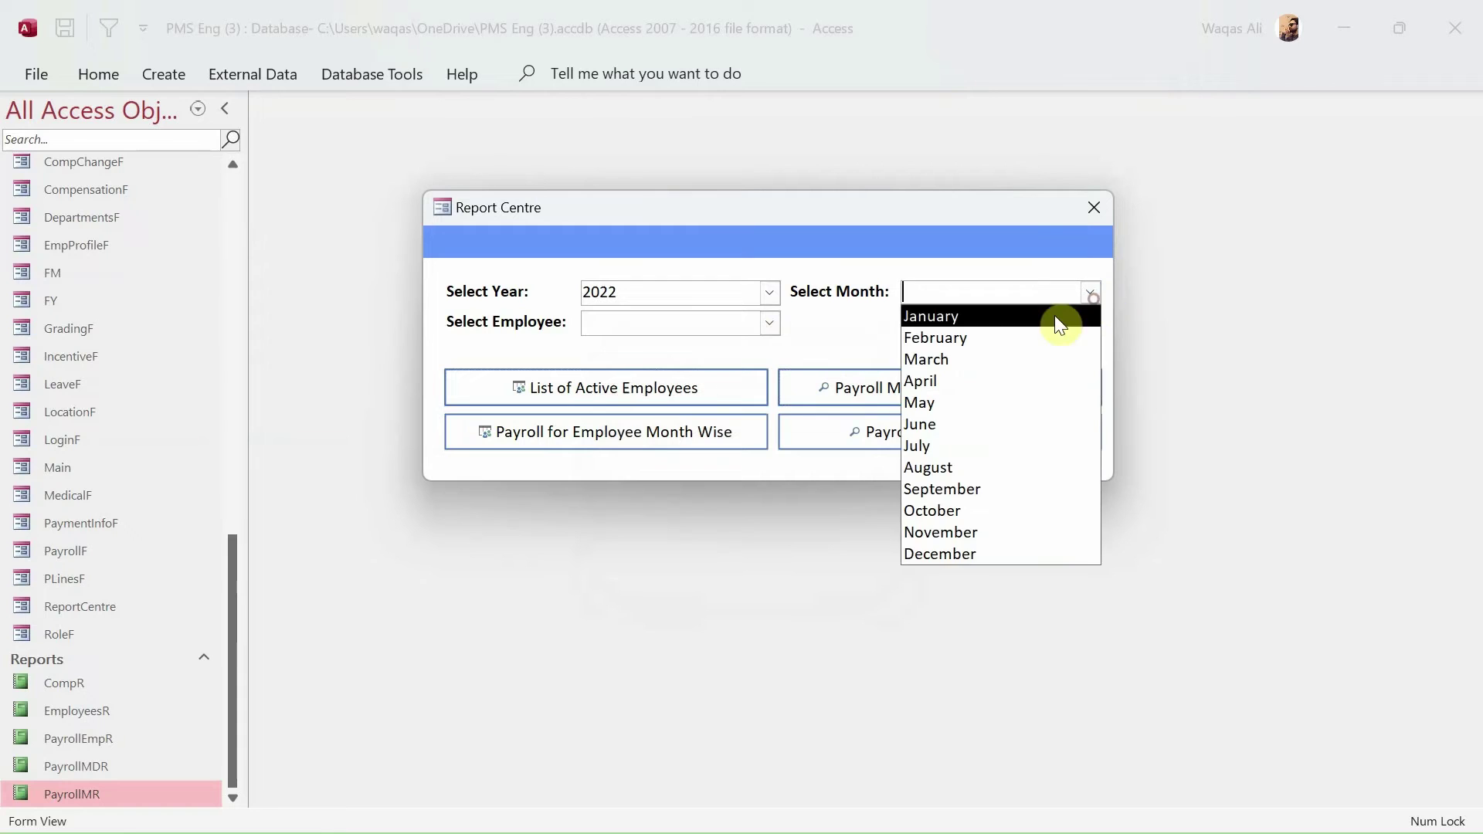
left_click(940, 467)
left_click(917, 393)
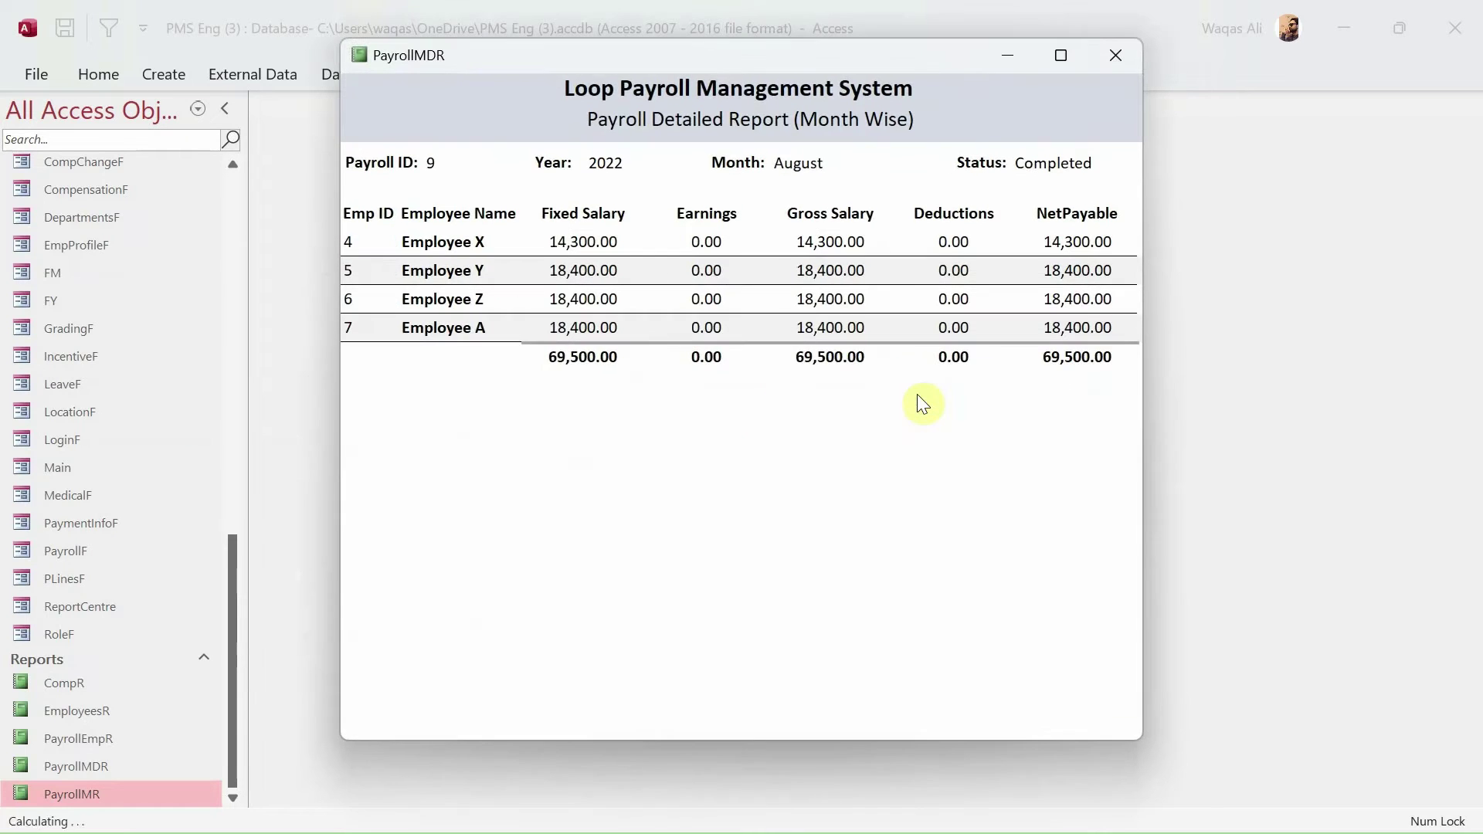
left_click_drag(751, 52, 786, 323)
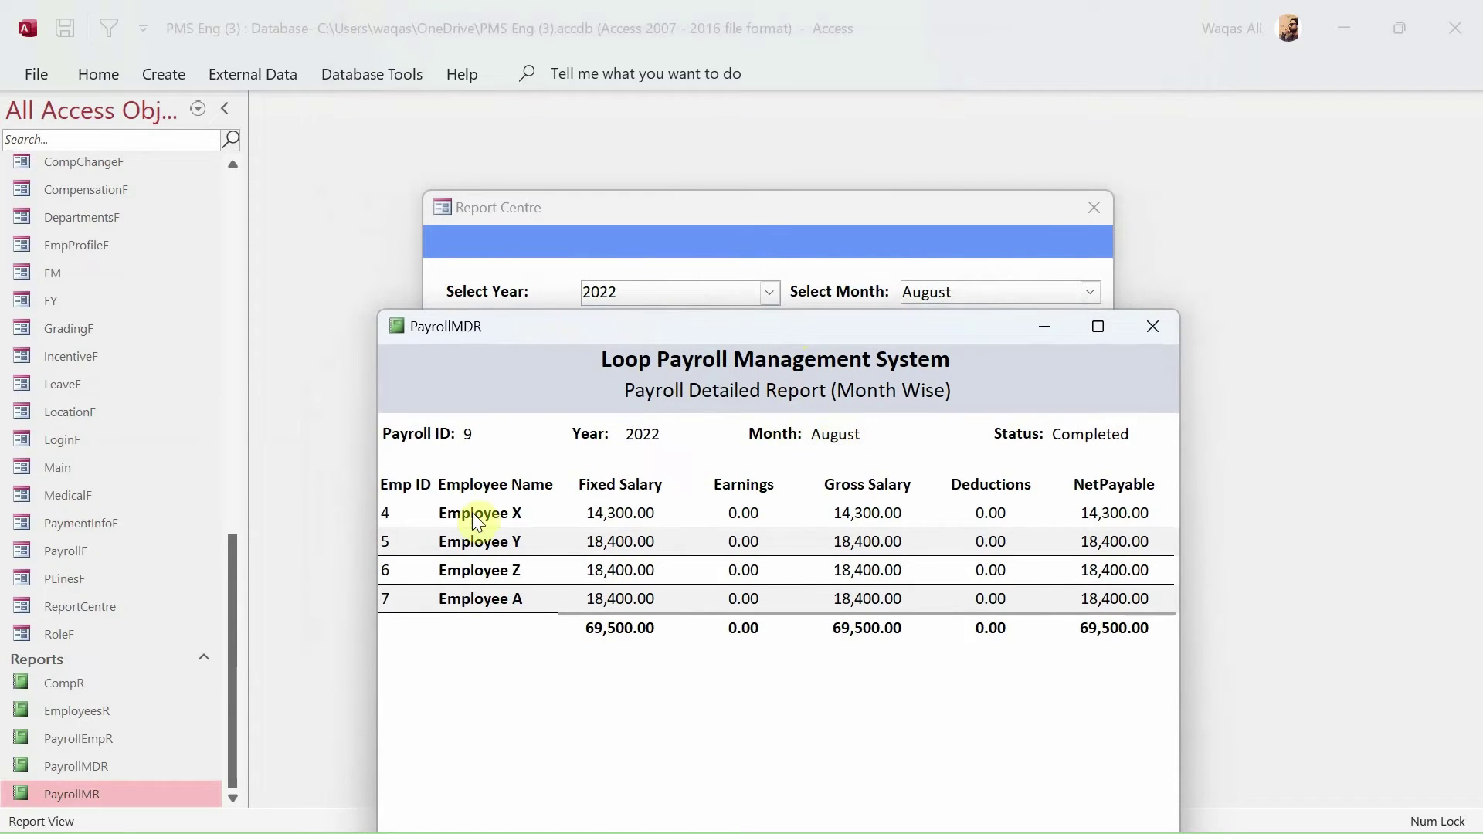
left_click(1151, 326)
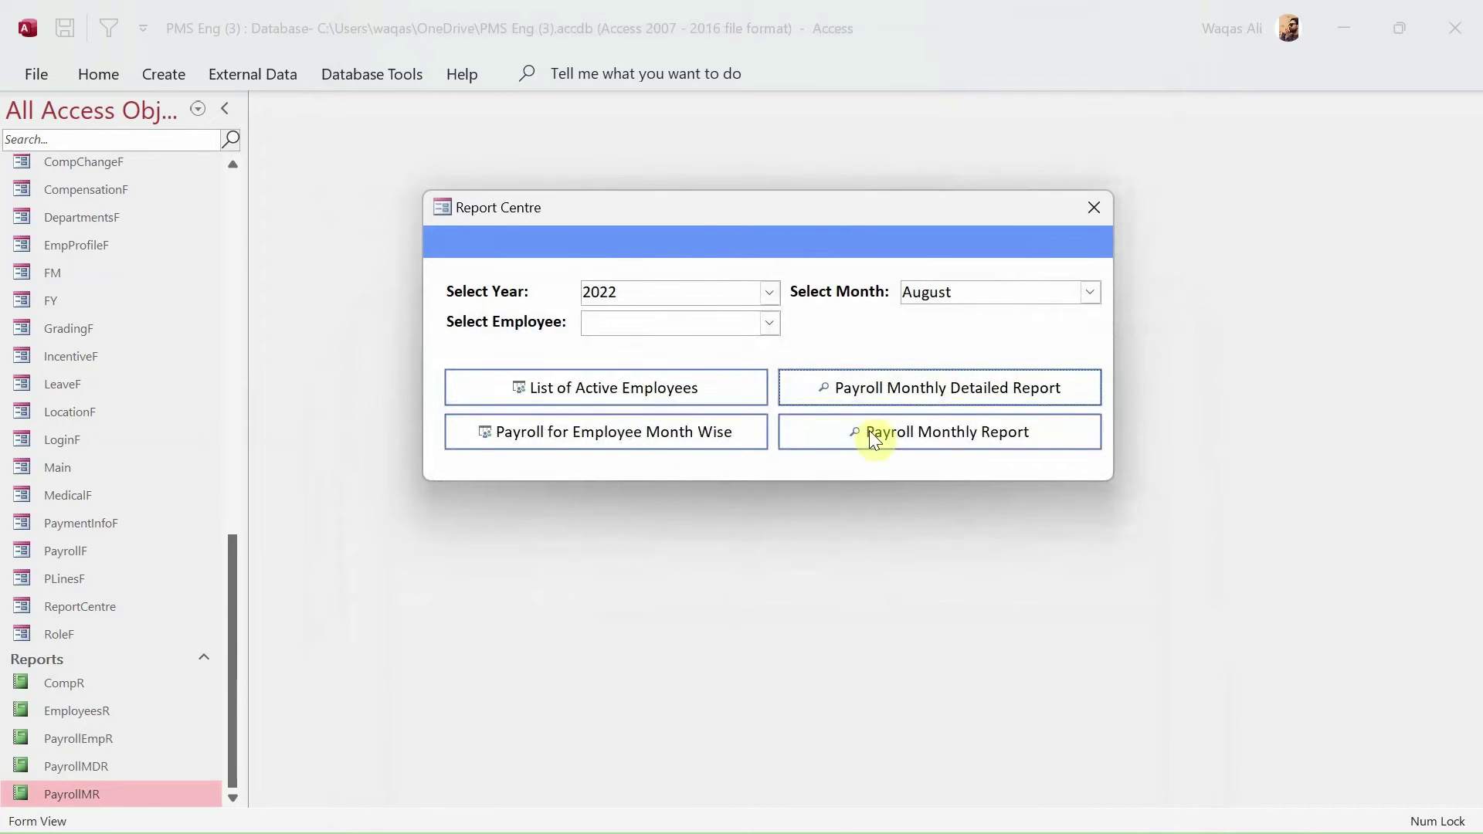
left_click(871, 434)
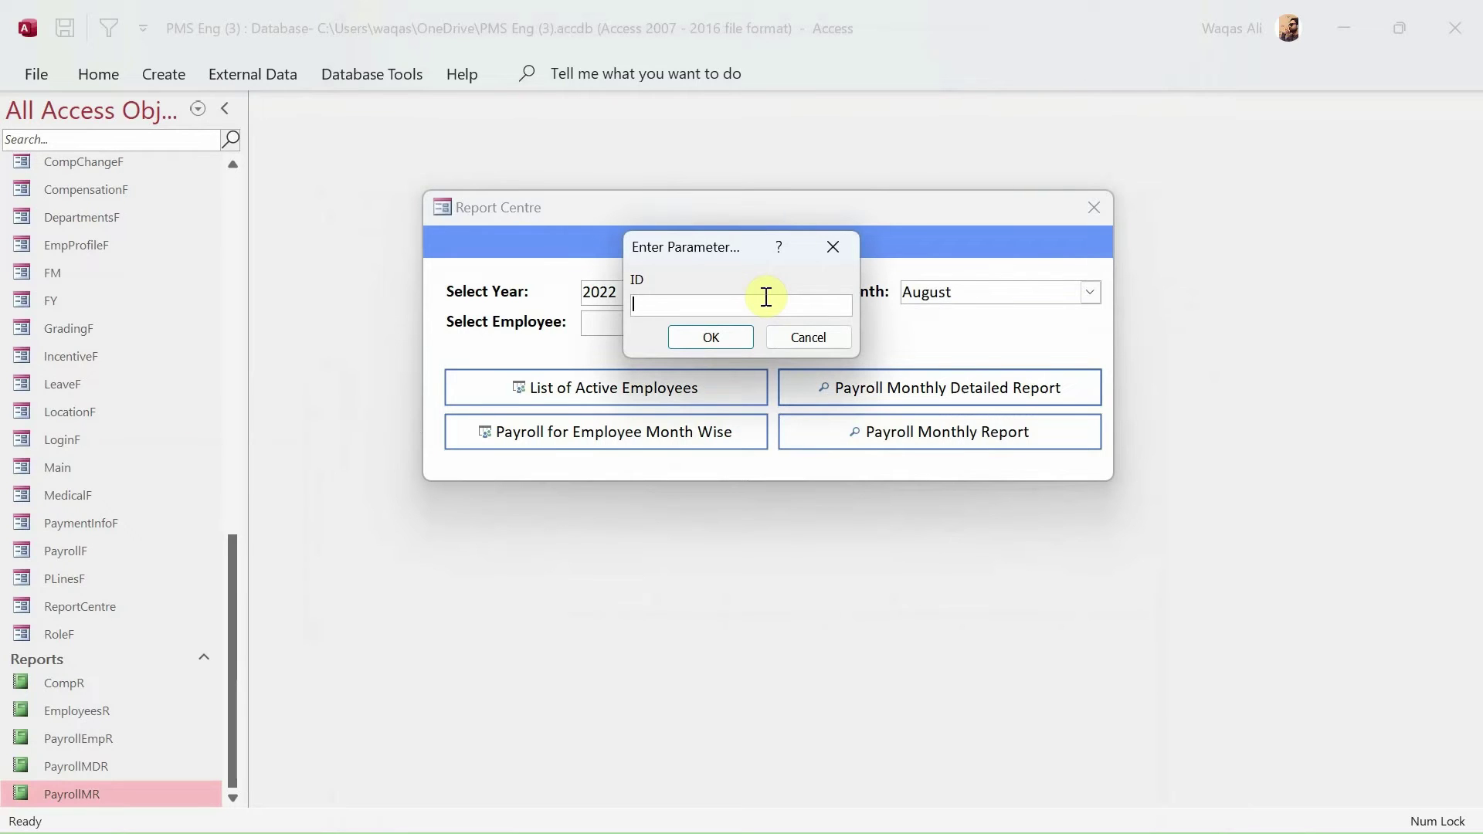
Step: Enter 1 at the ID prompt, switch PayrollMR to Design View, and close Report Centre
type("1")
left_click(727, 337)
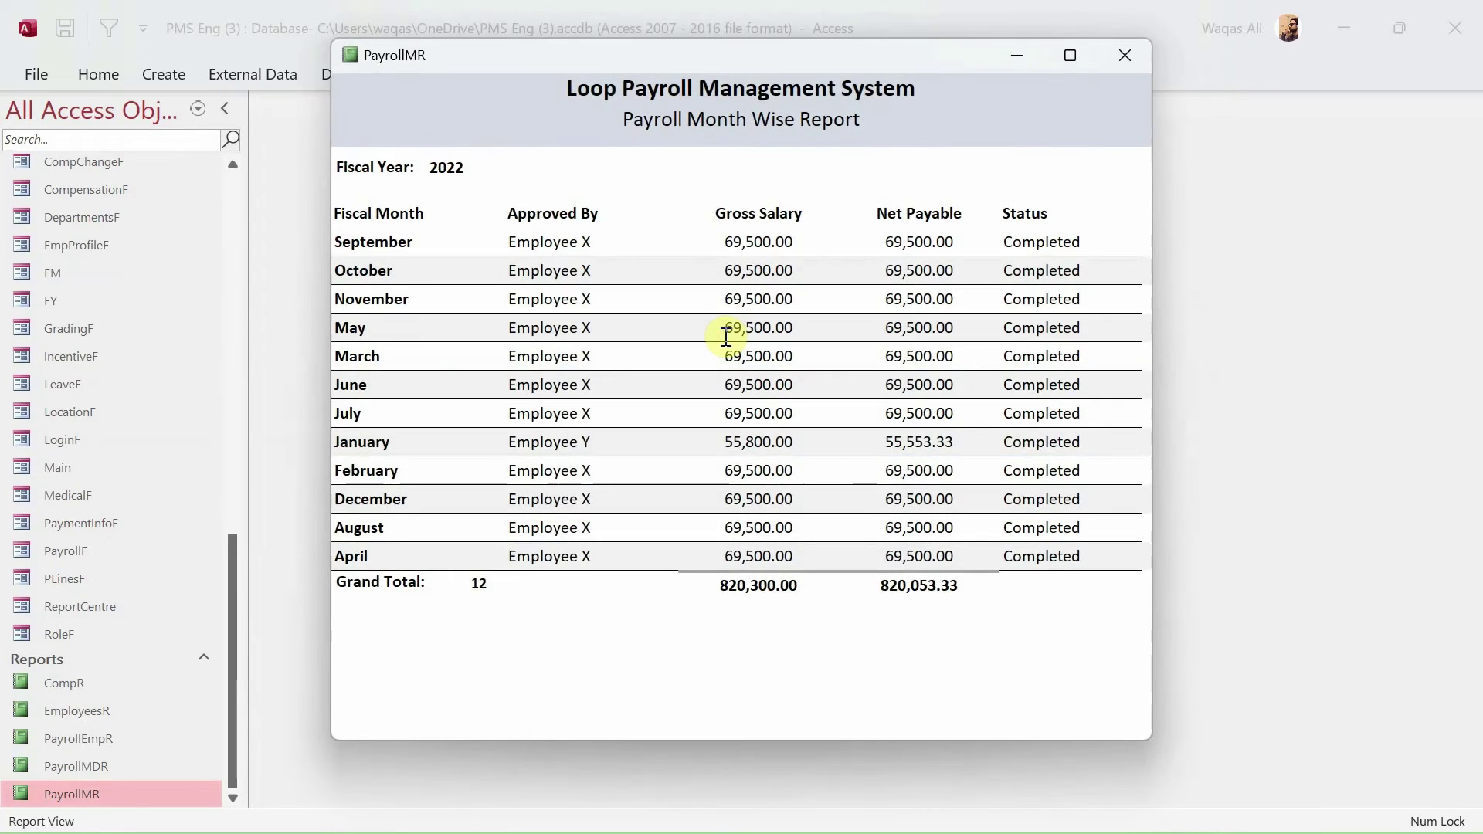
right_click(475, 95)
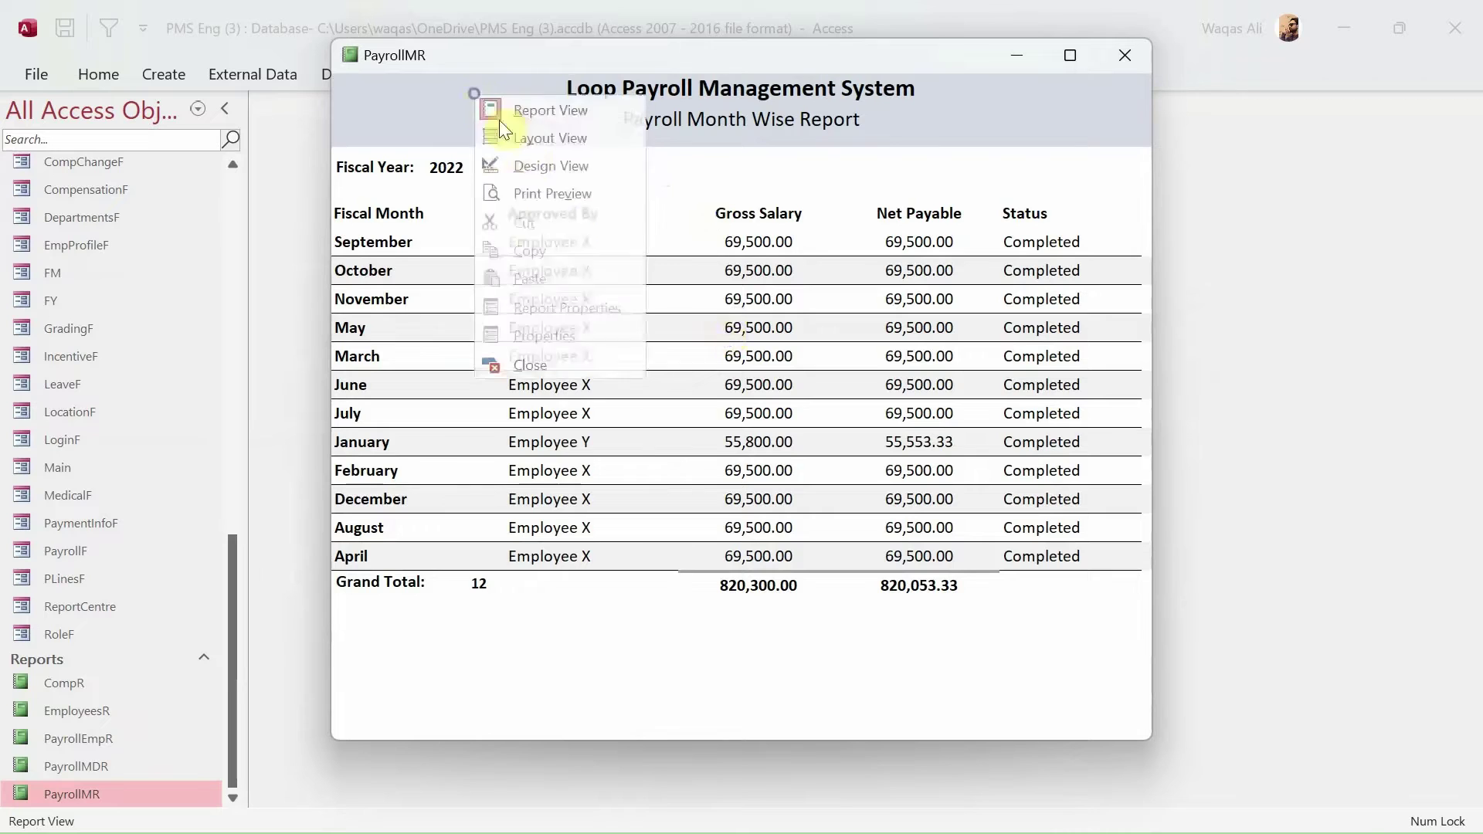
left_click(527, 156)
left_click(1090, 209)
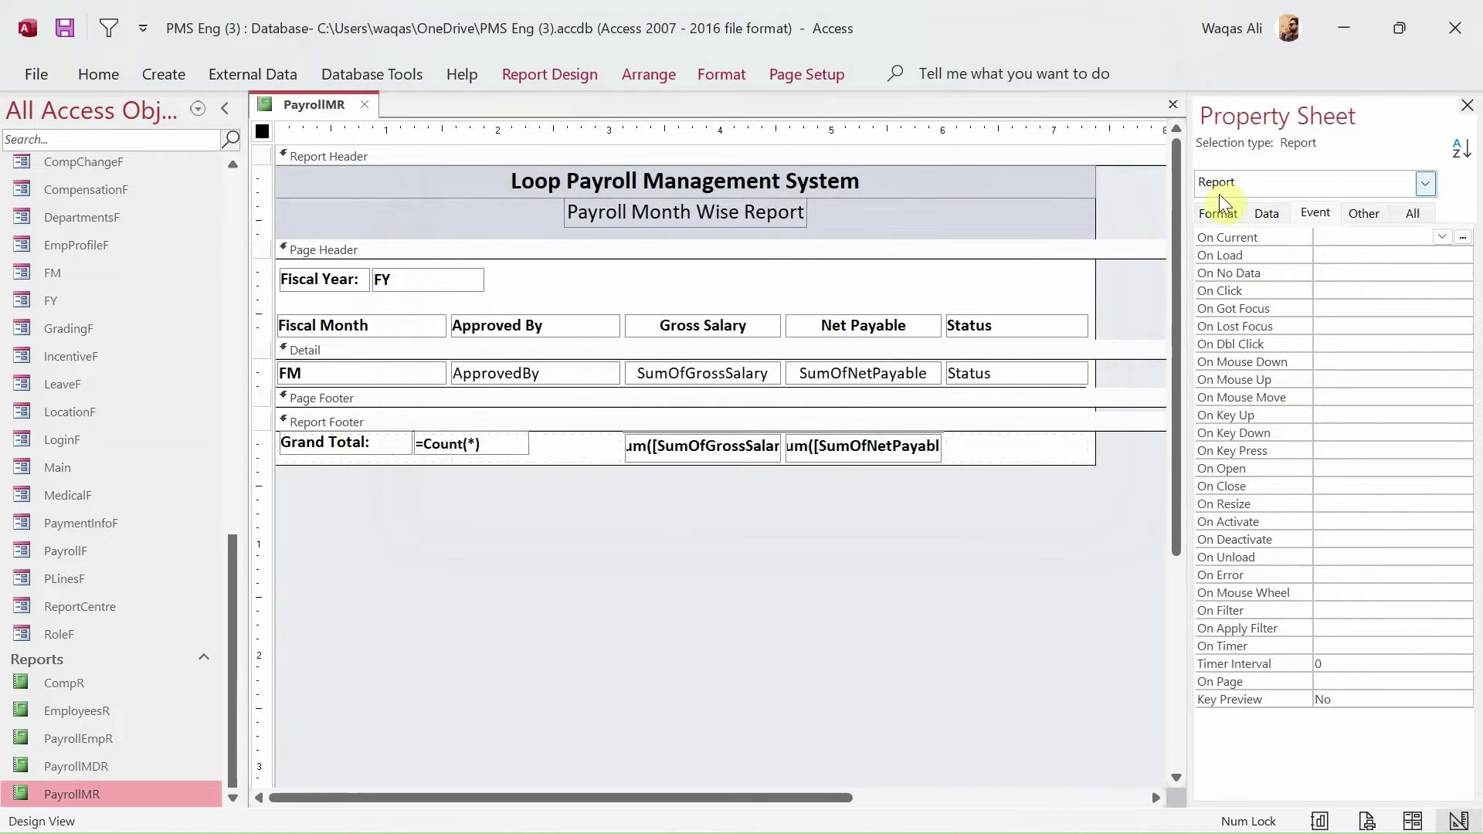
Step: Open the PayrollMQ record source query, widen the Year: ID column, and run it
left_click(1271, 214)
left_click(1462, 237)
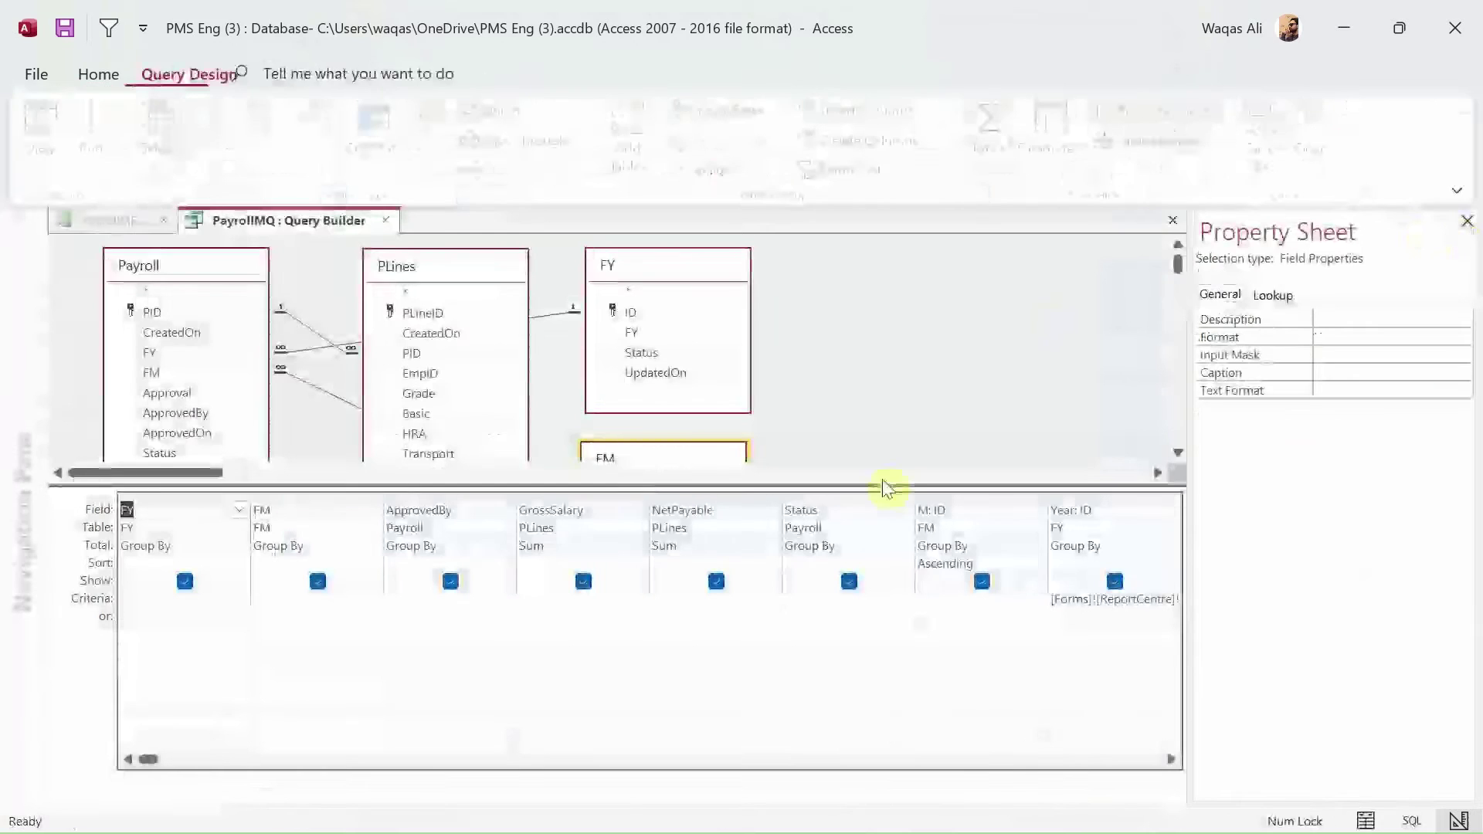
left_click(1169, 760)
left_click(1167, 757)
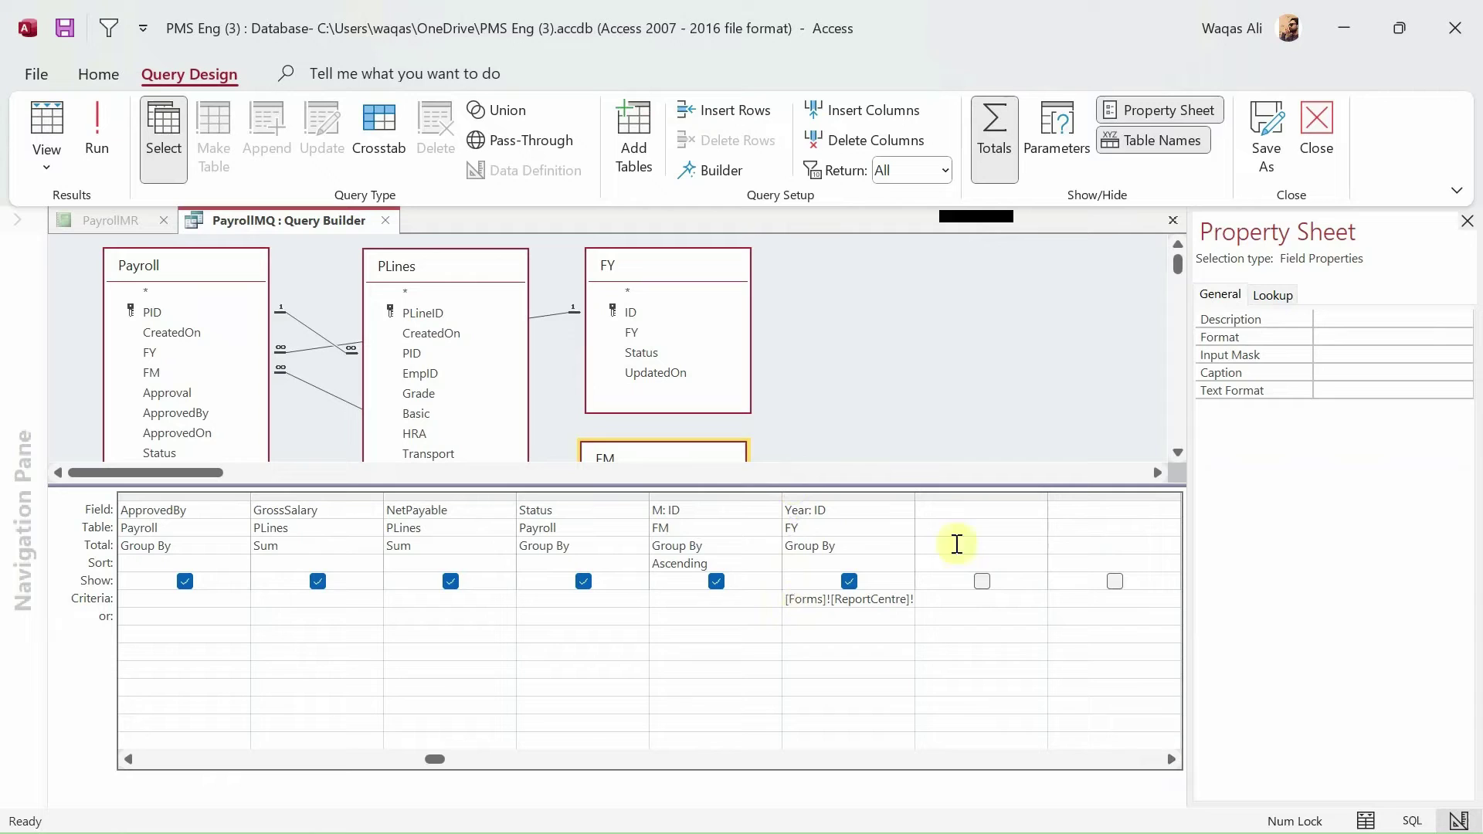
left_click_drag(914, 498, 1038, 498)
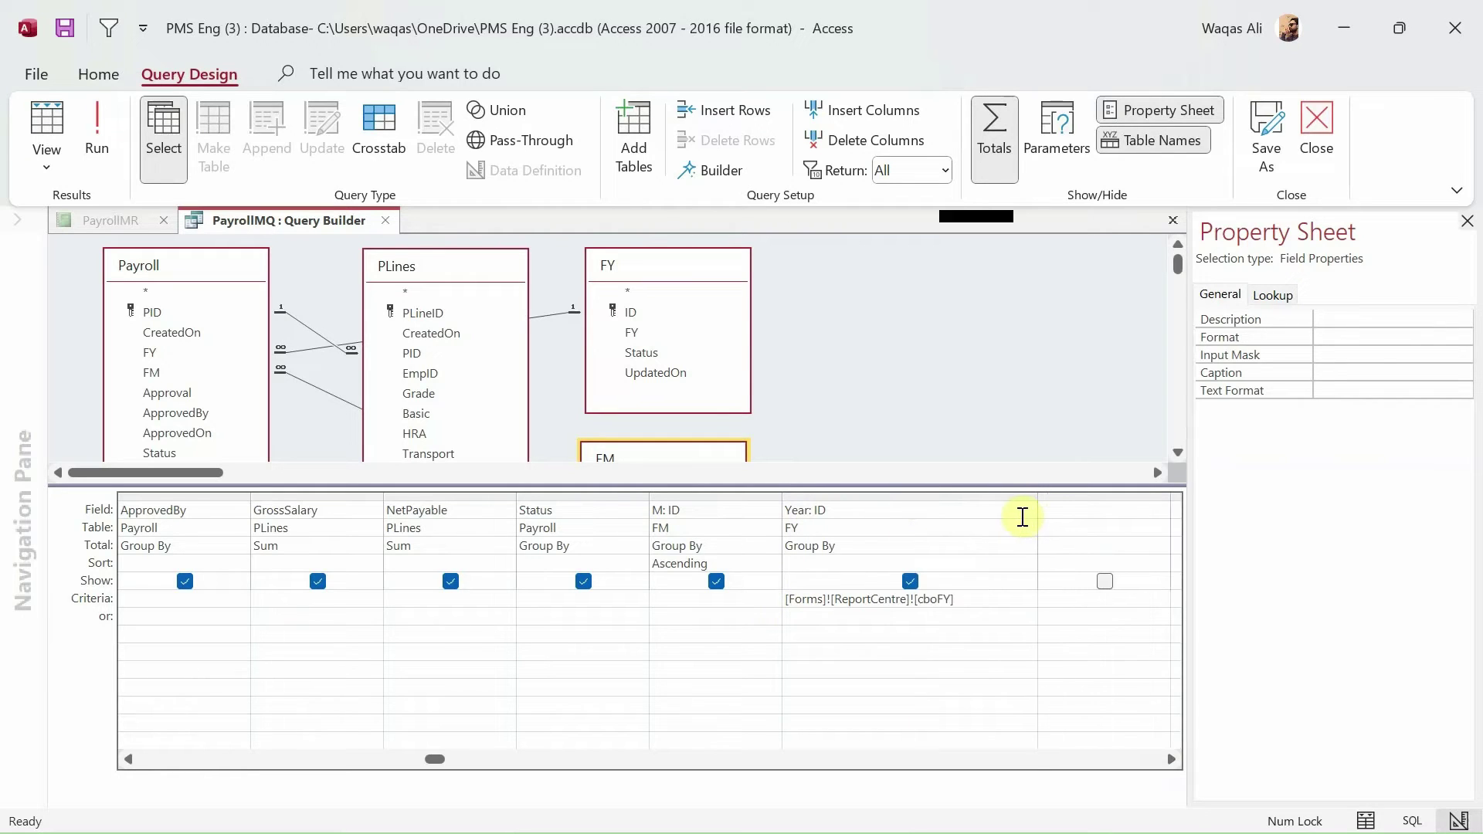
left_click_drag(980, 600, 783, 600)
key("ctrl+c")
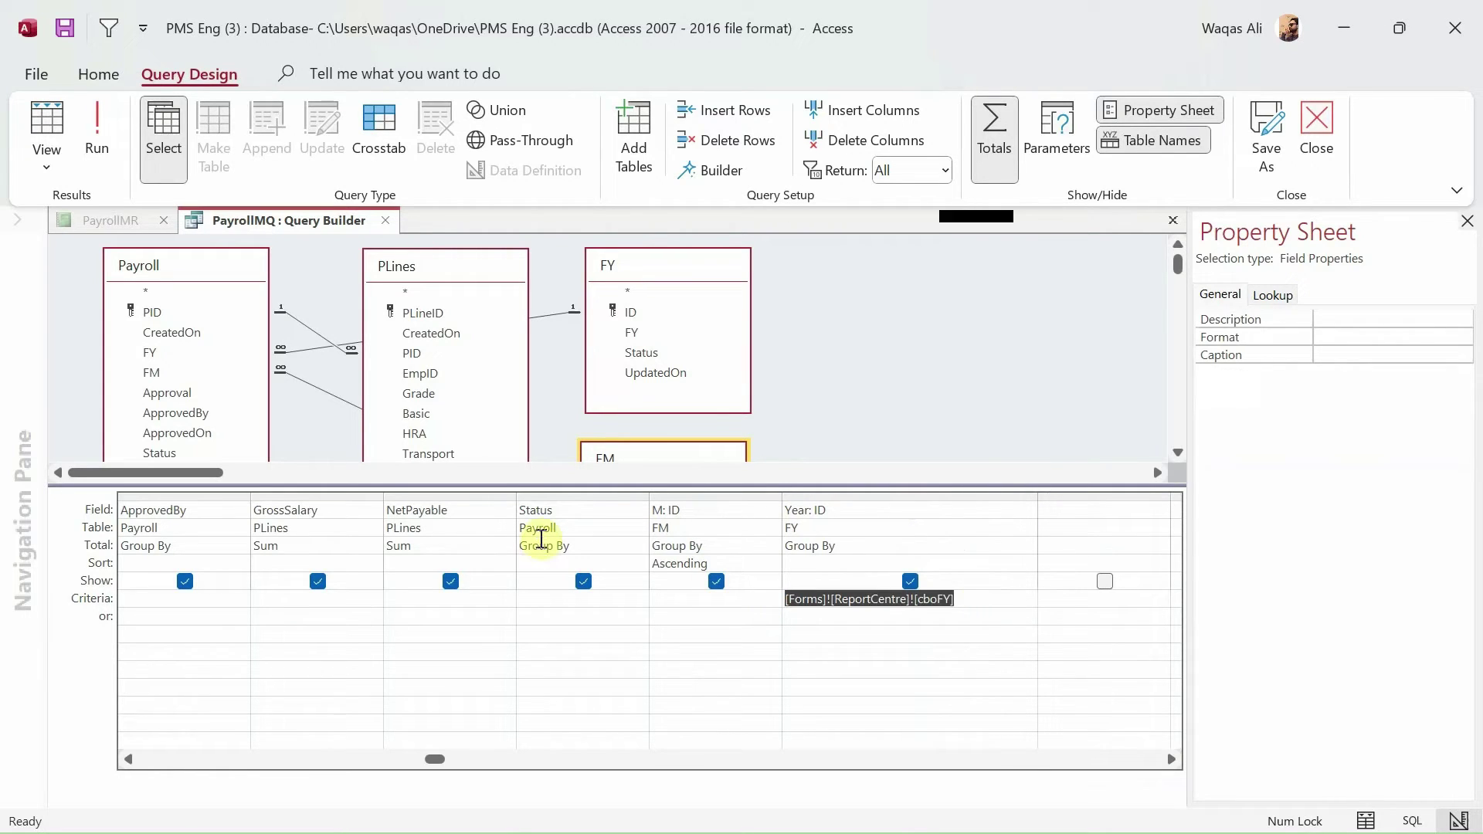
left_click(540, 539)
left_click(98, 131)
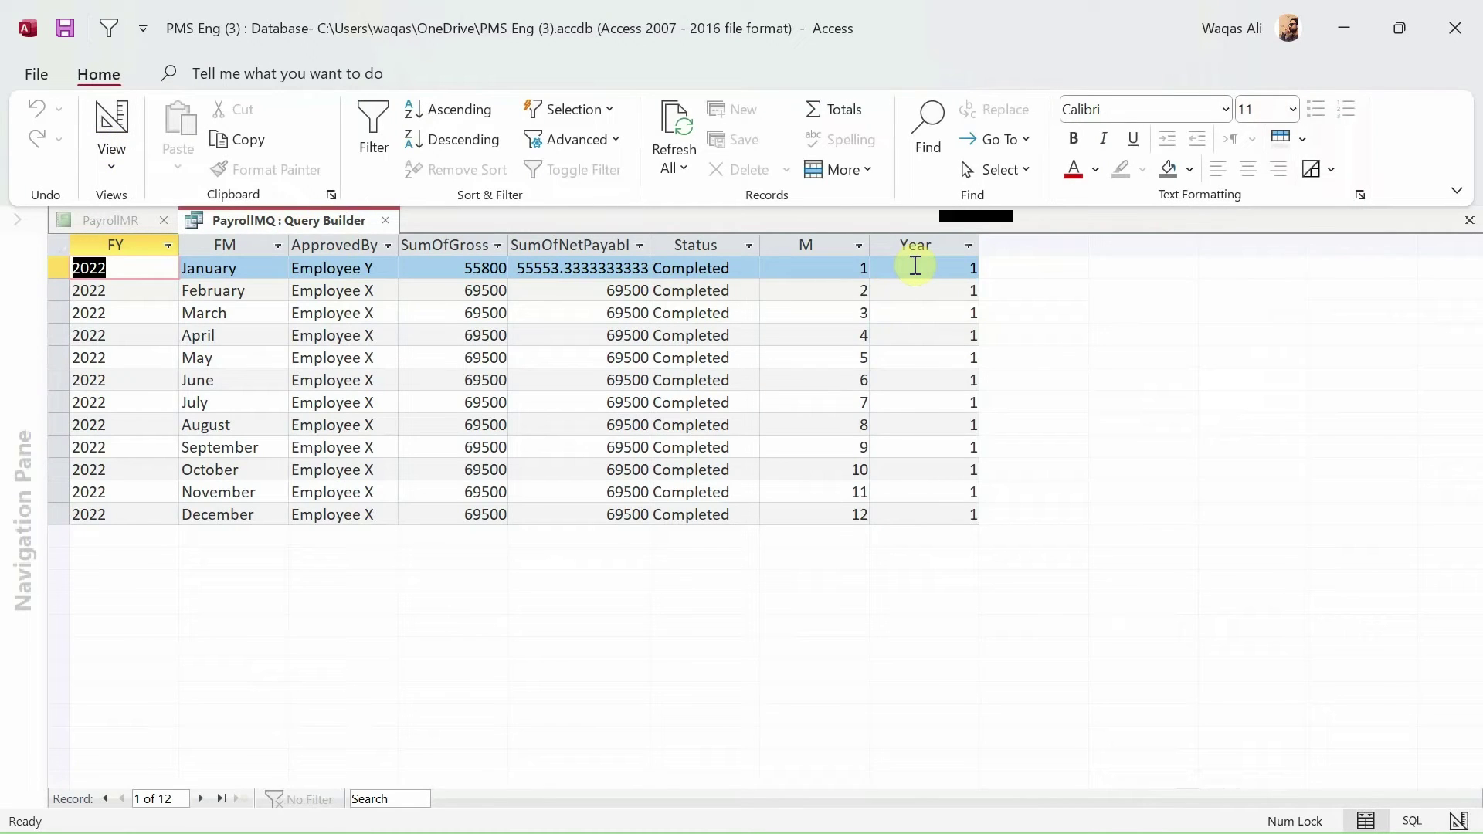
Step: In Design View, paste [Forms]![ReportCentre]![cboFY] back into the Year: ID criteria
right_click(318, 226)
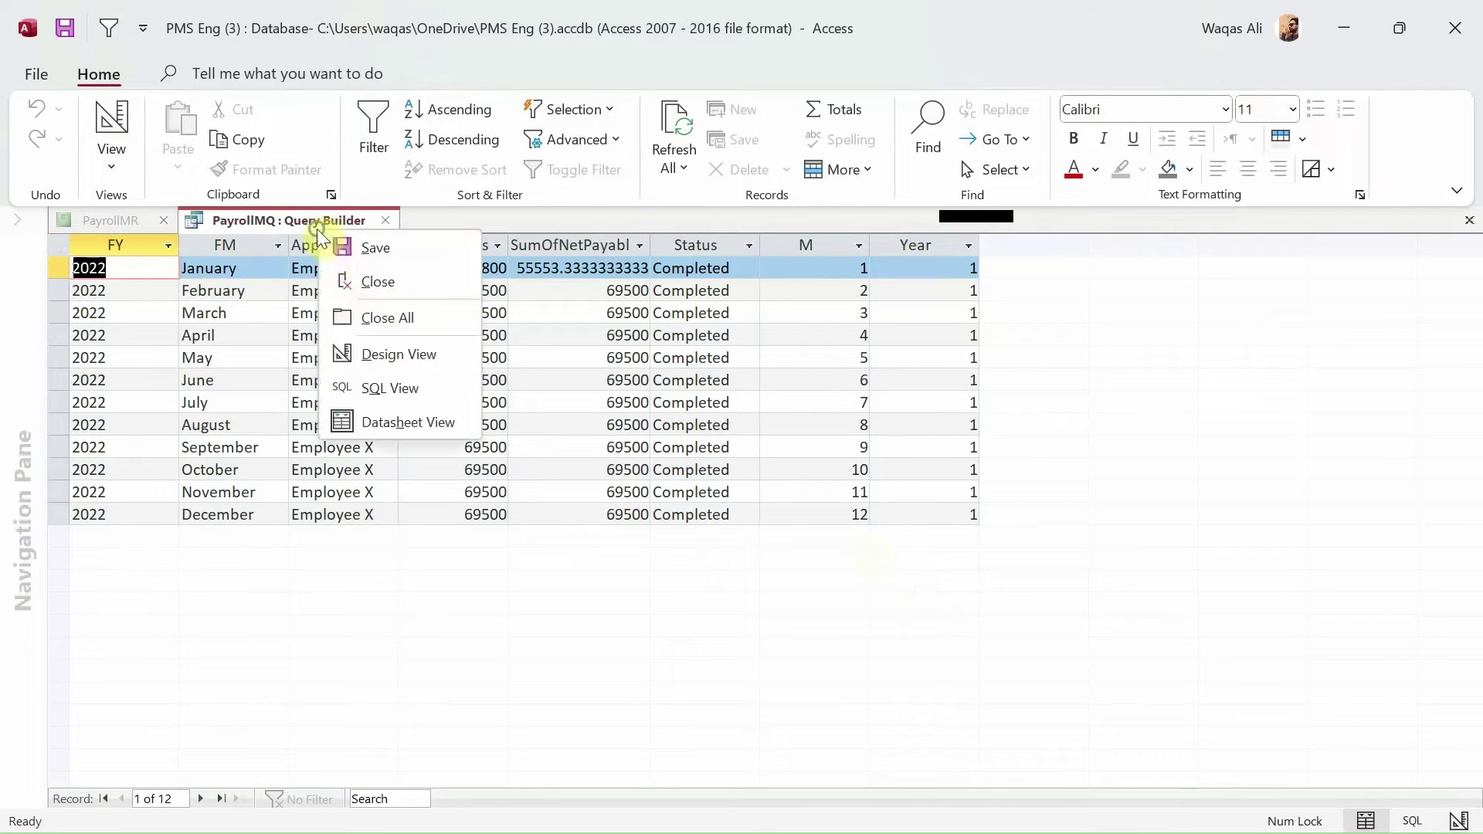
left_click(394, 354)
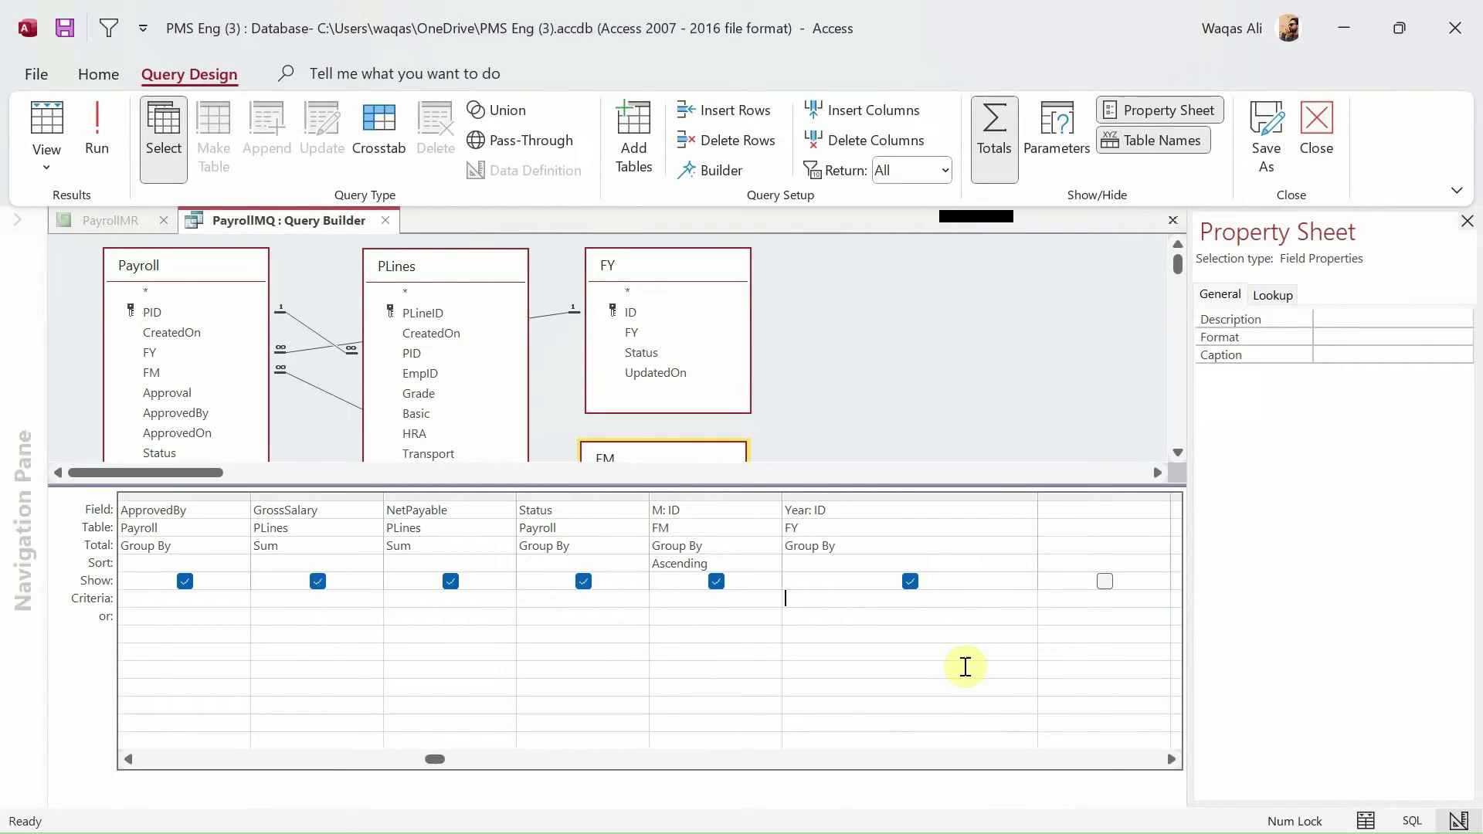
key("ctrl+v")
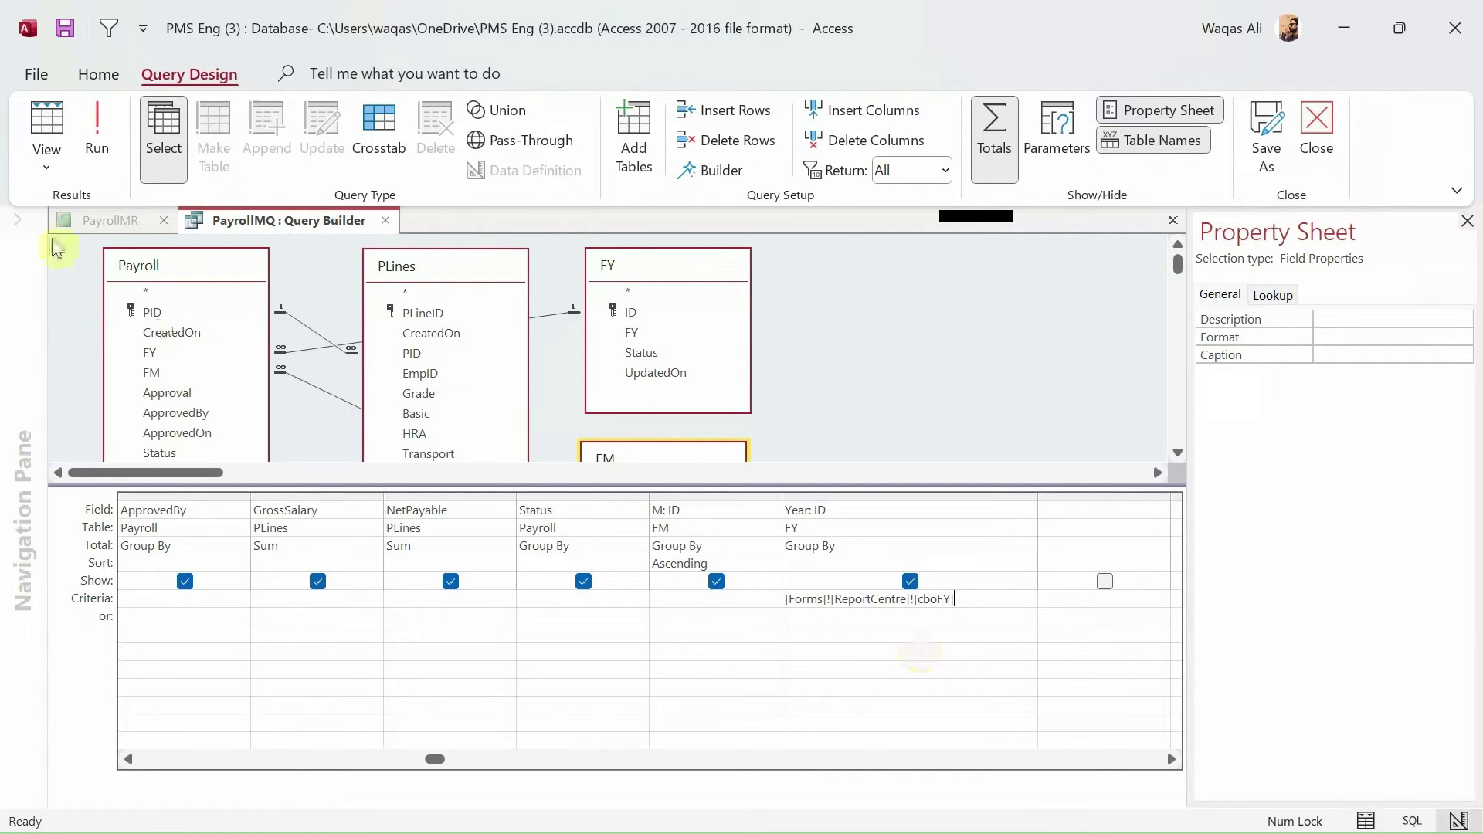
Step: Test-run the PayrollMQ query with year ID 1, then close it and save the changes
left_click(99, 150)
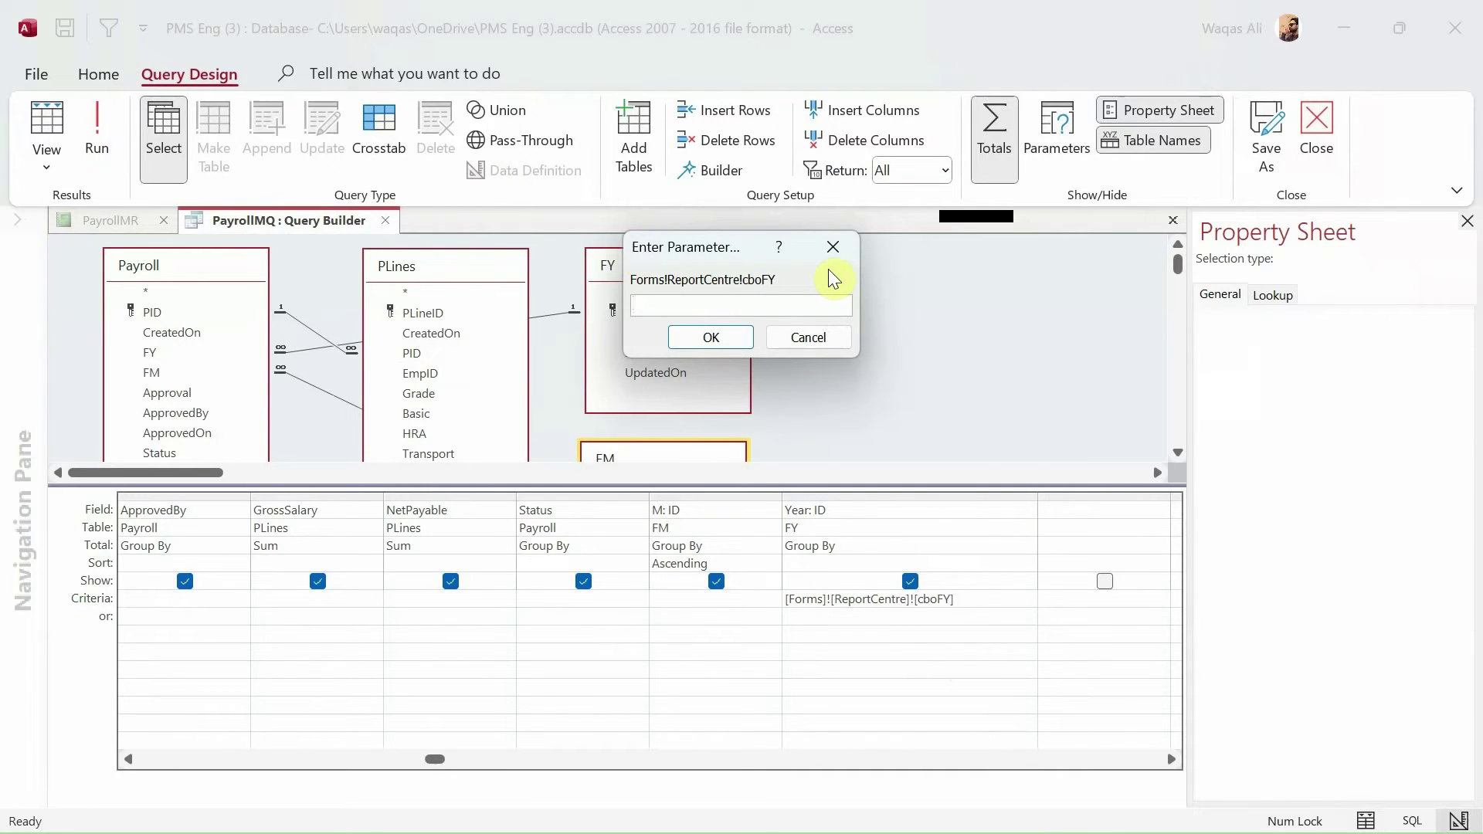
left_click(832, 246)
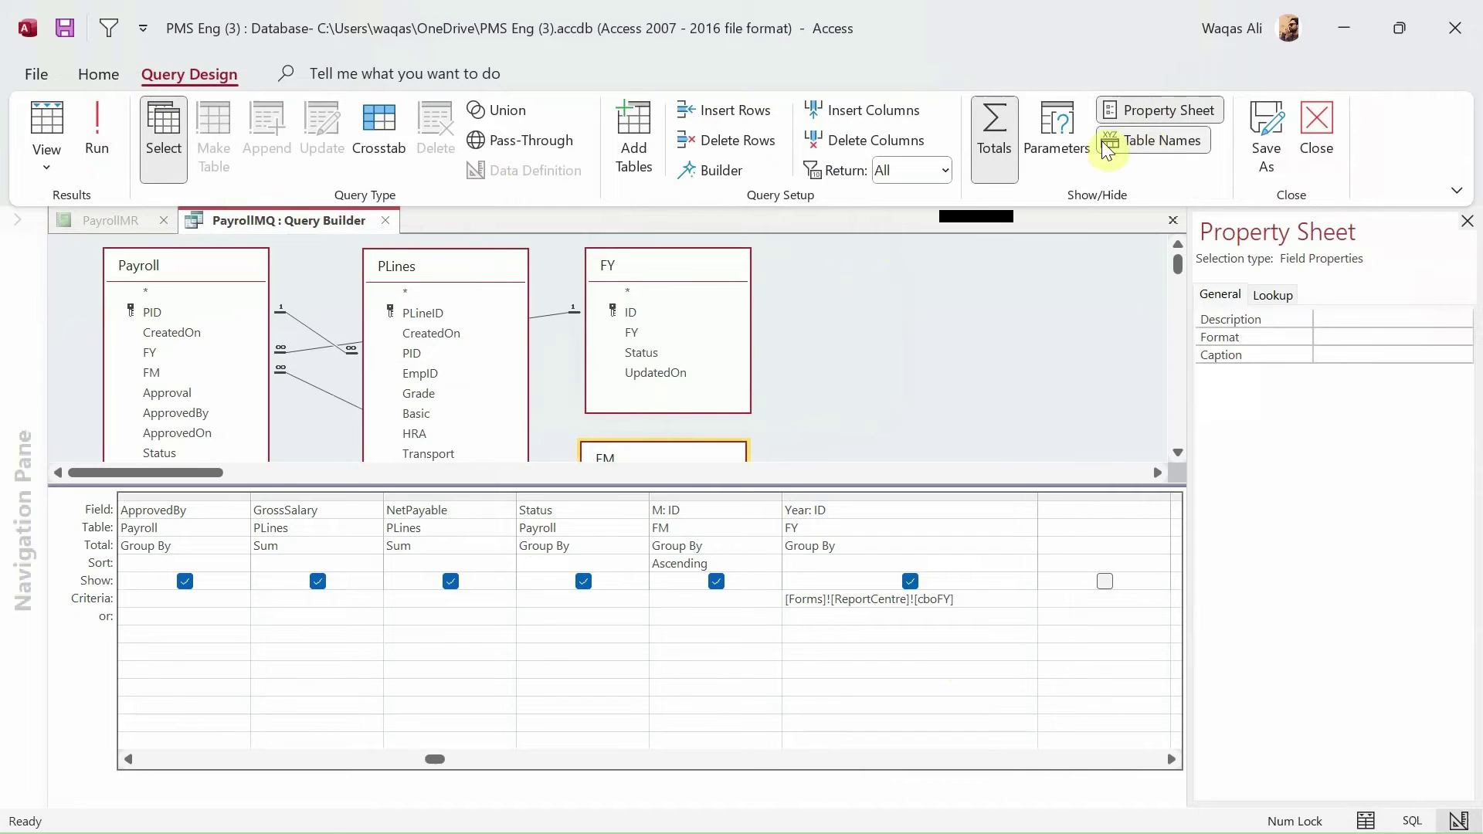
left_click(1056, 131)
left_click(1046, 139)
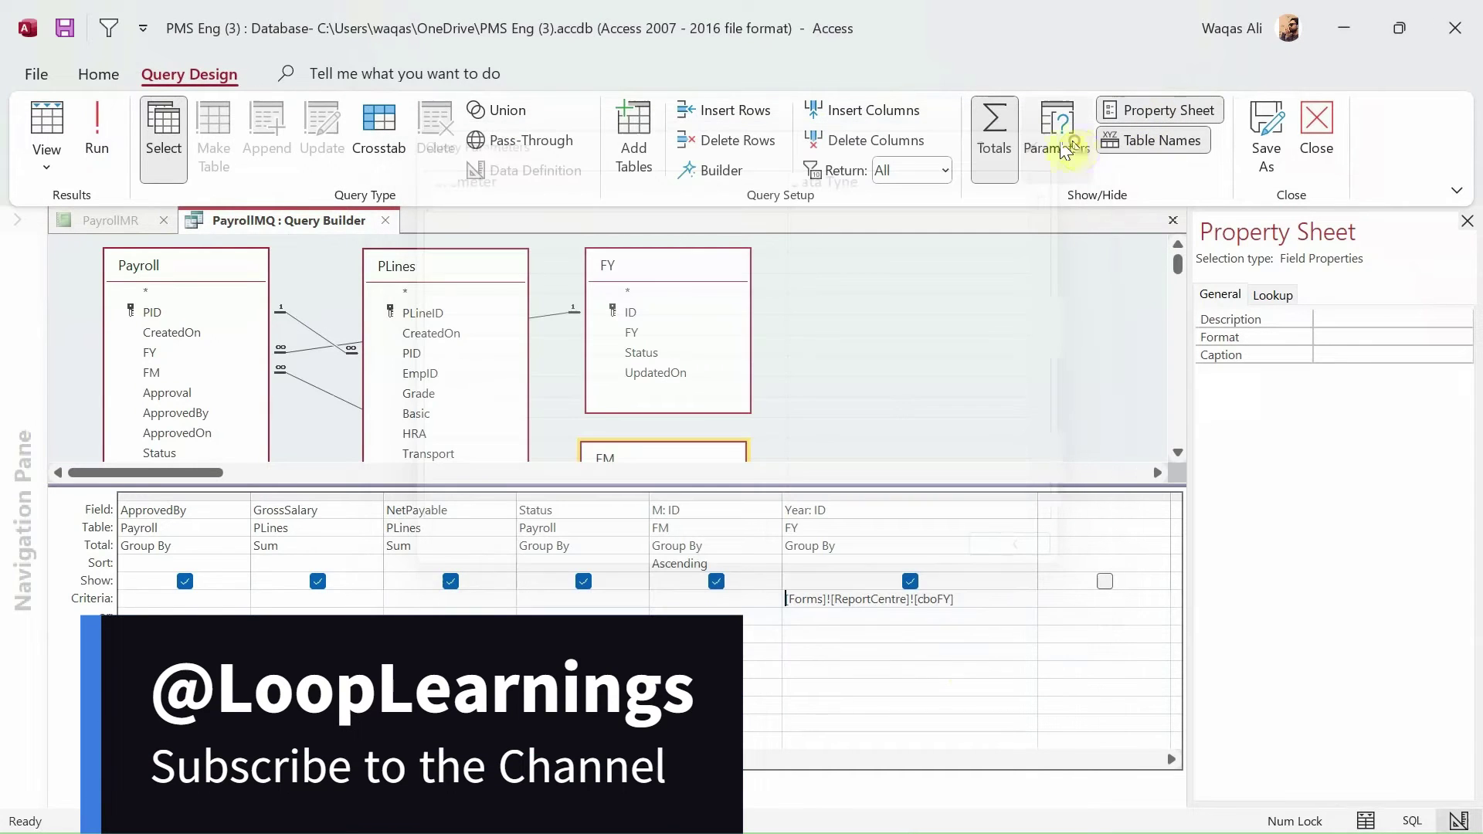
left_click(97, 151)
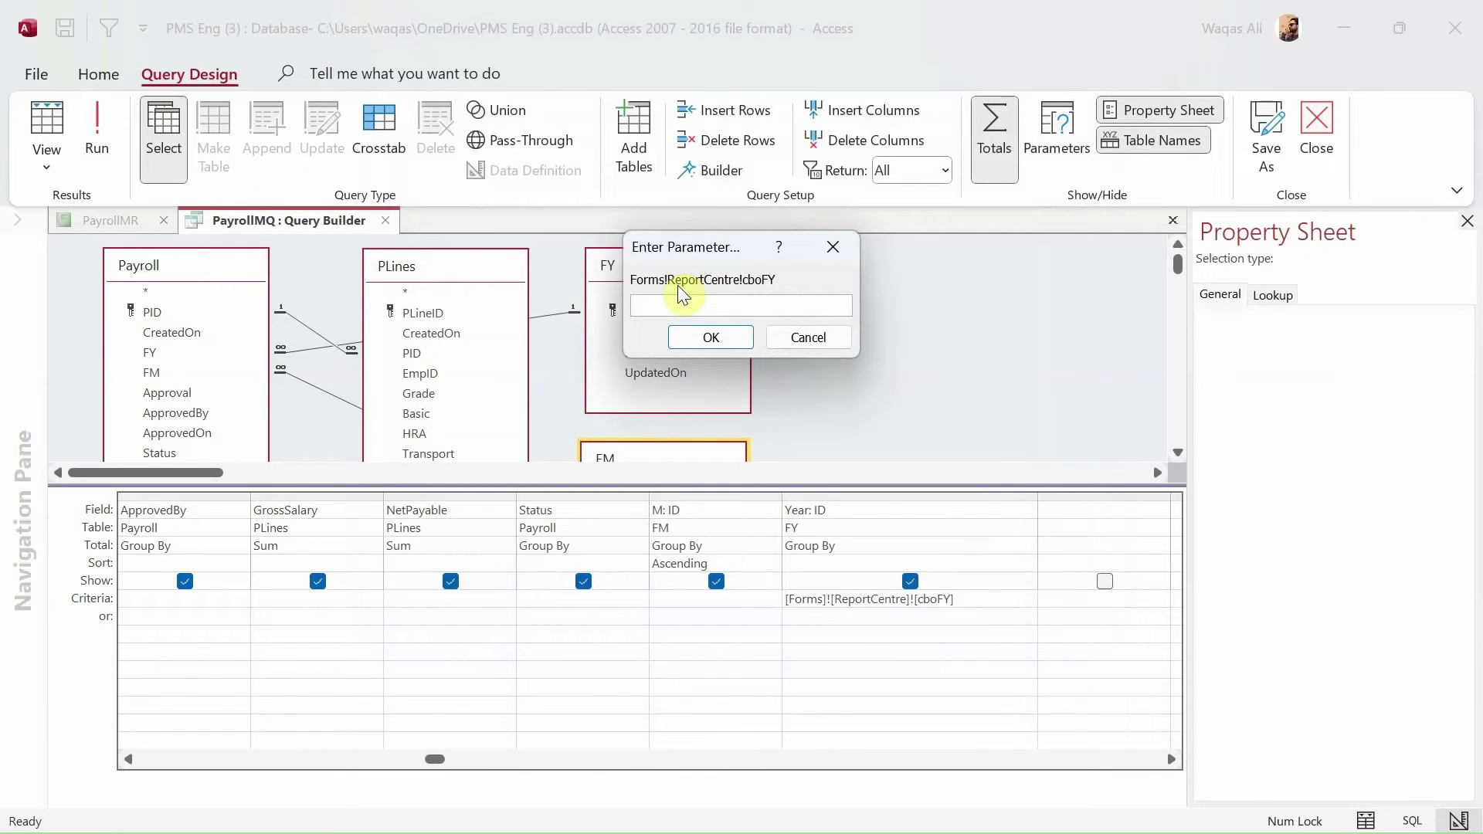
type("1")
key("Return")
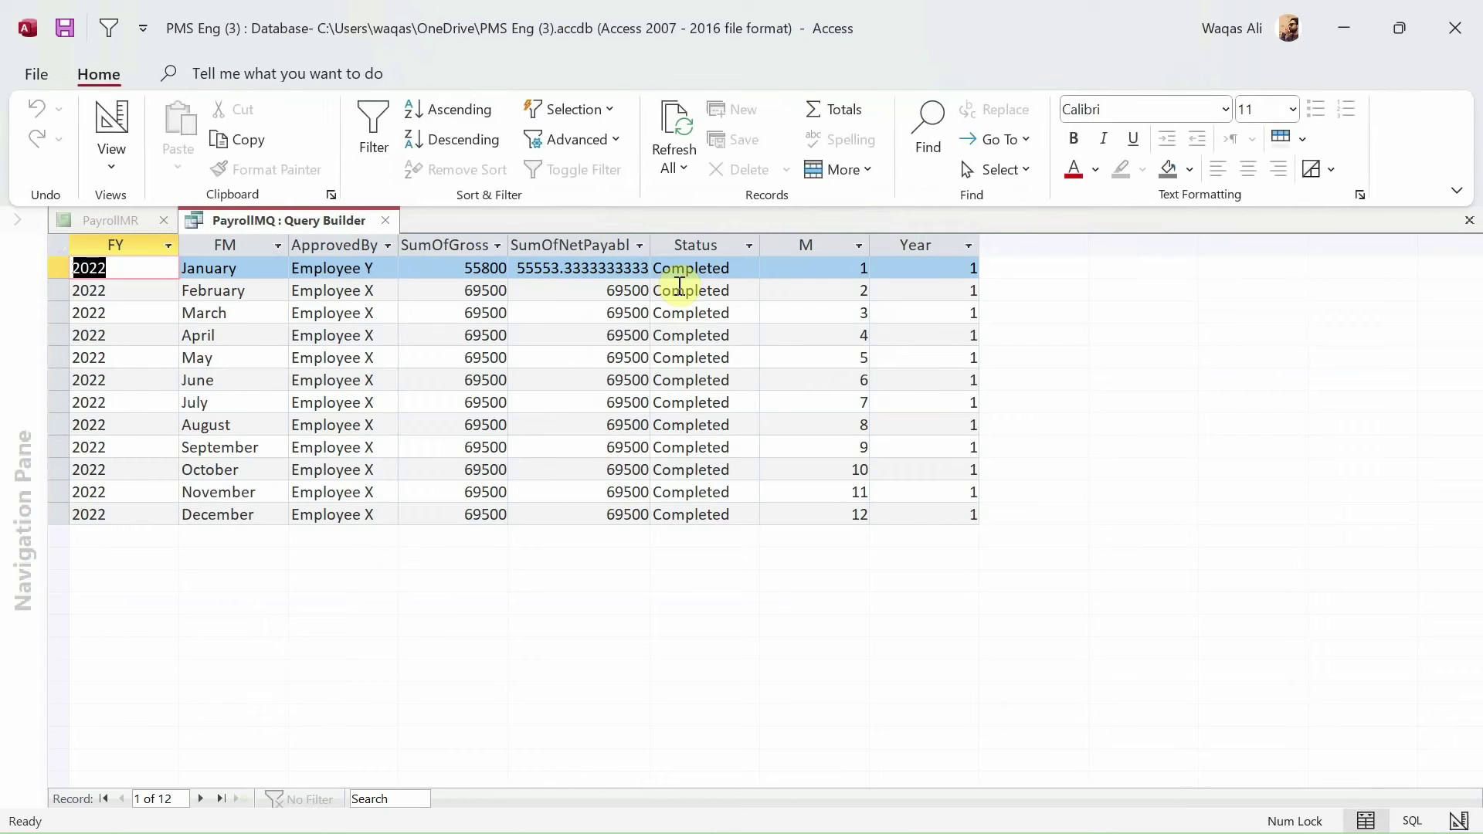
left_click(384, 221)
left_click(670, 515)
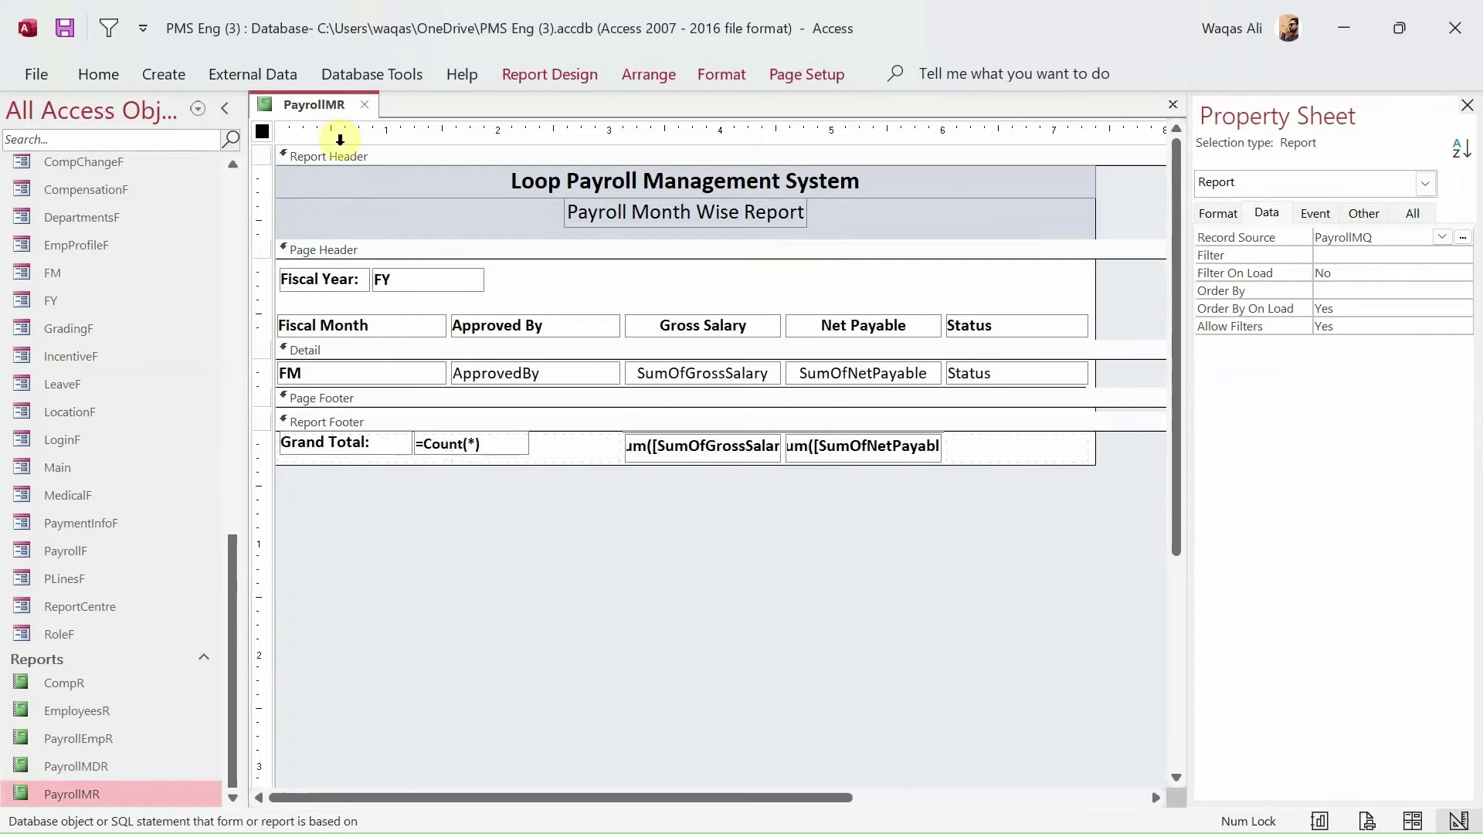
Step: Delete the 'Sort by expression' row from PayrollMR's Group & Sort settings and save the report
left_click(332, 105)
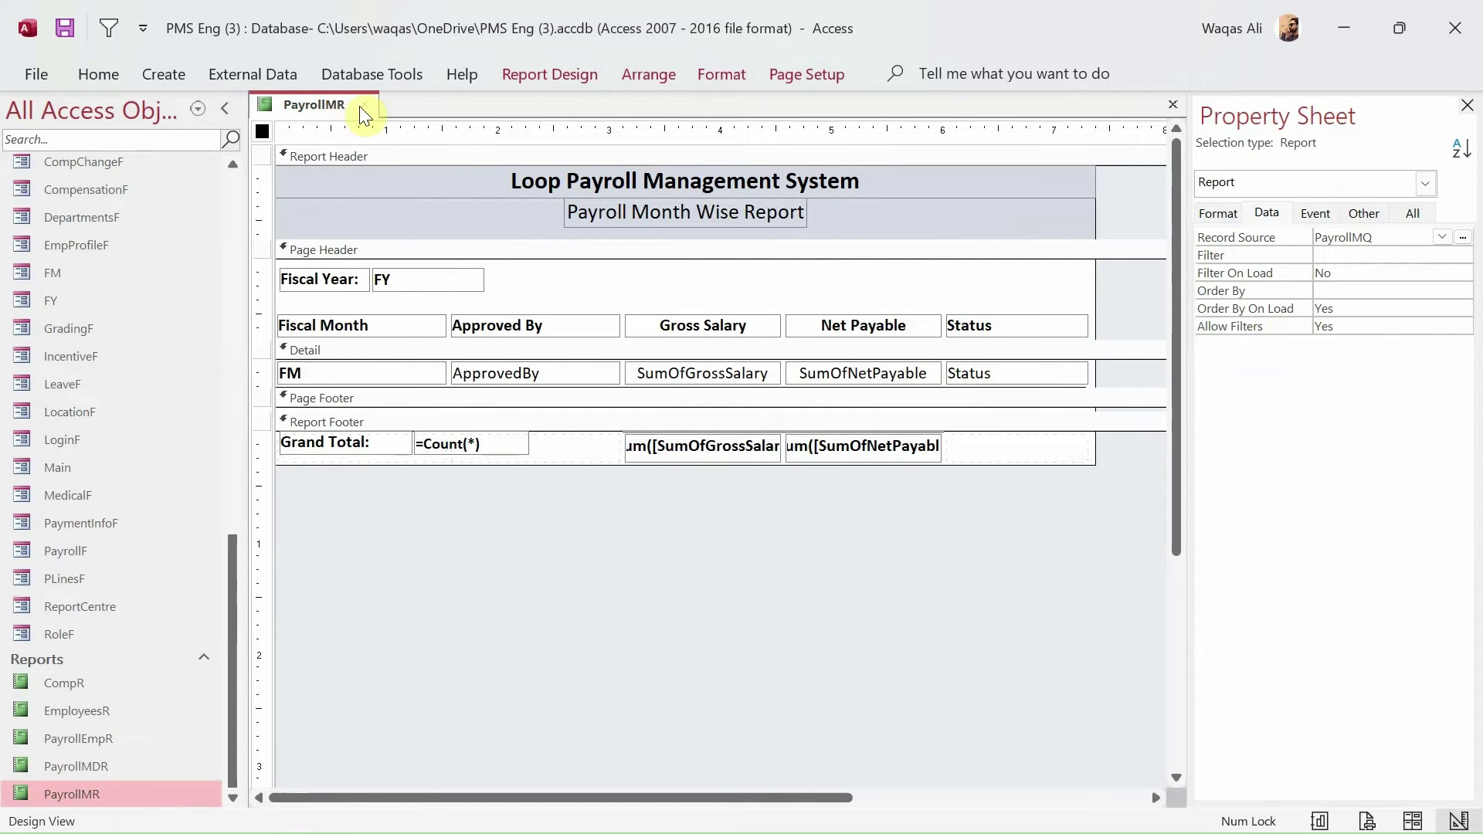
left_click(579, 74)
left_click(280, 110)
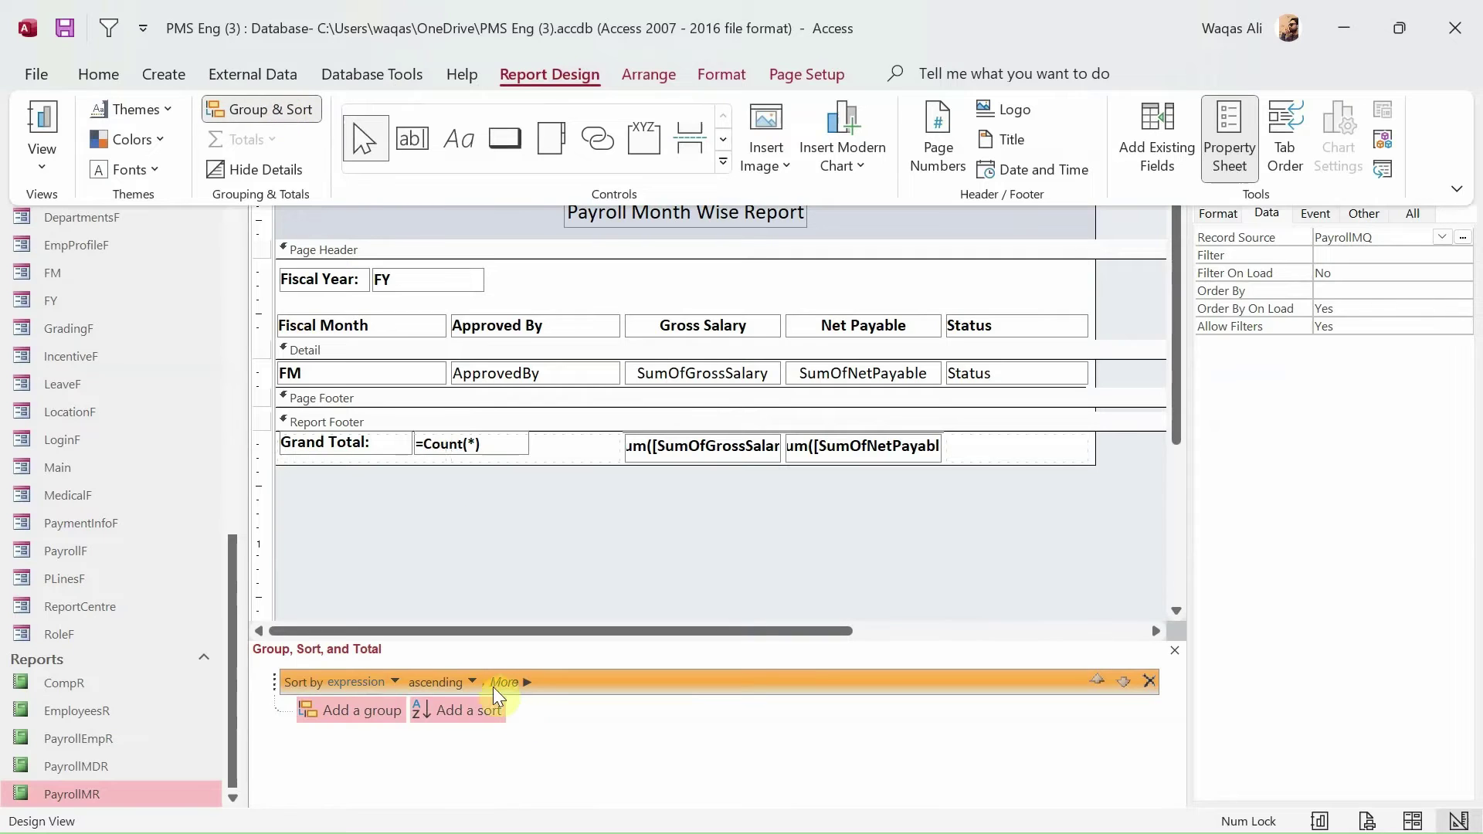
left_click(1150, 681)
right_click(316, 108)
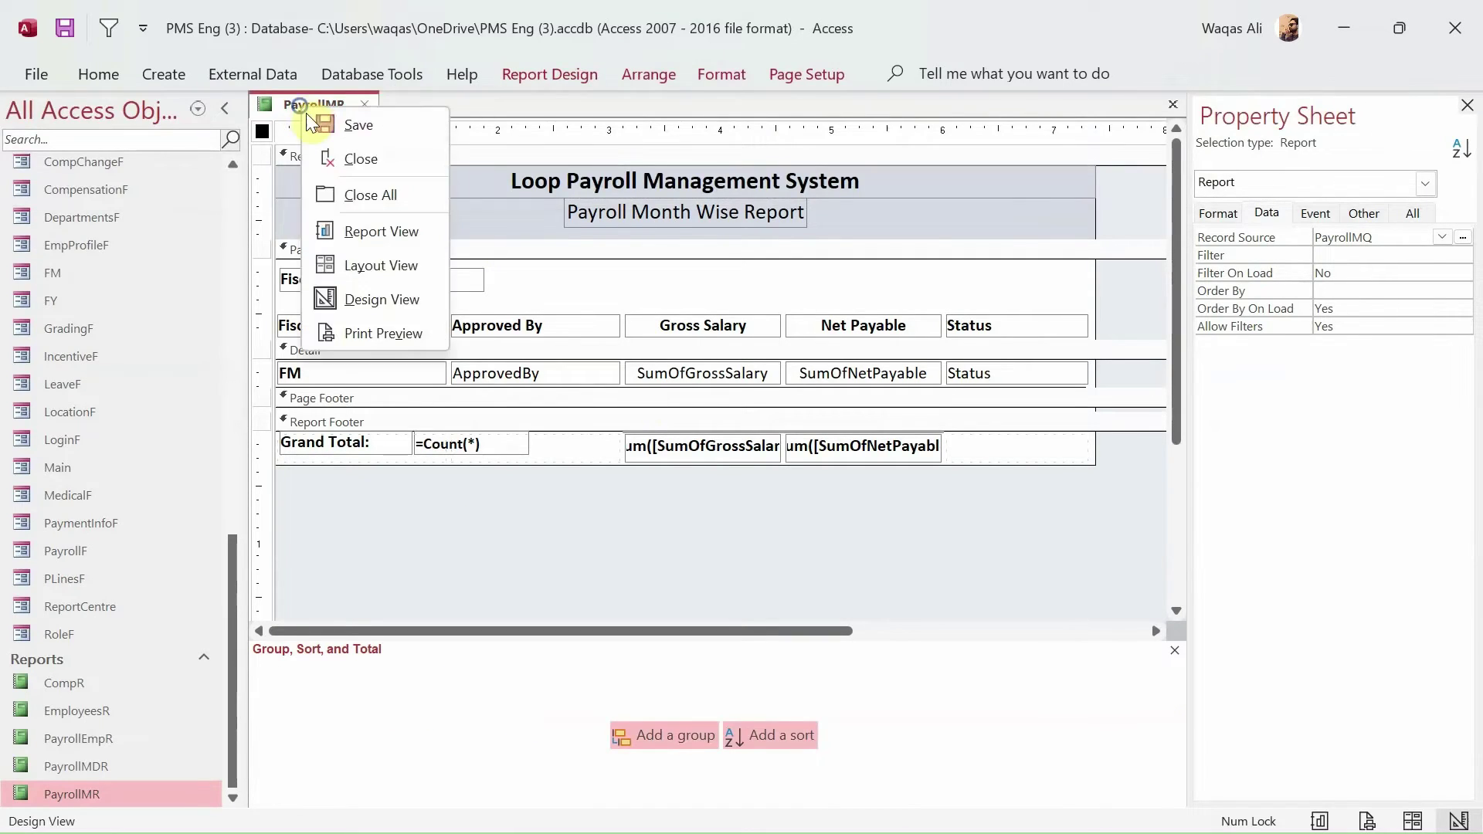
left_click(384, 119)
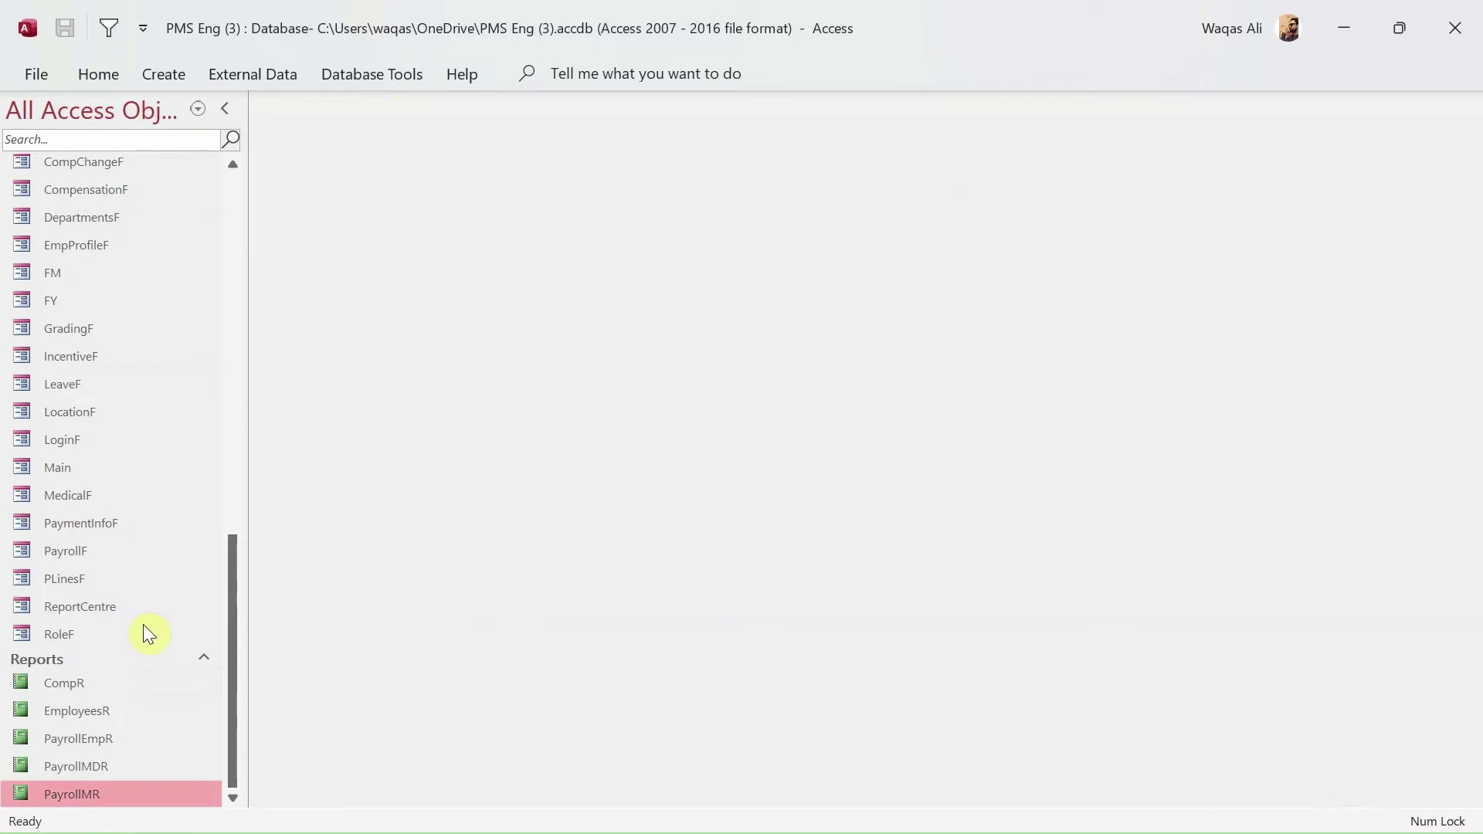
Step: From Report Centre, select fiscal year 2022 and open the Payroll Monthly Report
double_click(144, 609)
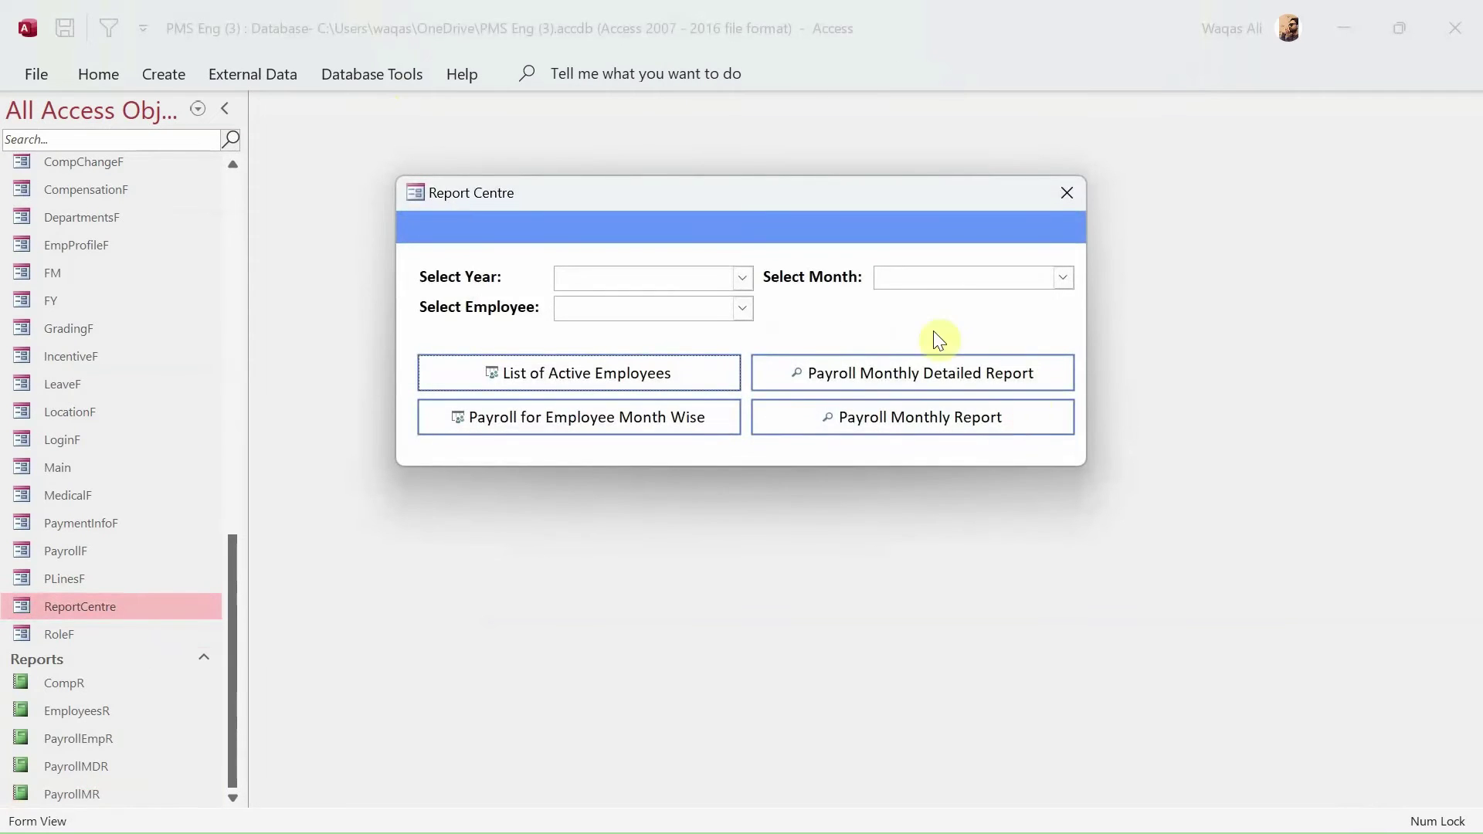
left_click(745, 285)
left_click(734, 302)
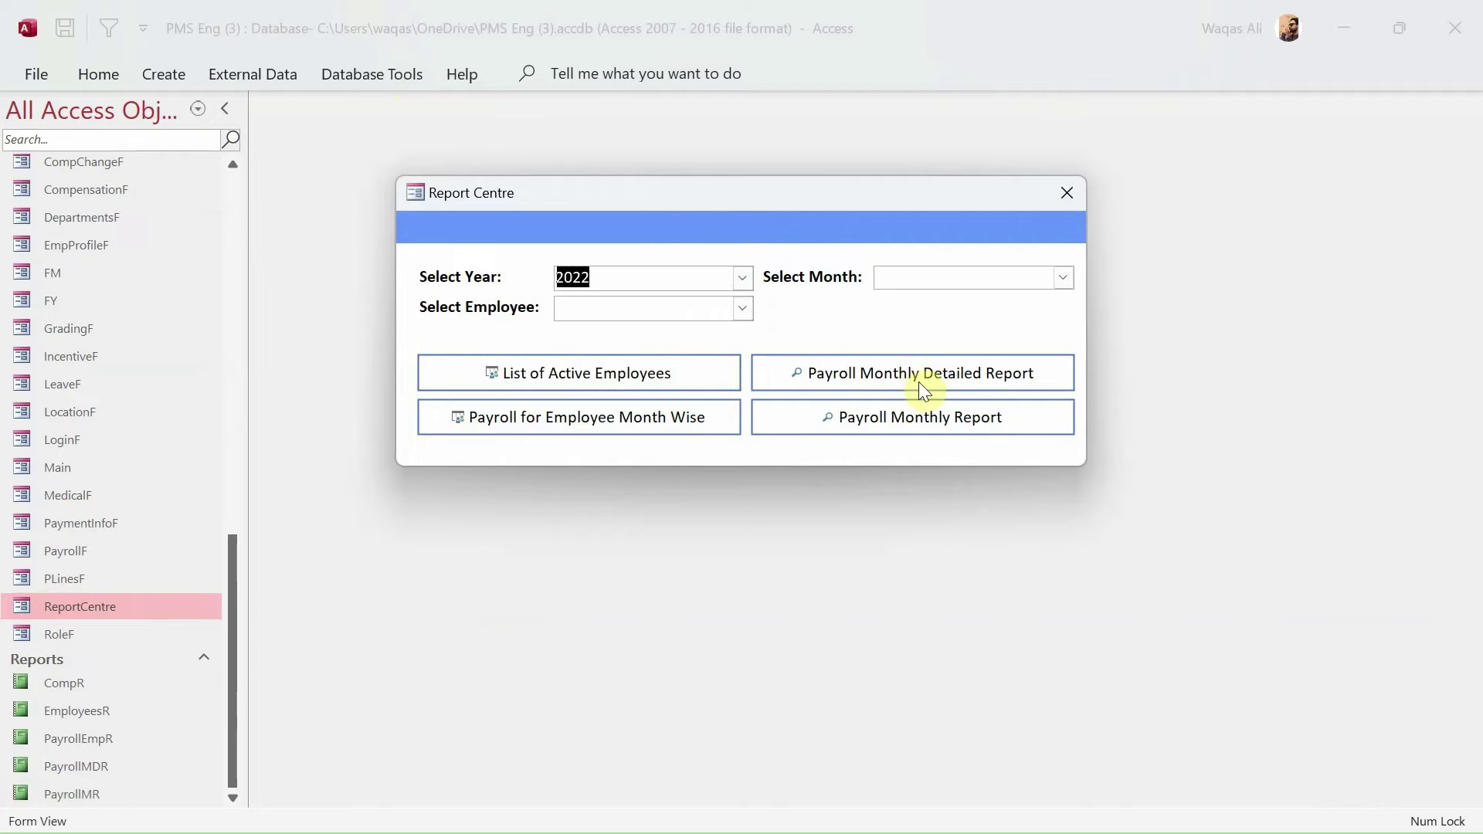
left_click(919, 433)
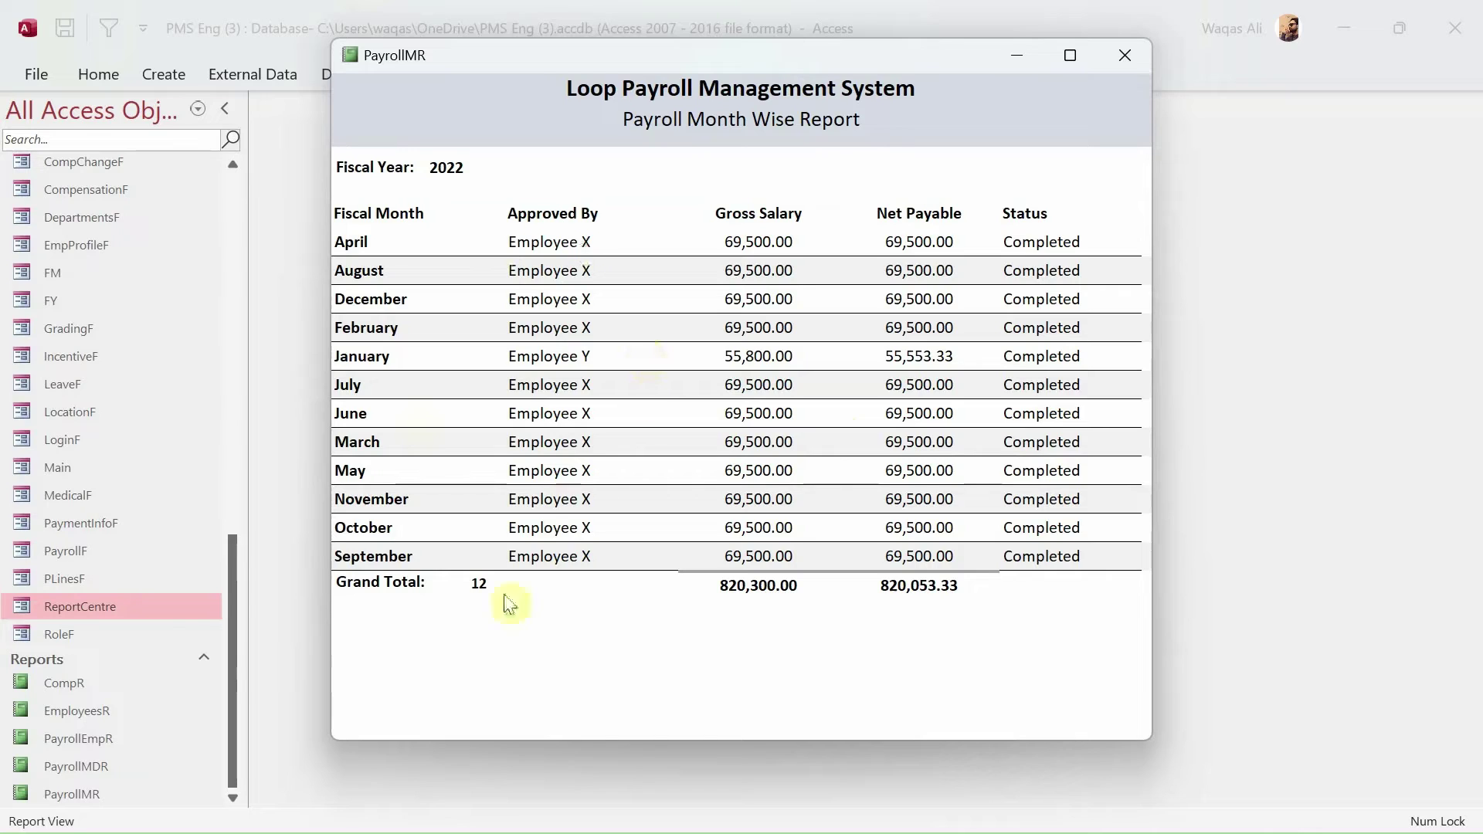
Step: Point out that the months now appear alphabetically, with April first and January later
left_click(374, 243)
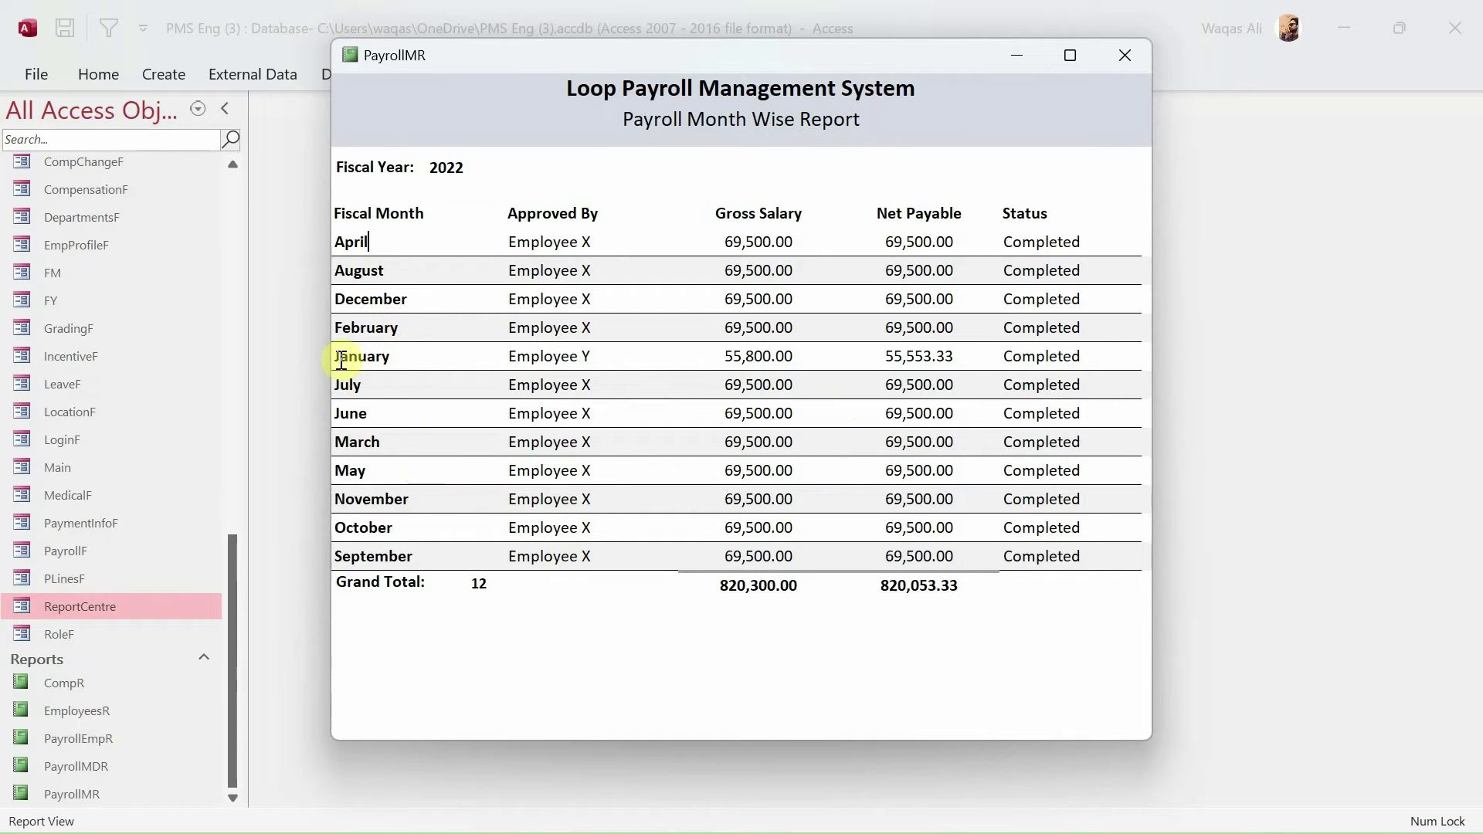
left_click_drag(342, 360, 414, 369)
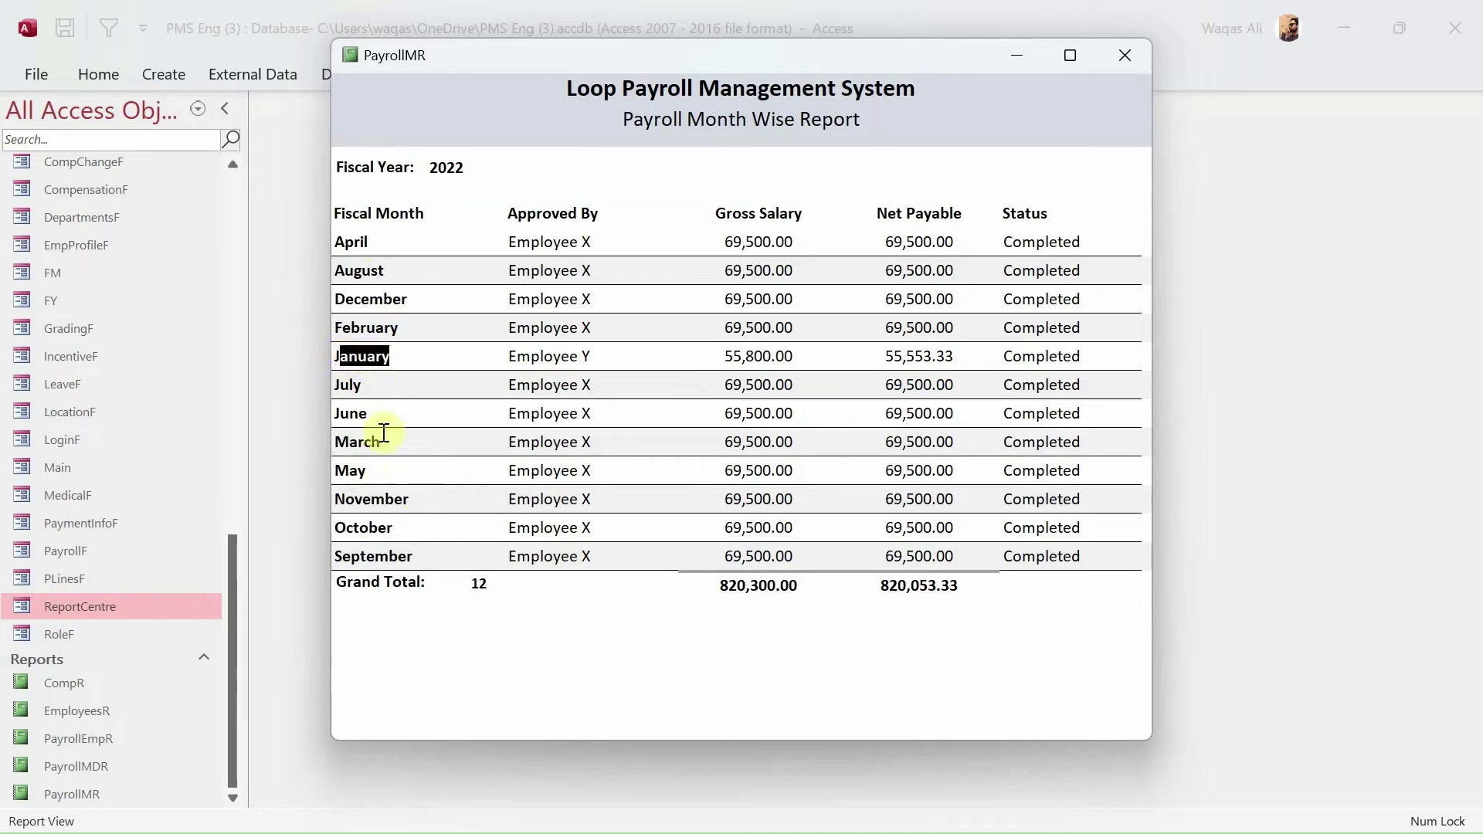
right_click(524, 125)
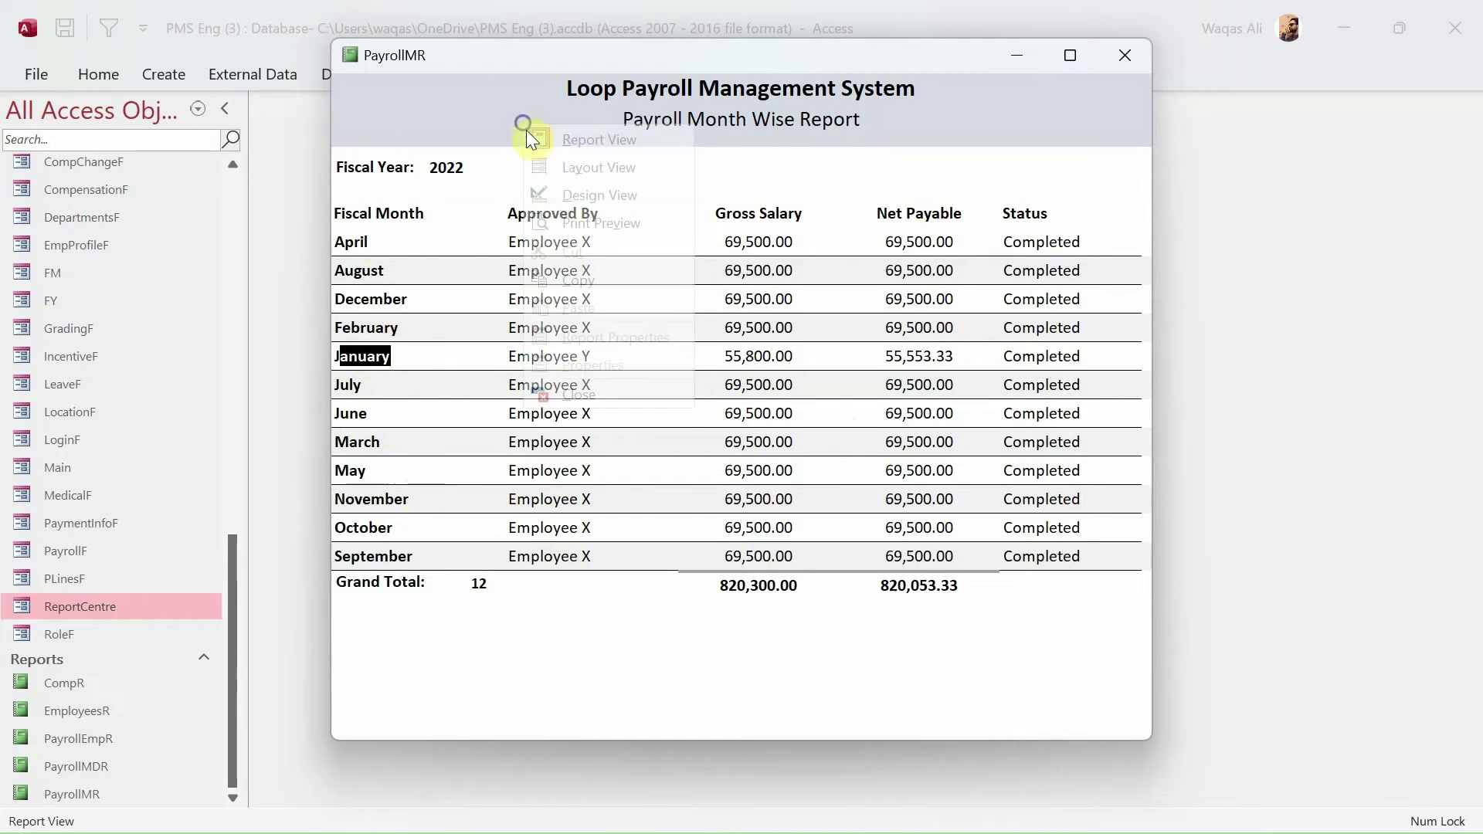
Step: Switch PayrollMR to Design View, close Report Centre, and review PayrollMQ's month and year columns
left_click(558, 191)
left_click(1066, 193)
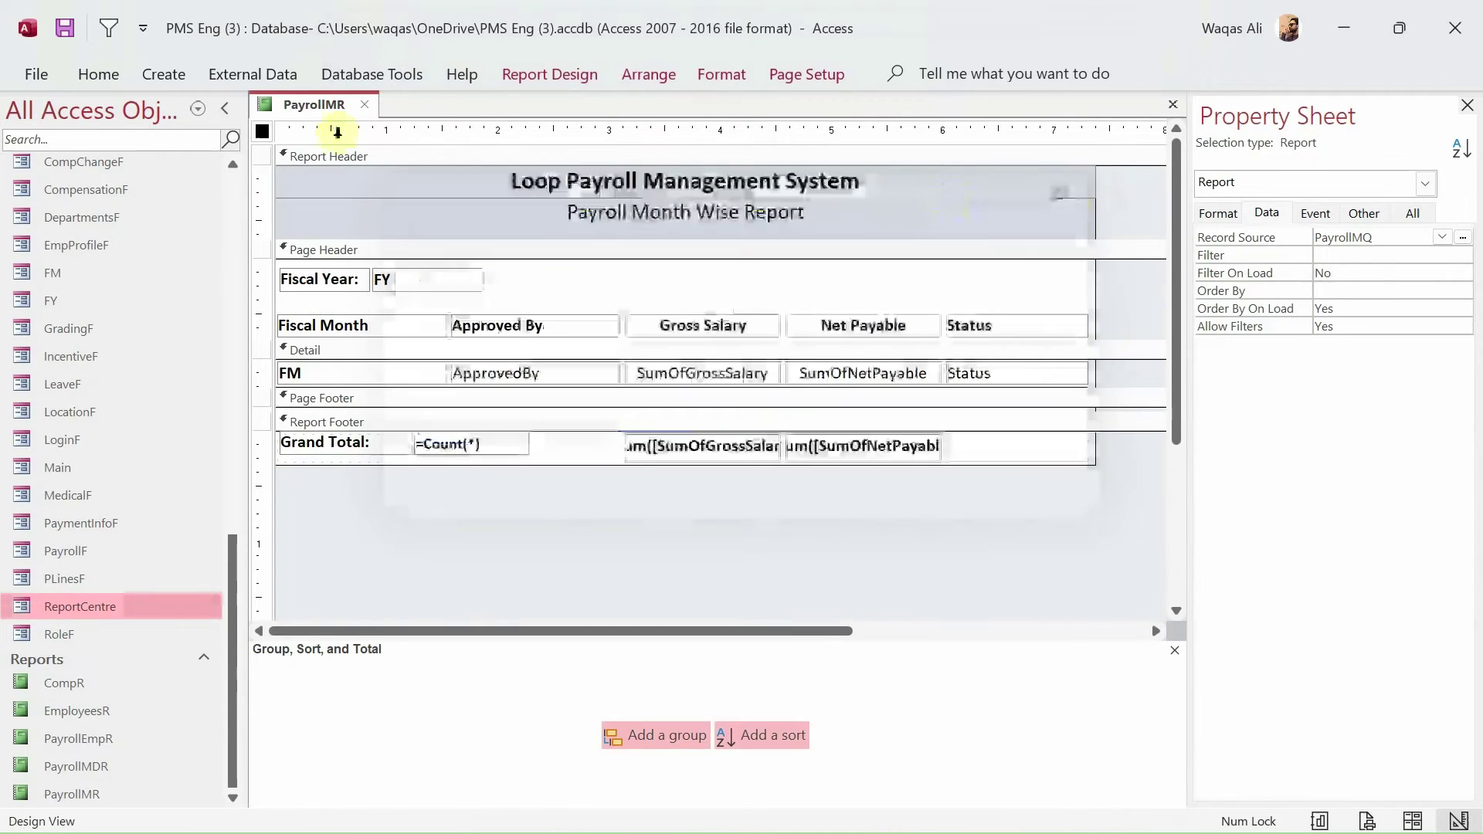
left_click(1462, 237)
left_click(1174, 740)
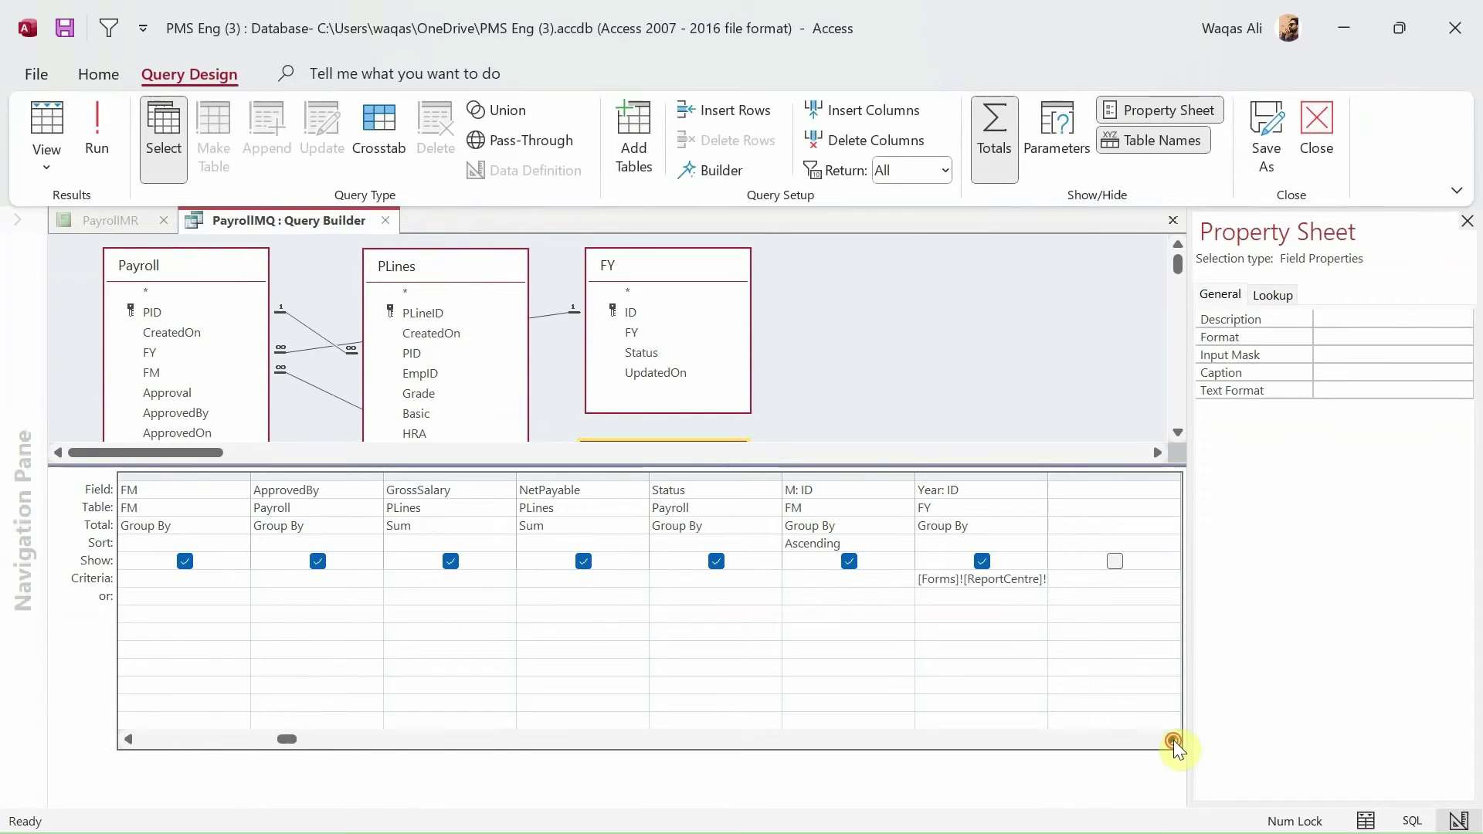
left_click(1174, 741)
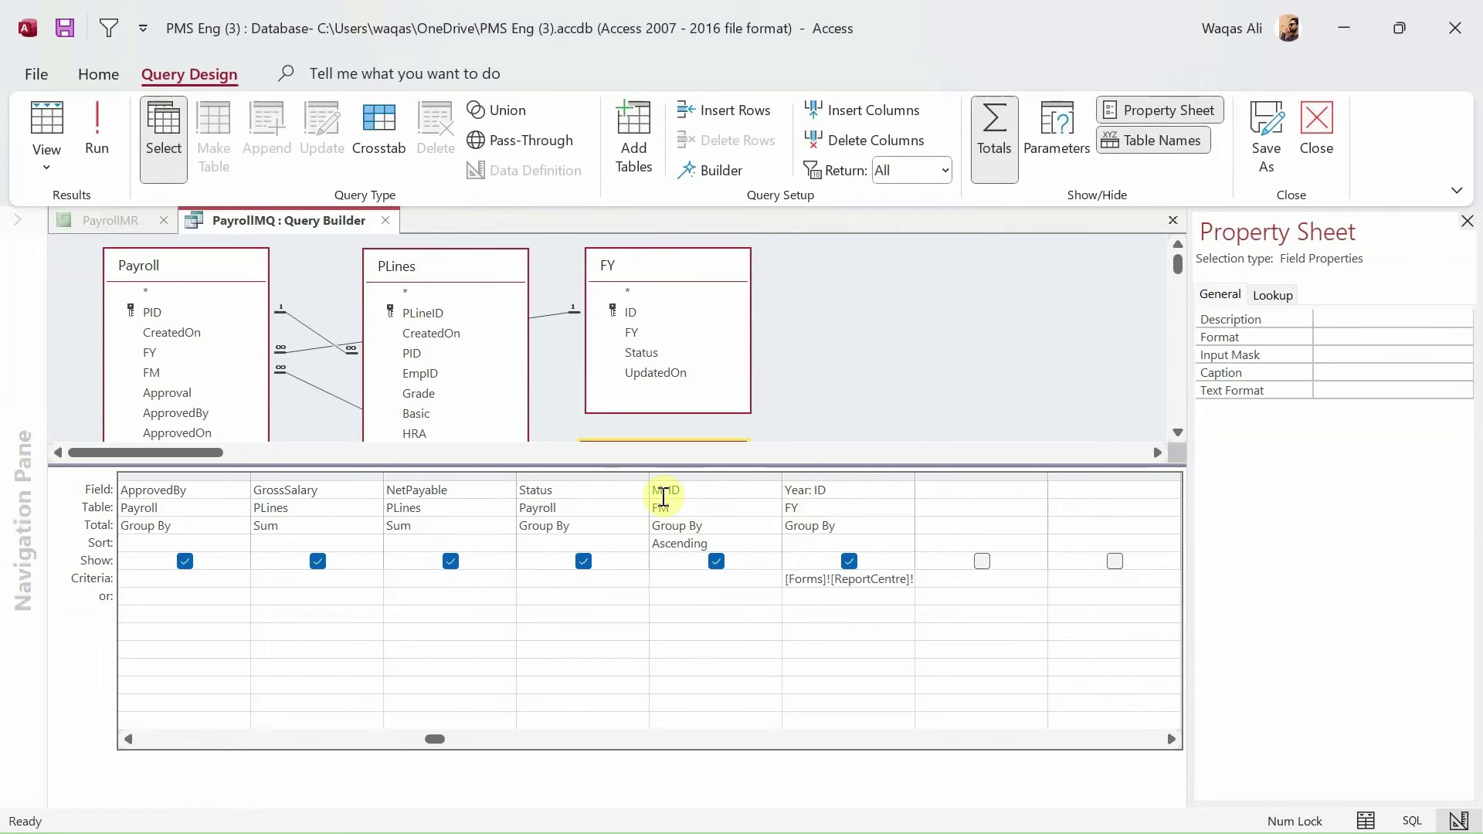
left_click(385, 221)
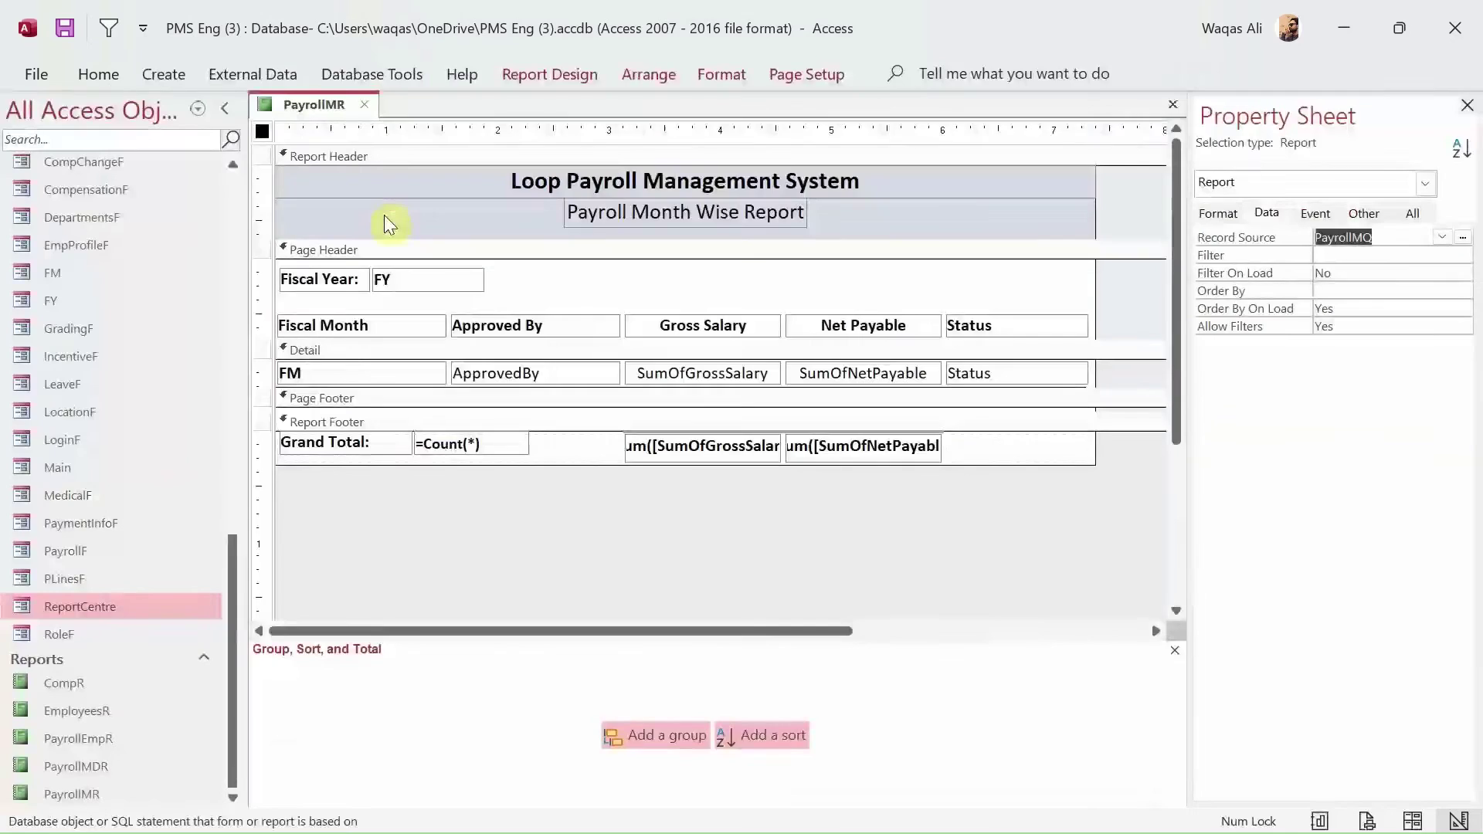